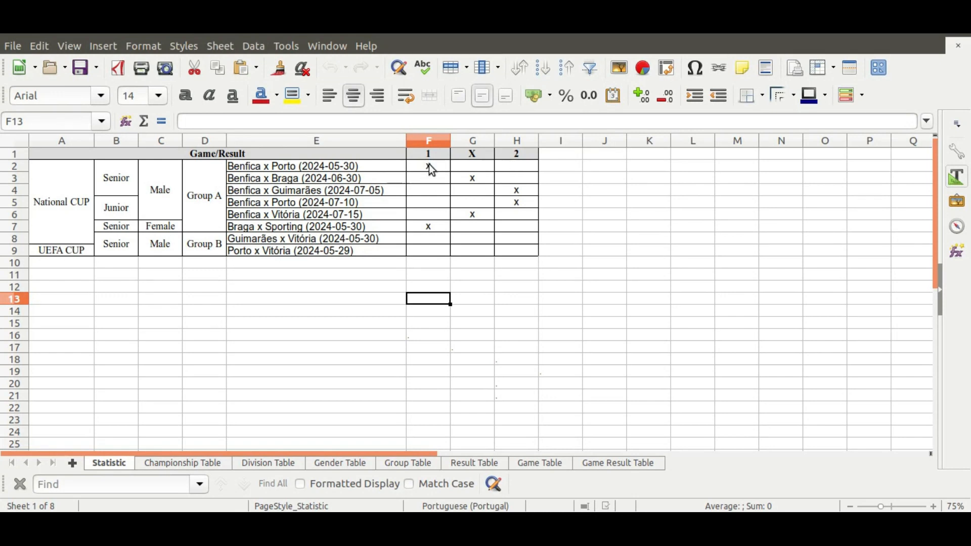
Check the X and 2 result headers on Statistic, then view the Game Table sheet.
{"action": "left_click", "coordinate": [471, 161]}
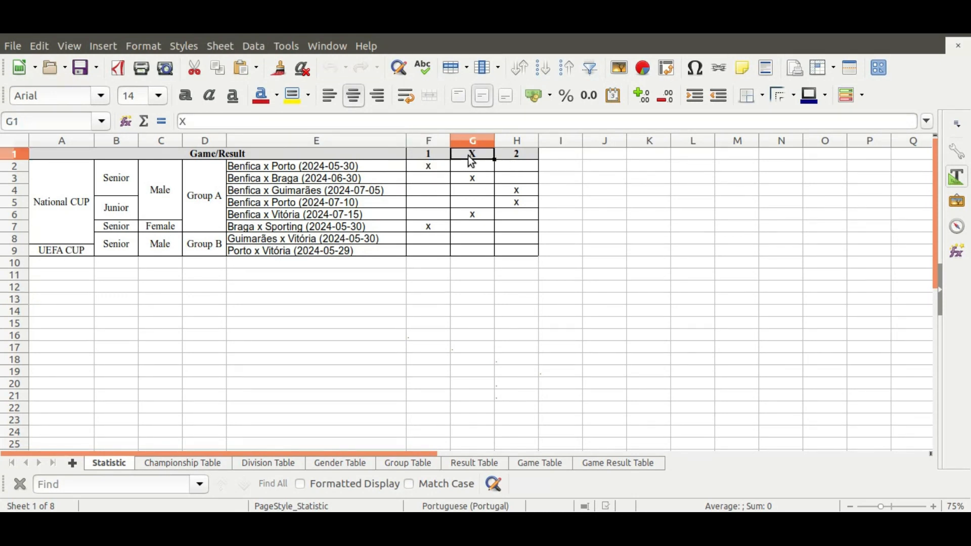
{"action": "left_click", "coordinate": [519, 157]}
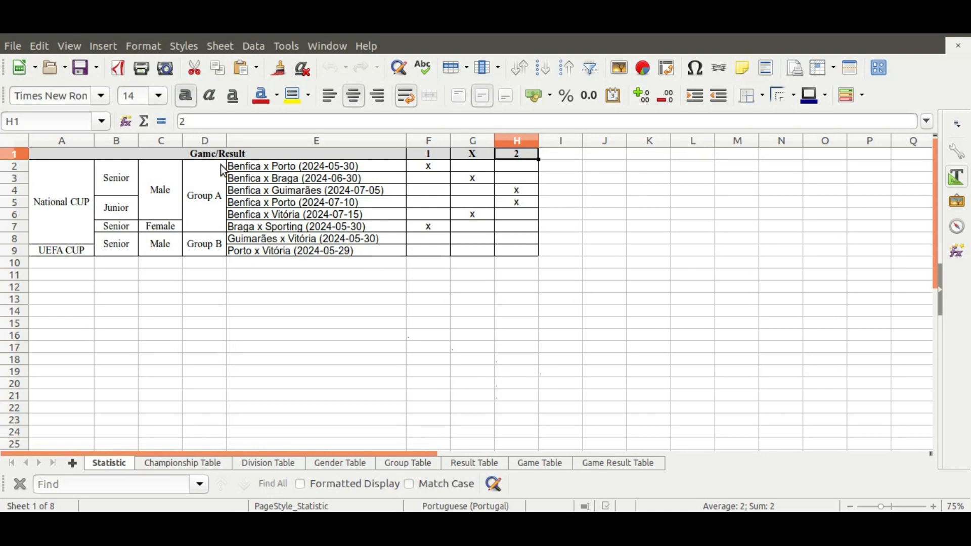
{"action": "left_click", "coordinate": [540, 463]}
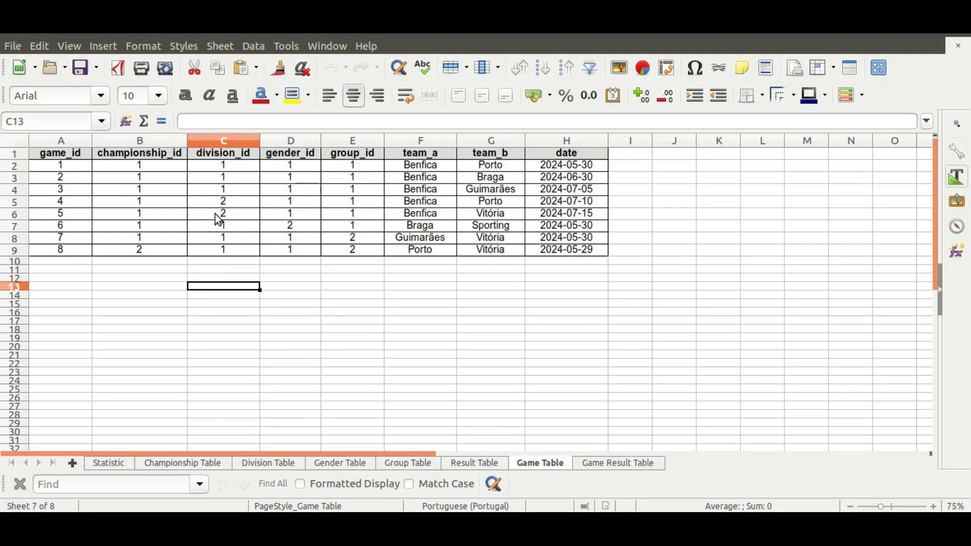
Review the Championship, Division, Gender and Group Table sheets.
{"action": "left_click", "coordinate": [169, 466]}
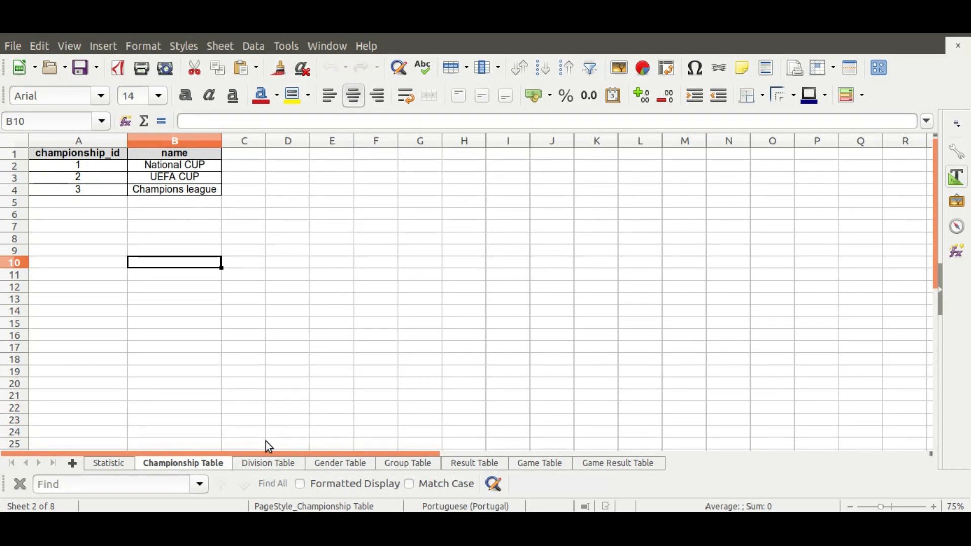
{"action": "left_click", "coordinate": [259, 464]}
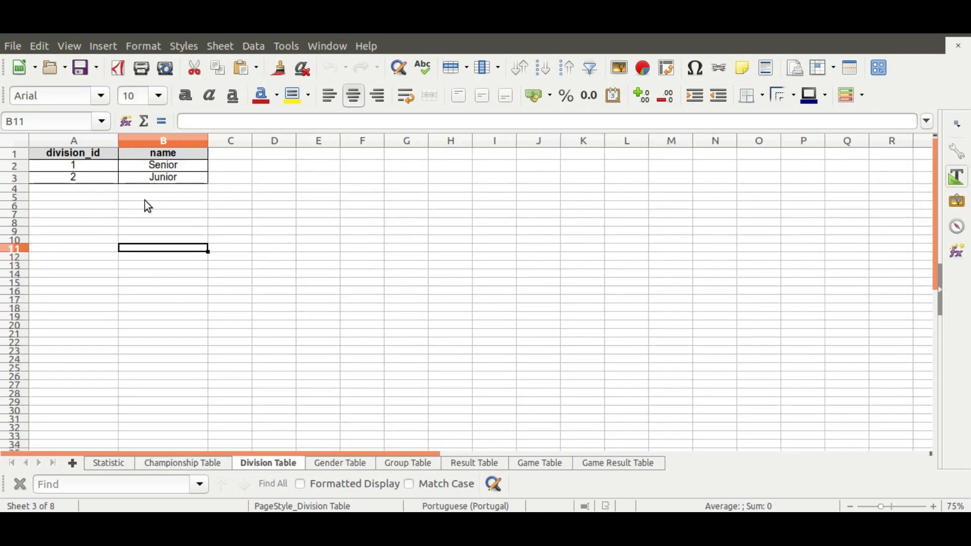
{"action": "left_click", "coordinate": [363, 466]}
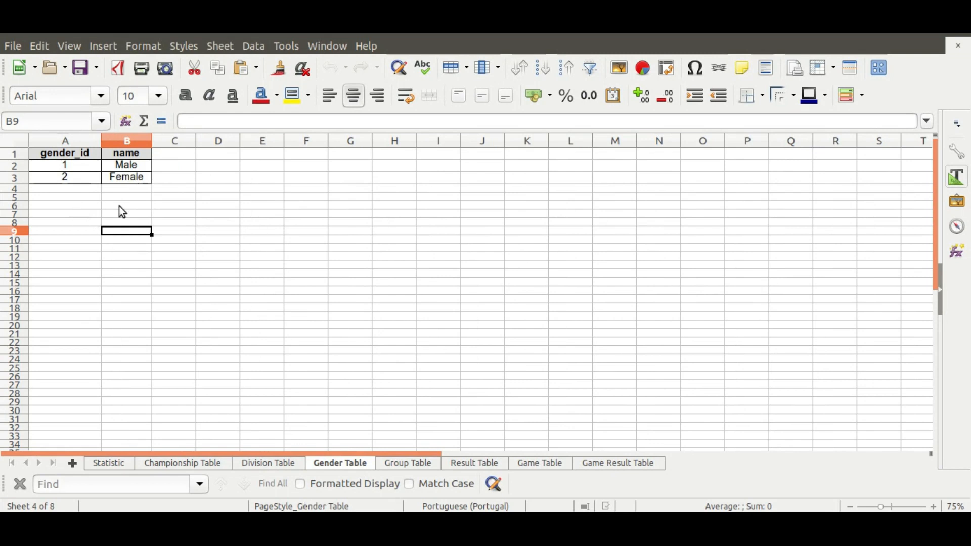
{"action": "left_click", "coordinate": [422, 463]}
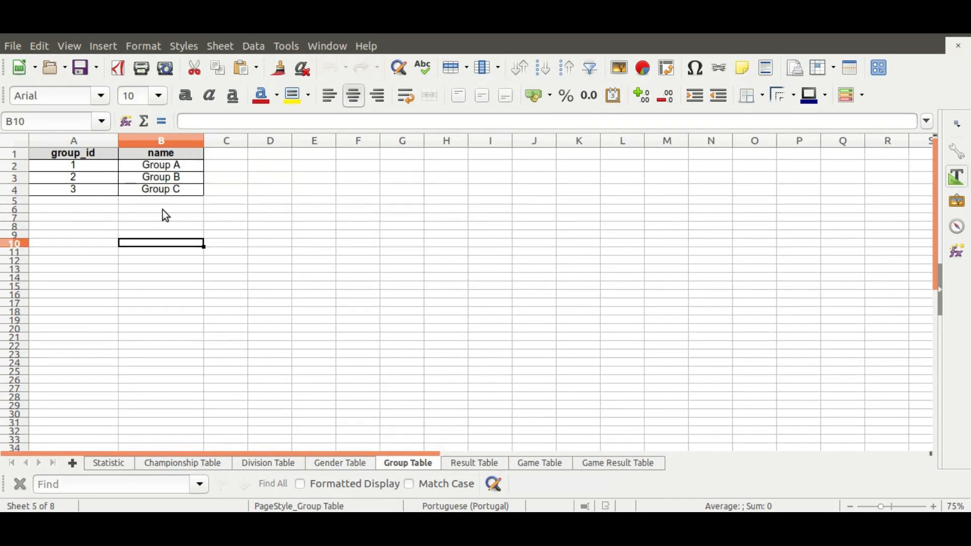
Check the first game's date 2024-05-30 in Game Table, then return to Statistic.
{"action": "left_click", "coordinate": [536, 465]}
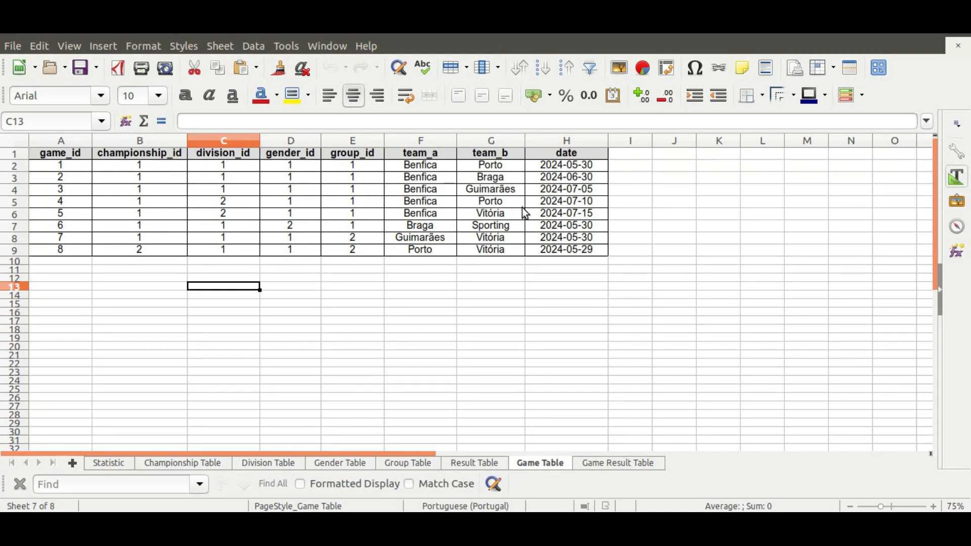
{"action": "left_click", "coordinate": [535, 166]}
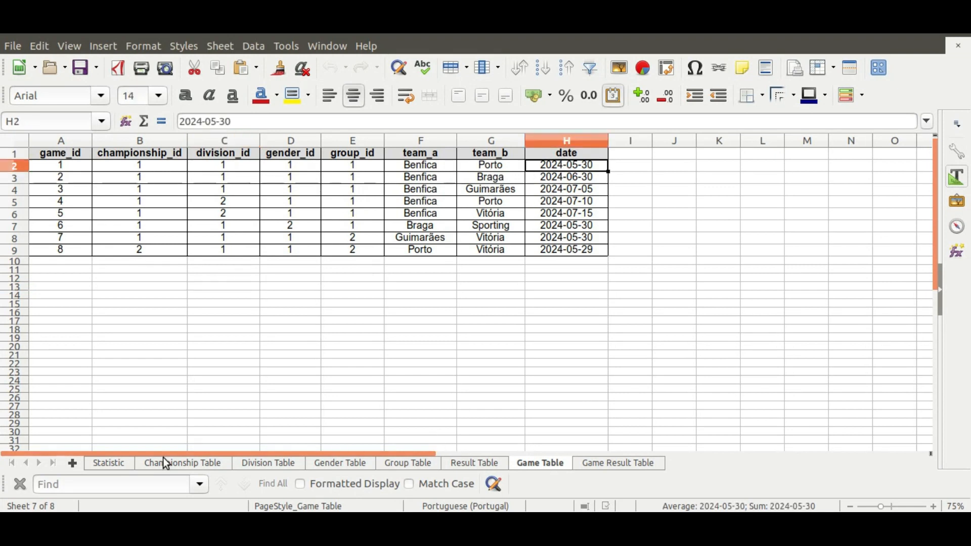
{"action": "left_click", "coordinate": [108, 463]}
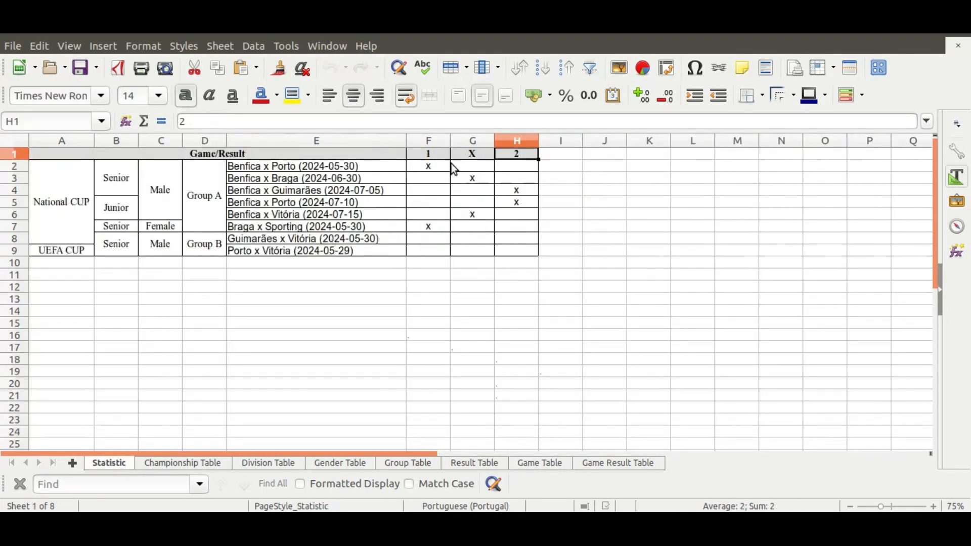
Select the 1, X, 2 headers and check those result names on the Result Table sheet.
{"action": "left_click_drag", "start_coordinate": [430, 153], "coordinate": [508, 154]}
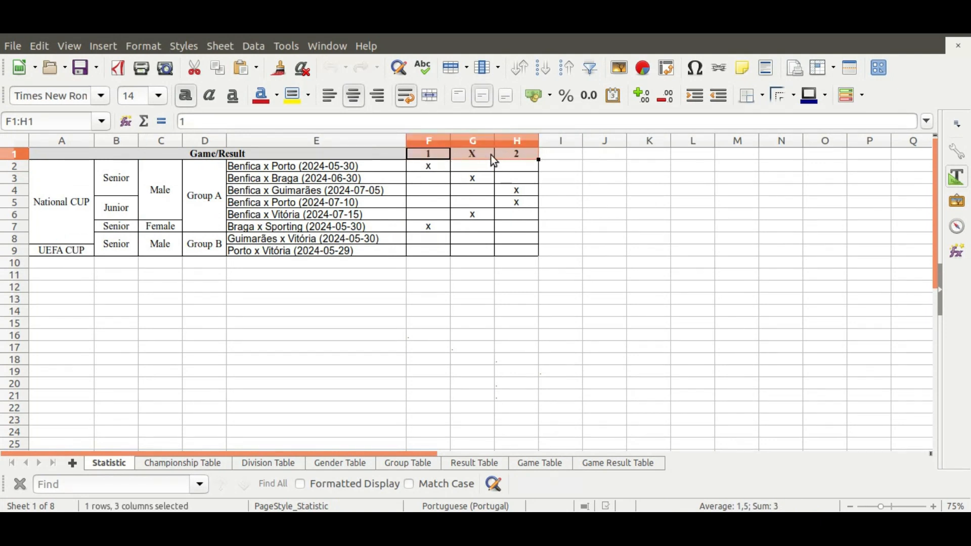
{"action": "left_click", "coordinate": [465, 463]}
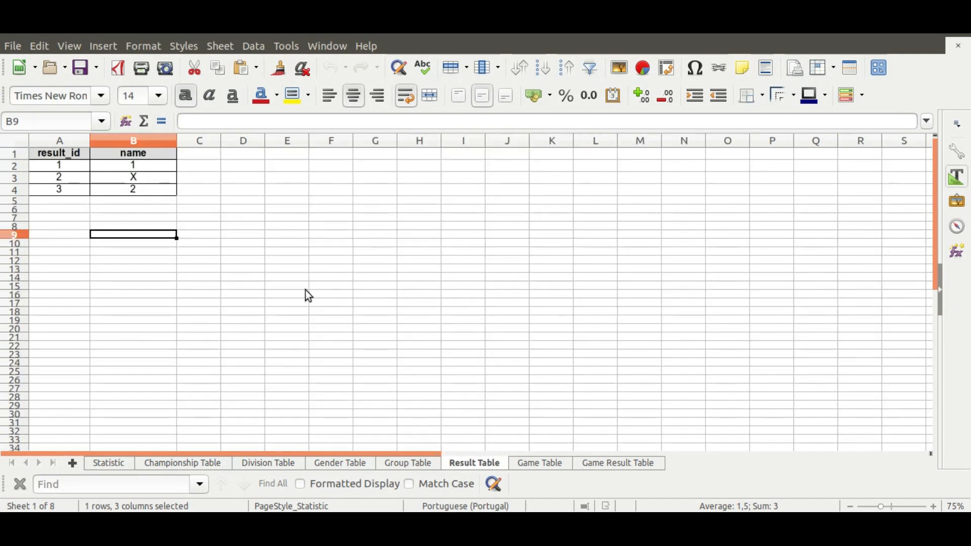
{"action": "left_click", "coordinate": [133, 166]}
{"action": "left_click", "coordinate": [136, 176]}
{"action": "left_click", "coordinate": [136, 190]}
{"action": "left_click", "coordinate": [138, 168]}
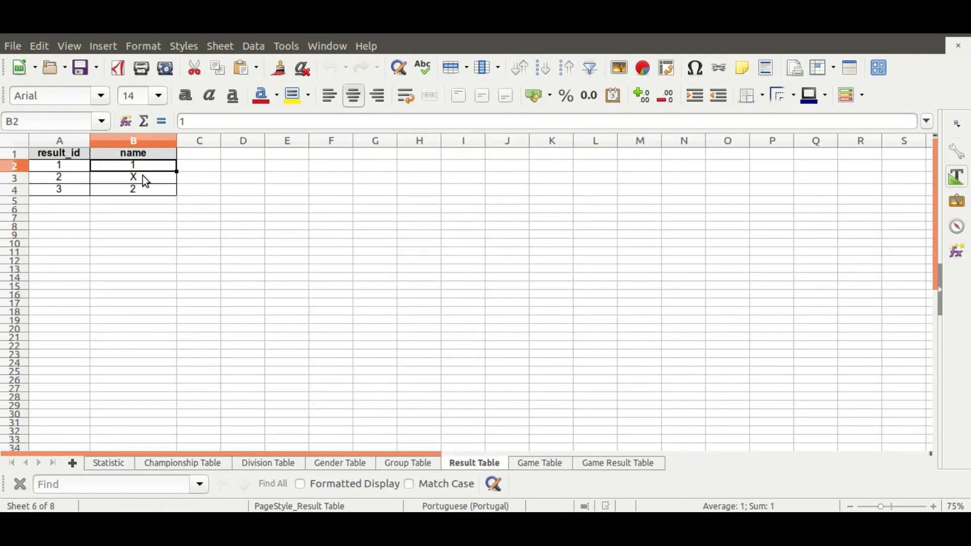
{"action": "left_click", "coordinate": [142, 176]}
{"action": "left_click", "coordinate": [142, 192]}
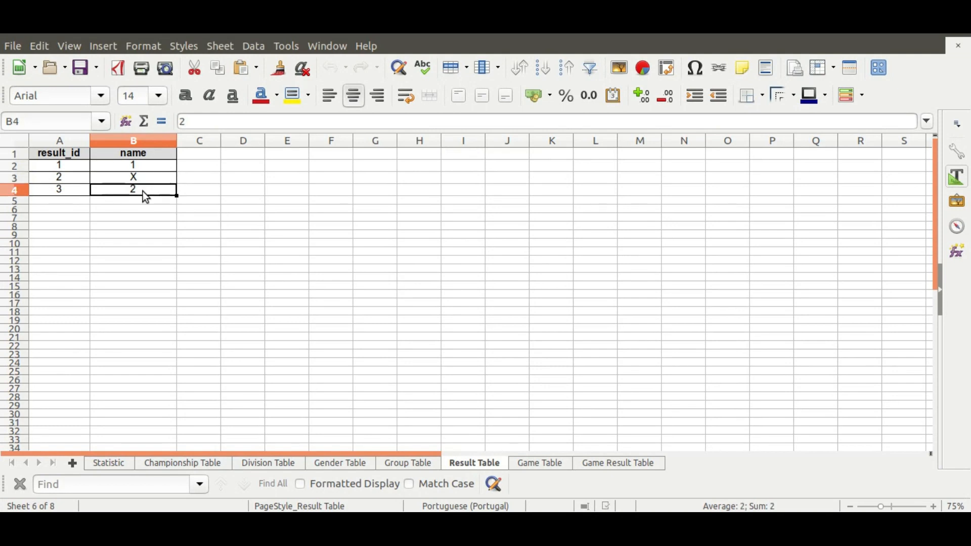
Glance at Game Table and Result Table, then show the Game Result Table sheet.
{"action": "left_click", "coordinate": [532, 463]}
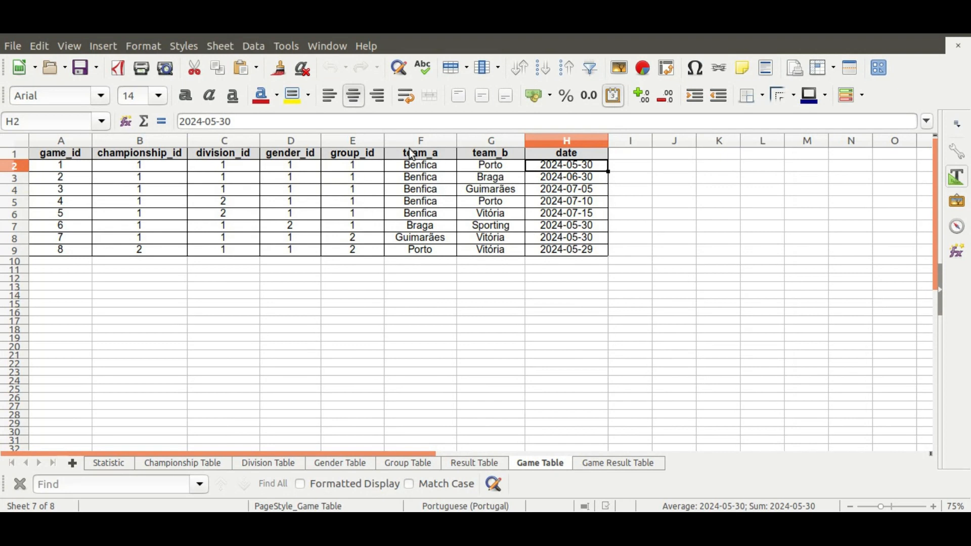
{"action": "left_click", "coordinate": [472, 463]}
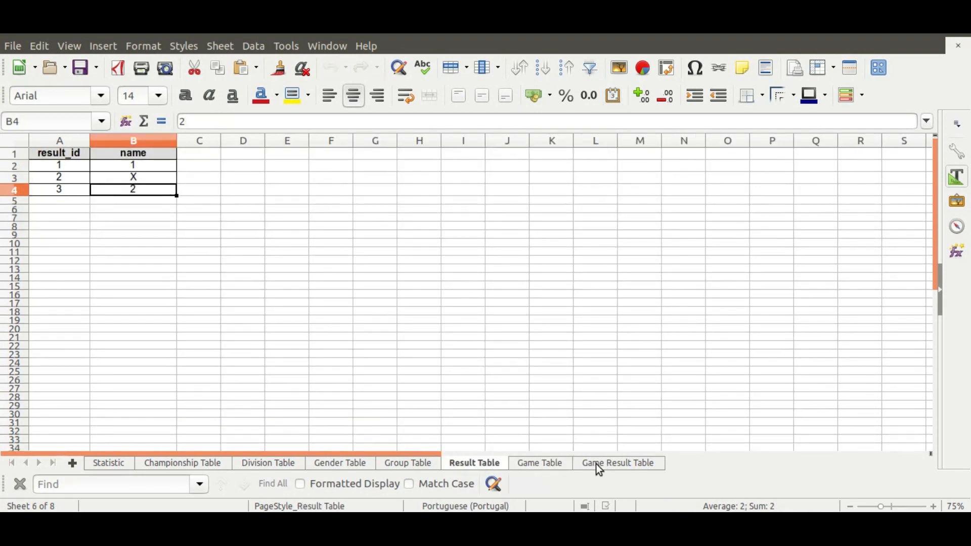
{"action": "left_click", "coordinate": [612, 464]}
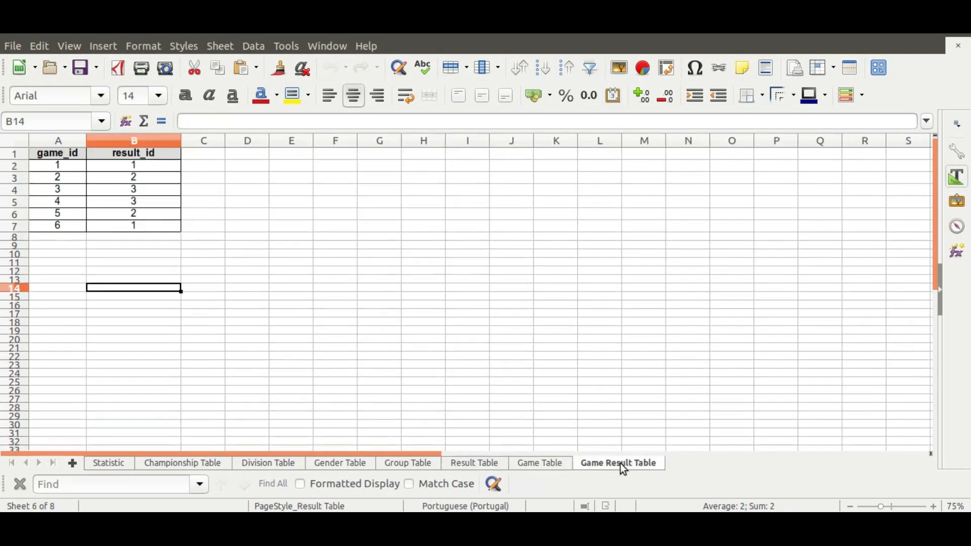
Check game_ids 1, 2 and 3 alongside their result_ids in Game Result Table.
{"action": "left_click", "coordinate": [63, 169]}
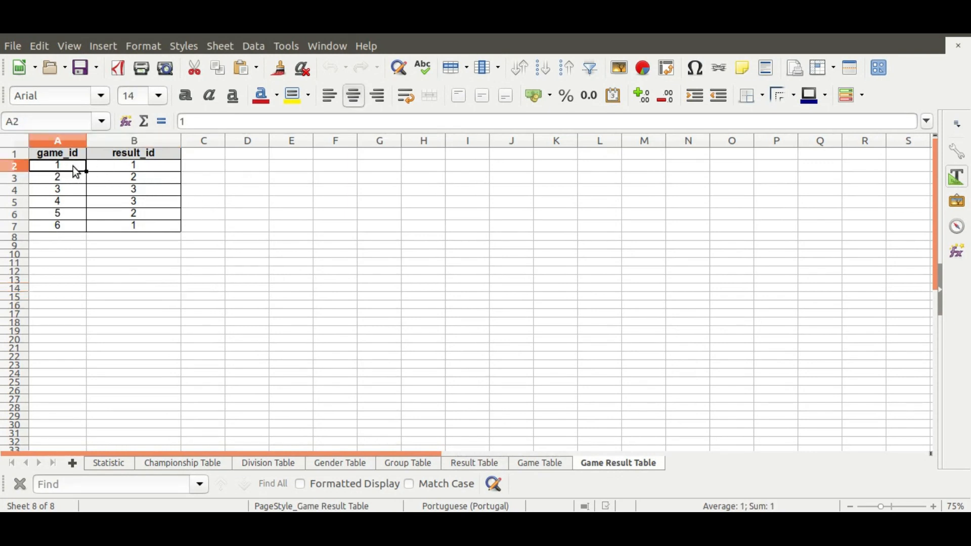
{"action": "left_click", "coordinate": [147, 170]}
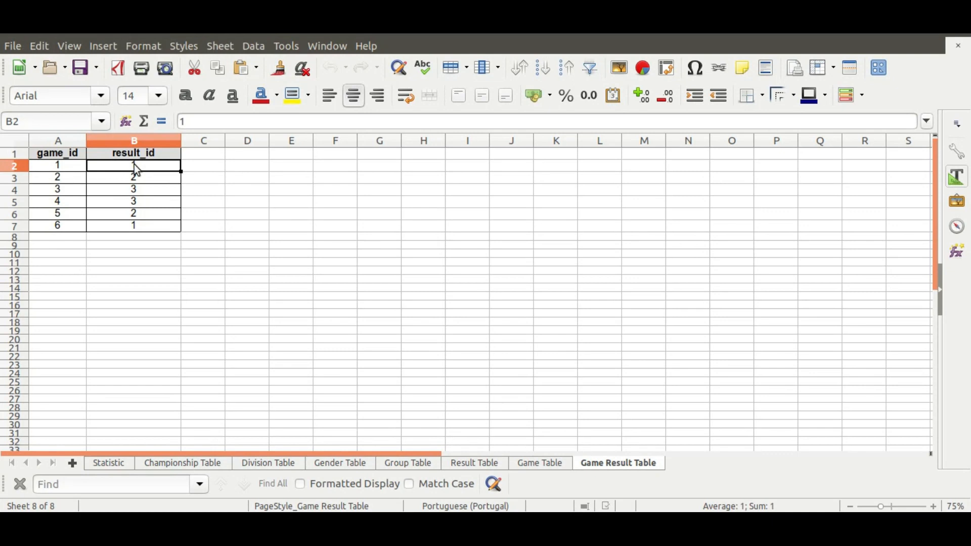
{"action": "left_click", "coordinate": [60, 178]}
{"action": "left_click", "coordinate": [138, 177]}
{"action": "left_click", "coordinate": [73, 189]}
{"action": "left_click", "coordinate": [156, 191]}
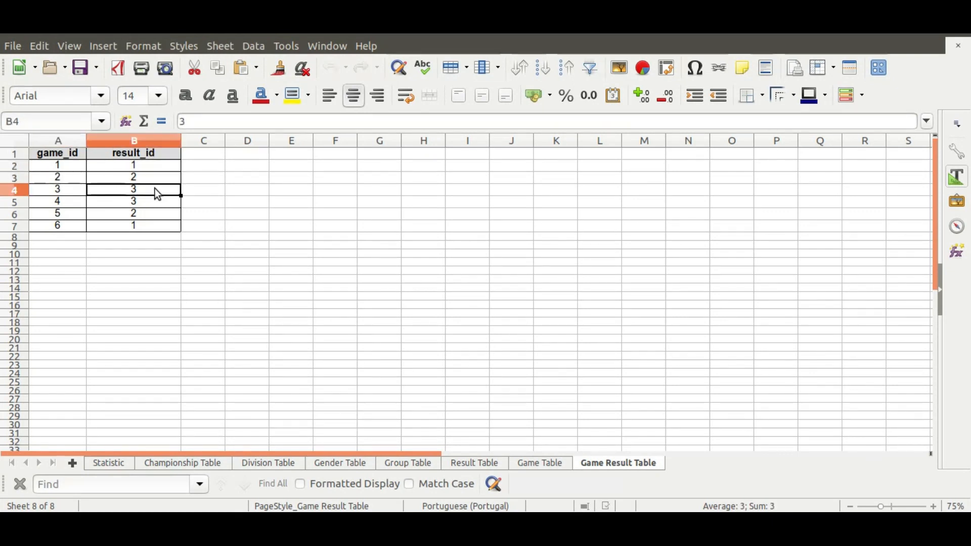
Review games 1–3 teams (Benfica, Braga, Guimarães) in Game Table, then return to Statistic.
{"action": "left_click", "coordinate": [526, 461]}
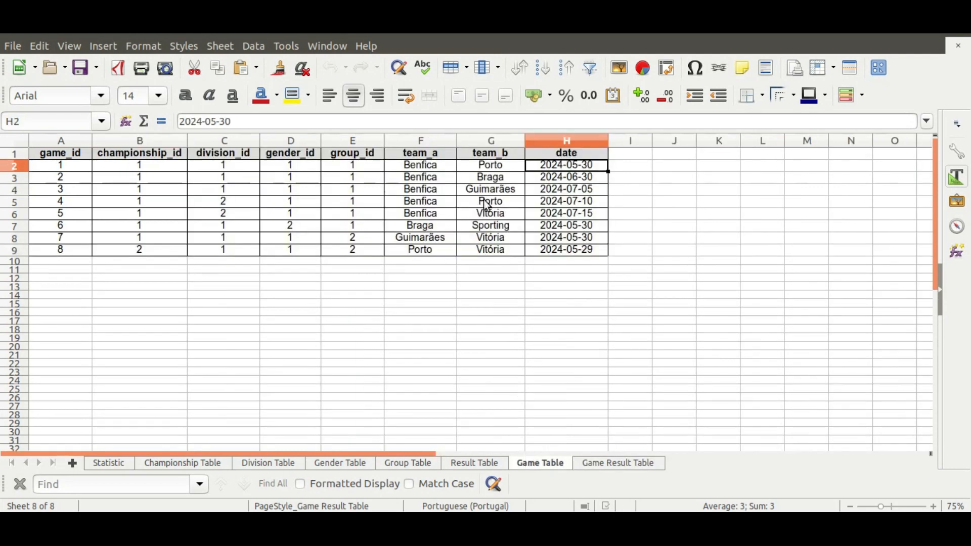
{"action": "left_click", "coordinate": [429, 168]}
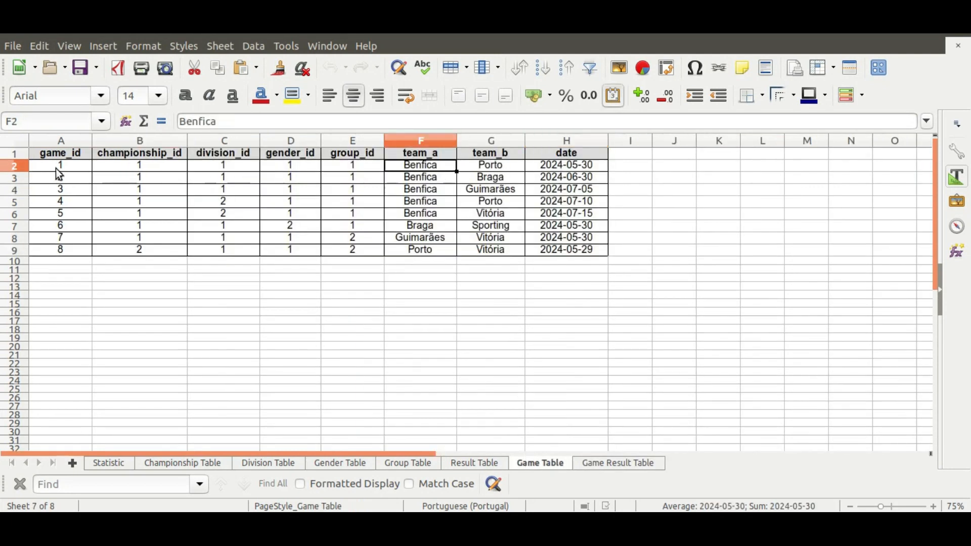
{"action": "left_click", "coordinate": [57, 166]}
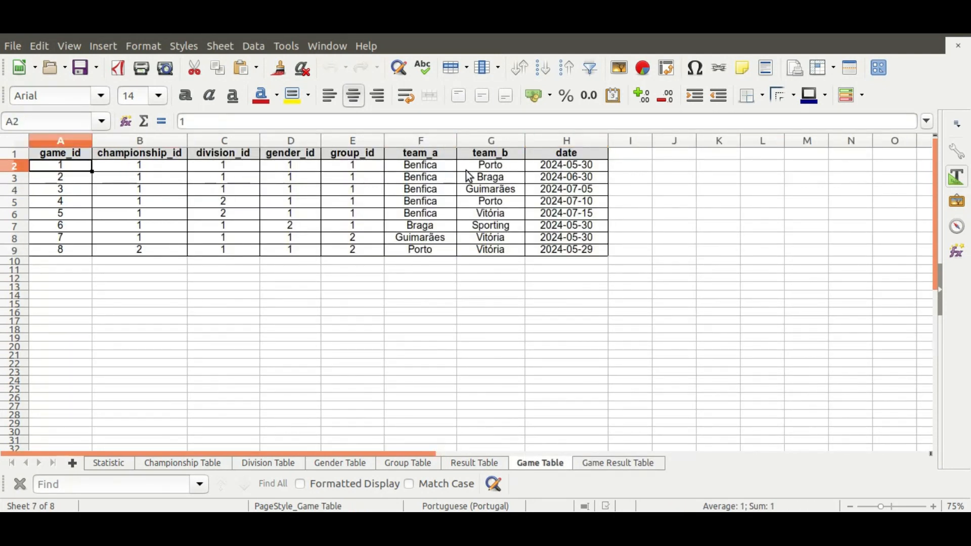
{"action": "left_click", "coordinate": [424, 166]}
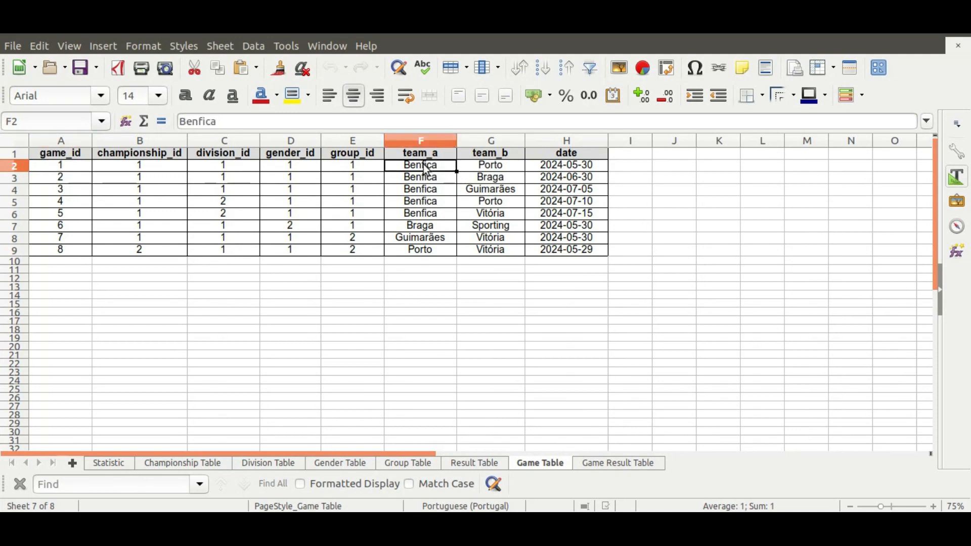
{"action": "left_click_drag", "start_coordinate": [428, 177], "coordinate": [485, 179]}
{"action": "left_click", "coordinate": [480, 191]}
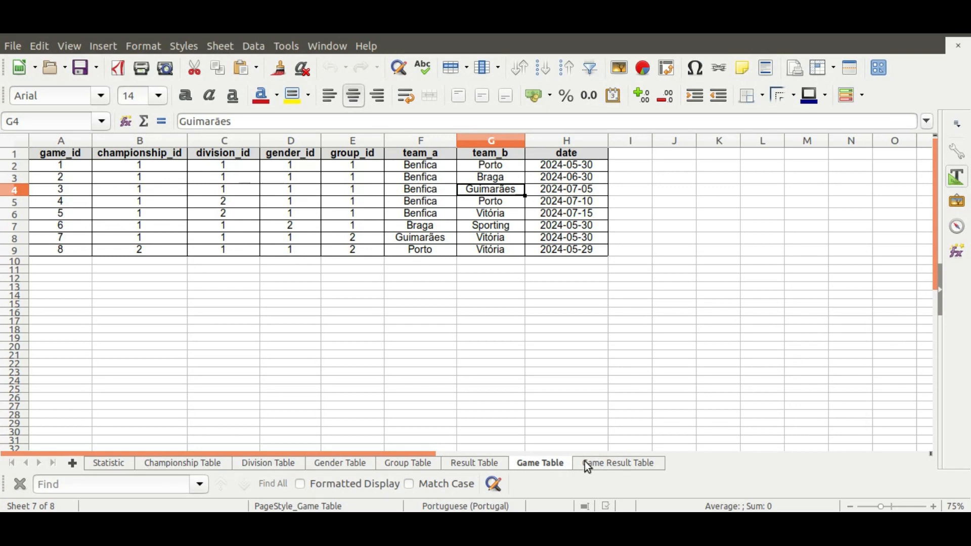
{"action": "left_click", "coordinate": [106, 463]}
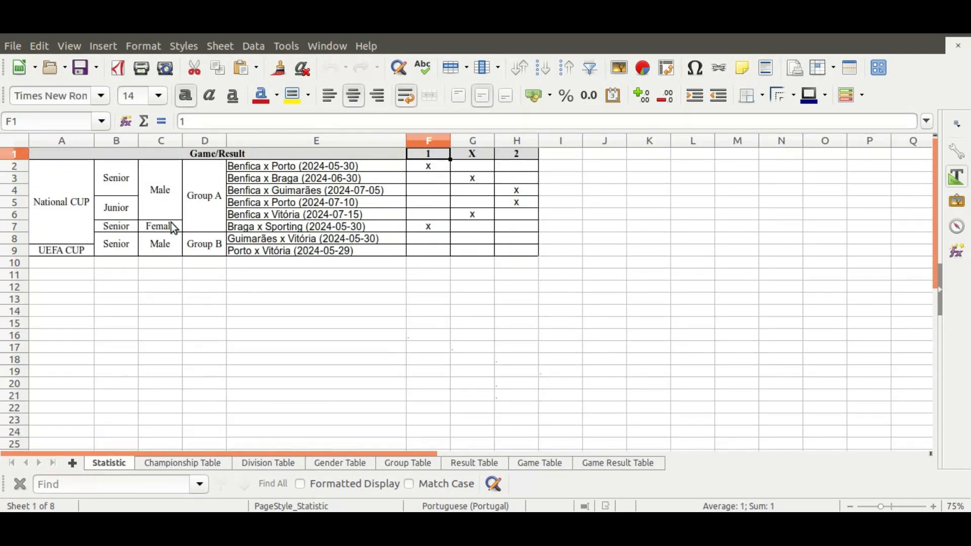
{"action": "left_click", "coordinate": [329, 299]}
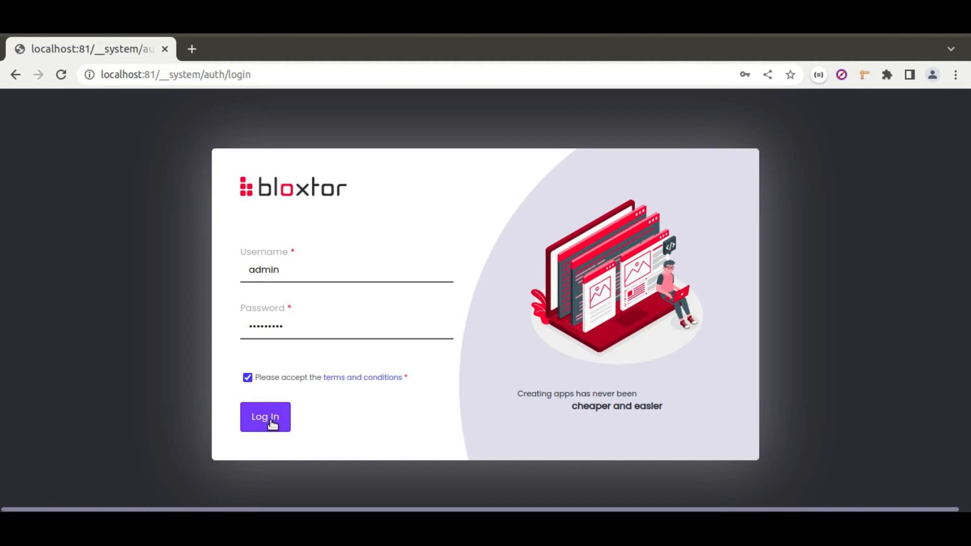
Sign in to Bloxtor and open My_first_project's matrix_columns_combined page for editing.
{"action": "left_click", "coordinate": [272, 424]}
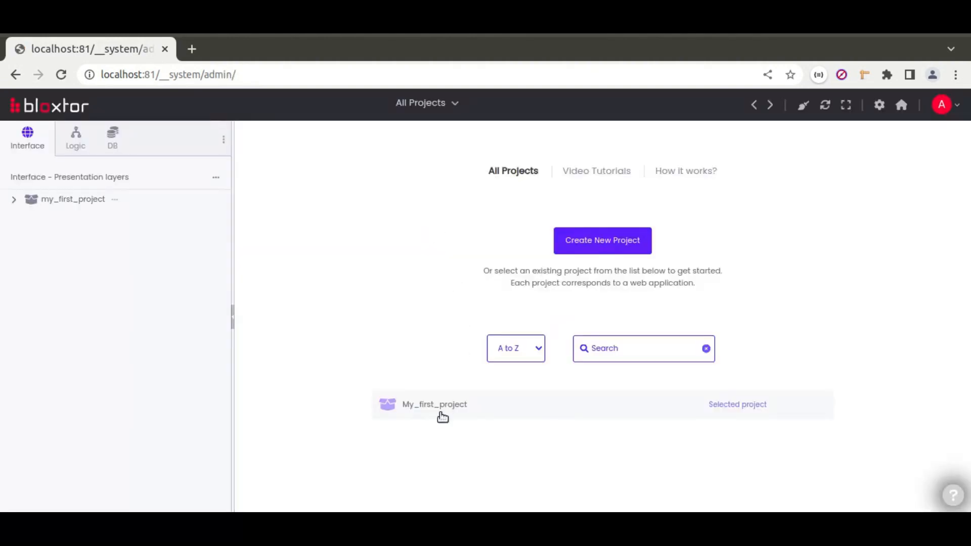
{"action": "left_click", "coordinate": [429, 408]}
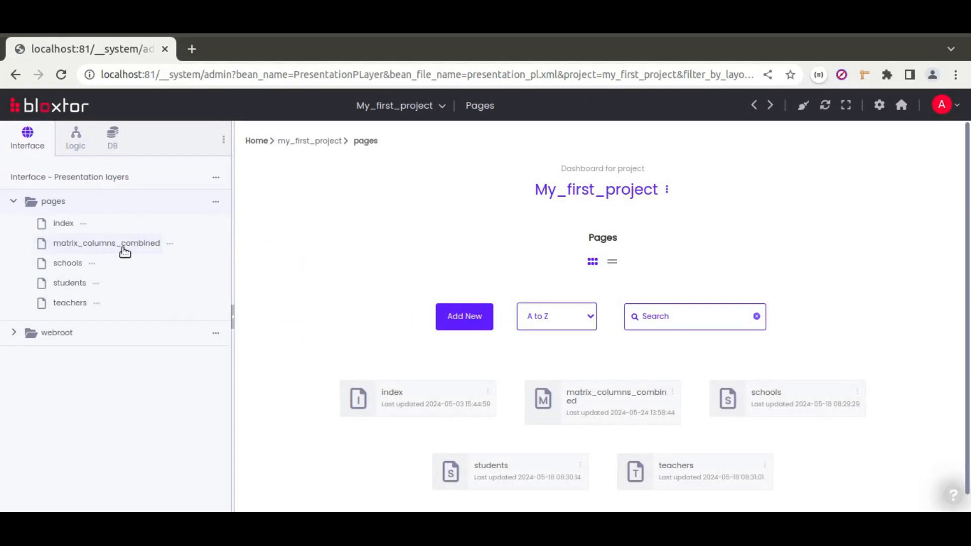
{"action": "left_click", "coordinate": [124, 249]}
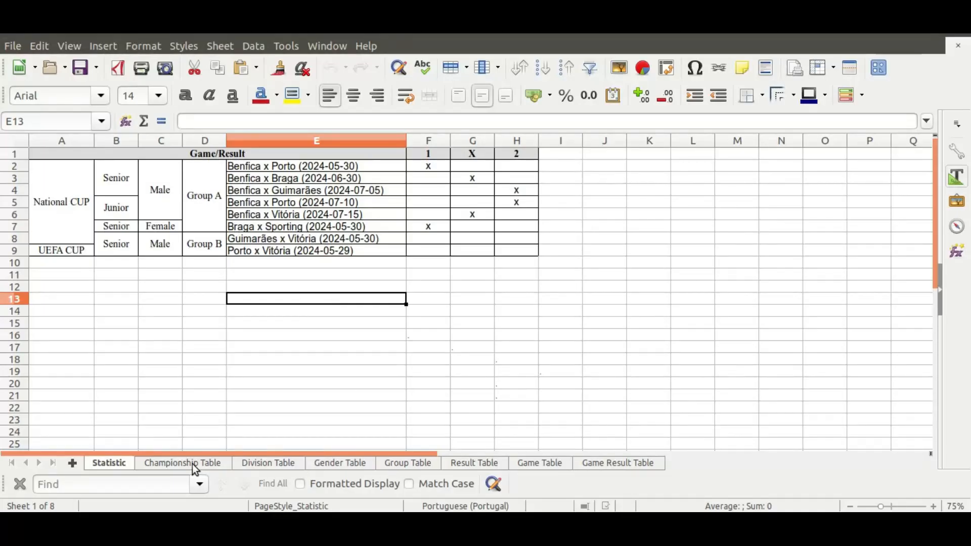
Flip through the Championship to Game Table sheets, then dismiss the auto-save notice.
{"action": "left_click", "coordinate": [192, 463]}
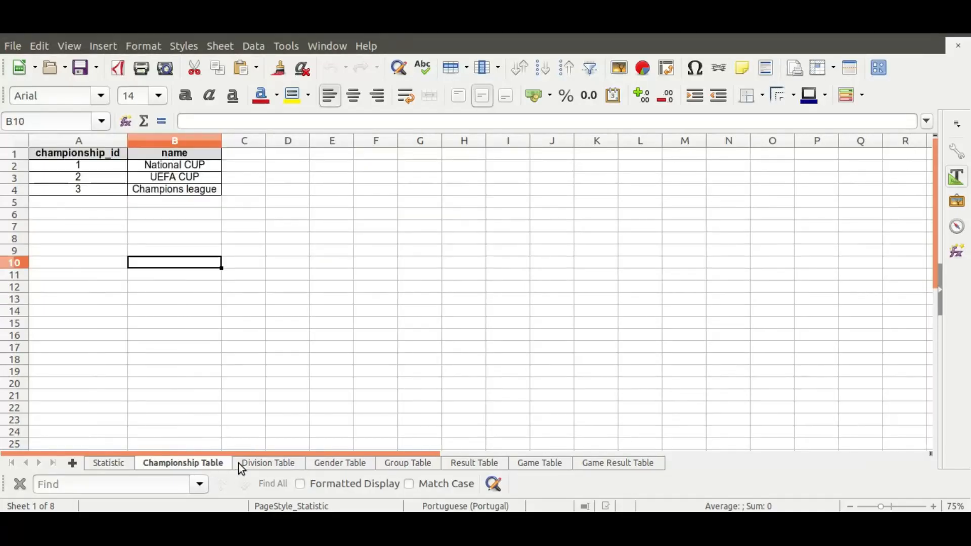
{"action": "left_click", "coordinate": [269, 464]}
{"action": "left_click", "coordinate": [336, 466]}
{"action": "left_click", "coordinate": [428, 467]}
{"action": "left_click", "coordinate": [473, 464]}
{"action": "left_click", "coordinate": [539, 466]}
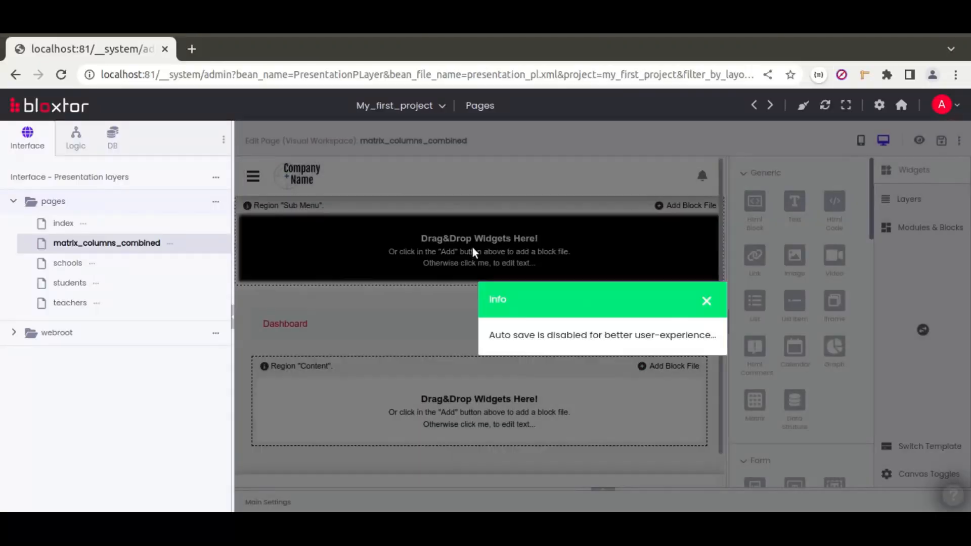
{"action": "left_click", "coordinate": [706, 301]}
Show the page's Resources actions in an enlarged settings area, collapsed to one-line rows.
{"action": "left_click", "coordinate": [610, 493]}
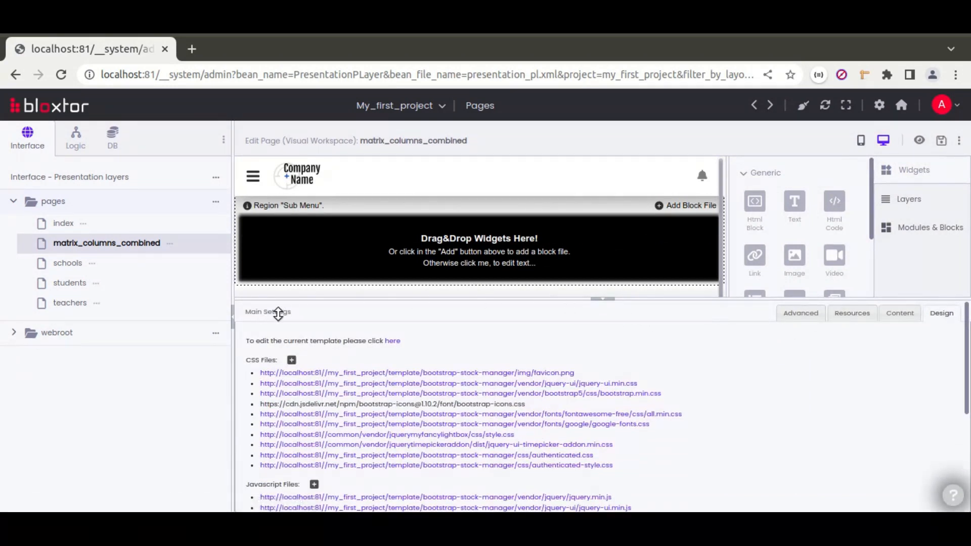
{"action": "left_click", "coordinate": [852, 315]}
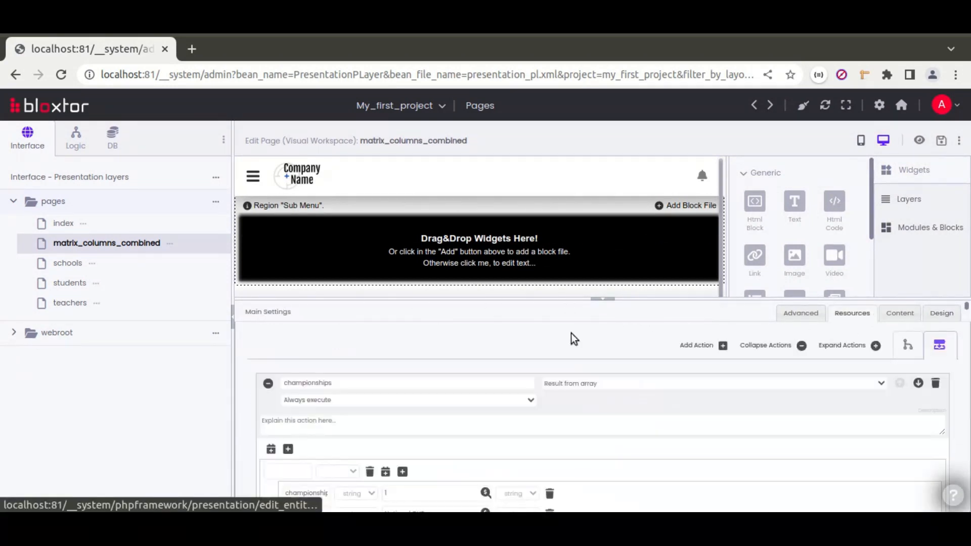
{"action": "left_click_drag", "start_coordinate": [232, 287], "coordinate": [174, 278]}
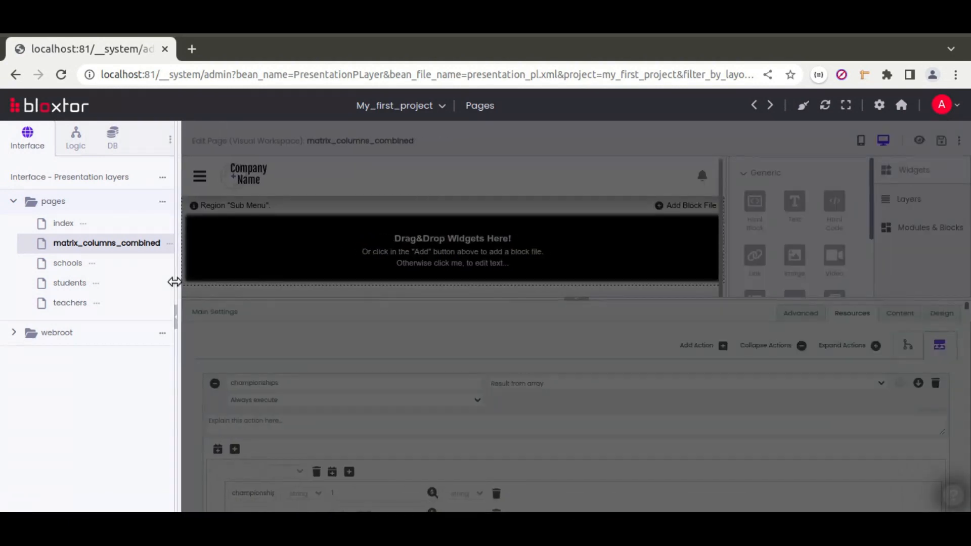
{"action": "left_click_drag", "start_coordinate": [636, 295], "coordinate": [620, 173]}
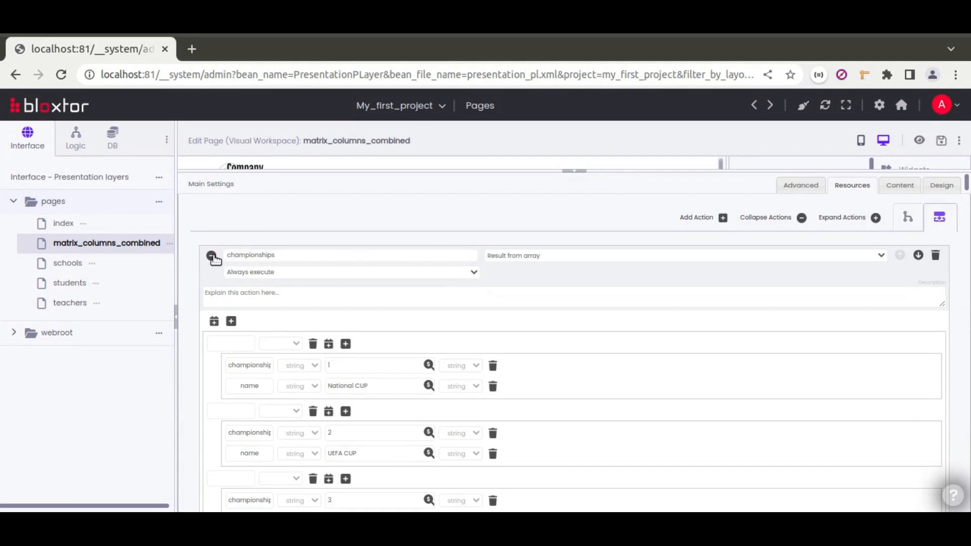
{"action": "left_click", "coordinate": [776, 218]}
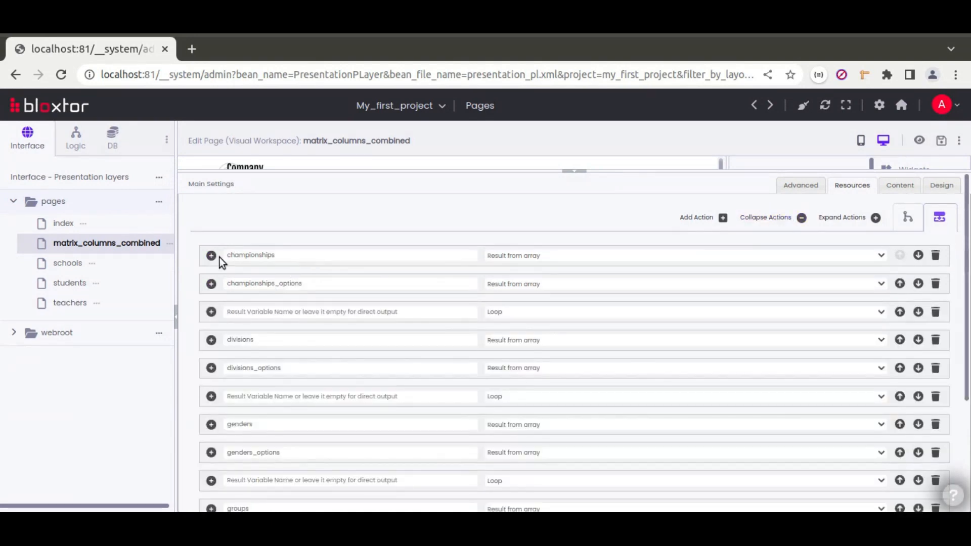
Highlight the divisions through game_results action names, then expand championships.
{"action": "double_click", "coordinate": [241, 340]}
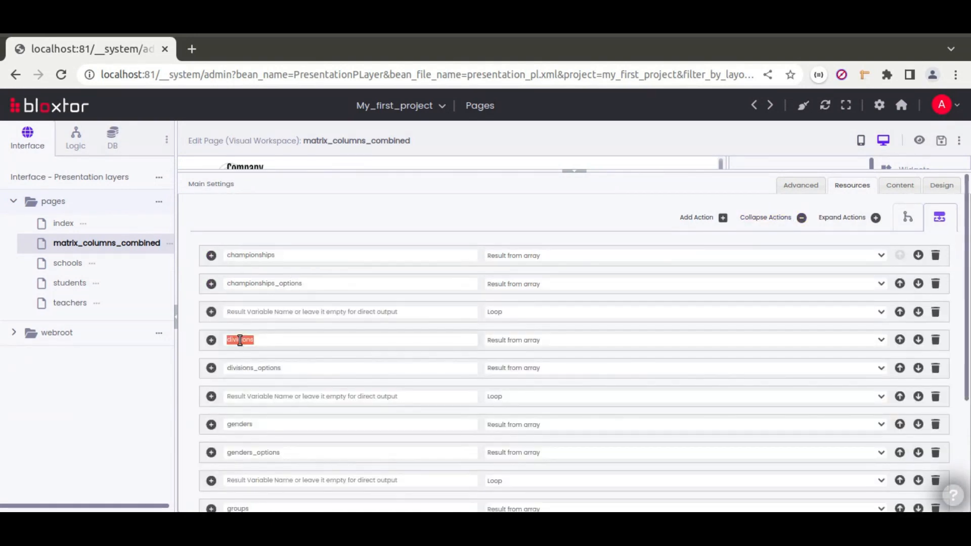
{"action": "double_click", "coordinate": [241, 424]}
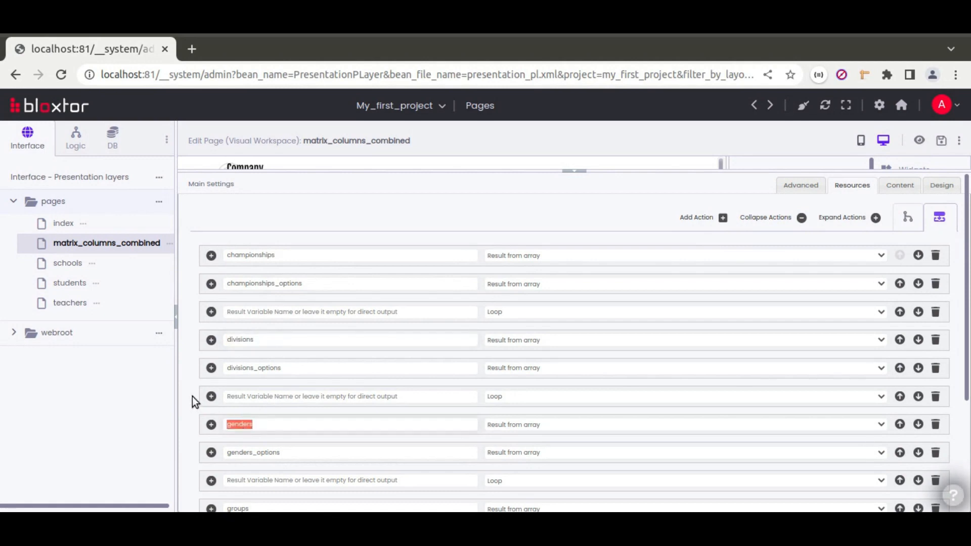
{"action": "scroll", "coordinate": [193, 400], "scroll_direction": "down", "scroll_amount": 3}
{"action": "double_click", "coordinate": [241, 345]}
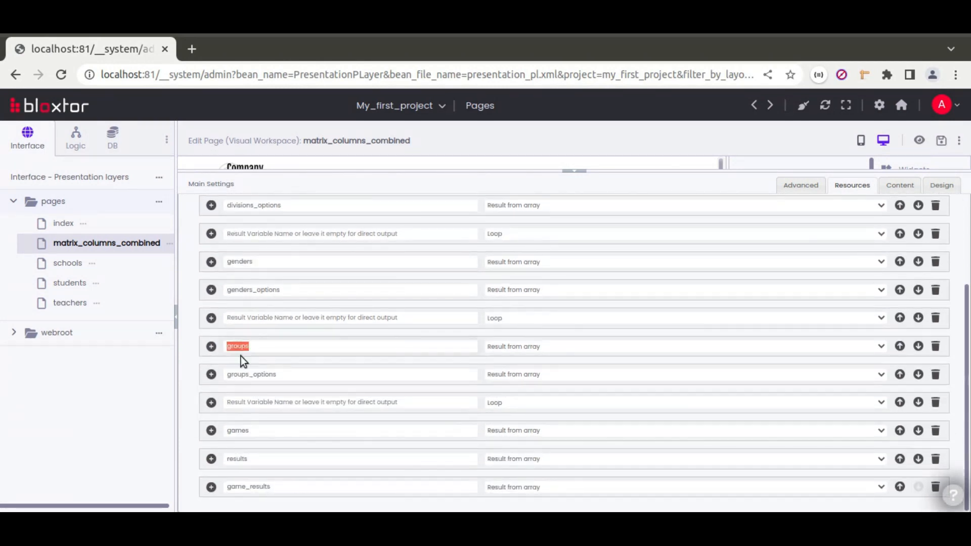
{"action": "double_click", "coordinate": [239, 430]}
{"action": "double_click", "coordinate": [239, 458]}
{"action": "double_click", "coordinate": [248, 486]}
{"action": "scroll", "coordinate": [232, 325], "scroll_direction": "up", "scroll_amount": 5}
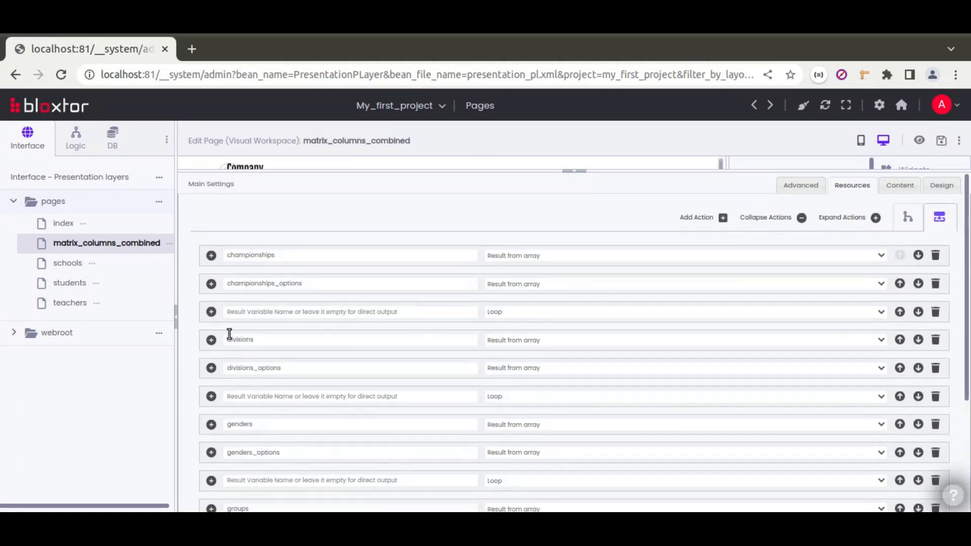
{"action": "left_click", "coordinate": [211, 255]}
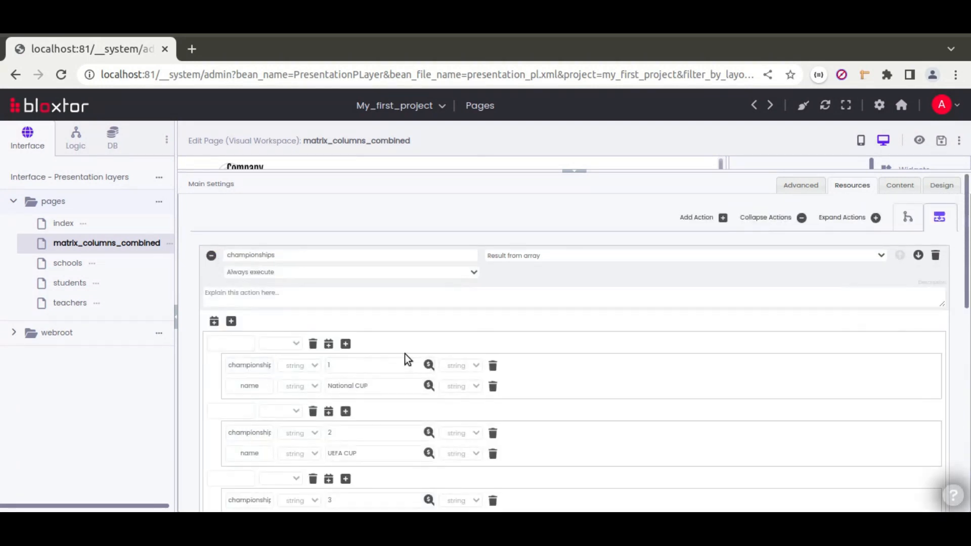
{"action": "scroll", "coordinate": [386, 325], "scroll_direction": "down", "scroll_amount": 2}
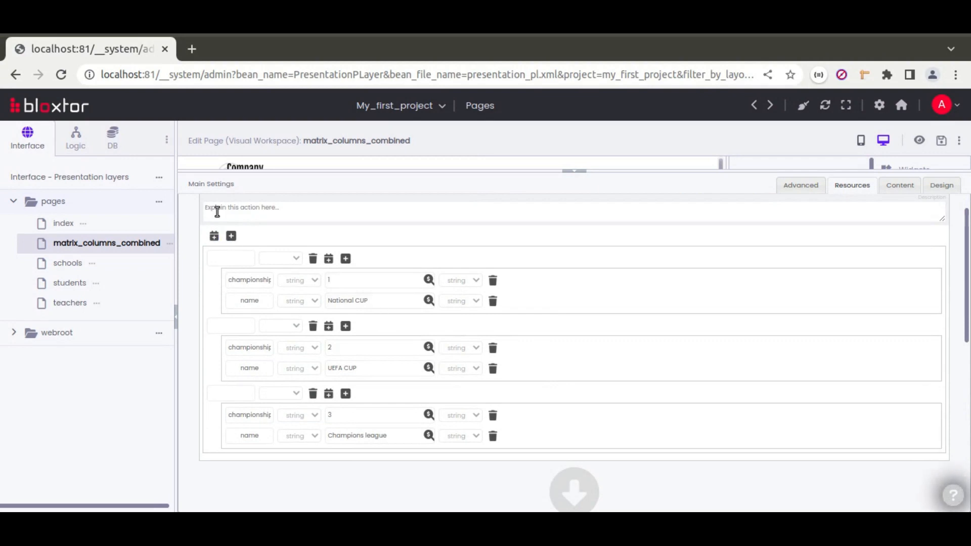
{"action": "left_click_drag", "start_coordinate": [247, 279], "coordinate": [282, 282]}
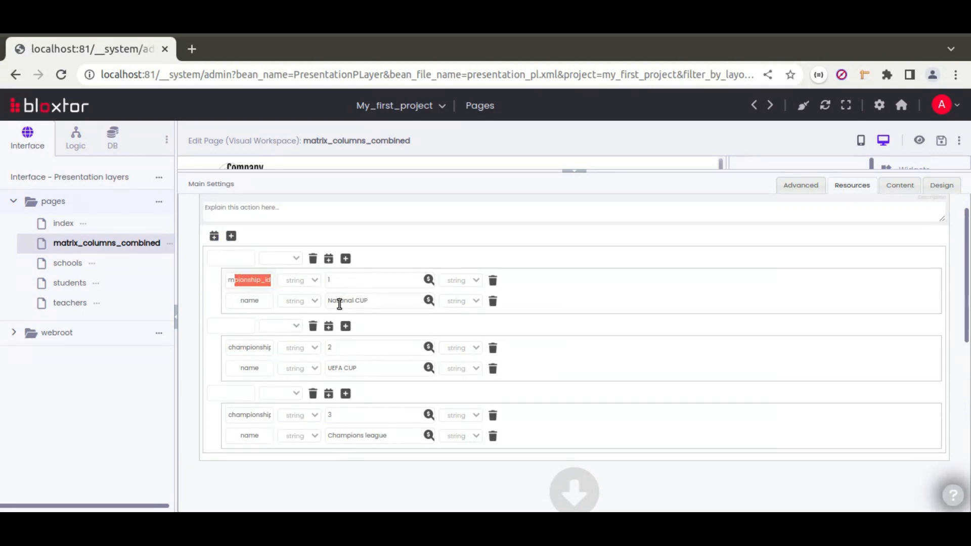
{"action": "left_click", "coordinate": [373, 301]}
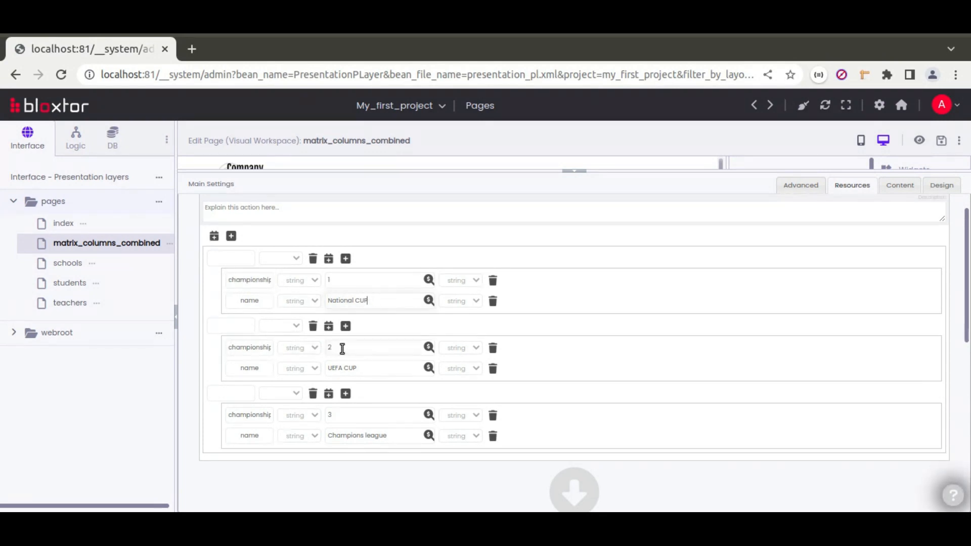
{"action": "double_click", "coordinate": [352, 370]}
{"action": "left_click", "coordinate": [334, 413]}
{"action": "double_click", "coordinate": [349, 436]}
{"action": "key", "text": "alt+Tab"}
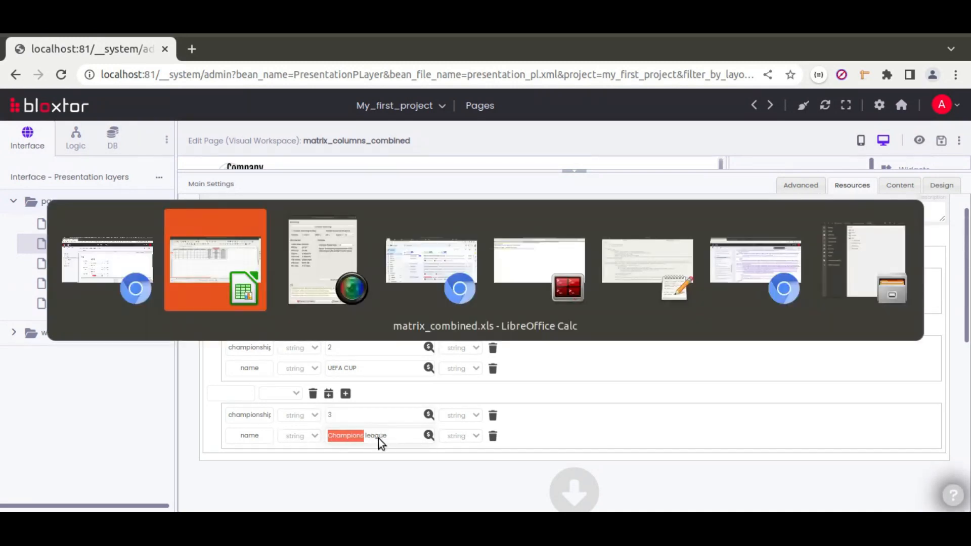
{"action": "left_click", "coordinate": [182, 462]}
{"action": "left_click_drag", "start_coordinate": [157, 165], "coordinate": [166, 192]}
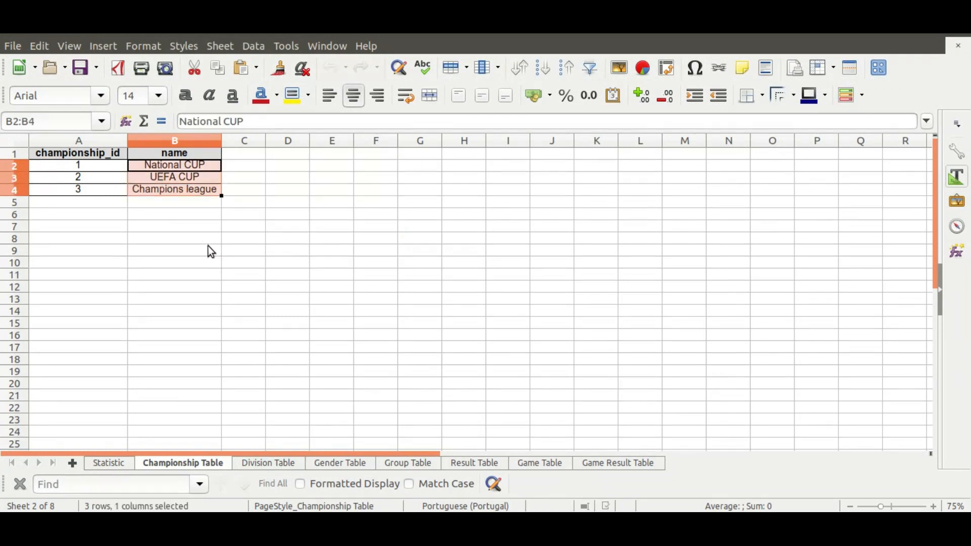
{"action": "key", "text": "alt+Tab"}
{"action": "scroll", "coordinate": [199, 298], "scroll_direction": "down", "scroll_amount": 5}
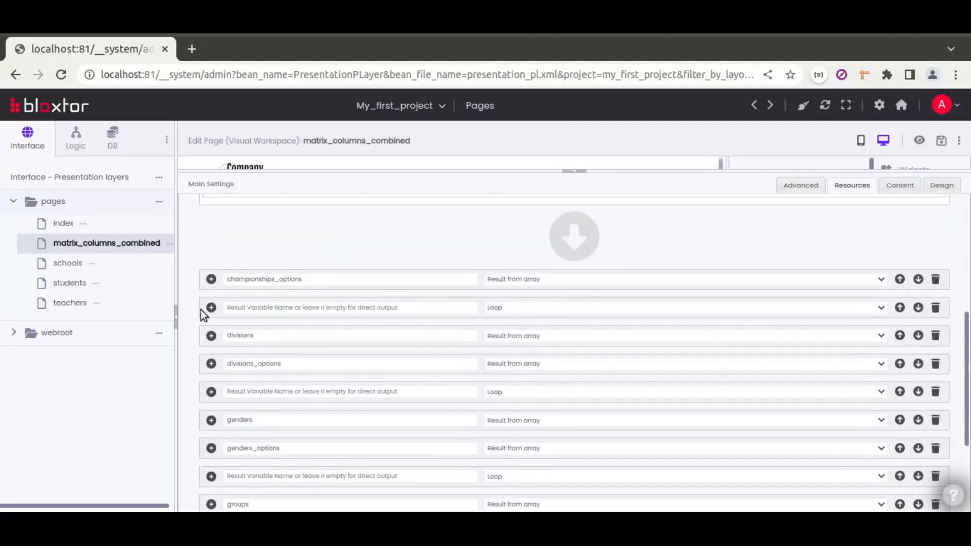
Expand the divisions, genders and groups actions and scroll through their entries.
{"action": "left_click", "coordinate": [212, 336]}
{"action": "scroll", "coordinate": [211, 340], "scroll_direction": "down", "scroll_amount": 3}
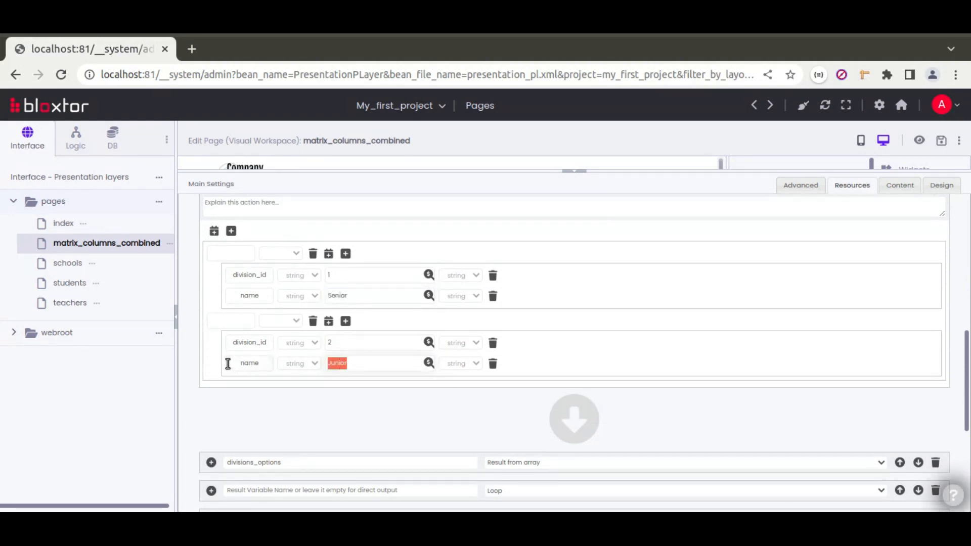
{"action": "scroll", "coordinate": [216, 360], "scroll_direction": "down", "scroll_amount": 3}
{"action": "left_click", "coordinate": [212, 348]}
{"action": "scroll", "coordinate": [297, 321], "scroll_direction": "down", "scroll_amount": 3}
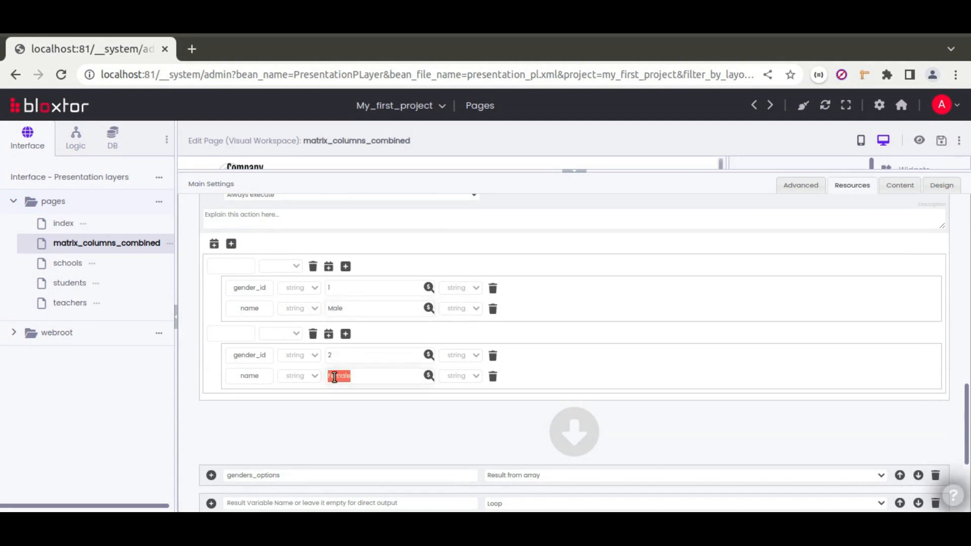
{"action": "scroll", "coordinate": [201, 352], "scroll_direction": "down", "scroll_amount": 3}
{"action": "left_click", "coordinate": [211, 362]}
{"action": "scroll", "coordinate": [210, 363], "scroll_direction": "down", "scroll_amount": 5}
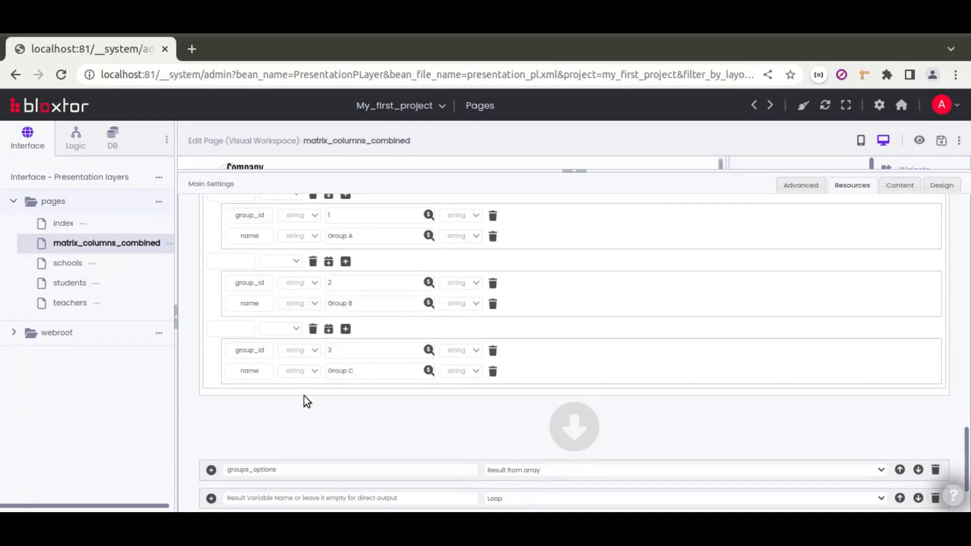
{"action": "scroll", "coordinate": [265, 390], "scroll_direction": "down", "scroll_amount": 2}
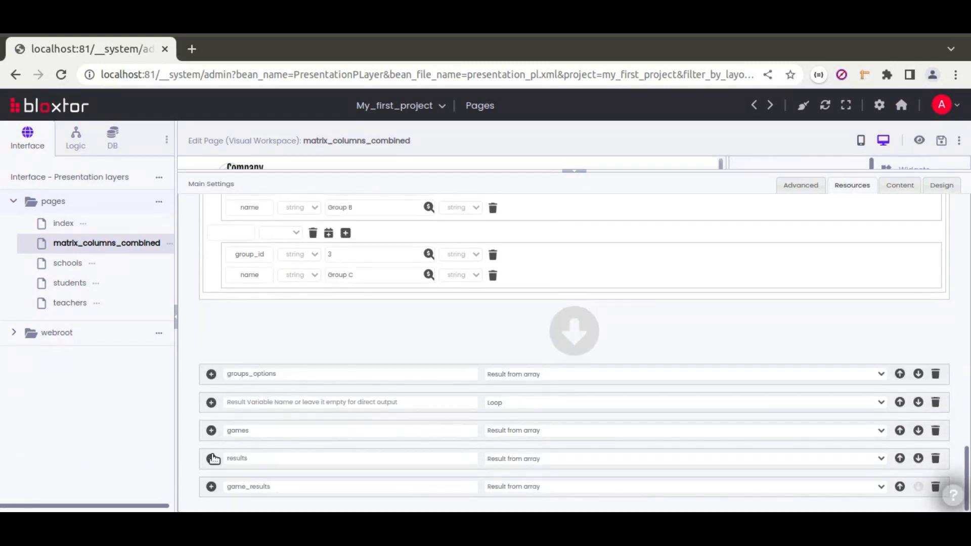
Expand the results action and inspect its result names through the value 2.
{"action": "left_click", "coordinate": [212, 459]}
{"action": "scroll", "coordinate": [215, 415], "scroll_direction": "down", "scroll_amount": 5}
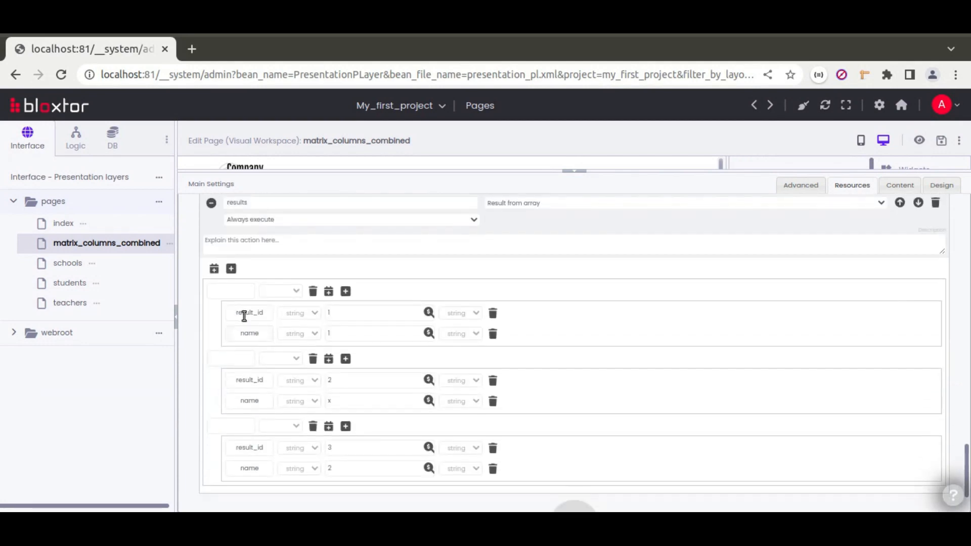
{"action": "left_click", "coordinate": [328, 333]}
{"action": "double_click", "coordinate": [332, 468]}
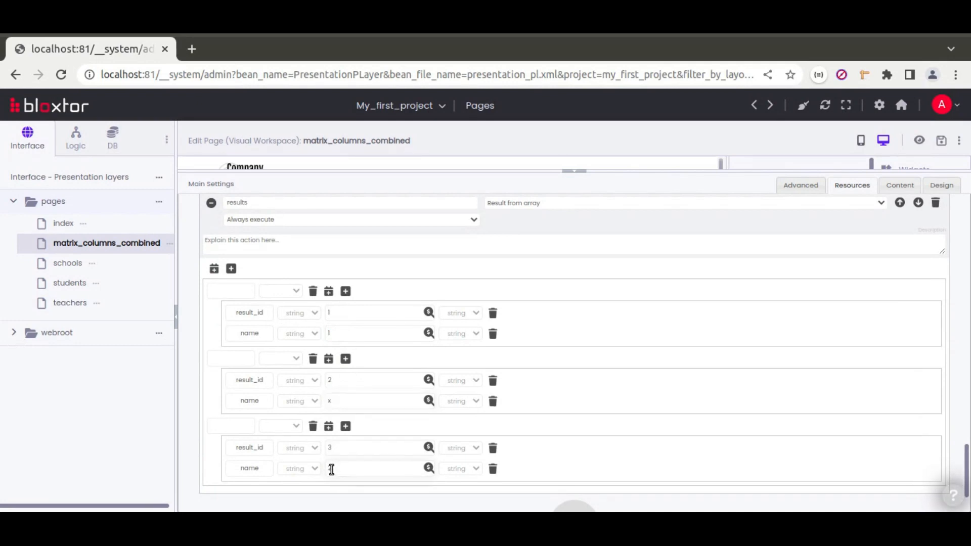
{"action": "left_click", "coordinate": [363, 471]}
{"action": "scroll", "coordinate": [187, 365], "scroll_direction": "up", "scroll_amount": 3}
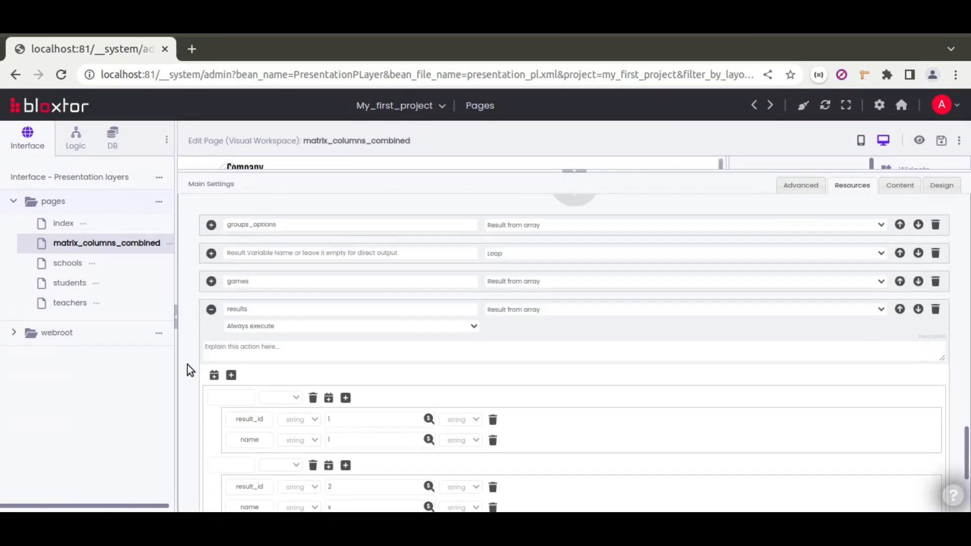
Expand the games action, then switch to the Calc spreadsheet.
{"action": "left_click", "coordinate": [212, 346]}
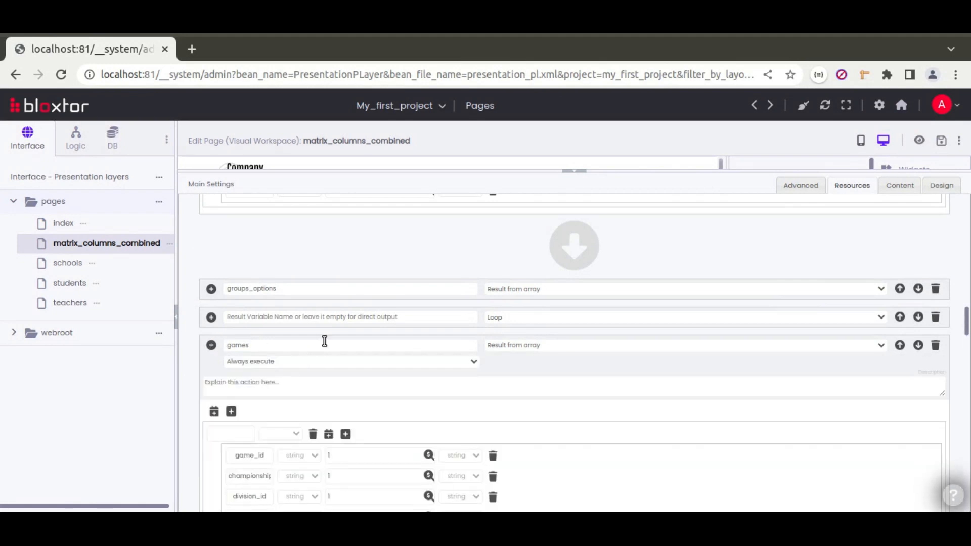
{"action": "scroll", "coordinate": [326, 399], "scroll_direction": "down", "scroll_amount": 3}
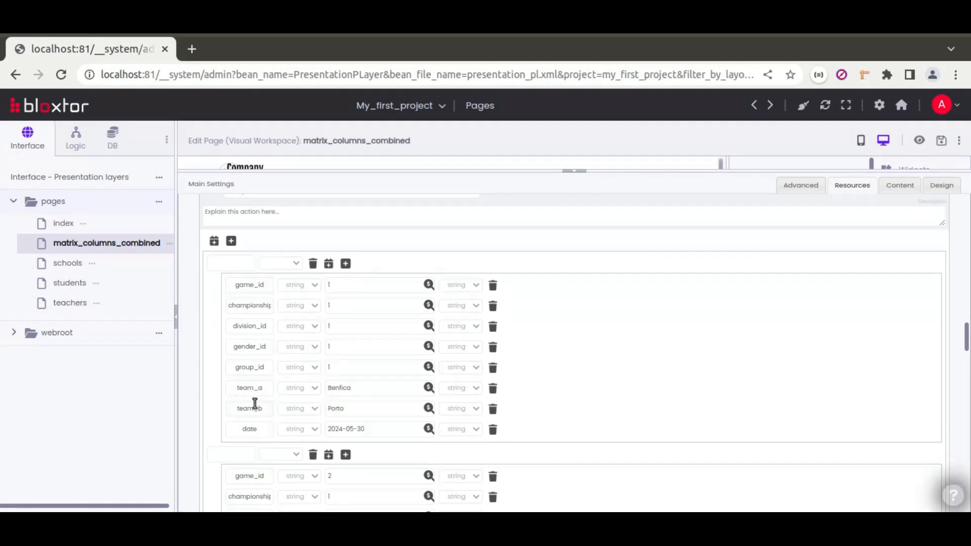
{"action": "key", "text": "alt+Tab"}
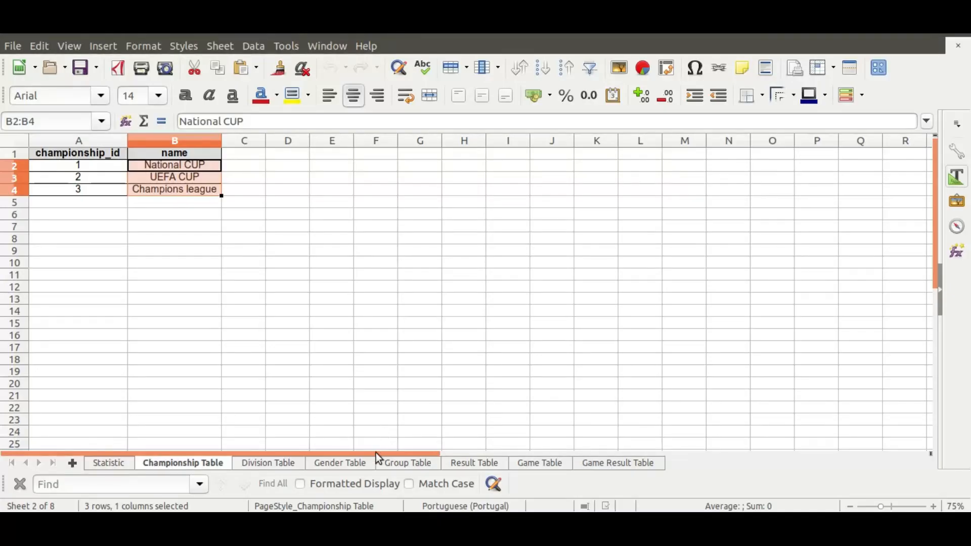
View the Game Table sheet in Calc, then go back to the Bloxtor editor.
{"action": "left_click", "coordinate": [529, 465]}
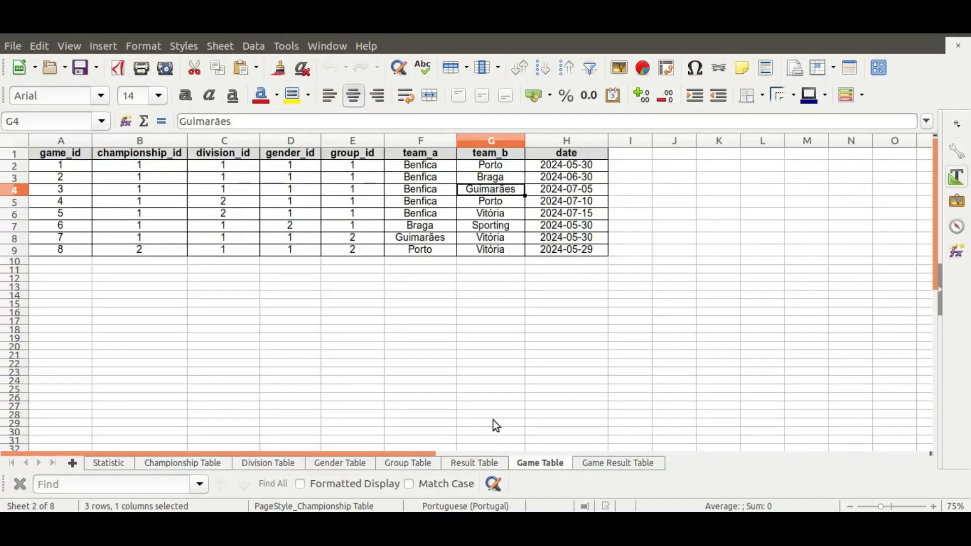
{"action": "left_click", "coordinate": [366, 323]}
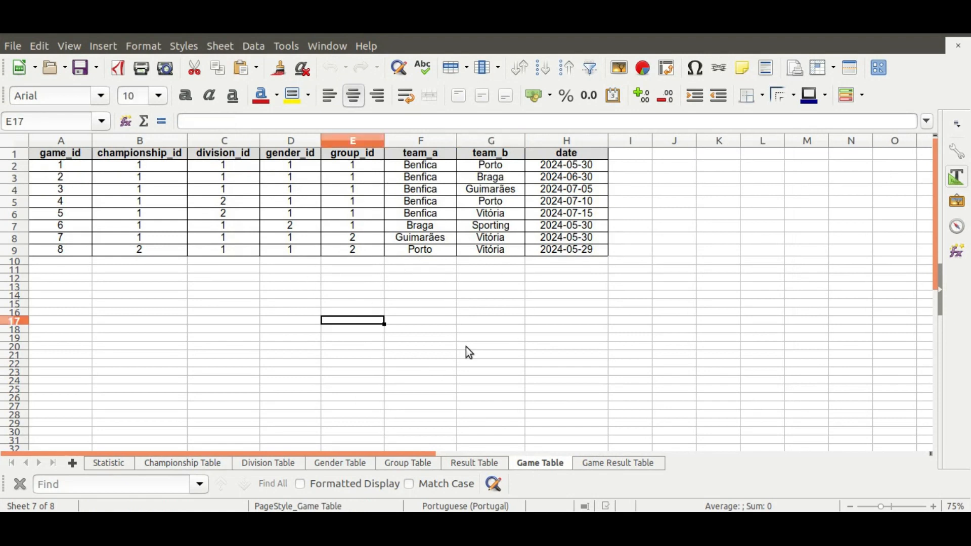
{"action": "key", "text": "alt+Tab"}
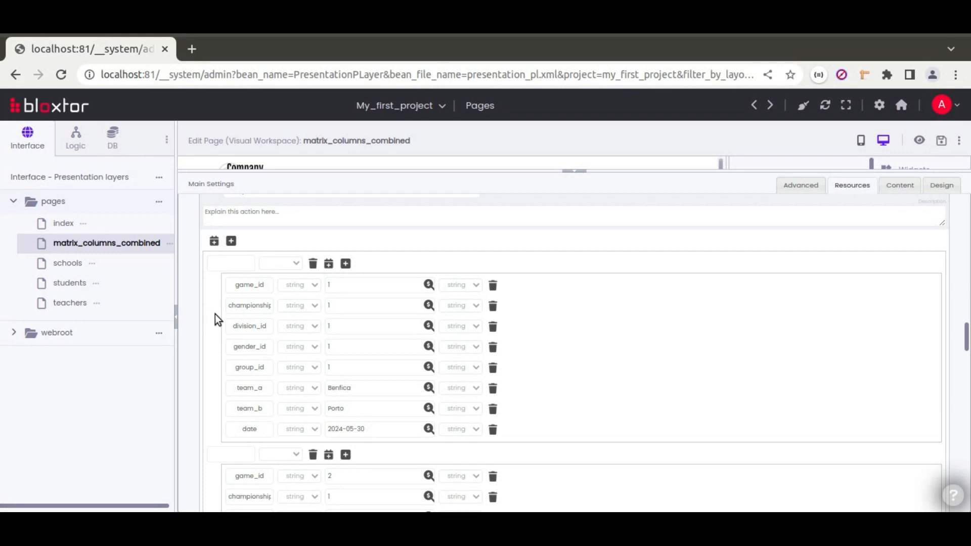
Scroll to the bottom of the actions and expand game_results to show its pairs.
{"action": "scroll", "coordinate": [202, 354], "scroll_direction": "down", "scroll_amount": 5}
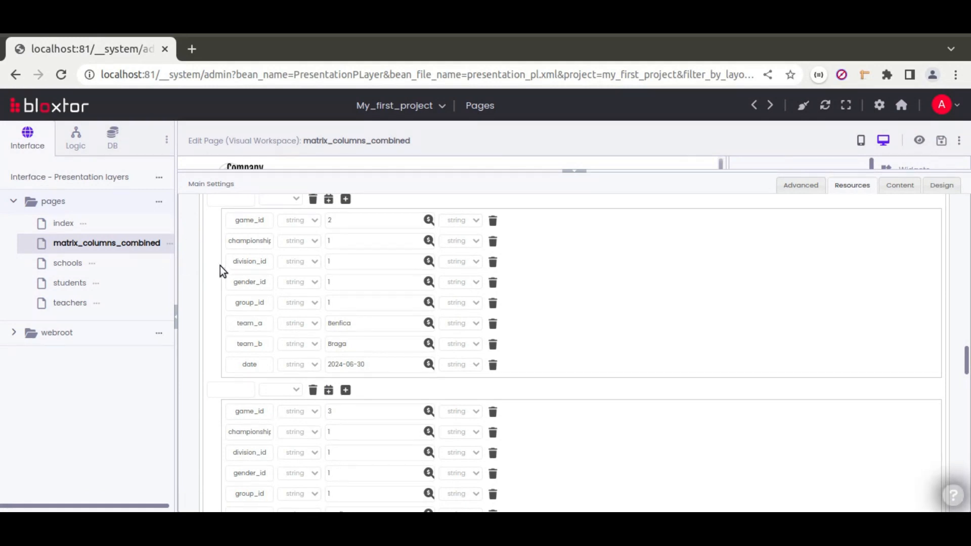
{"action": "scroll", "coordinate": [204, 309], "scroll_direction": "down", "scroll_amount": 5}
{"action": "scroll", "coordinate": [199, 298], "scroll_direction": "up", "scroll_amount": 7}
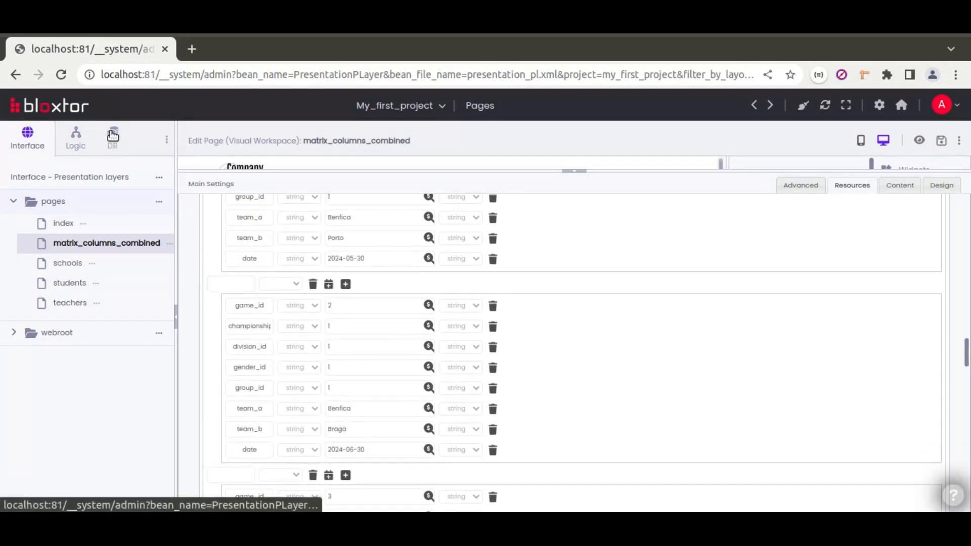
{"action": "scroll", "coordinate": [223, 358], "scroll_direction": "down", "scroll_amount": 3}
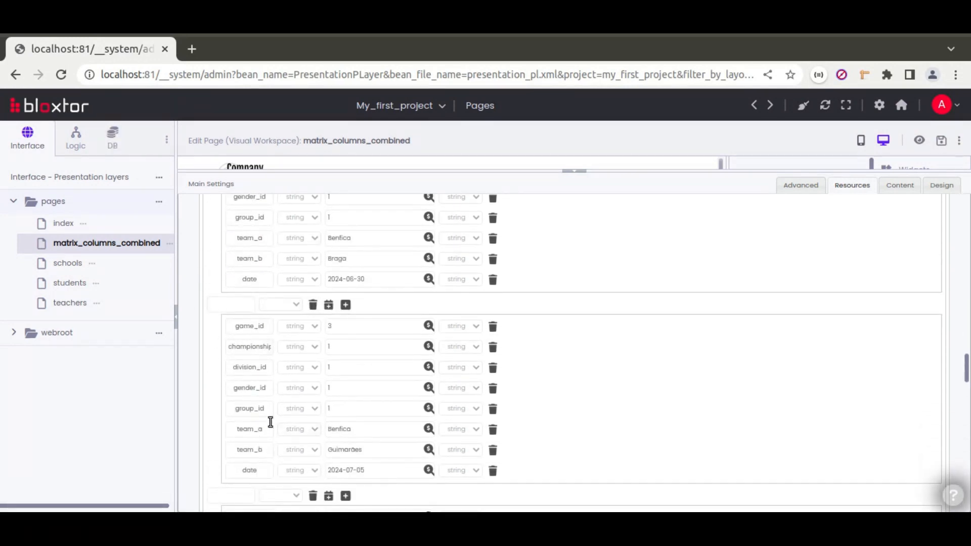
{"action": "scroll", "coordinate": [193, 326], "scroll_direction": "down", "scroll_amount": 1}
{"action": "scroll", "coordinate": [193, 326], "scroll_direction": "down", "scroll_amount": 5}
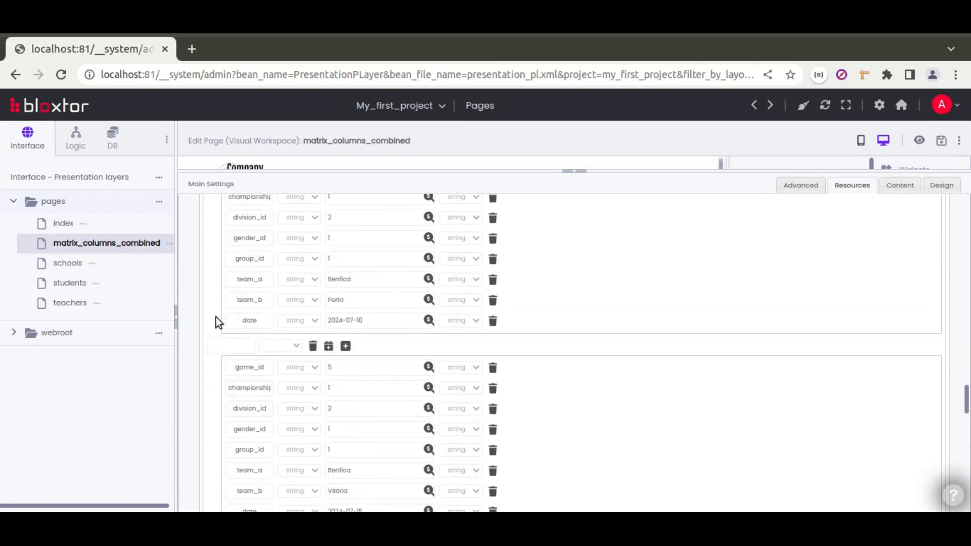
{"action": "scroll", "coordinate": [220, 322], "scroll_direction": "down", "scroll_amount": 5}
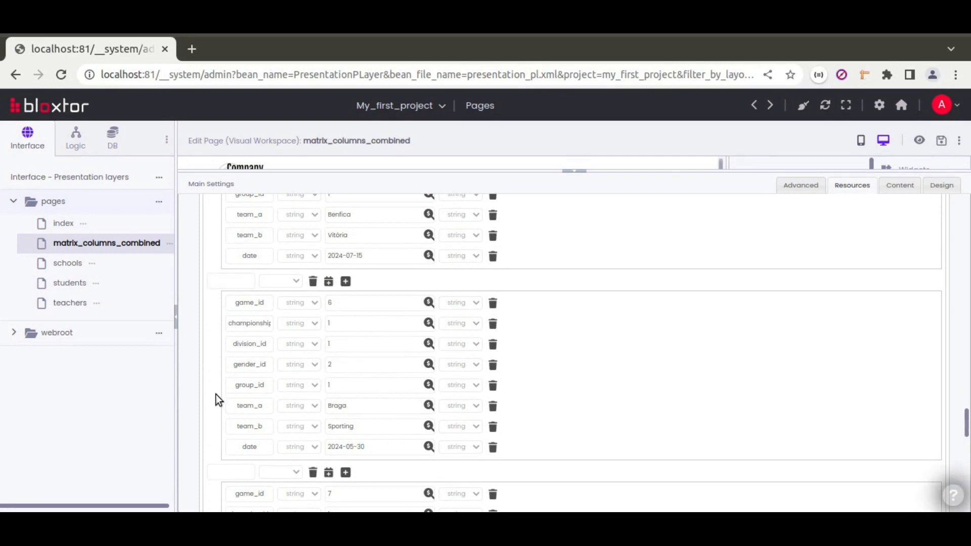
{"action": "scroll", "coordinate": [215, 397], "scroll_direction": "down", "scroll_amount": 15}
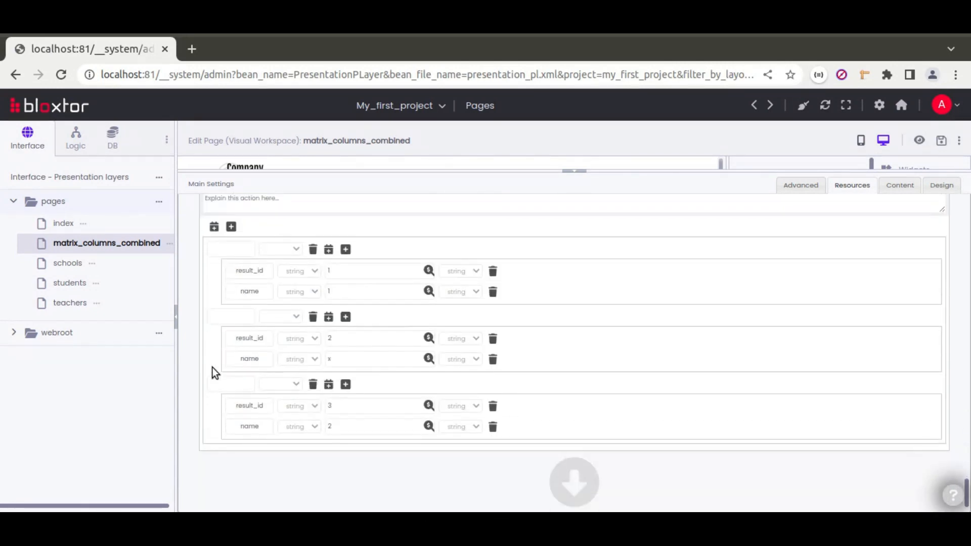
{"action": "scroll", "coordinate": [213, 372], "scroll_direction": "down", "scroll_amount": 1}
{"action": "left_click", "coordinate": [212, 488]}
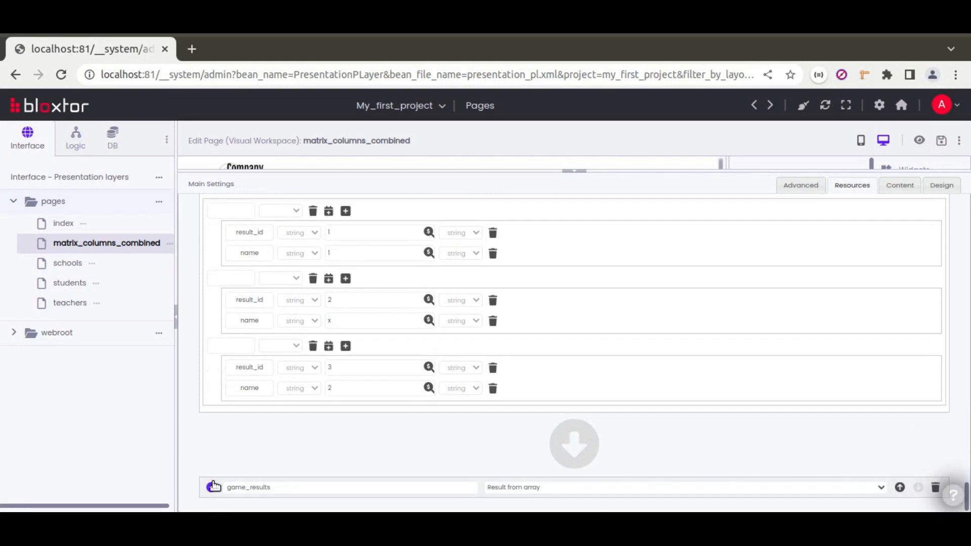
{"action": "scroll", "coordinate": [262, 421], "scroll_direction": "down", "scroll_amount": 5}
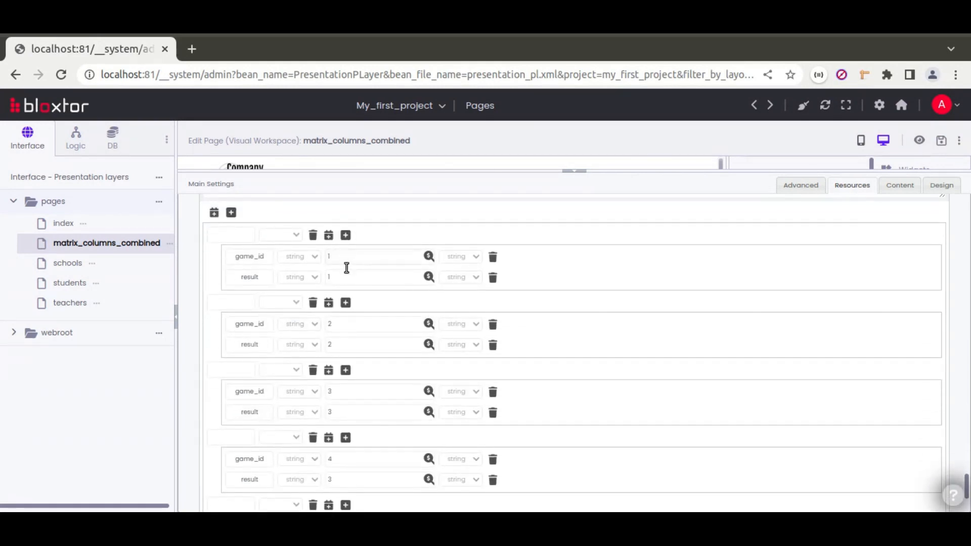
Compare against Calc's Game Result Table sheet.
{"action": "key", "text": "alt+Tab"}
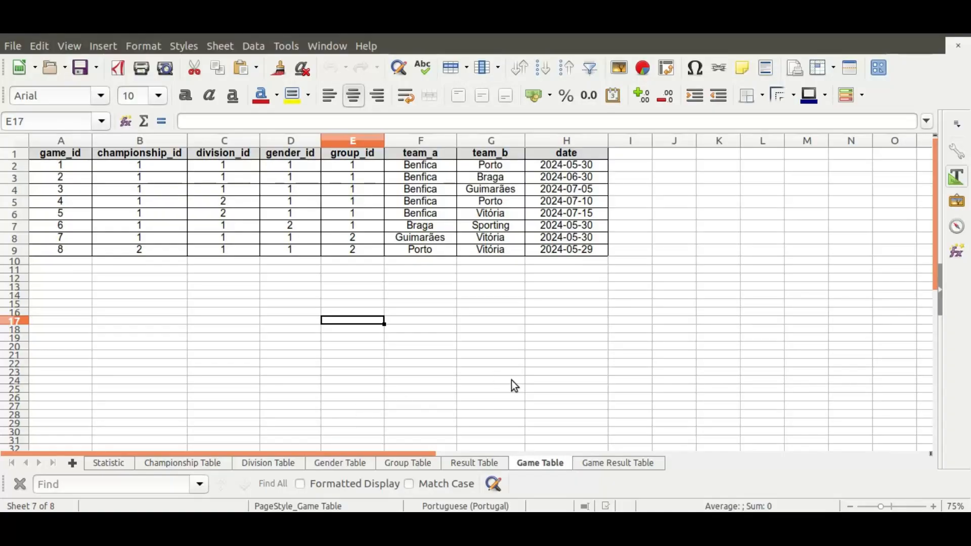
{"action": "left_click", "coordinate": [612, 465]}
{"action": "left_click", "coordinate": [191, 254]}
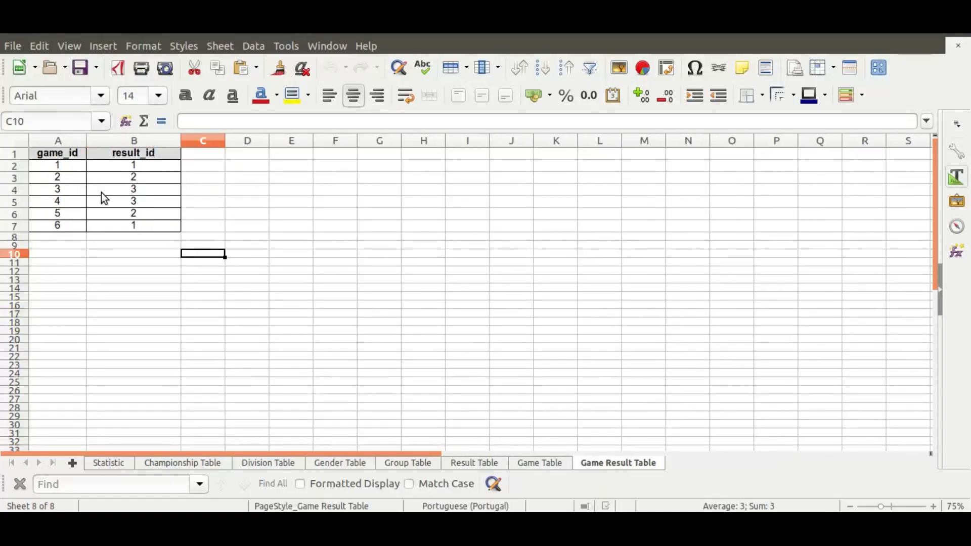
Back in Bloxtor, toggle championships until National CUP, UEFA CUP and Champions league show.
{"action": "key", "text": "alt+Tab"}
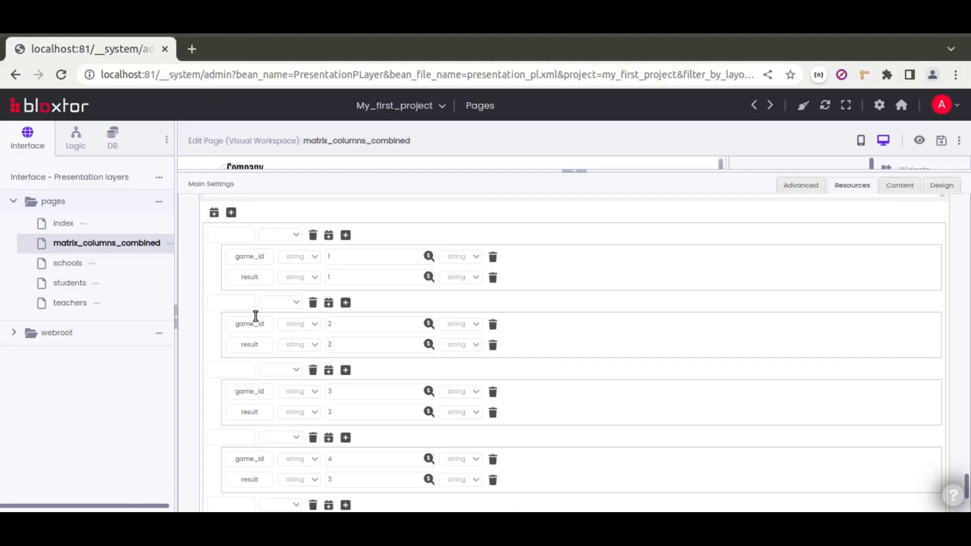
{"action": "scroll", "coordinate": [238, 339], "scroll_direction": "up", "scroll_amount": 15}
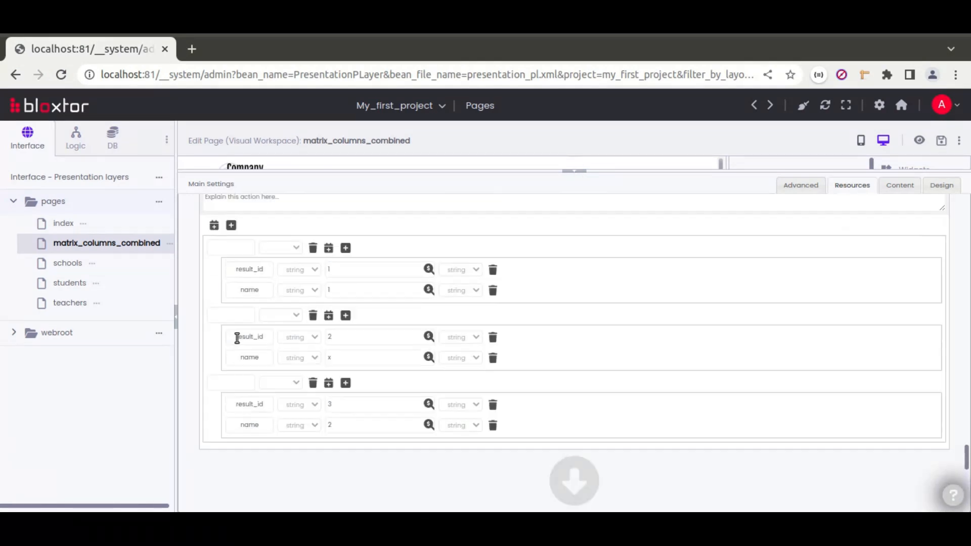
{"action": "scroll", "coordinate": [241, 295], "scroll_direction": "up", "scroll_amount": 12}
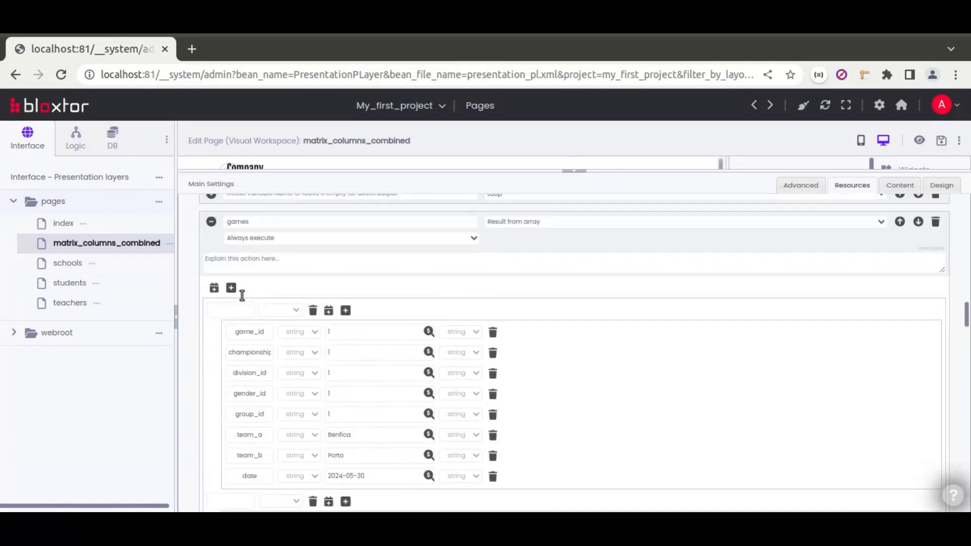
{"action": "scroll", "coordinate": [230, 297], "scroll_direction": "up", "scroll_amount": 3}
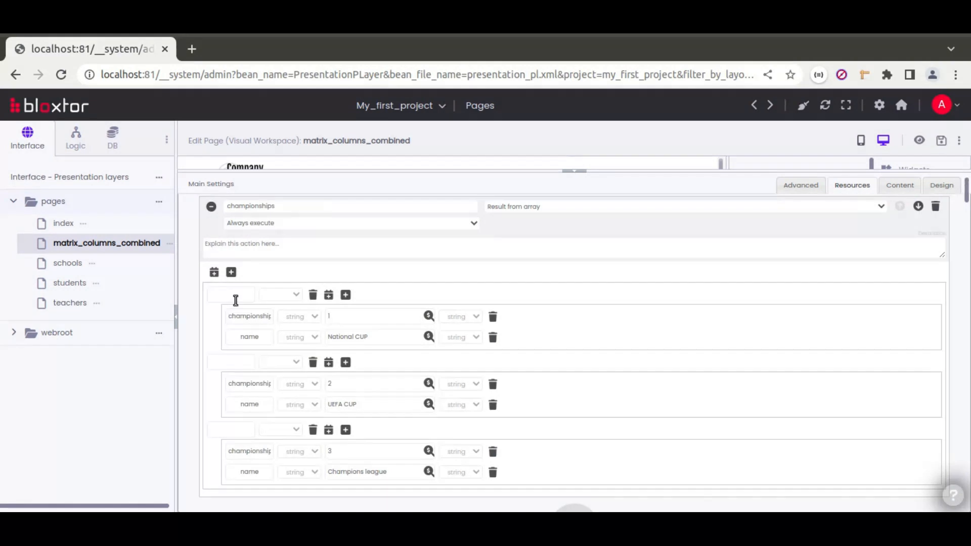
{"action": "left_click", "coordinate": [211, 256]}
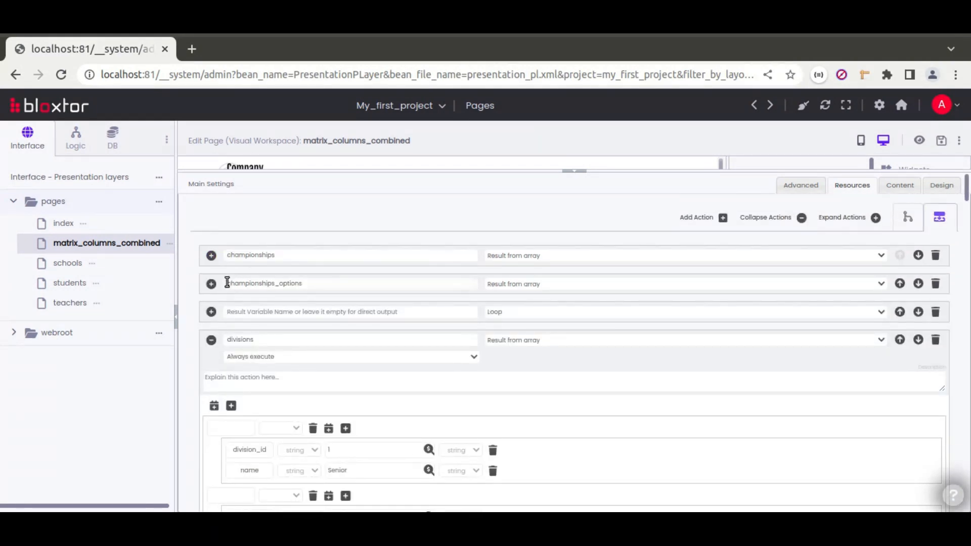
{"action": "left_click_drag", "start_coordinate": [226, 283], "coordinate": [310, 282]}
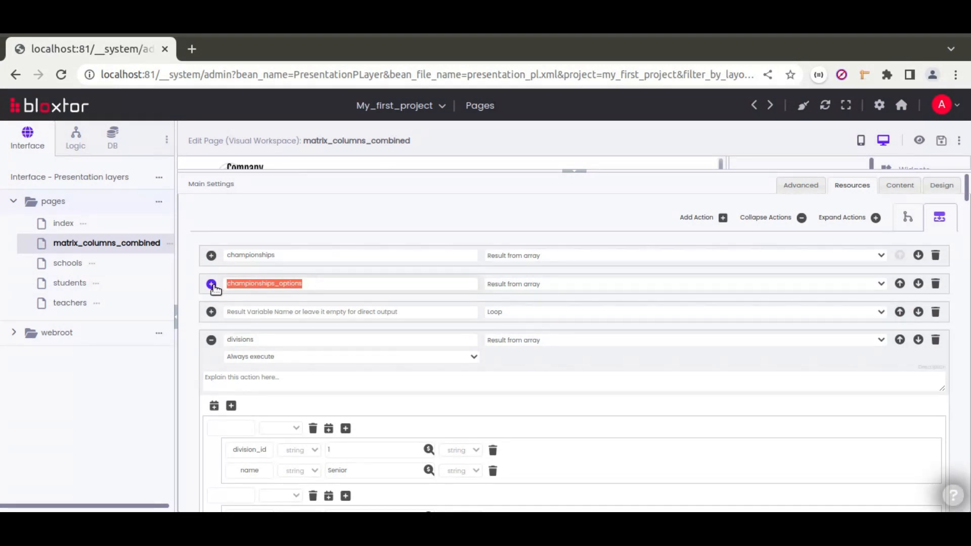
{"action": "left_click", "coordinate": [211, 256]}
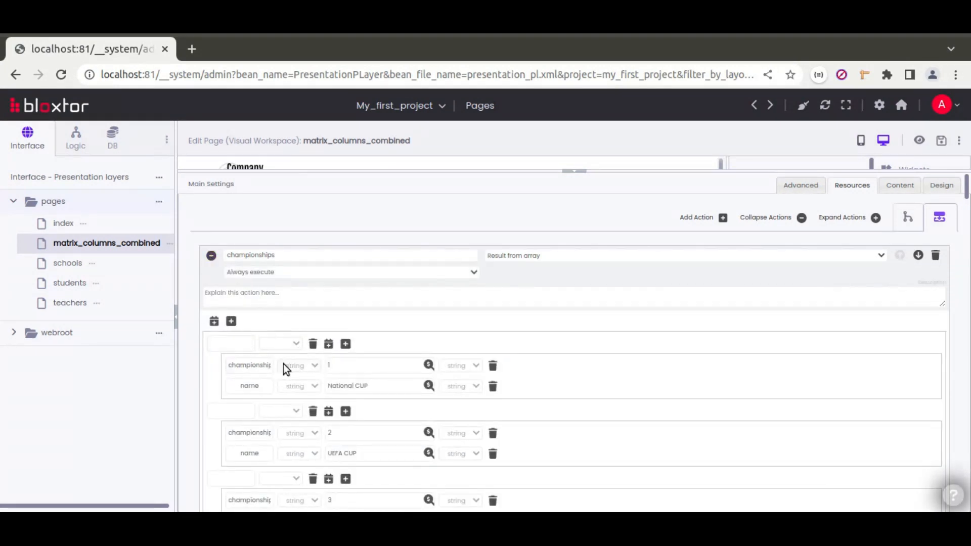
{"action": "left_click", "coordinate": [211, 256]}
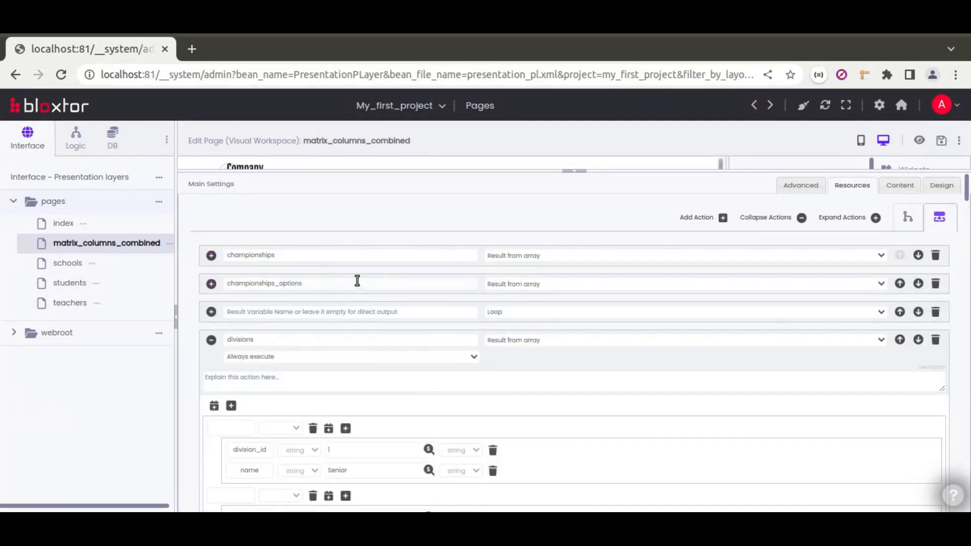
{"action": "left_click", "coordinate": [212, 255]}
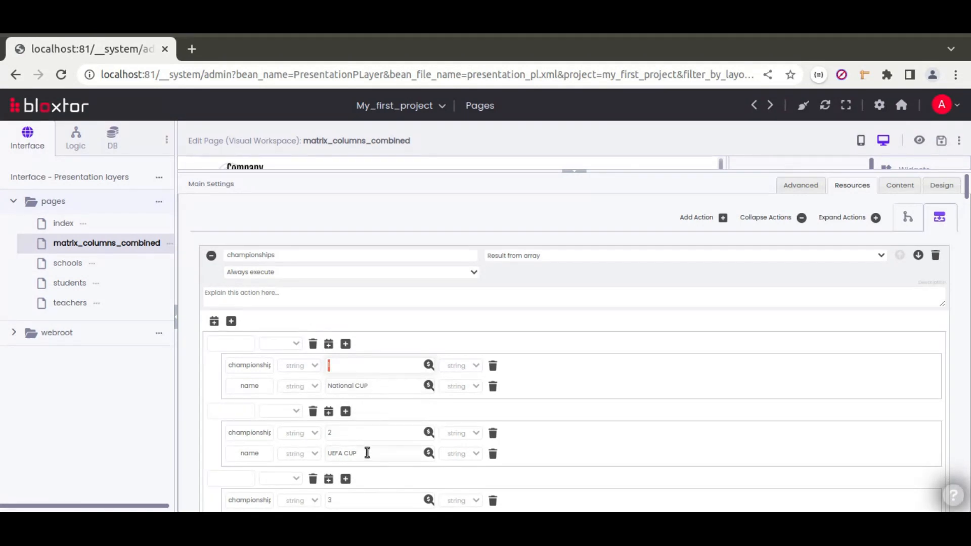
{"action": "scroll", "coordinate": [367, 453], "scroll_direction": "down", "scroll_amount": 3}
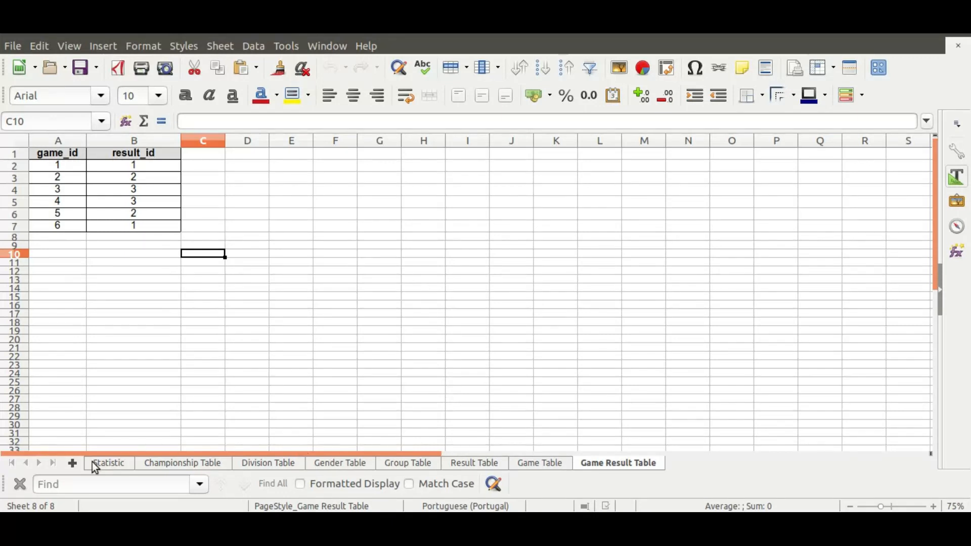
{"action": "left_click", "coordinate": [111, 465]}
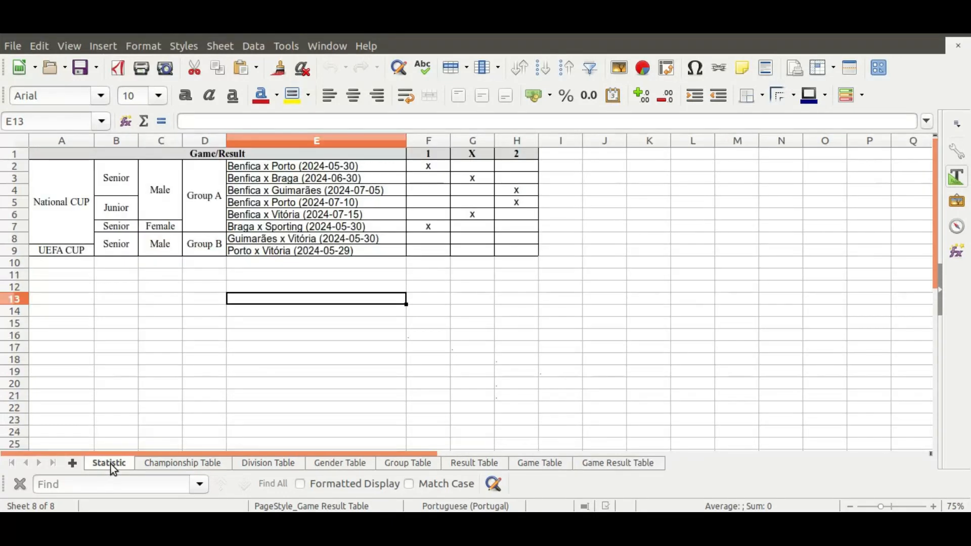
{"action": "left_click", "coordinate": [526, 463]}
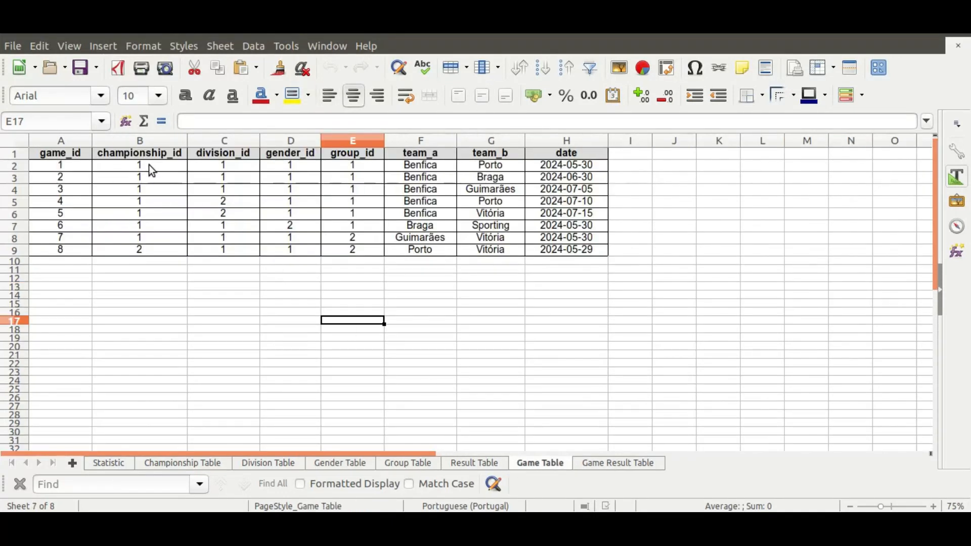
{"action": "left_click", "coordinate": [120, 461]}
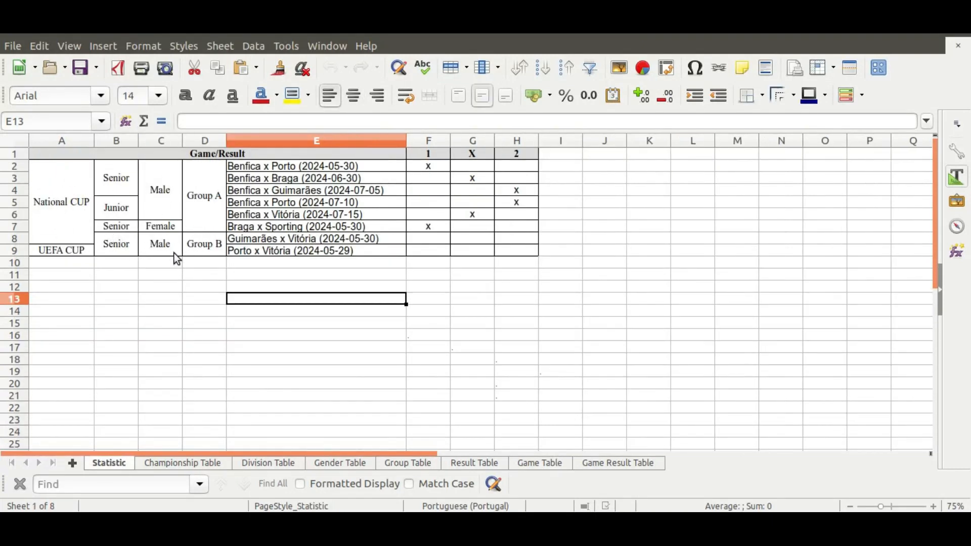
{"action": "left_click", "coordinate": [61, 200]}
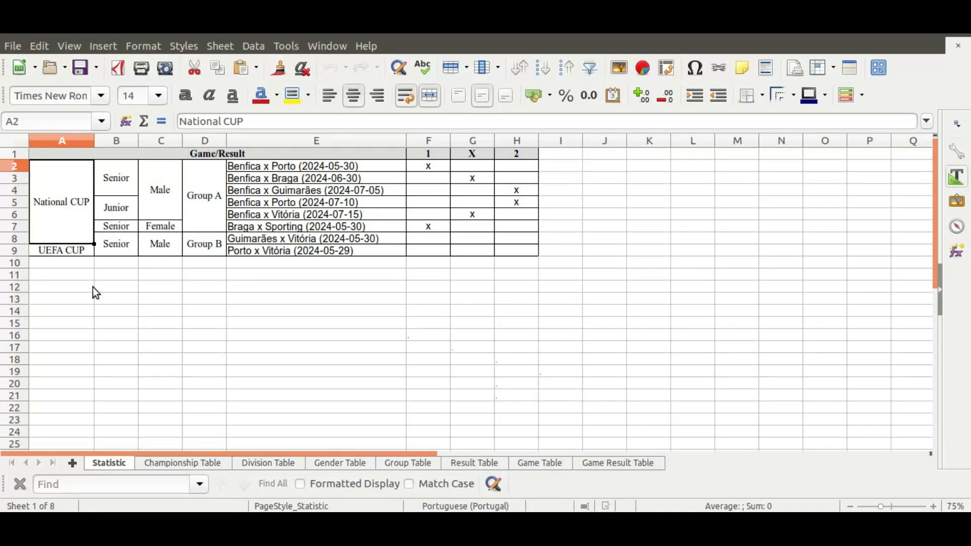
{"action": "key", "text": "alt+Tab"}
Collapse Main Settings, drop a Matrix widget into the Content region and select its Axis Y/Axis X header.
{"action": "scroll", "coordinate": [277, 283], "scroll_direction": "up", "scroll_amount": 3}
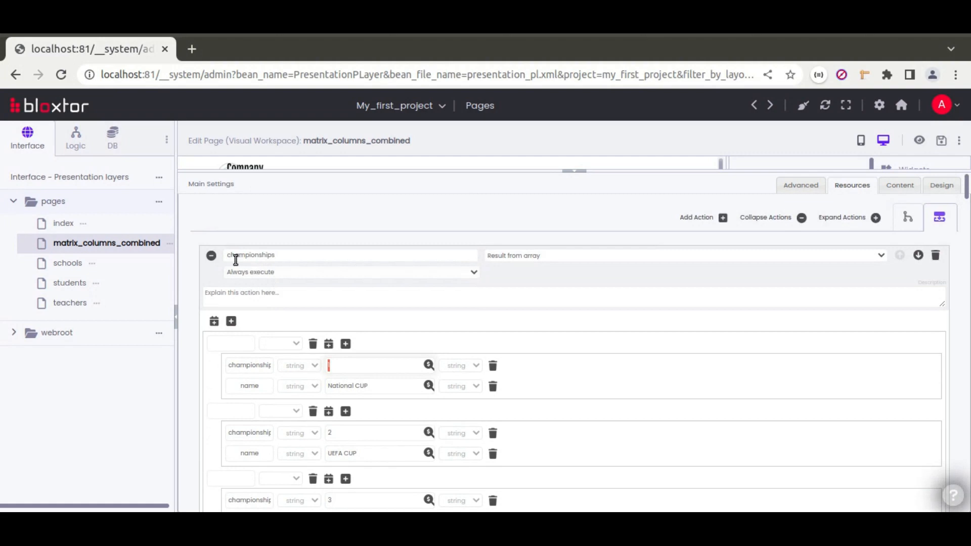
{"action": "left_click", "coordinate": [211, 257]}
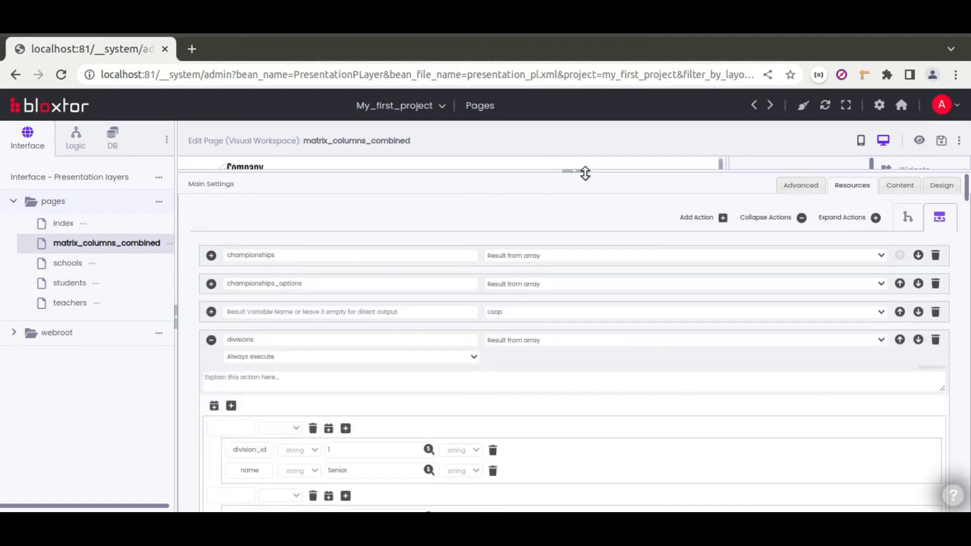
{"action": "left_click", "coordinate": [583, 175]}
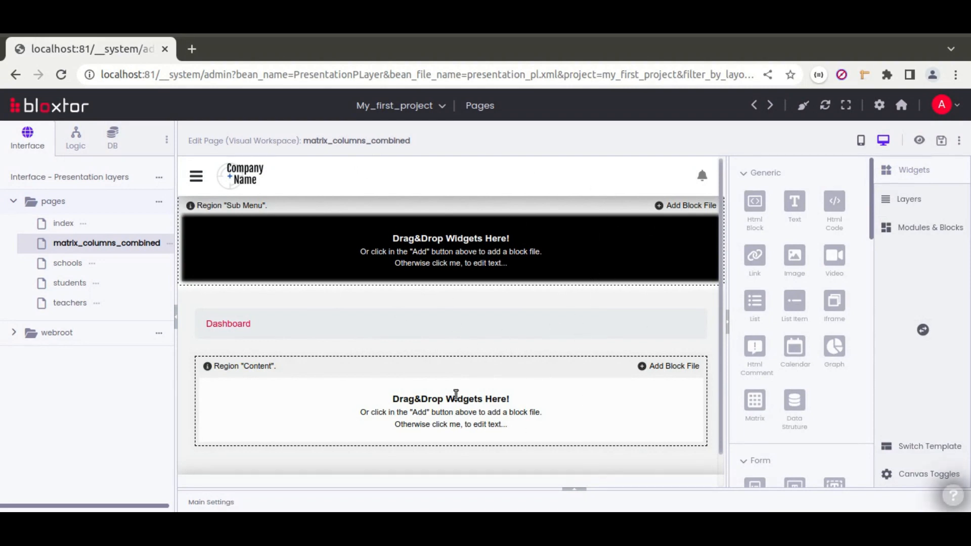
{"action": "left_click_drag", "start_coordinate": [755, 401], "coordinate": [422, 400]}
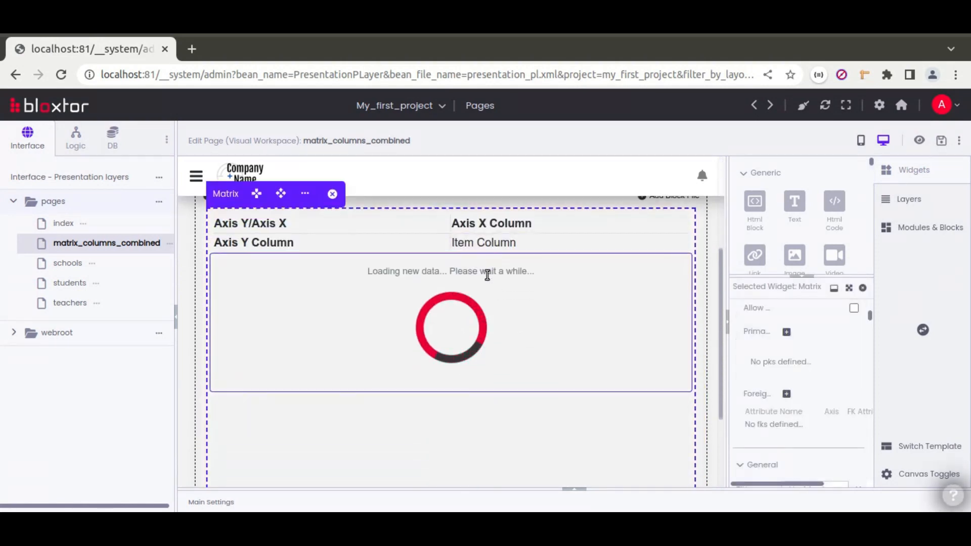
{"action": "left_click", "coordinate": [923, 330]}
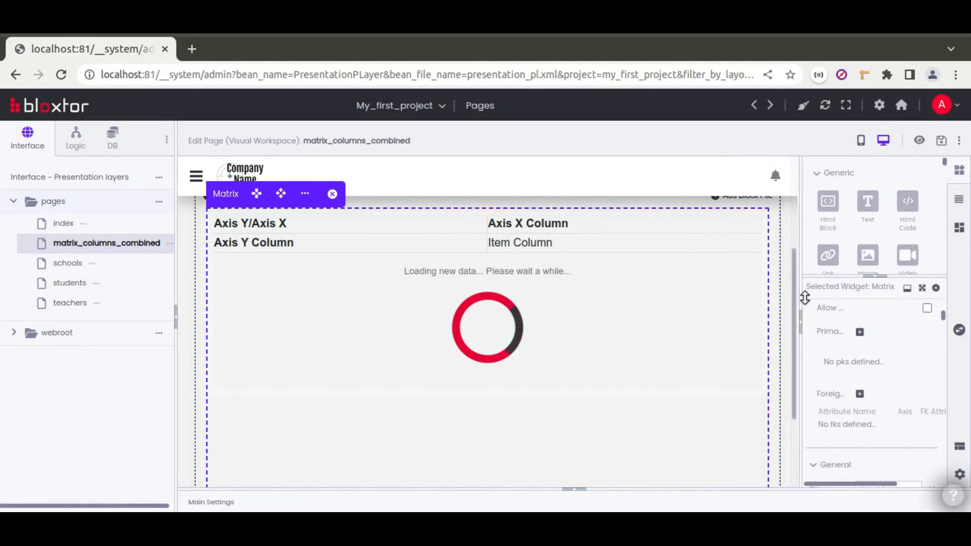
{"action": "left_click_drag", "start_coordinate": [805, 298], "coordinate": [742, 293]}
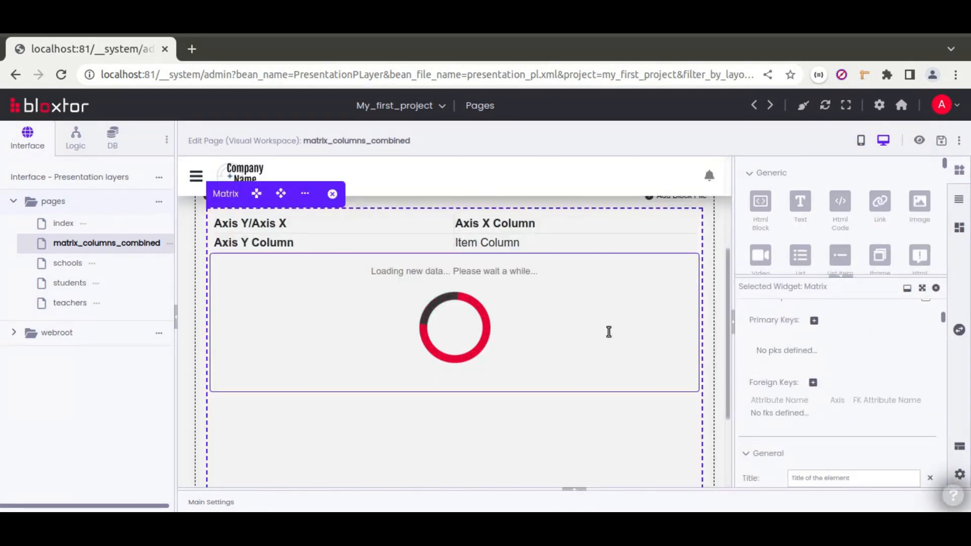
{"action": "left_click", "coordinate": [349, 222]}
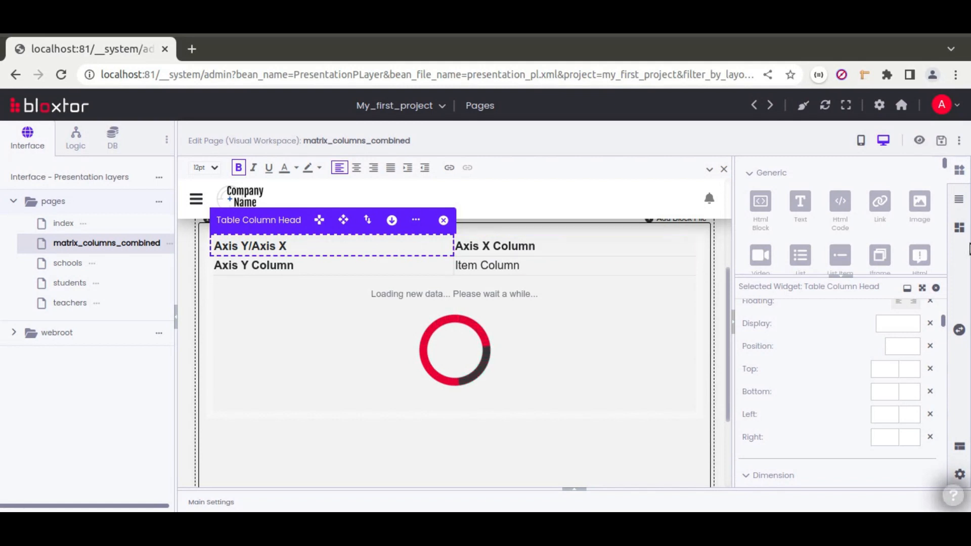
Make the matrix header's Table Row load the results resource.
{"action": "left_click", "coordinate": [959, 199]}
{"action": "left_click_drag", "start_coordinate": [876, 277], "coordinate": [869, 311]}
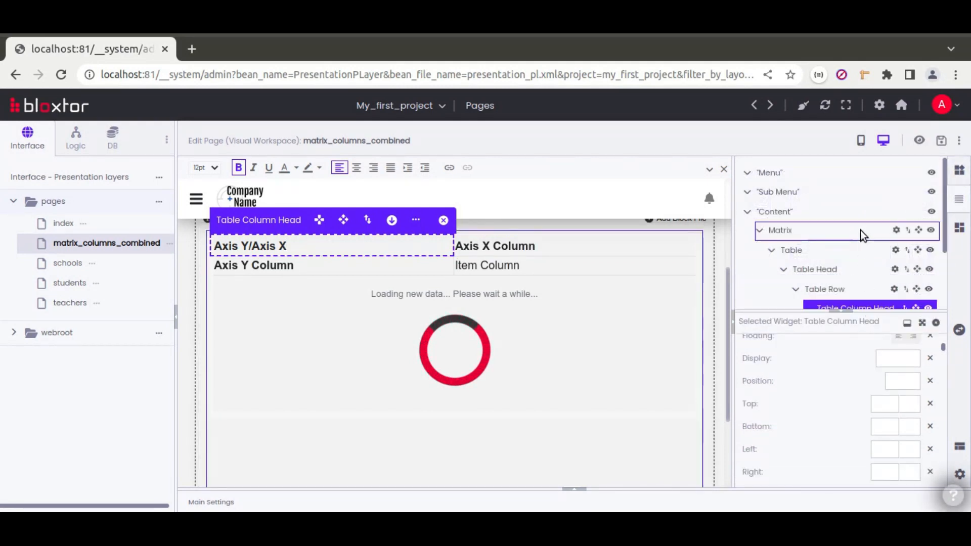
{"action": "scroll", "coordinate": [860, 229], "scroll_direction": "down", "scroll_amount": 2}
{"action": "left_click", "coordinate": [844, 204]}
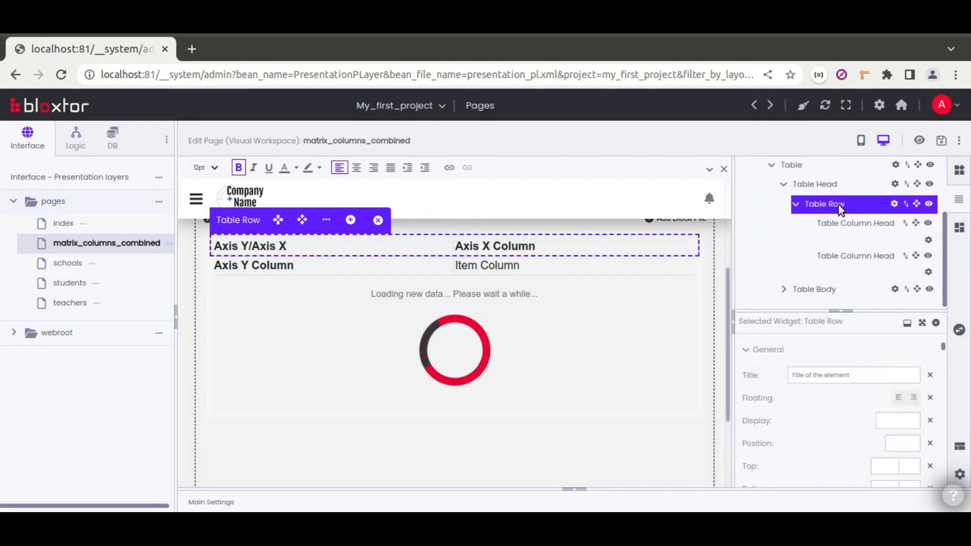
{"action": "left_click_drag", "start_coordinate": [866, 286], "coordinate": [864, 275]}
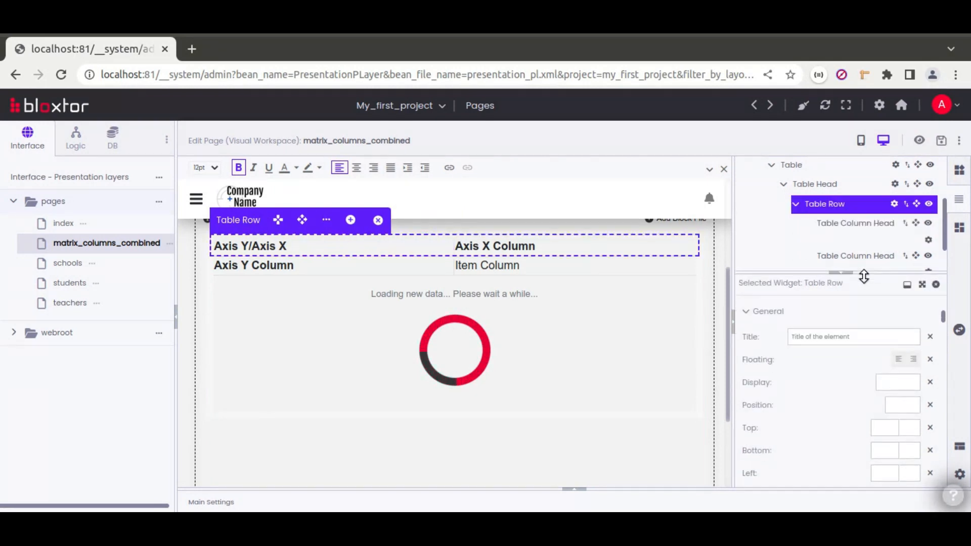
{"action": "scroll", "coordinate": [753, 341], "scroll_direction": "up", "scroll_amount": 6}
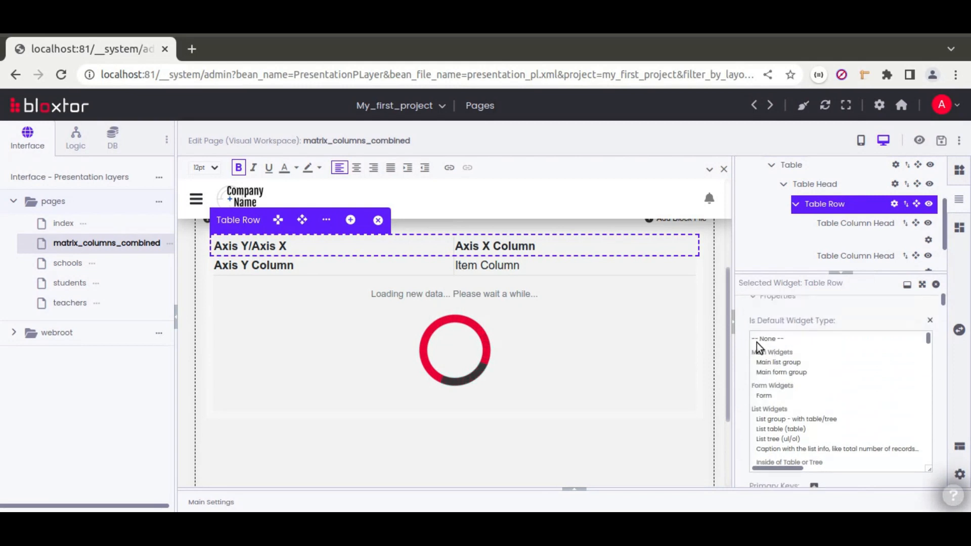
{"action": "scroll", "coordinate": [744, 342], "scroll_direction": "down", "scroll_amount": 2}
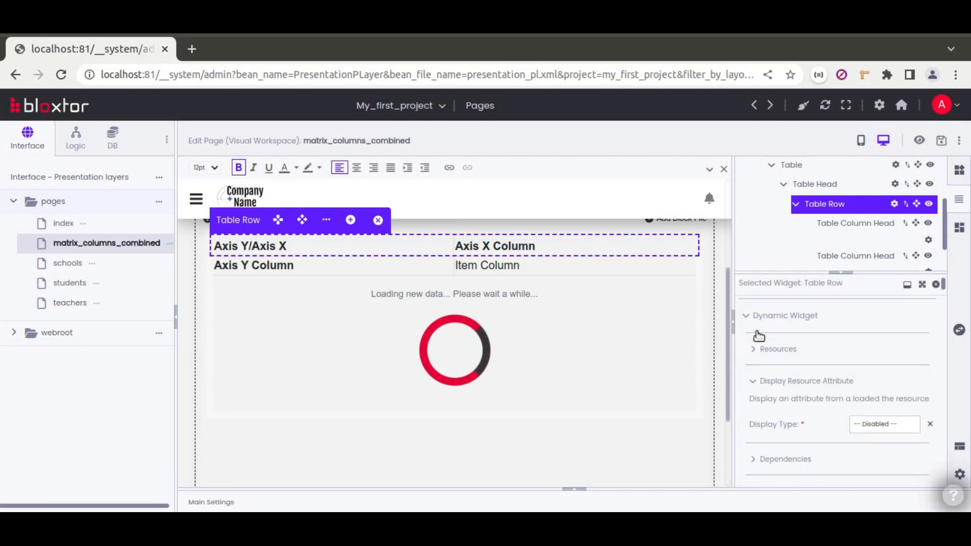
{"action": "left_click", "coordinate": [787, 349]}
{"action": "scroll", "coordinate": [758, 364], "scroll_direction": "down", "scroll_amount": 2}
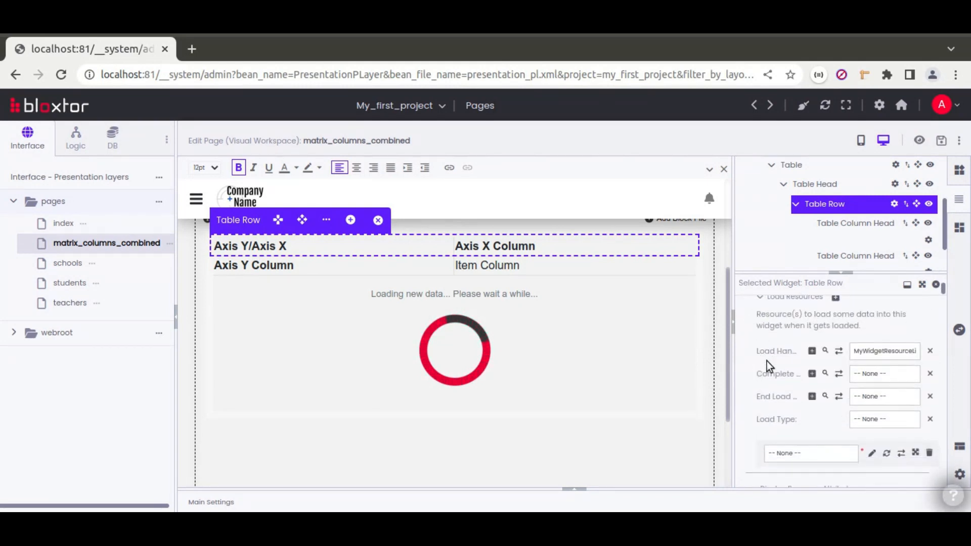
{"action": "left_click", "coordinate": [811, 459]}
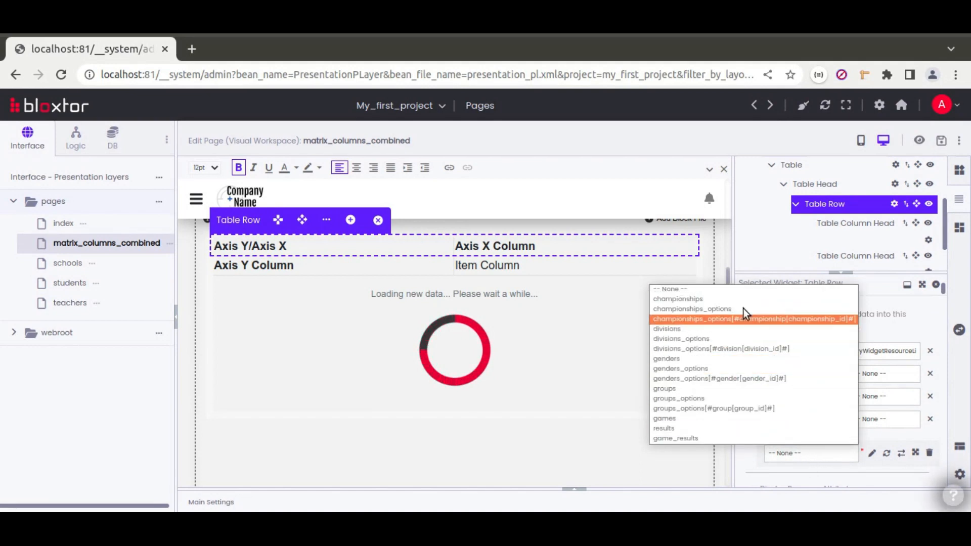
{"action": "left_click", "coordinate": [678, 428]}
{"action": "left_click", "coordinate": [878, 420]}
{"action": "key", "text": "Escape"}
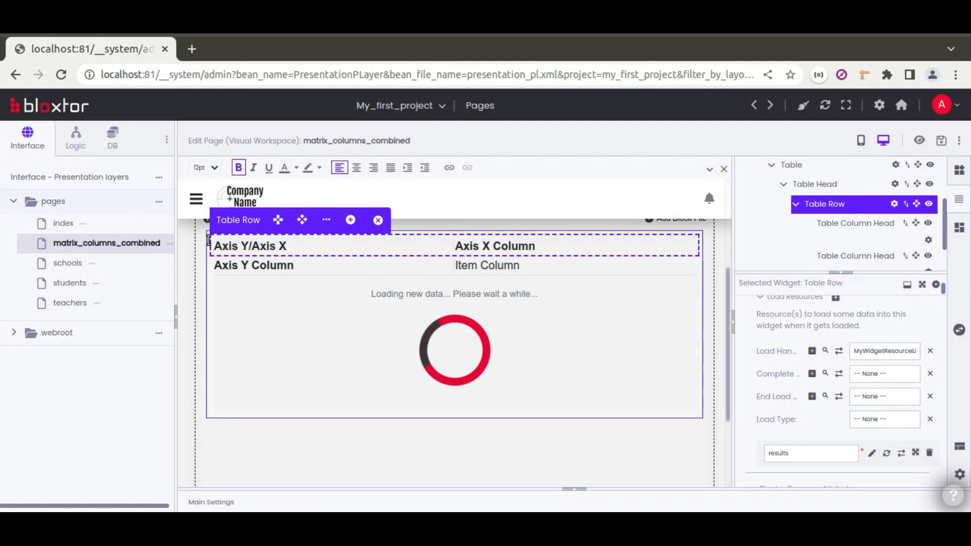
Turn on Show Borders for widgets and add result_id as the header row's primary key.
{"action": "left_click", "coordinate": [960, 475]}
{"action": "left_click", "coordinate": [809, 196]}
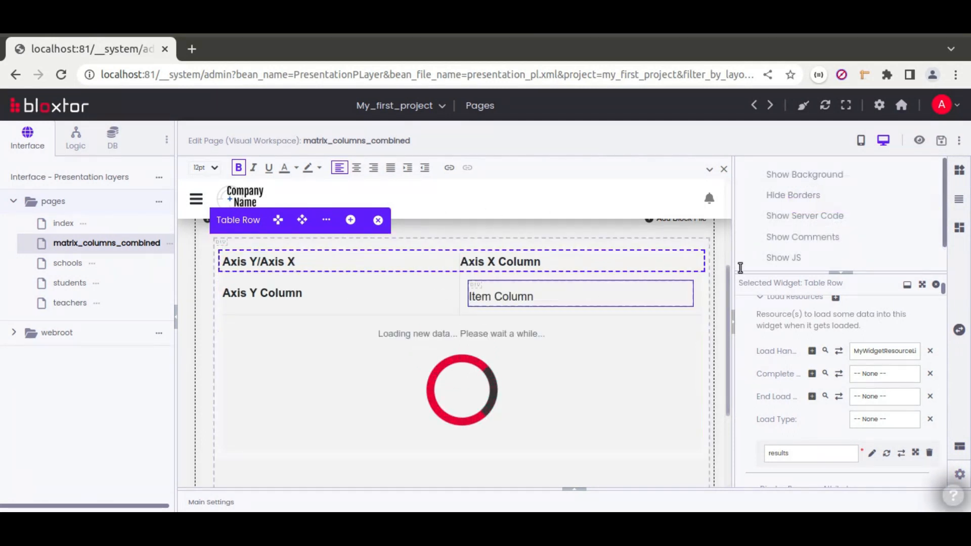
{"action": "left_click", "coordinate": [960, 198]}
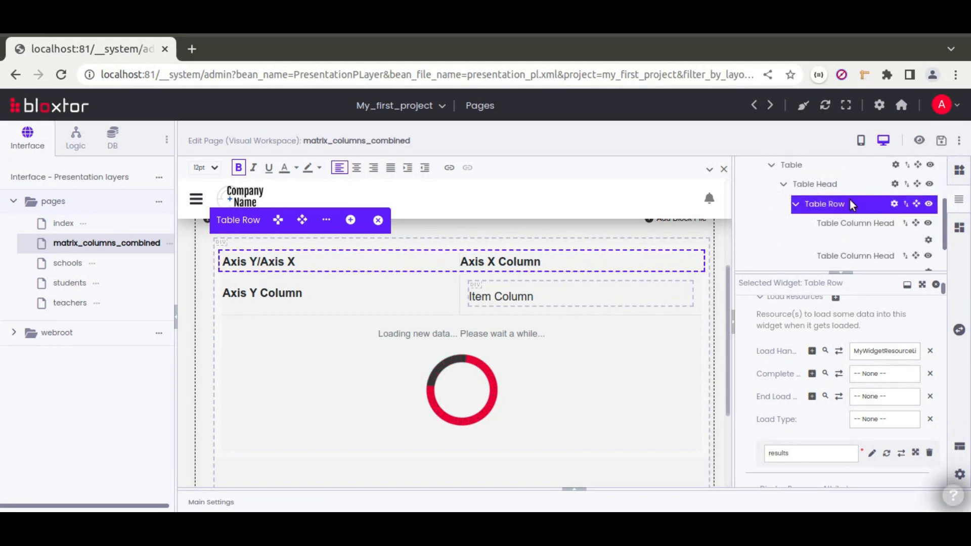
{"action": "scroll", "coordinate": [745, 383], "scroll_direction": "down", "scroll_amount": 10}
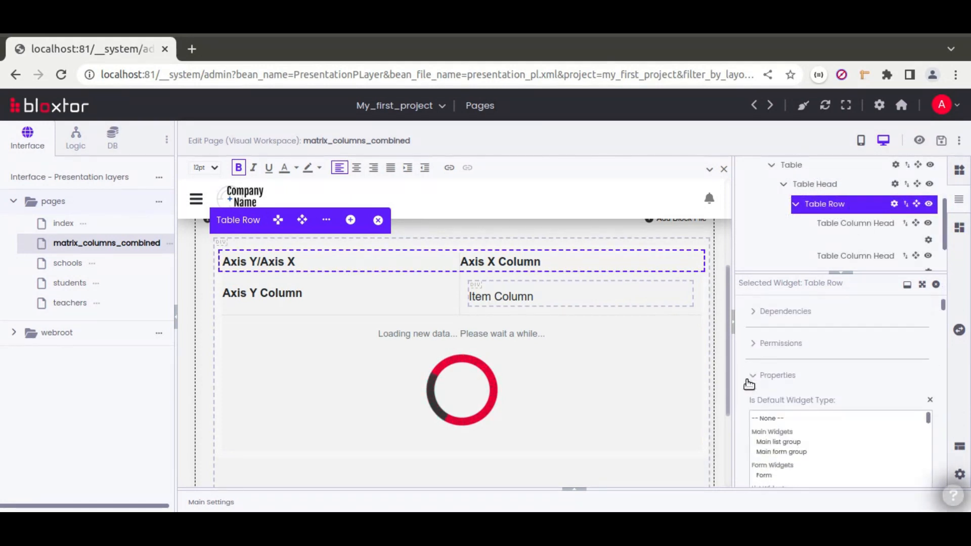
{"action": "scroll", "coordinate": [784, 386], "scroll_direction": "down", "scroll_amount": 2}
{"action": "left_click", "coordinate": [814, 396]}
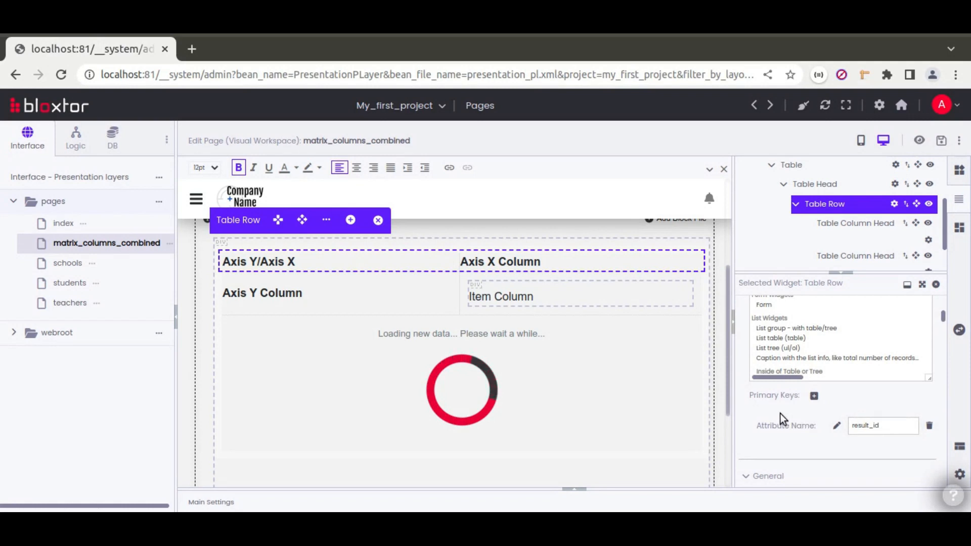
{"action": "left_click", "coordinate": [531, 259]}
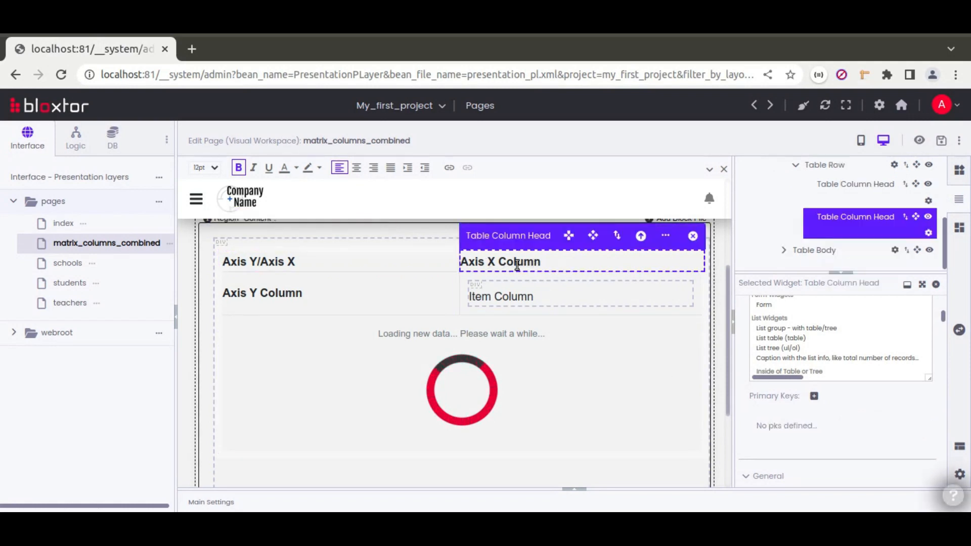
Set the Axis X Column header to Show Resource Attribute with attribute name 'name'.
{"action": "scroll", "coordinate": [745, 357], "scroll_direction": "up", "scroll_amount": 2}
{"action": "scroll", "coordinate": [744, 357], "scroll_direction": "up", "scroll_amount": 2}
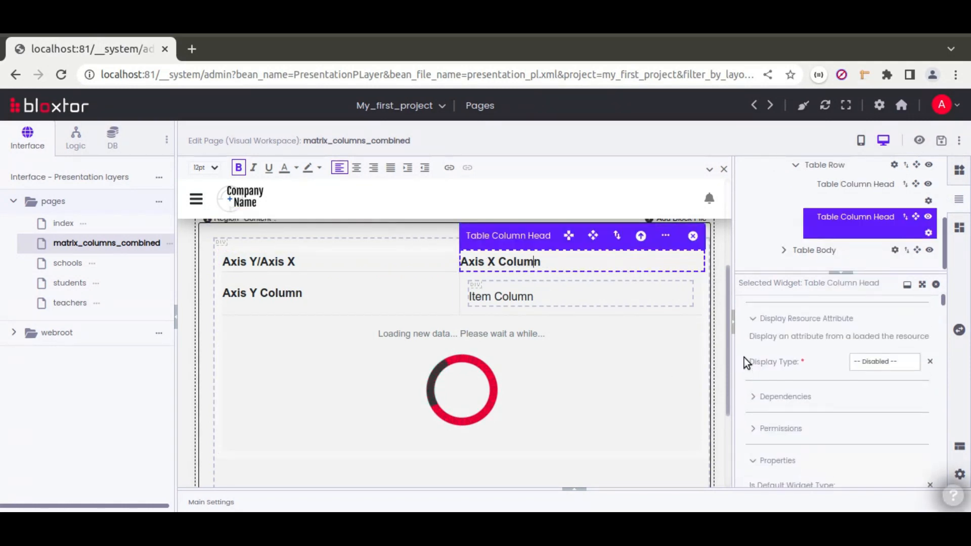
{"action": "left_click", "coordinate": [885, 362]}
{"action": "left_click", "coordinate": [884, 386]}
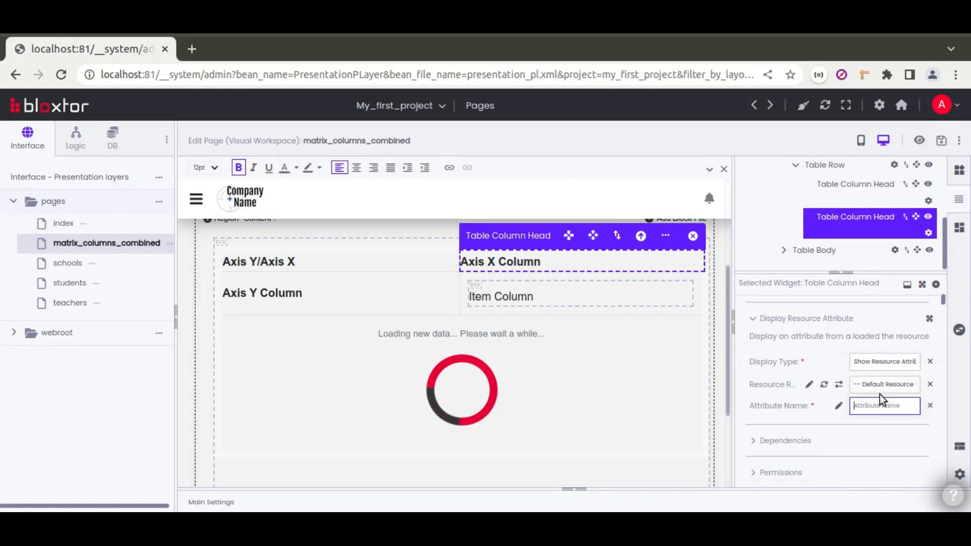
{"action": "type", "text": "name"}
{"action": "left_click", "coordinate": [777, 403]}
Review cells B1 to B5 on the Result Table sheet in Calc.
{"action": "key", "text": "alt+Tab"}
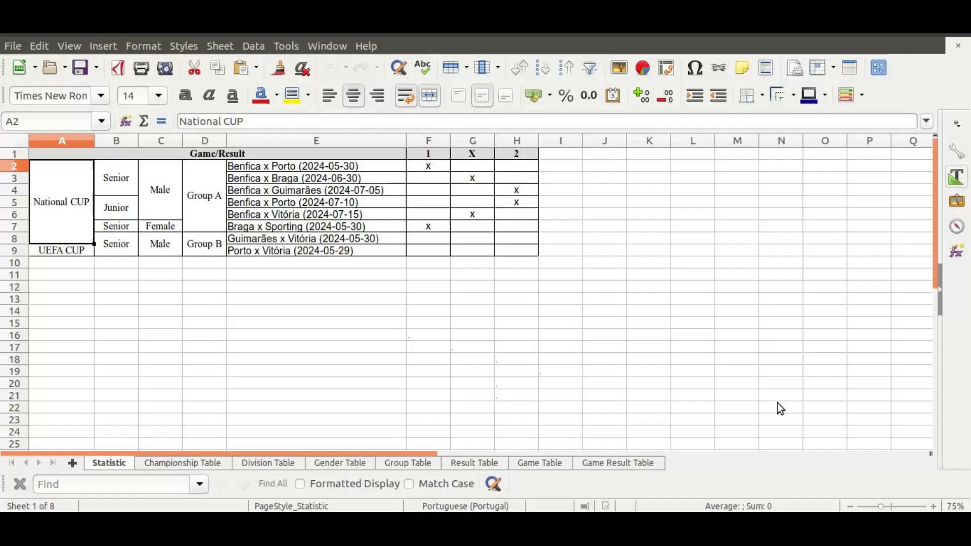
{"action": "left_click", "coordinate": [486, 462]}
{"action": "left_click_drag", "start_coordinate": [136, 156], "coordinate": [150, 196]}
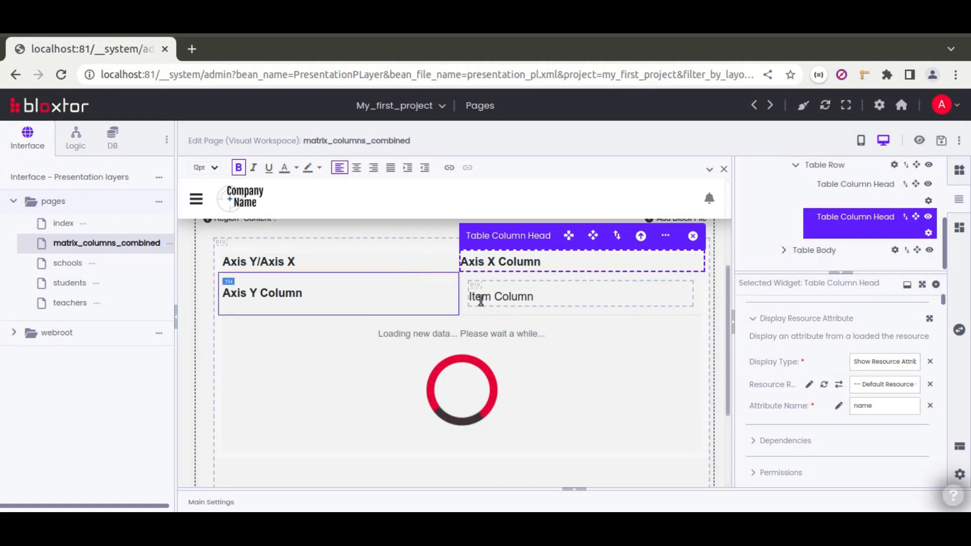
{"action": "left_click", "coordinate": [438, 296]}
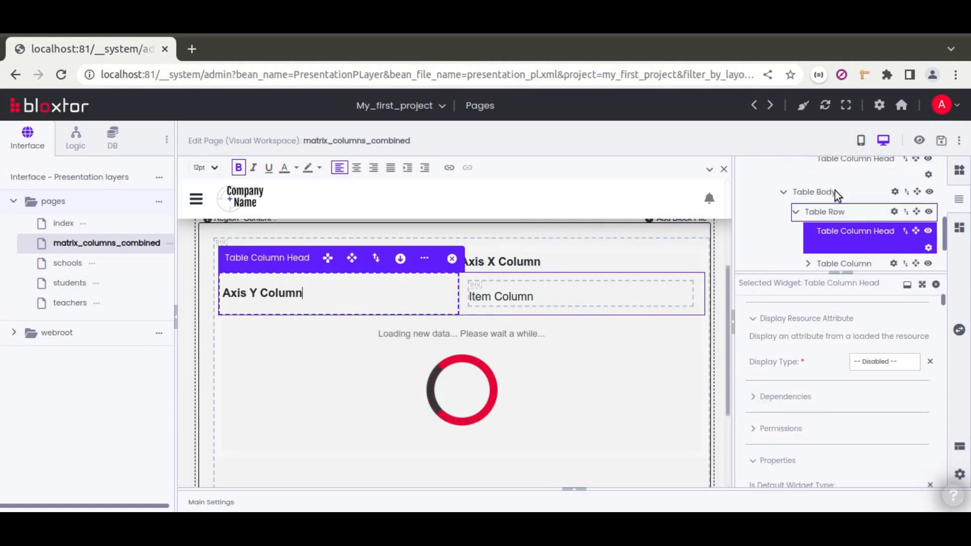
Make the body Table Row load the games resource with Load Type None.
{"action": "left_click", "coordinate": [852, 214]}
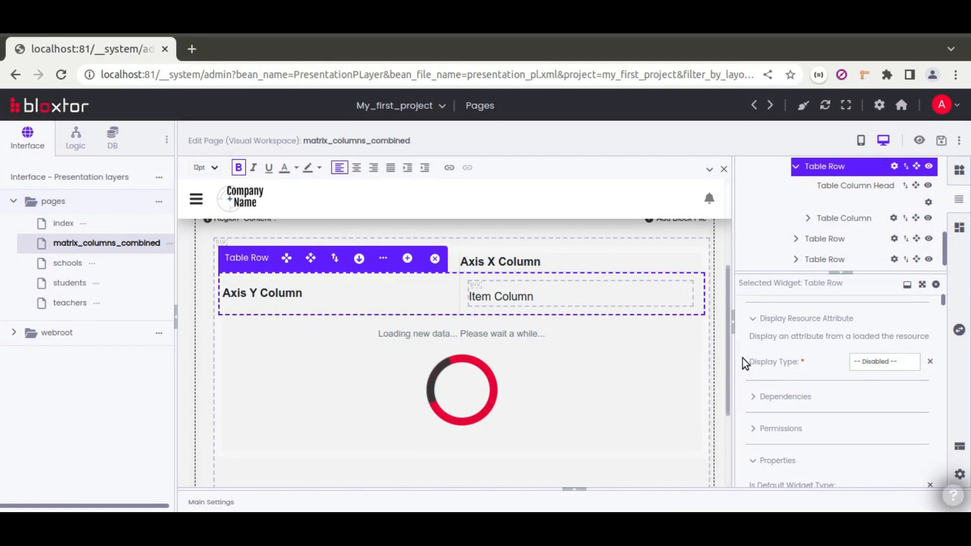
{"action": "scroll", "coordinate": [742, 358], "scroll_direction": "up", "scroll_amount": 3}
{"action": "left_click", "coordinate": [804, 455]}
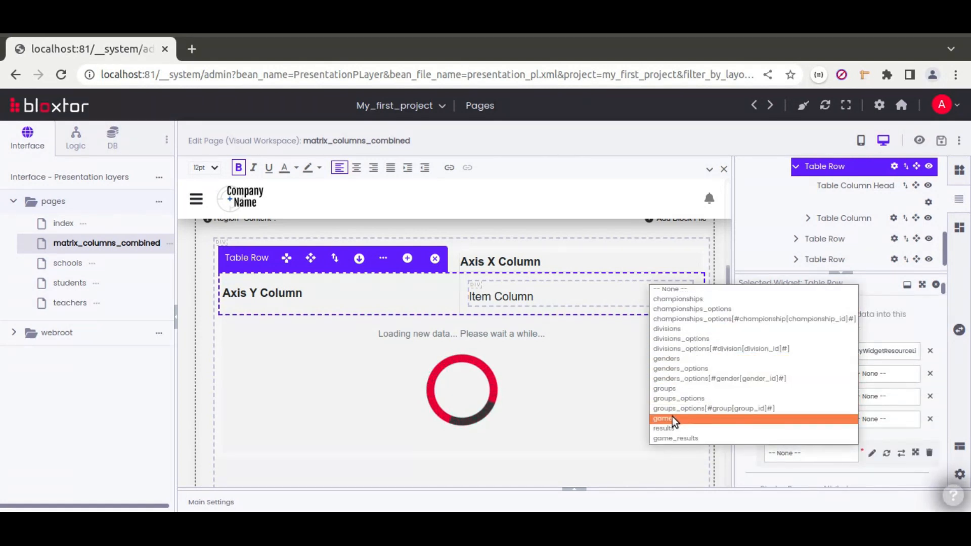
{"action": "left_click", "coordinate": [687, 418]}
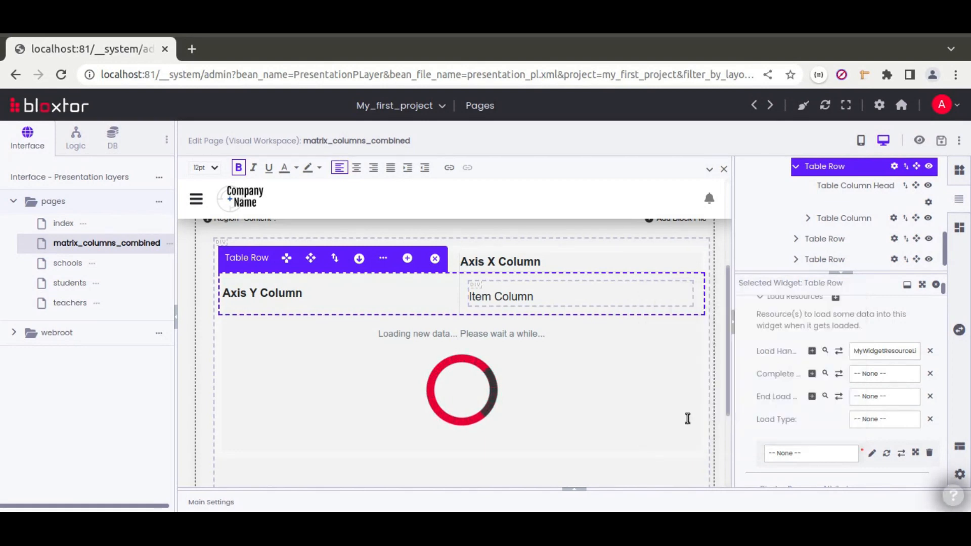
{"action": "left_click", "coordinate": [868, 418]}
{"action": "left_click", "coordinate": [866, 436]}
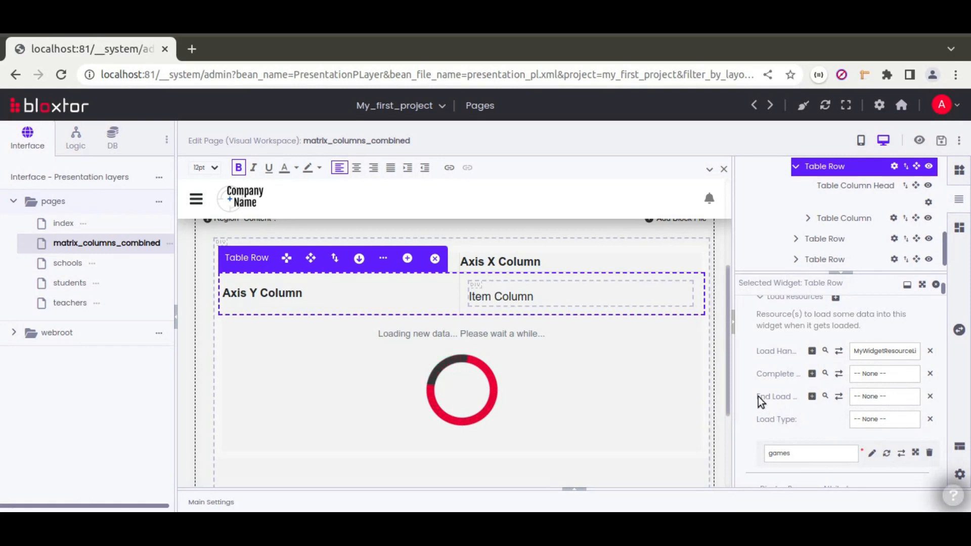
Add game_id as the body row's primary key, matching the Game Table's game_id column.
{"action": "scroll", "coordinate": [748, 386], "scroll_direction": "down", "scroll_amount": 5}
{"action": "scroll", "coordinate": [738, 387], "scroll_direction": "down", "scroll_amount": 3}
{"action": "left_click", "coordinate": [814, 397]}
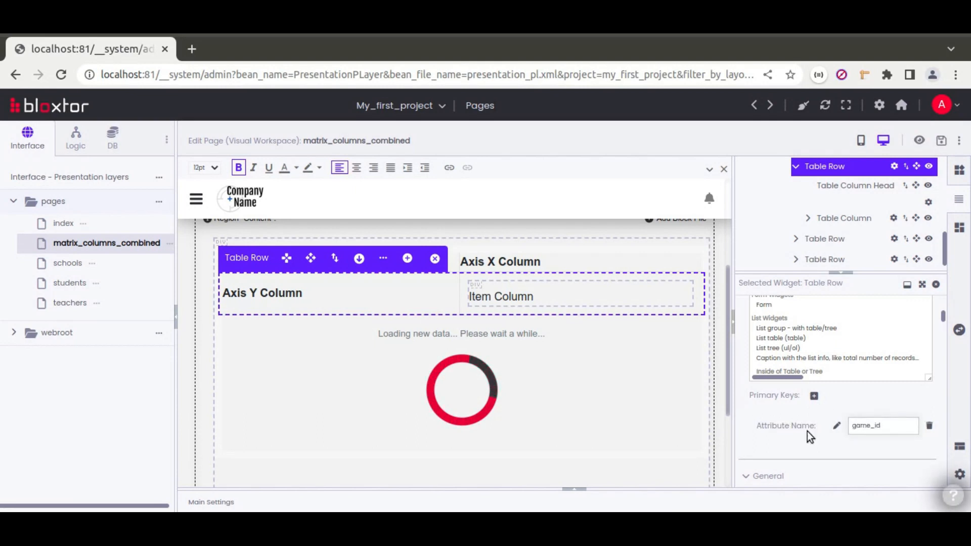
{"action": "key", "text": "alt+Tab"}
{"action": "left_click", "coordinate": [549, 463]}
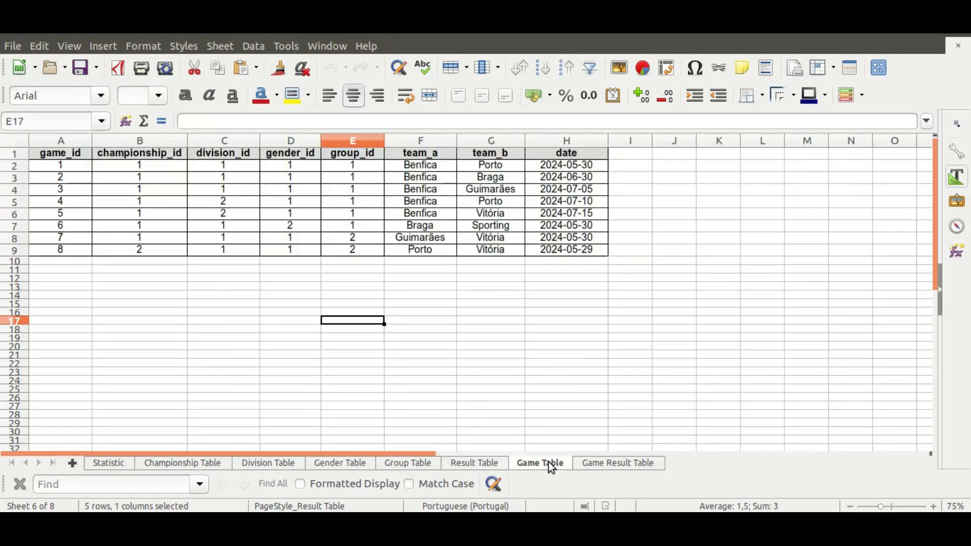
{"action": "left_click", "coordinate": [65, 141]}
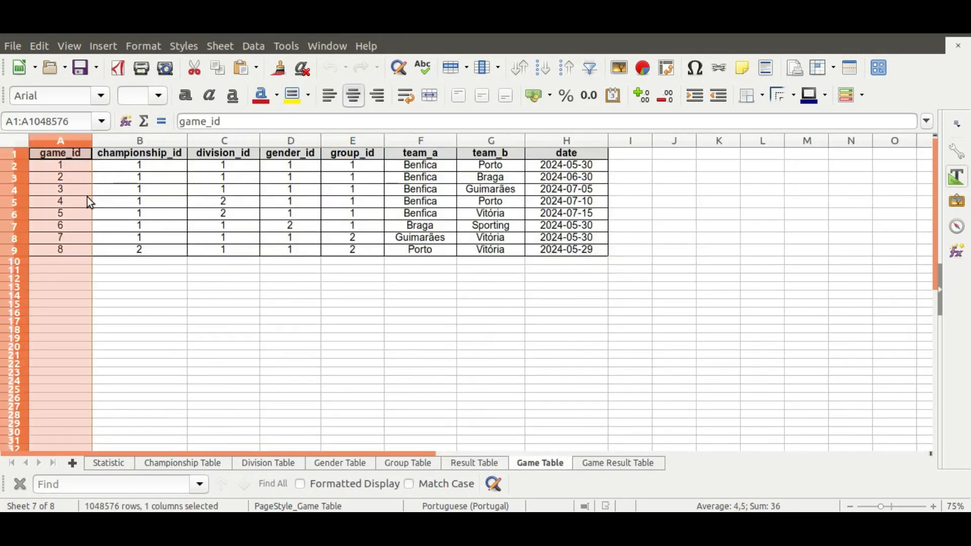
{"action": "key", "text": "alt+Tab"}
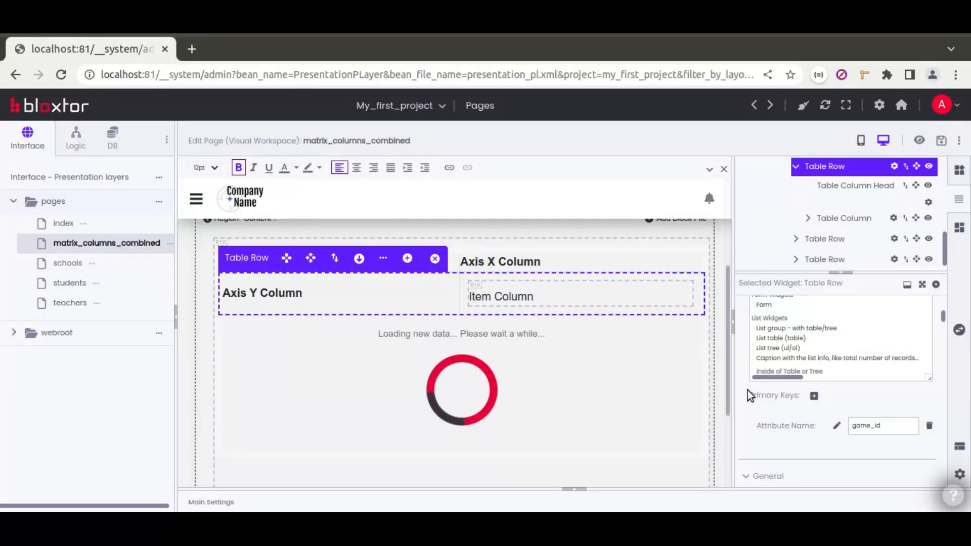
Inspect the Axis Y Column header's display options and cell E2 on the Statistic sheet.
{"action": "left_click", "coordinate": [377, 295]}
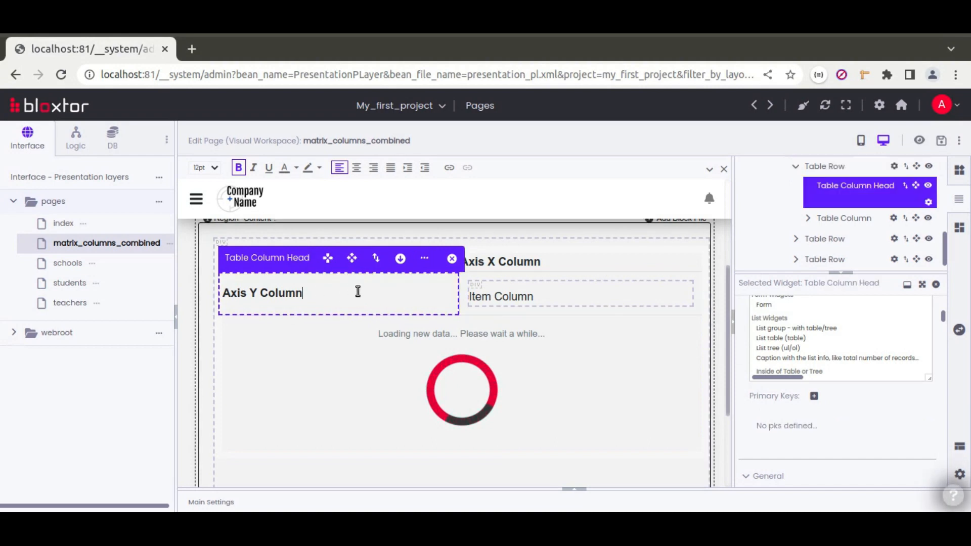
{"action": "scroll", "coordinate": [745, 402], "scroll_direction": "up", "scroll_amount": 5}
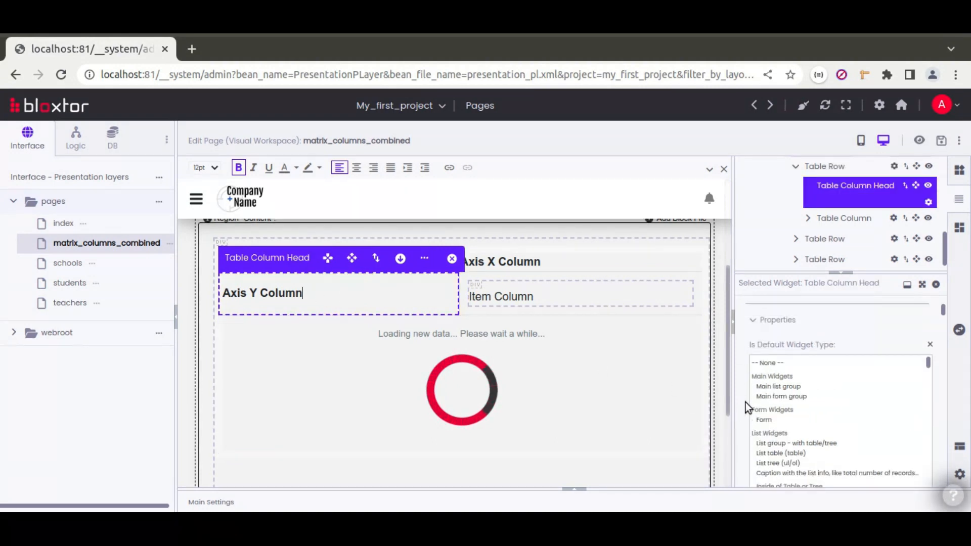
{"action": "left_click", "coordinate": [873, 360]}
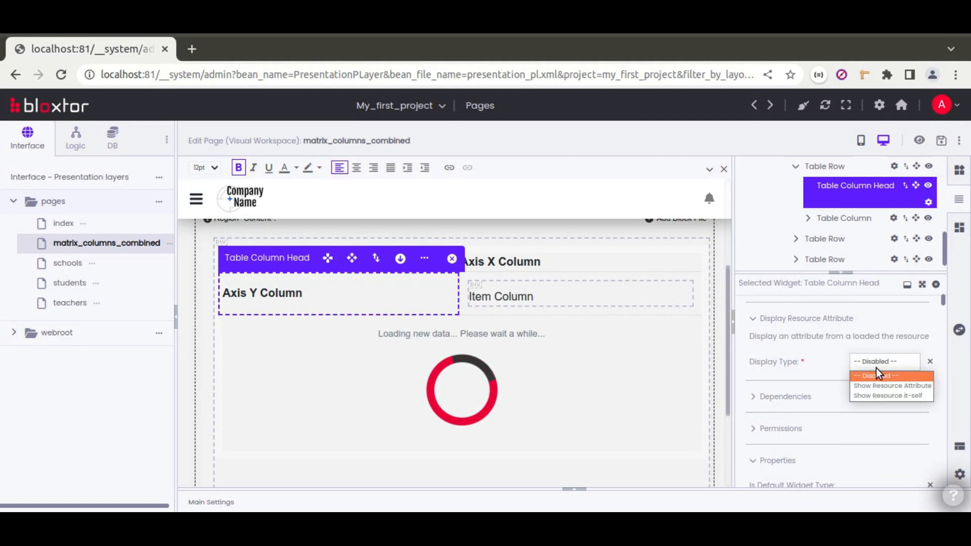
{"action": "left_click", "coordinate": [795, 363]}
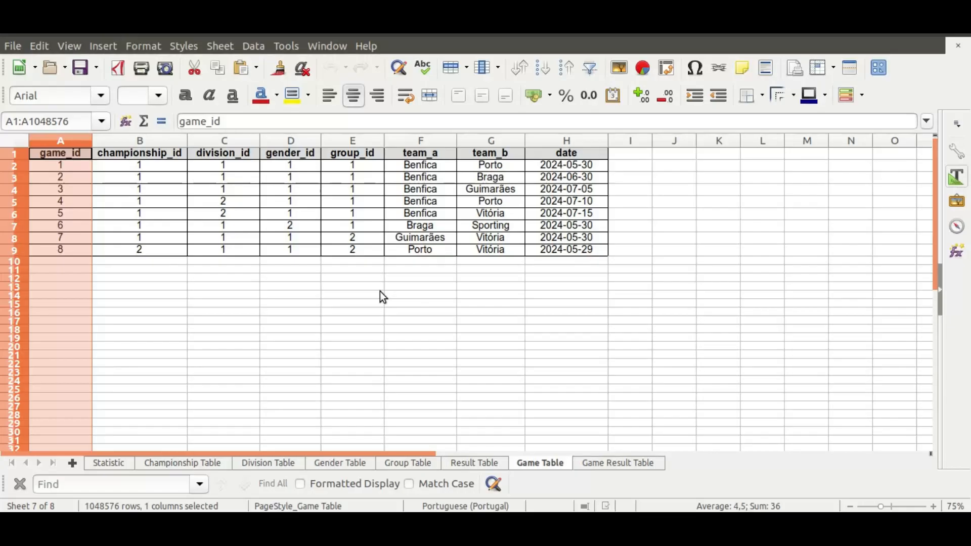
{"action": "left_click", "coordinate": [119, 464]}
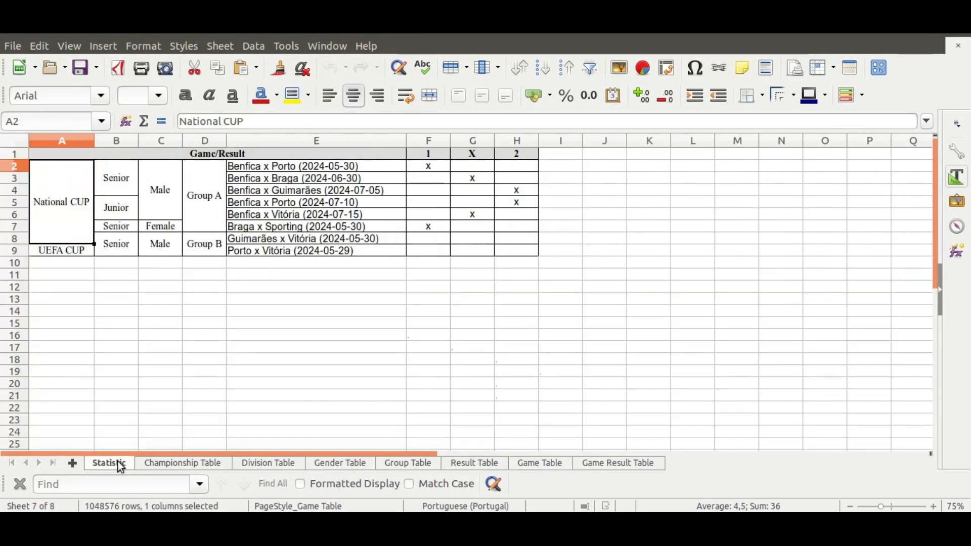
{"action": "left_click", "coordinate": [281, 167]}
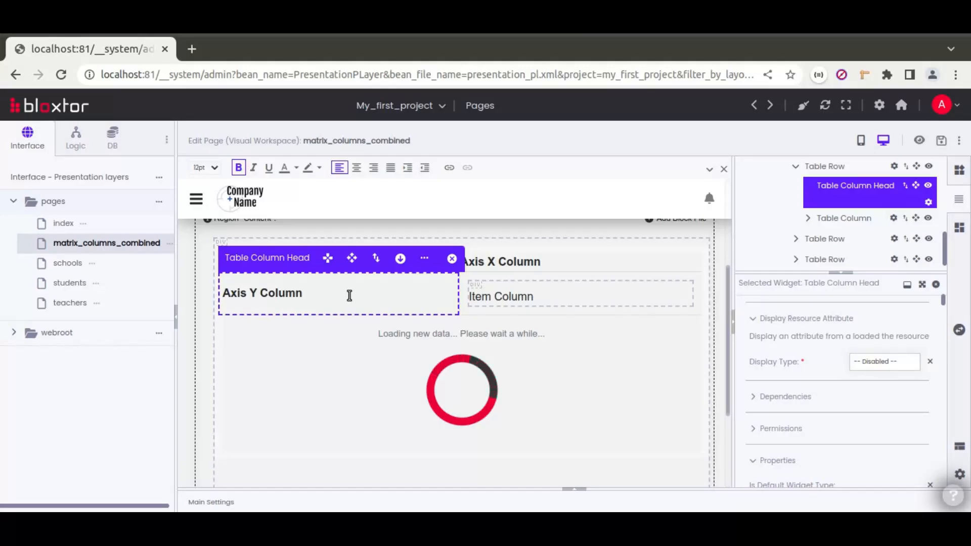
Add an HTML block in the Axis Y Column cell showing the team_a resource attribute.
{"action": "left_click", "coordinate": [959, 171]}
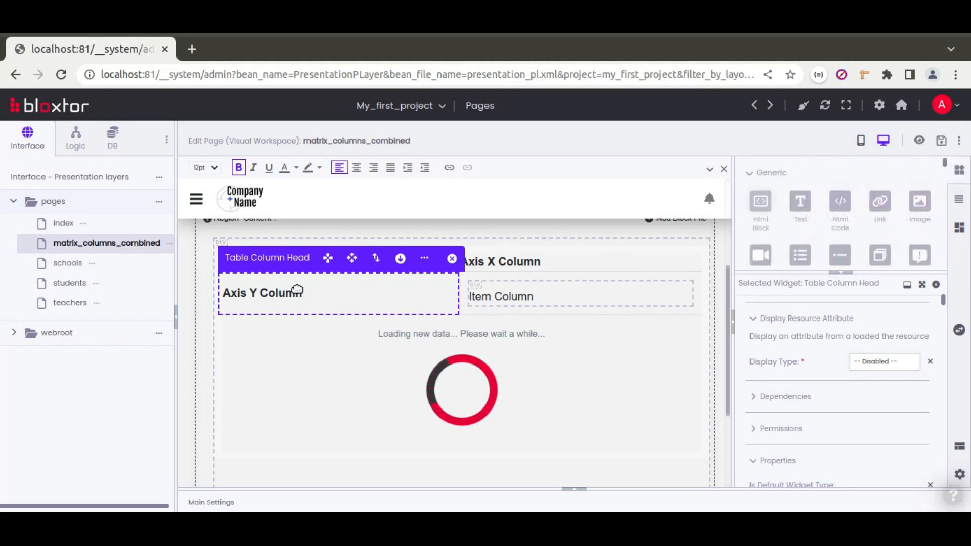
{"action": "left_click", "coordinate": [298, 292]}
{"action": "left_click_drag", "start_coordinate": [305, 292], "coordinate": [271, 290]}
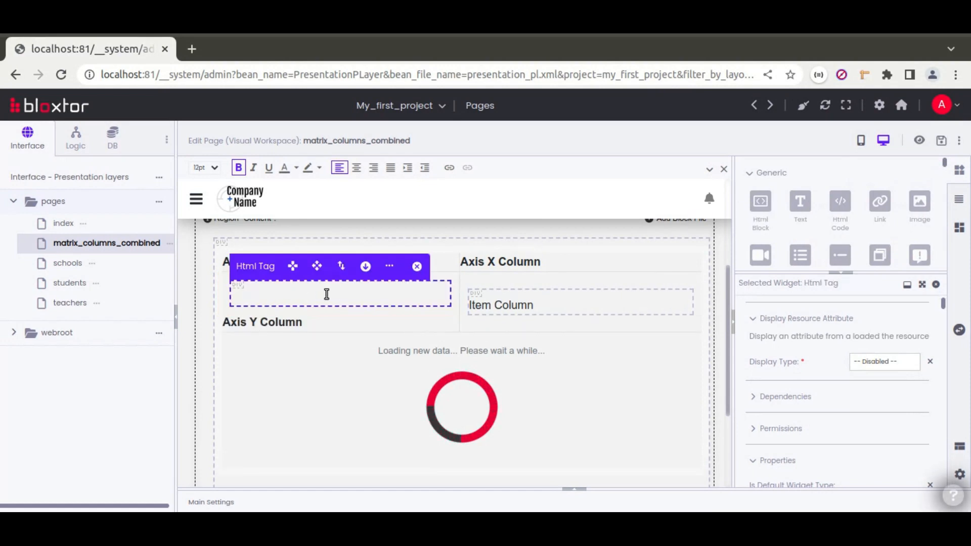
{"action": "left_click", "coordinate": [887, 365]}
{"action": "left_click", "coordinate": [885, 386]}
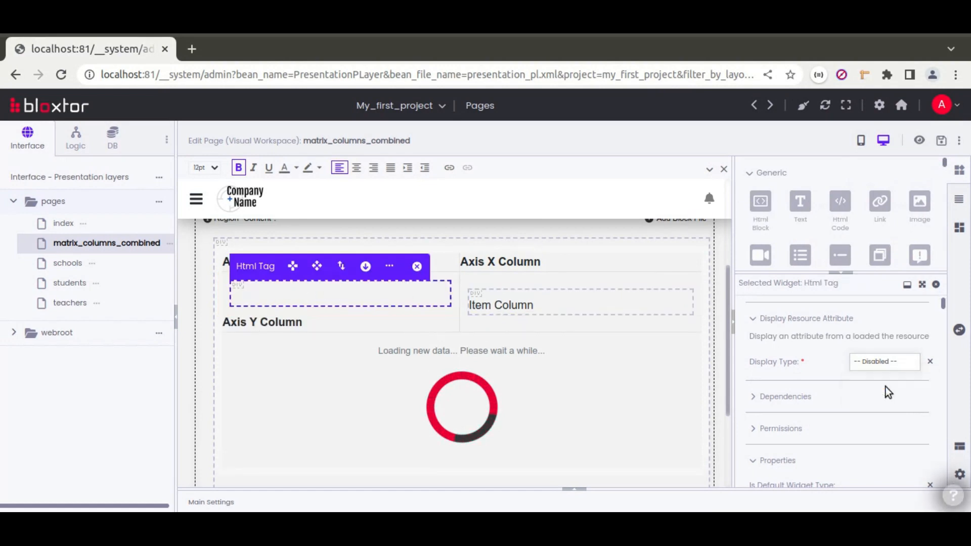
{"action": "left_click", "coordinate": [872, 401]}
{"action": "type", "text": "team_a"}
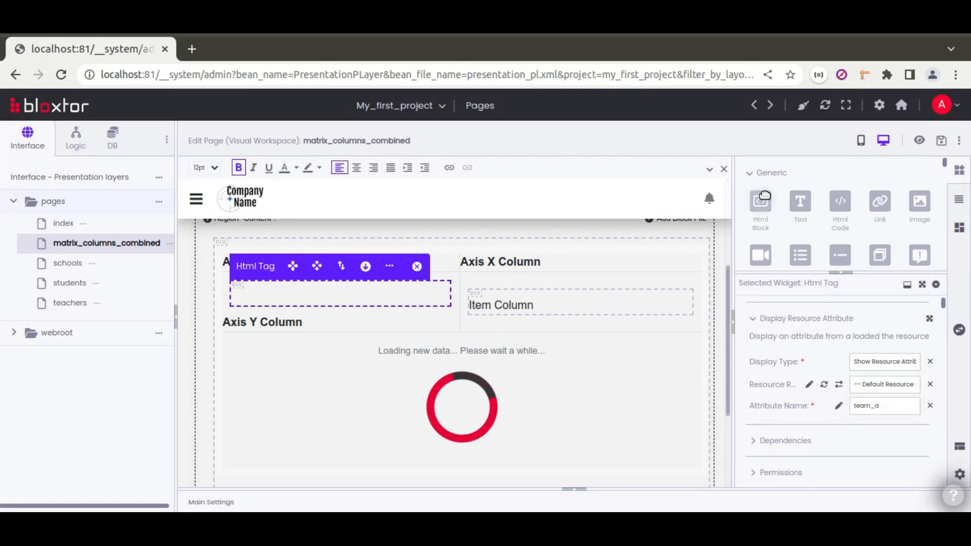
Add a second HTML block in that cell showing the team_b resource attribute.
{"action": "left_click_drag", "start_coordinate": [761, 201], "coordinate": [413, 326]}
{"action": "left_click", "coordinate": [885, 361]}
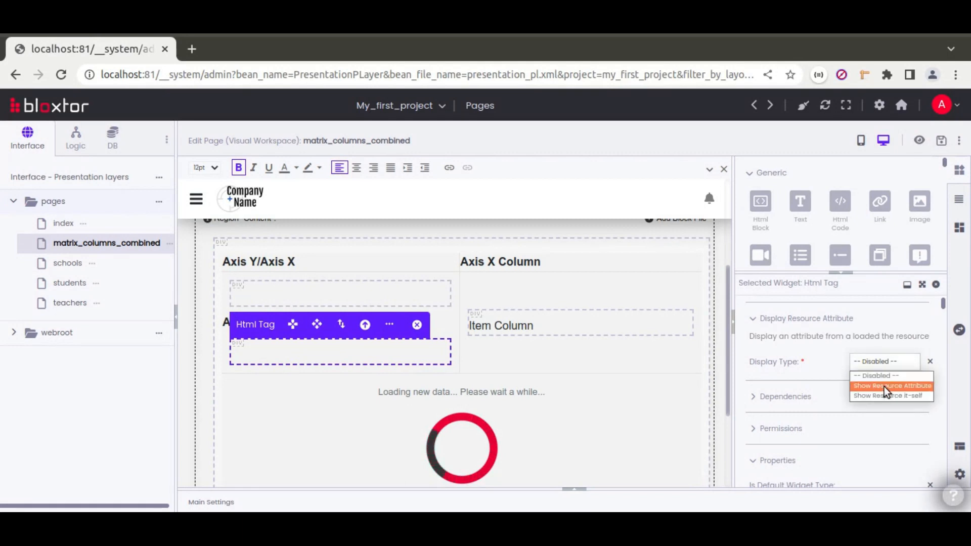
{"action": "left_click", "coordinate": [875, 388]}
{"action": "left_click", "coordinate": [866, 405]}
{"action": "type", "text": "teacher"}
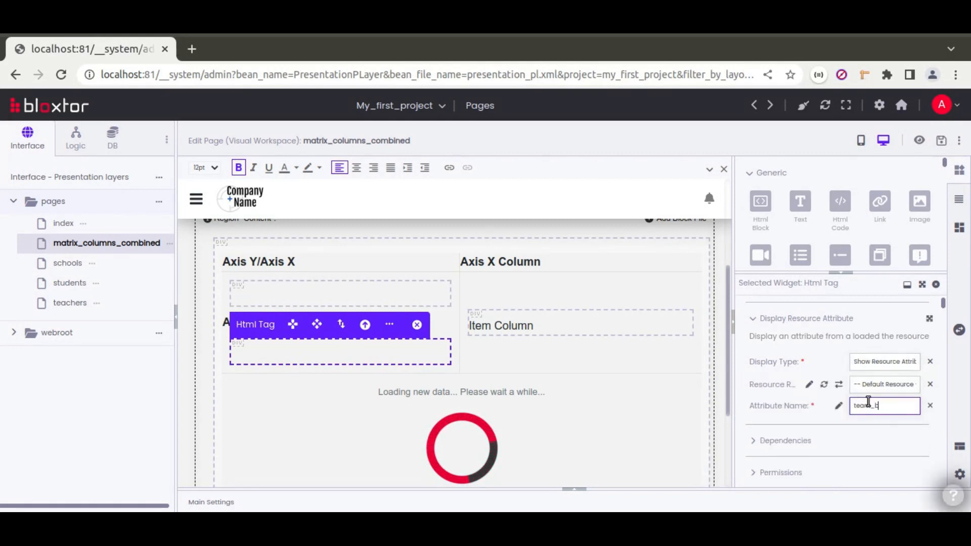
{"action": "left_click", "coordinate": [780, 403]}
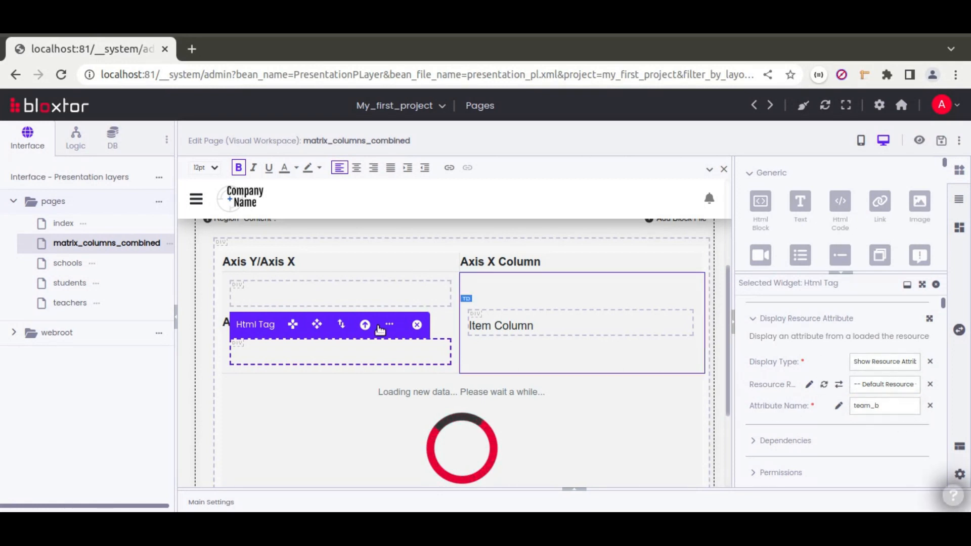
Set the HTML tag of both attribute blocks to Span.
{"action": "scroll", "coordinate": [790, 361], "scroll_direction": "down", "scroll_amount": 5}
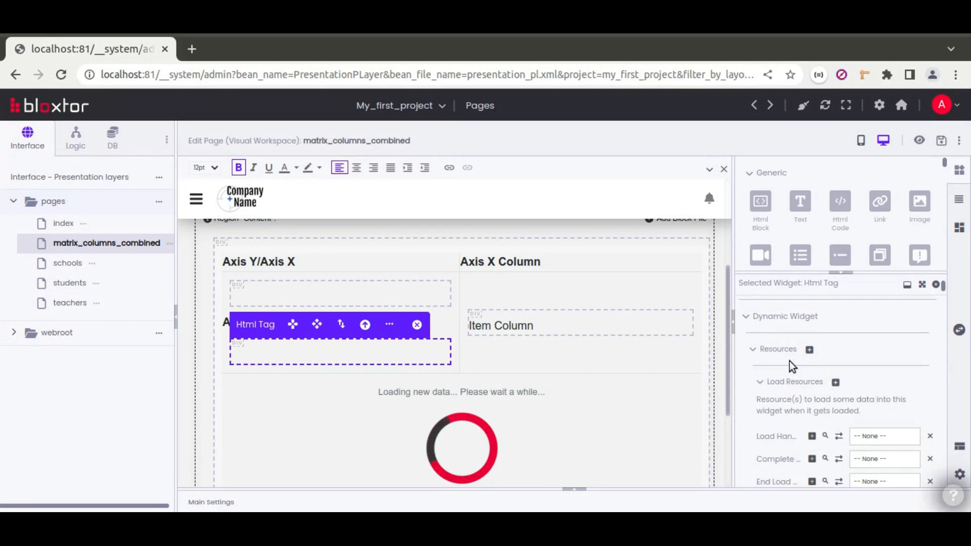
{"action": "left_click", "coordinate": [804, 362]}
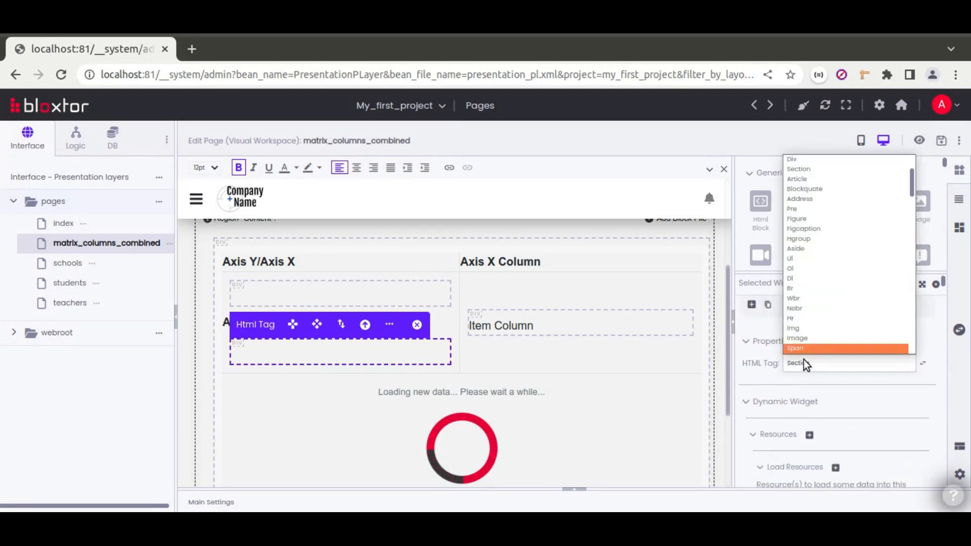
{"action": "key", "text": "Return"}
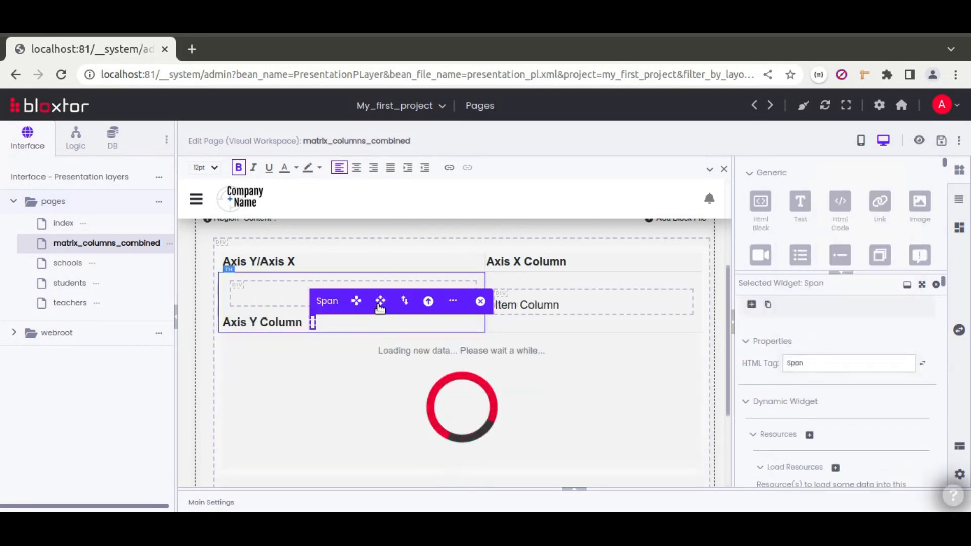
{"action": "left_click", "coordinate": [293, 288]}
{"action": "left_click", "coordinate": [799, 364]}
{"action": "key", "text": "s"}
{"action": "key", "text": "p"}
{"action": "key", "text": "Return"}
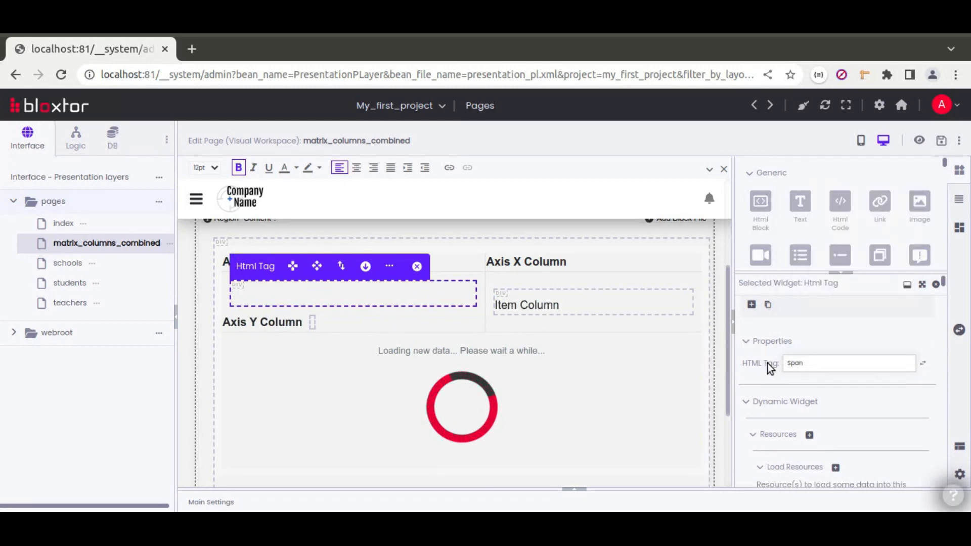
Delete the 'Axis Y Column' label text from the column head.
{"action": "left_click", "coordinate": [247, 293]}
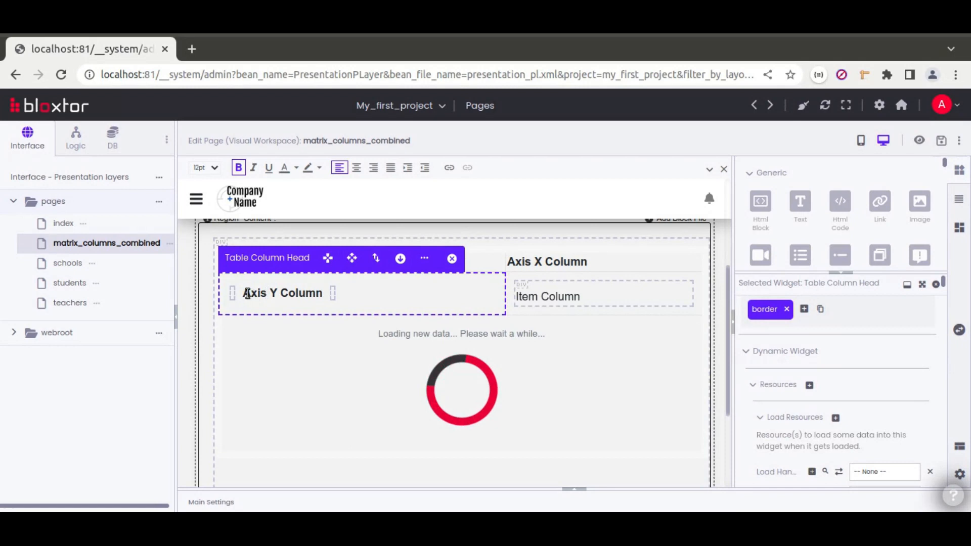
{"action": "left_click_drag", "start_coordinate": [247, 293], "coordinate": [323, 298]}
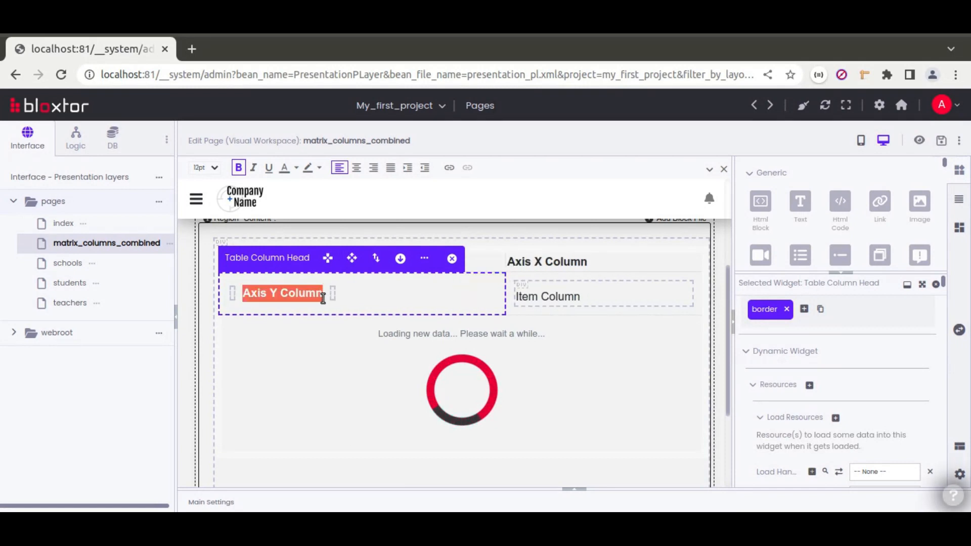
{"action": "left_click", "coordinate": [352, 295]}
{"action": "left_click_drag", "start_coordinate": [244, 293], "coordinate": [318, 294]}
{"action": "key", "text": "BackSpace"}
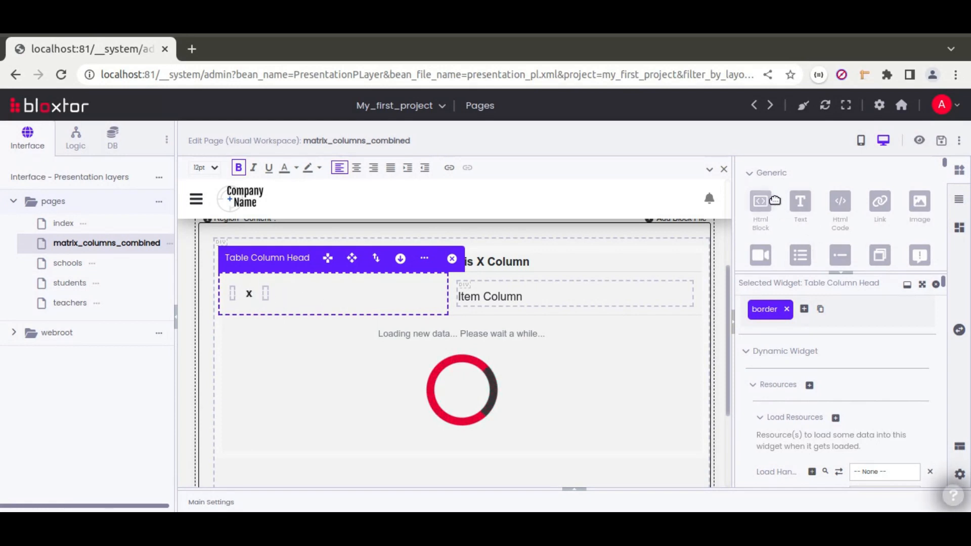
Add a text element at the end of the cell containing an opening bracket '('.
{"action": "left_click", "coordinate": [392, 300]}
{"action": "left_click", "coordinate": [389, 300]}
{"action": "double_click", "coordinate": [284, 293]}
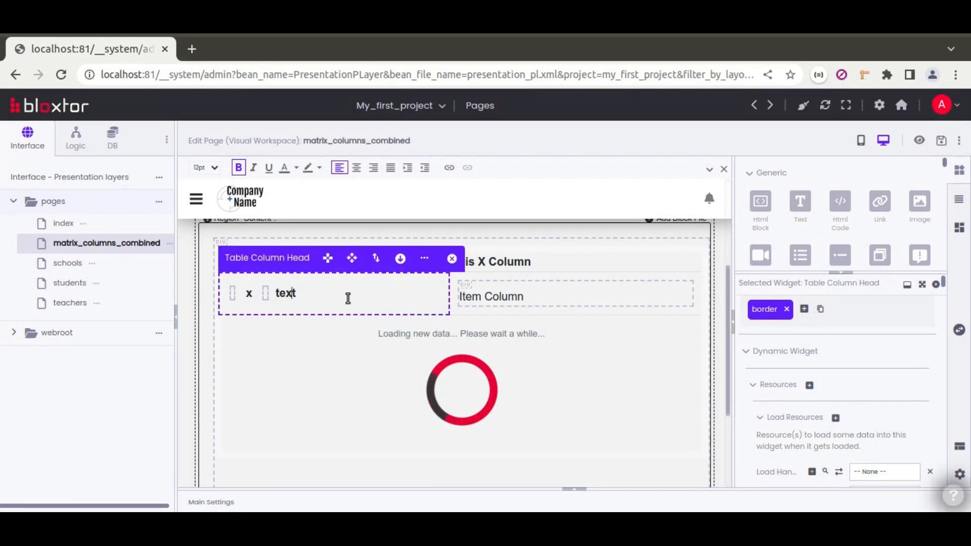
{"action": "type", "text": "("}
{"action": "key", "text": "Left"}
{"action": "key", "text": "BackSpace"}
{"action": "key", "text": "BackSpace"}
{"action": "key", "text": "BackSpace"}
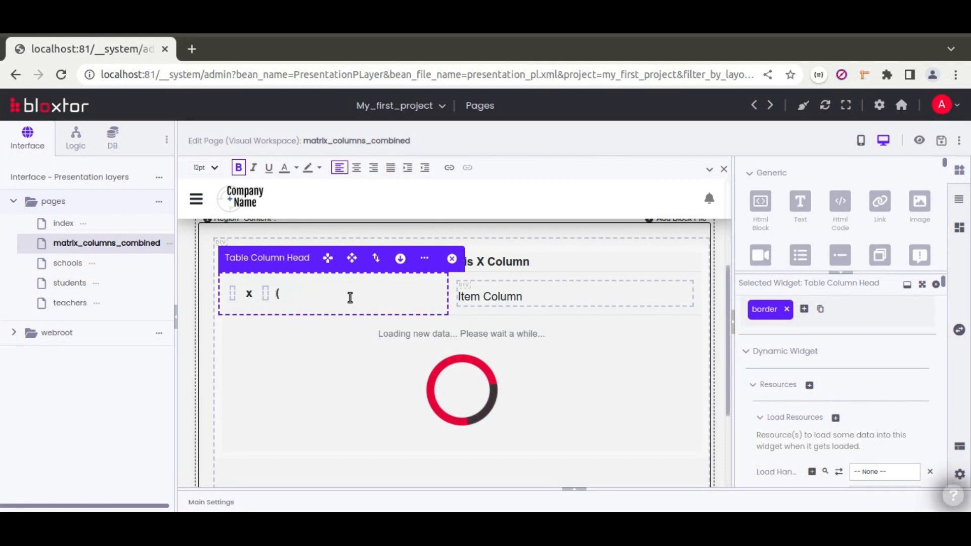
Add a Span HTML block showing a resource attribute, with attribute name 'name'.
{"action": "left_click_drag", "start_coordinate": [419, 298], "coordinate": [421, 298]}
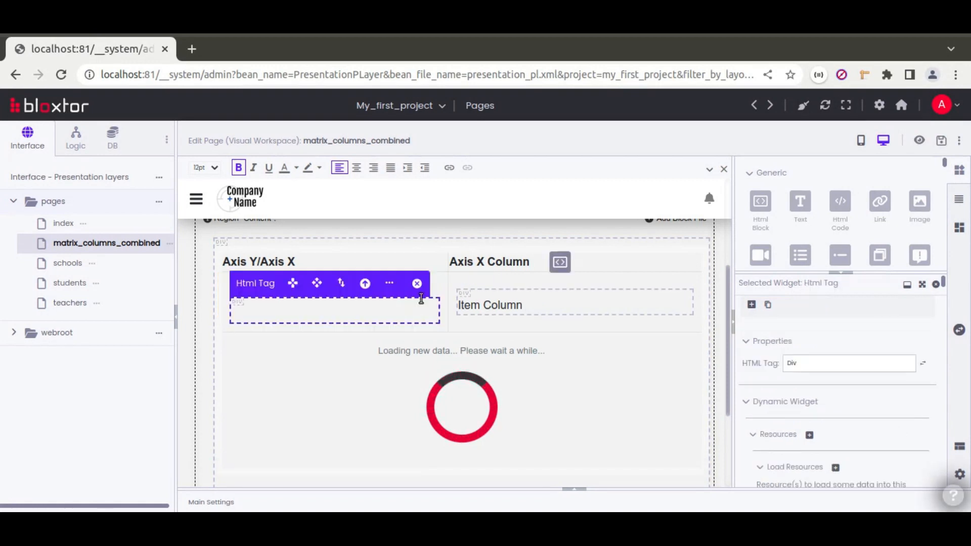
{"action": "left_click", "coordinate": [800, 365]}
{"action": "type", "text": "span"}
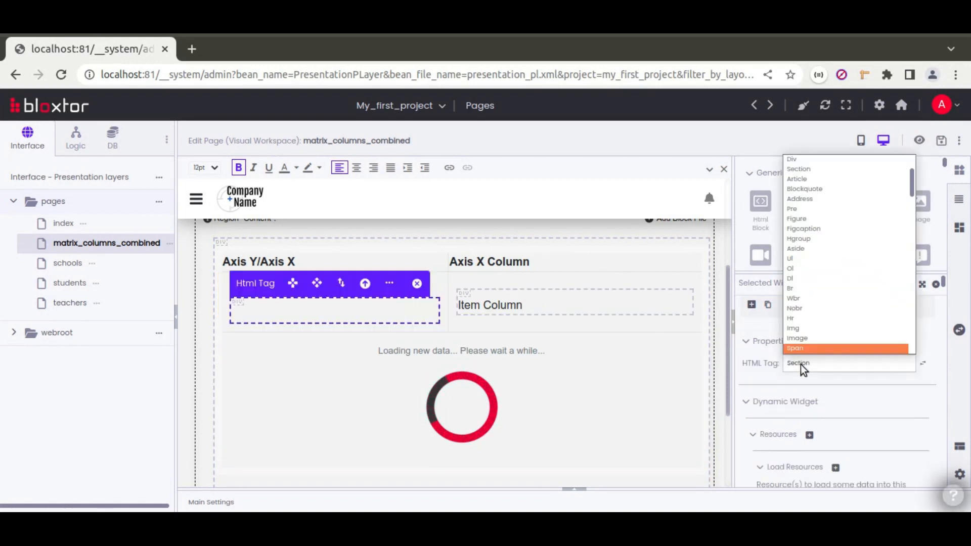
{"action": "key", "text": "Return"}
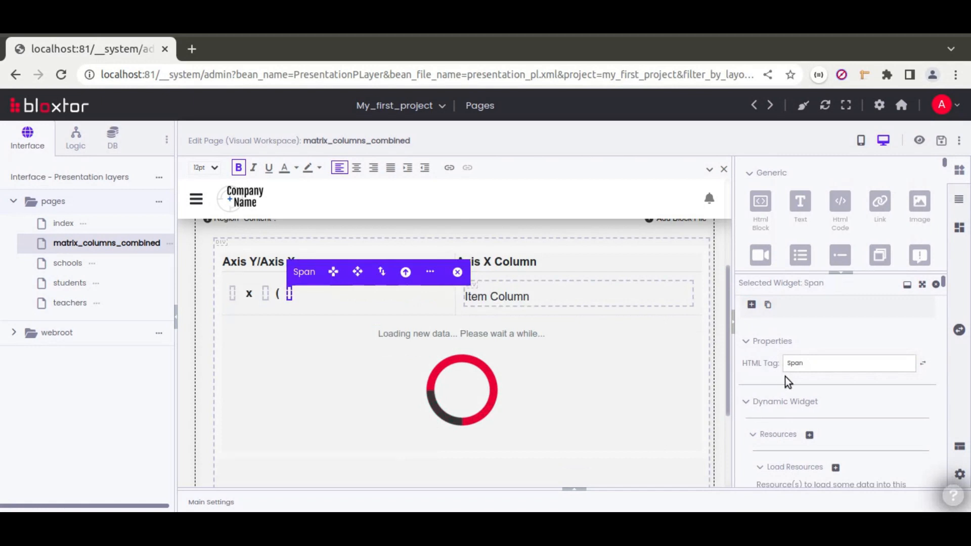
{"action": "scroll", "coordinate": [757, 377], "scroll_direction": "down", "scroll_amount": 10}
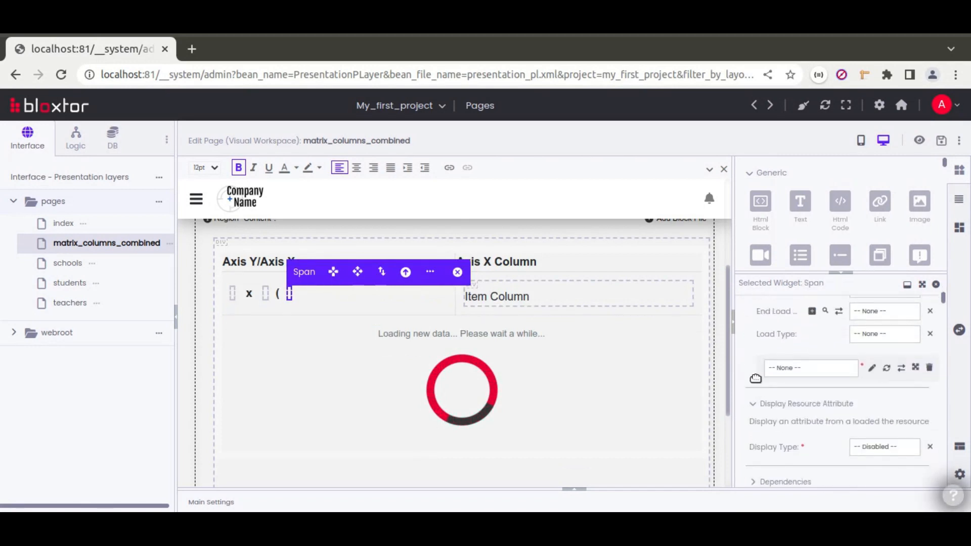
{"action": "left_click", "coordinate": [876, 362]}
{"action": "left_click", "coordinate": [881, 385]}
{"action": "left_click", "coordinate": [870, 406]}
{"action": "type", "text": "name"}
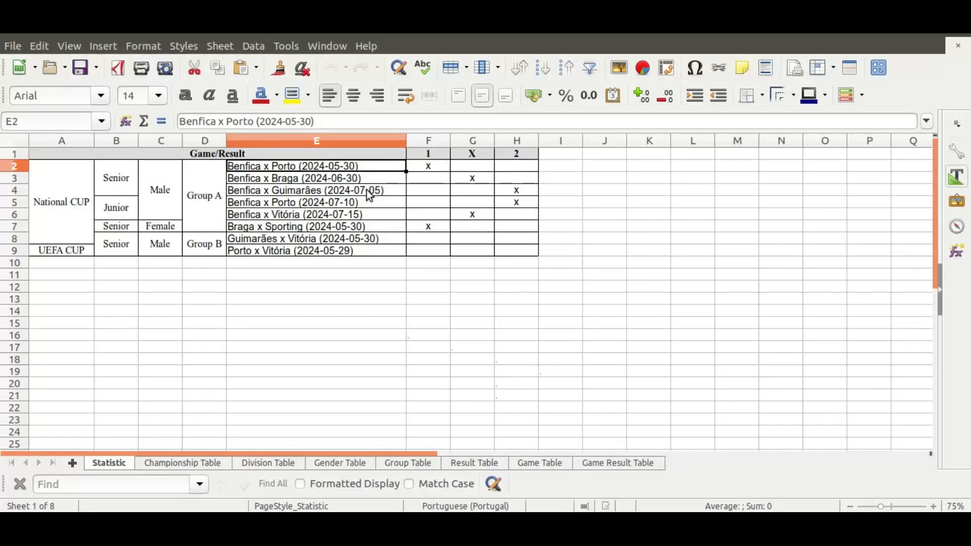
{"action": "left_click", "coordinate": [537, 462]}
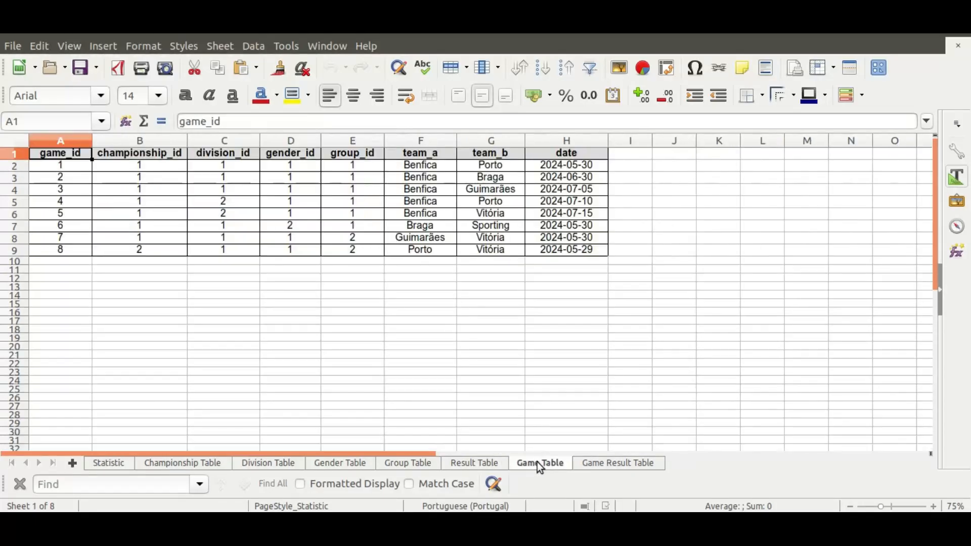
{"action": "left_click", "coordinate": [568, 139]}
{"action": "left_click", "coordinate": [423, 141]}
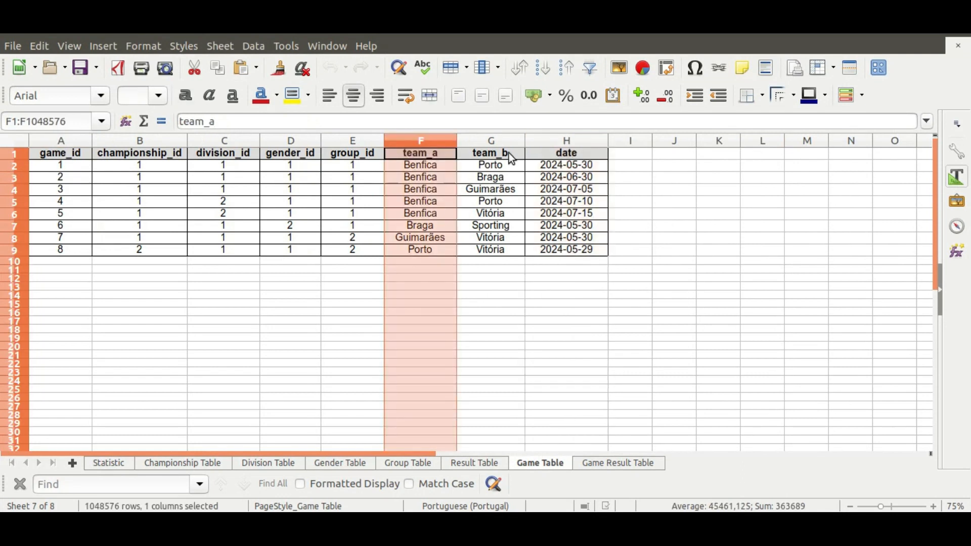
{"action": "left_click", "coordinate": [501, 141]}
{"action": "left_click", "coordinate": [564, 138]}
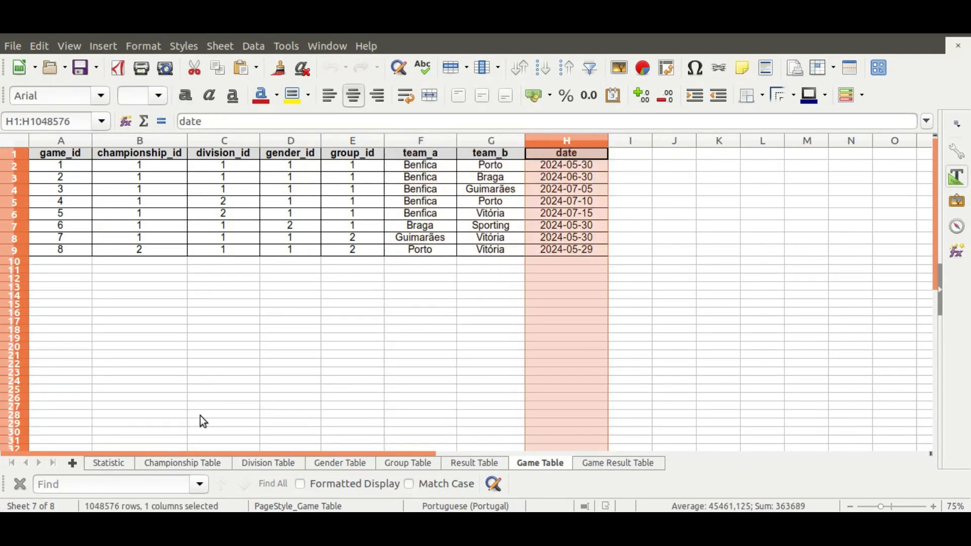
{"action": "left_click", "coordinate": [121, 466]}
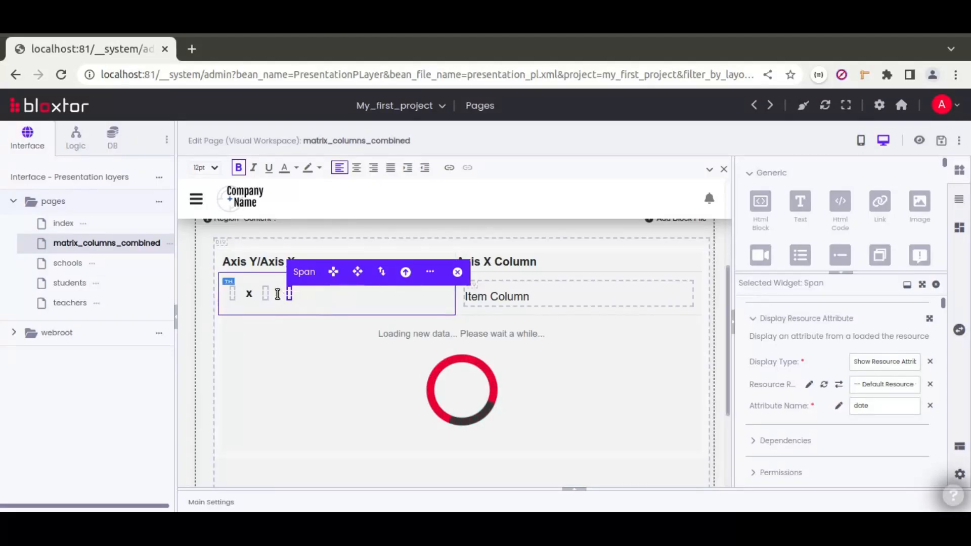
Remove the duplicate '(' and add a closing ')' text element after the date span.
{"action": "left_click", "coordinate": [352, 286]}
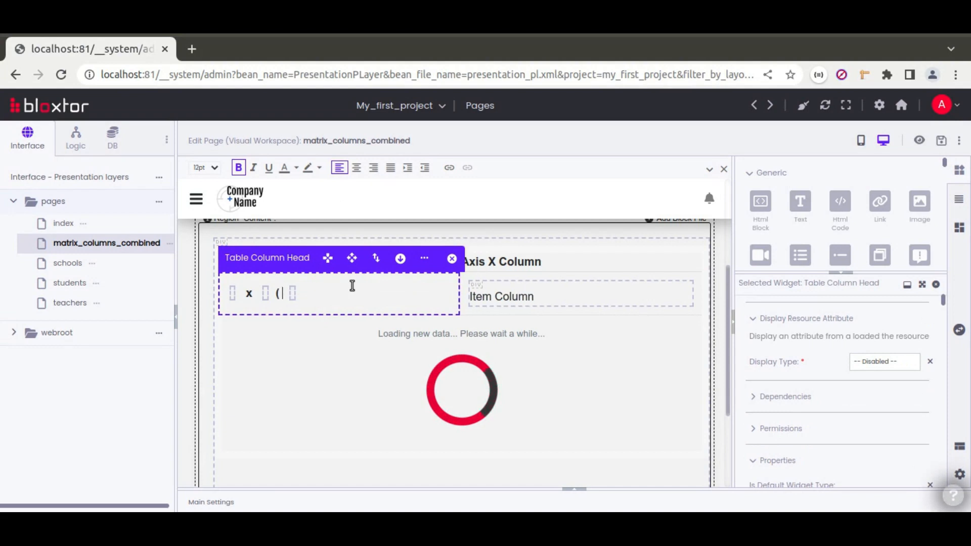
{"action": "type", "text": "("}
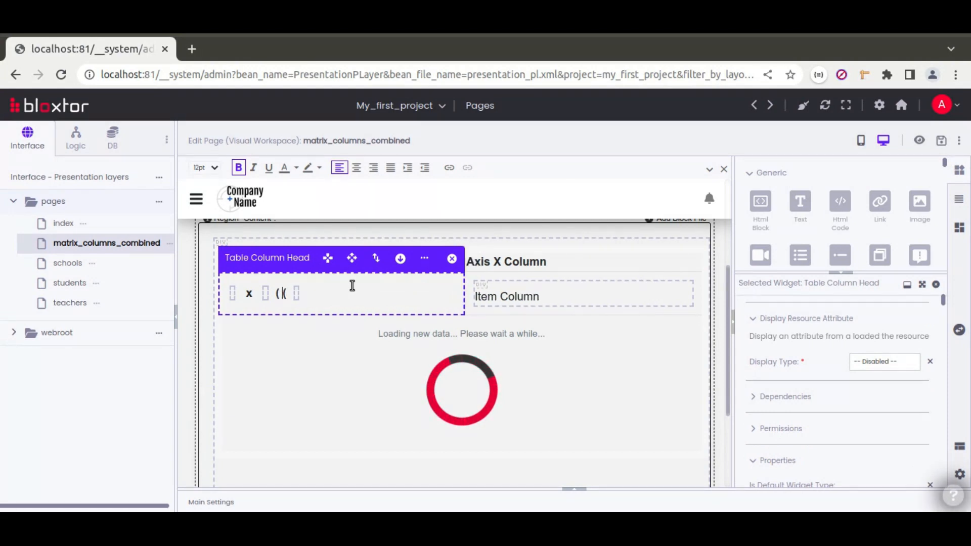
{"action": "key", "text": "BackSpace"}
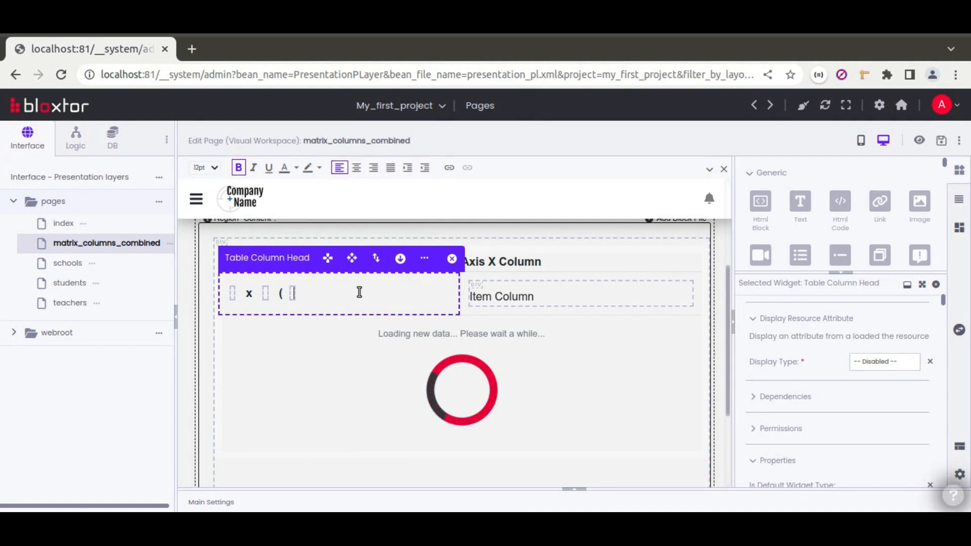
{"action": "left_click", "coordinate": [292, 295]}
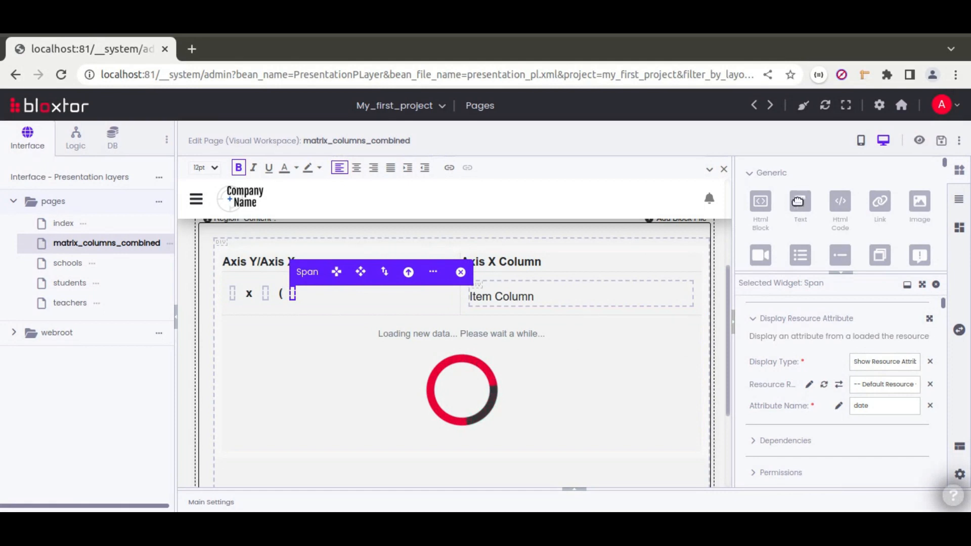
{"action": "left_click_drag", "start_coordinate": [589, 249], "coordinate": [416, 301]}
{"action": "left_click", "coordinate": [363, 296]}
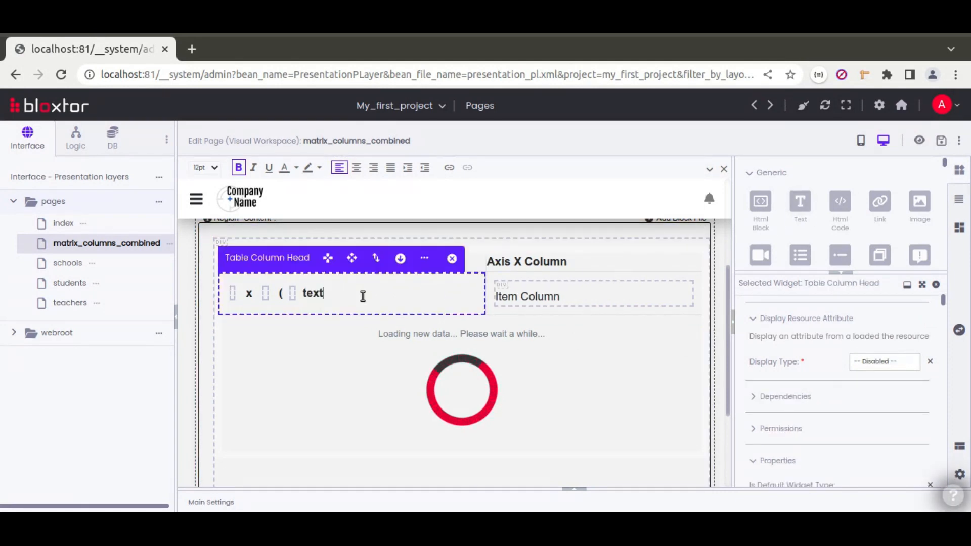
{"action": "key", "text": "BackSpace"}
{"action": "key", "text": "BackSpace"}
{"action": "key", "text": "BackSpace"}
{"action": "key", "text": "BackSpace"}
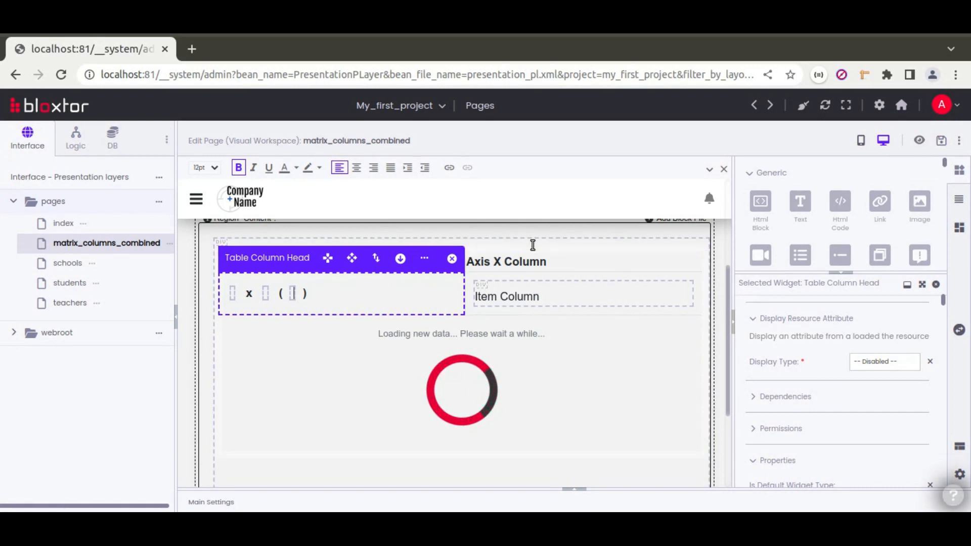
{"action": "left_click", "coordinate": [512, 238]}
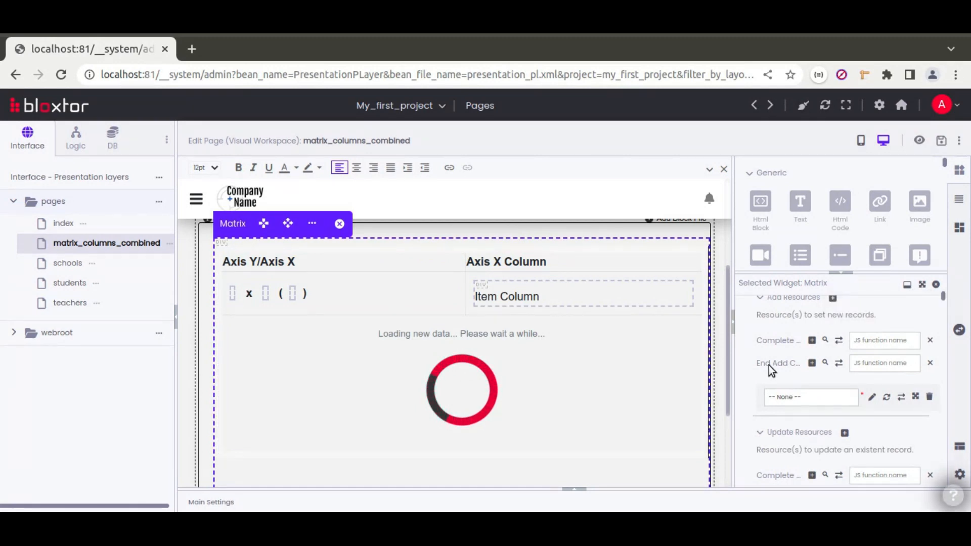
Review the Matrix widget's Load Resources choices, leaving them unchanged.
{"action": "scroll", "coordinate": [769, 365], "scroll_direction": "up", "scroll_amount": 5}
{"action": "scroll", "coordinate": [768, 365], "scroll_direction": "down", "scroll_amount": 3}
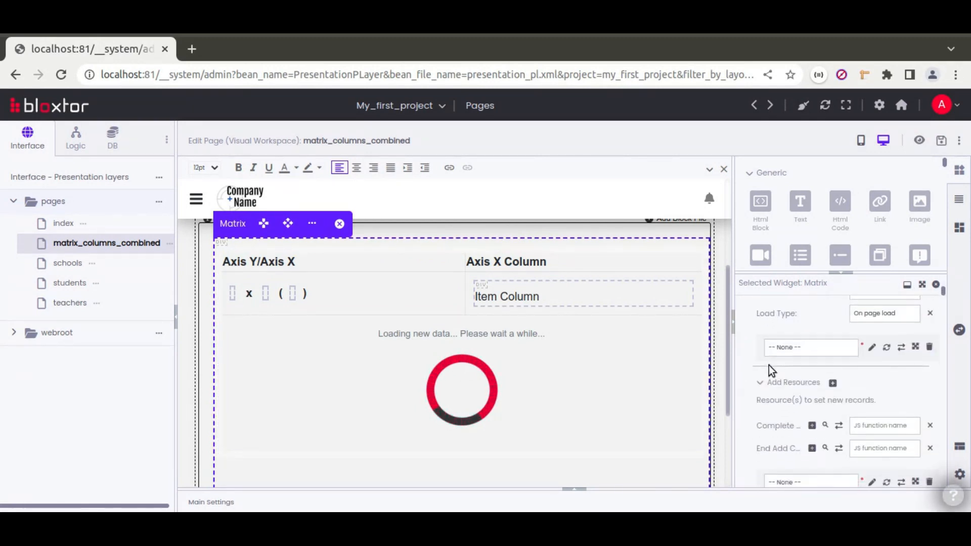
{"action": "left_click", "coordinate": [805, 346]}
{"action": "left_click", "coordinate": [696, 333]}
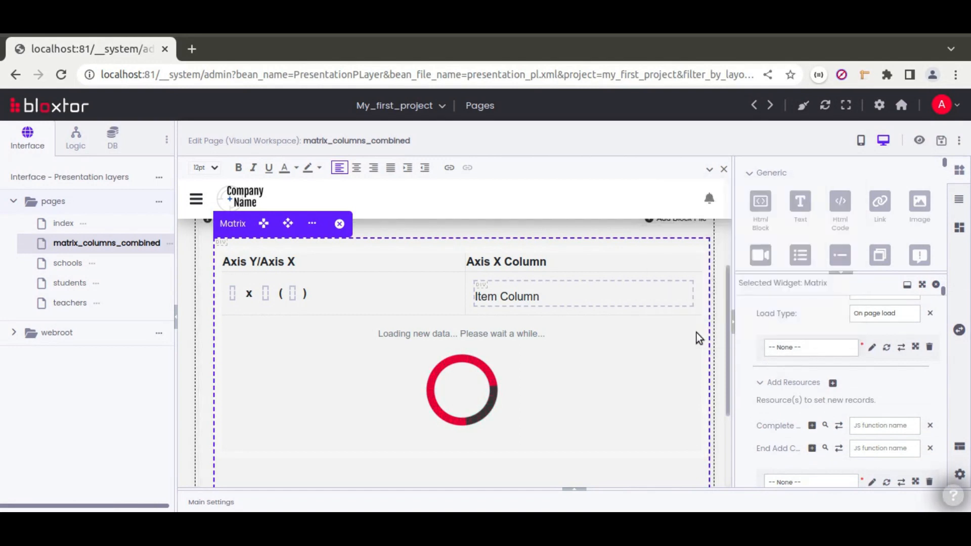
{"action": "scroll", "coordinate": [778, 335], "scroll_direction": "up", "scroll_amount": 2}
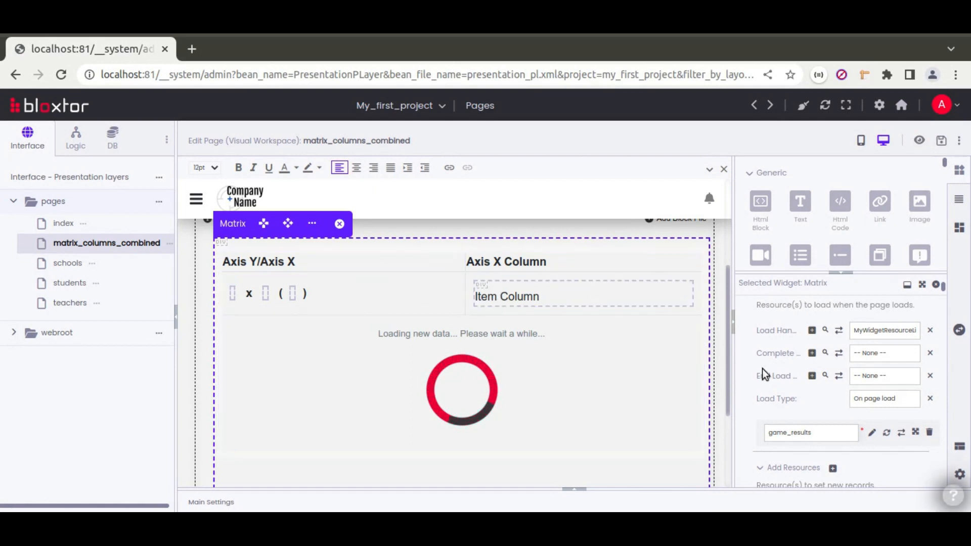
{"action": "scroll", "coordinate": [745, 417], "scroll_direction": "down", "scroll_amount": 5}
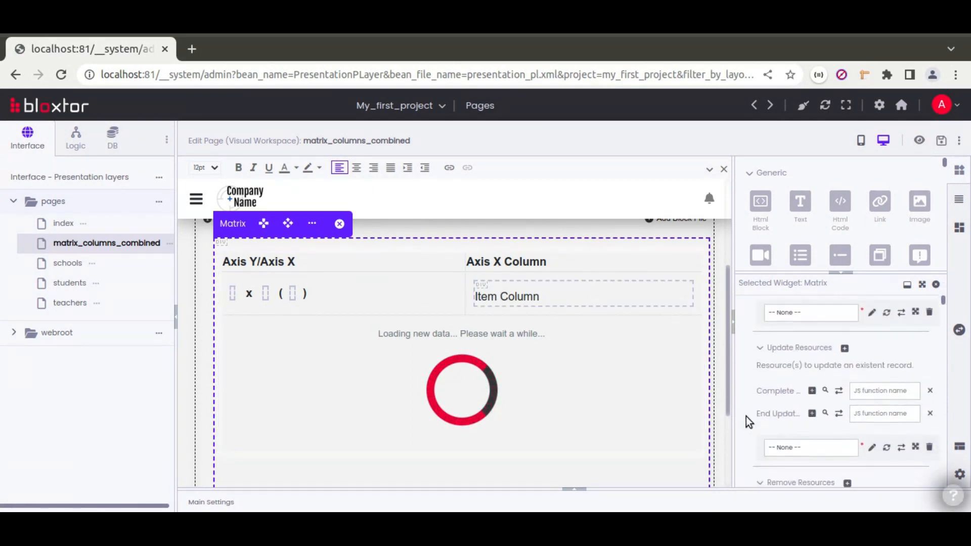
{"action": "scroll", "coordinate": [744, 416], "scroll_direction": "down", "scroll_amount": 8}
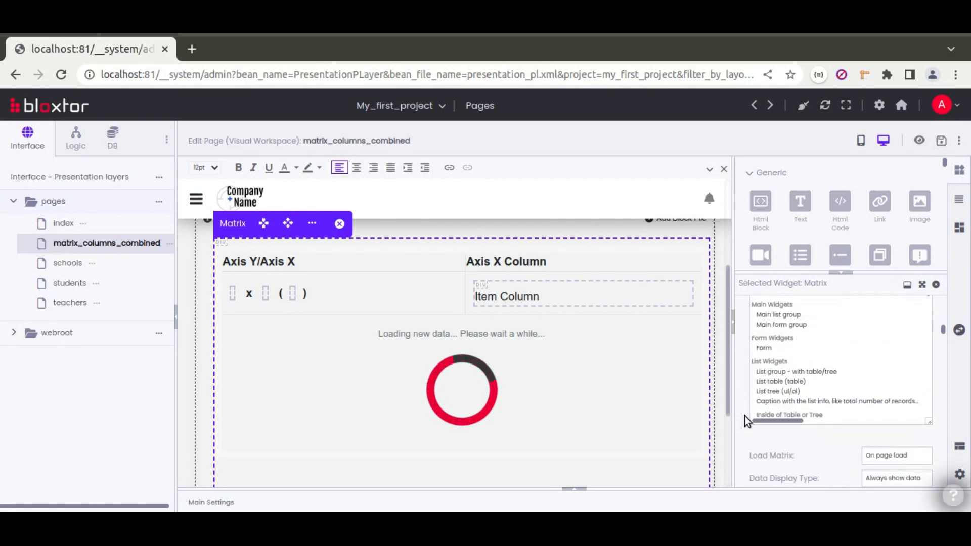
{"action": "scroll", "coordinate": [821, 456], "scroll_direction": "down", "scroll_amount": 3}
Add game_id and result_id as the Matrix's primary keys, matching the Game Result Table columns.
{"action": "left_click", "coordinate": [814, 355]}
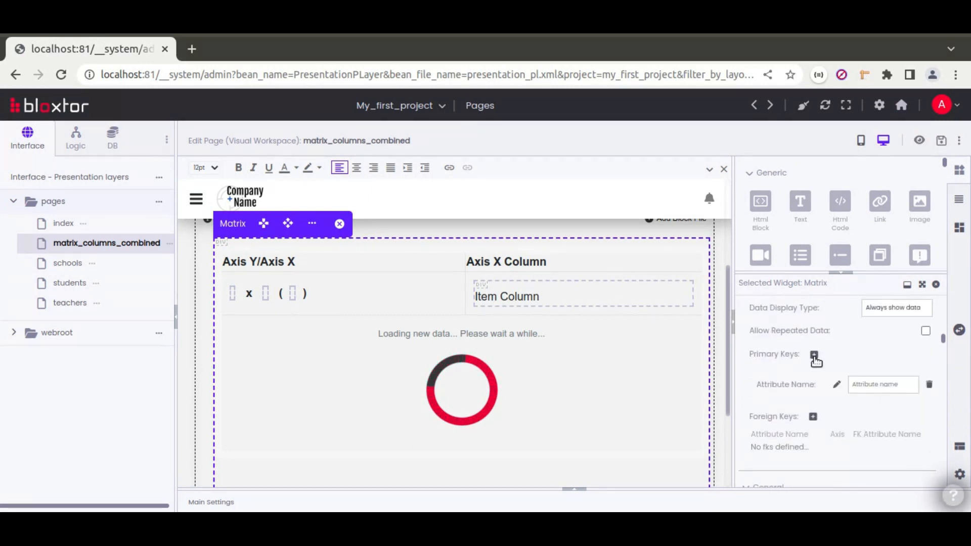
{"action": "left_click", "coordinate": [814, 355]}
{"action": "type", "text": "game_id"}
{"action": "left_click", "coordinate": [876, 407]}
{"action": "type", "text": "result_"}
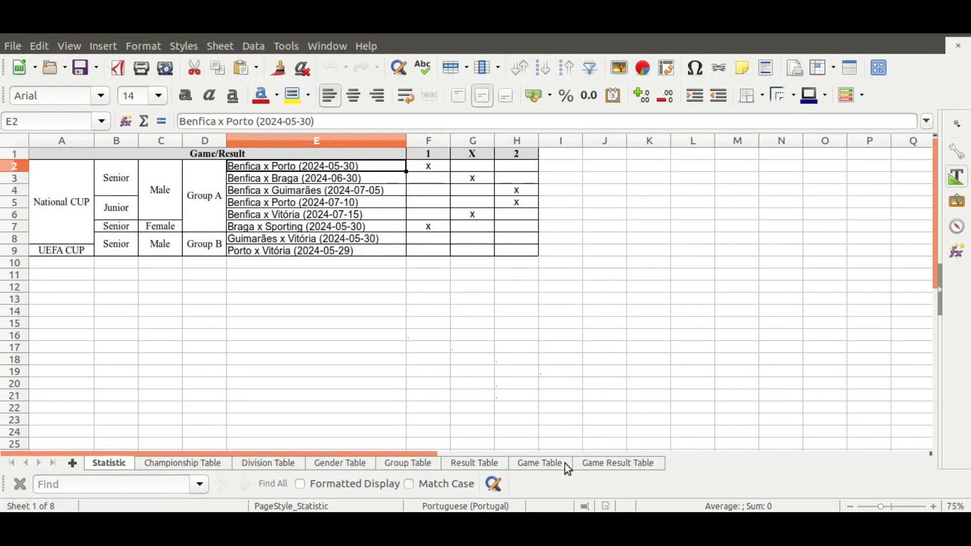
{"action": "left_click", "coordinate": [594, 468]}
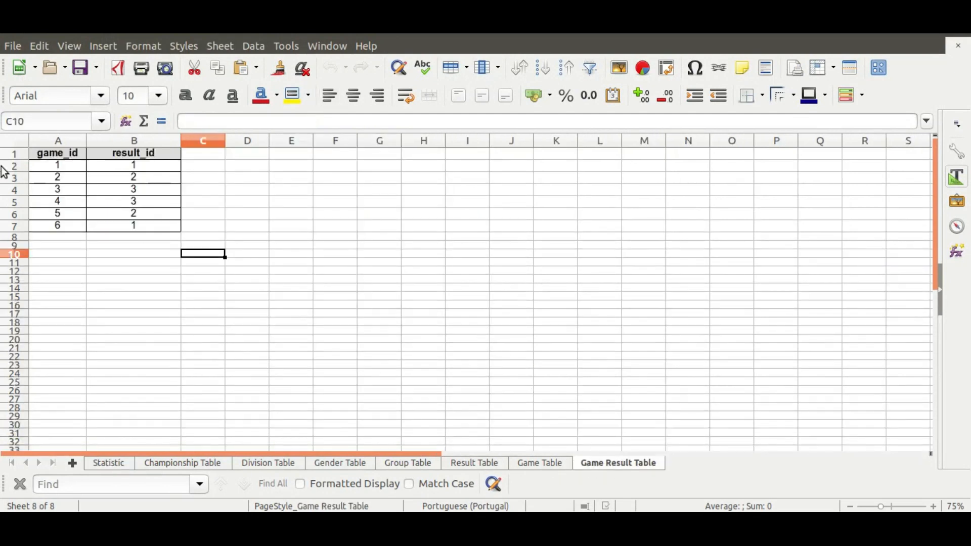
{"action": "left_click", "coordinate": [54, 140]}
{"action": "left_click", "coordinate": [129, 142]}
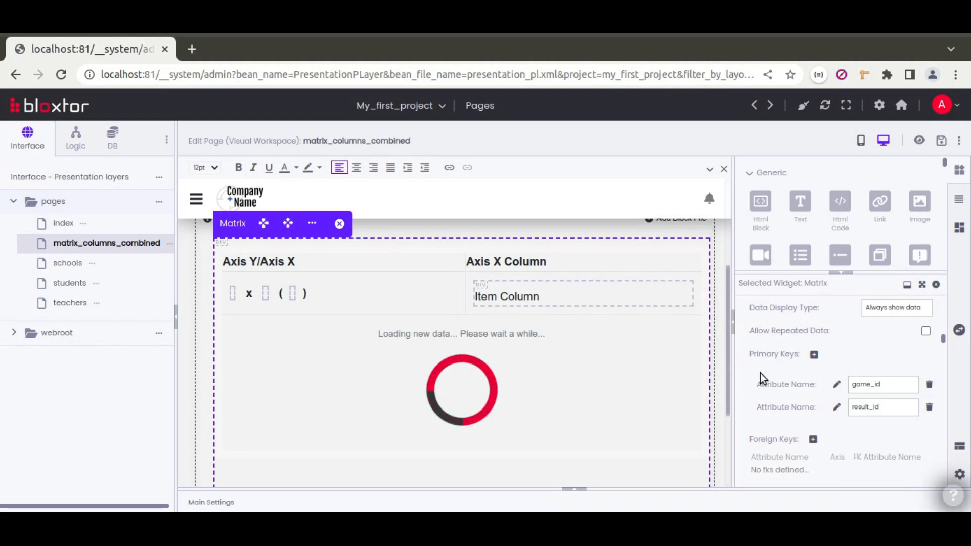
Set Data Display Type to 'Only show data if exists' and replace the Item Column text with X.
{"action": "scroll", "coordinate": [760, 373], "scroll_direction": "up", "scroll_amount": 3}
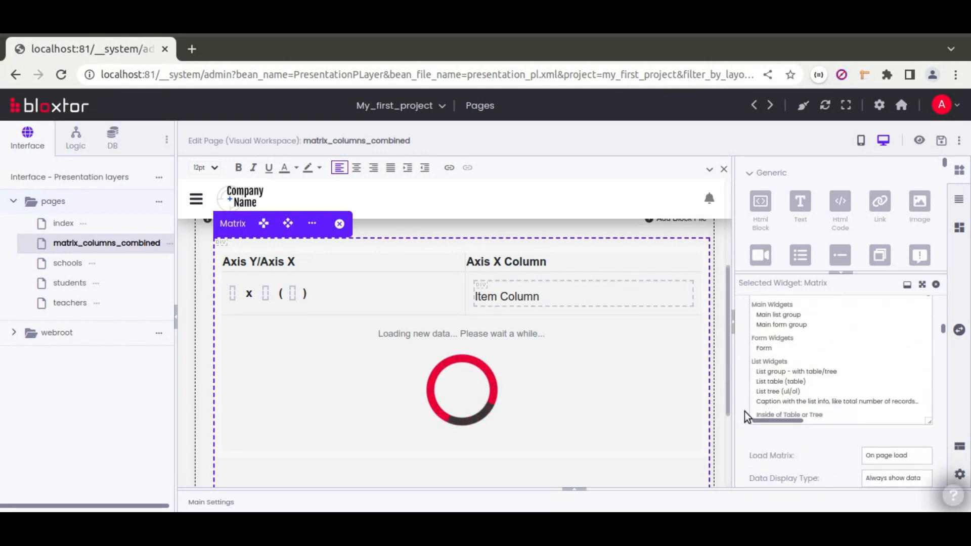
{"action": "scroll", "coordinate": [786, 440], "scroll_direction": "down", "scroll_amount": 3}
{"action": "left_click", "coordinate": [874, 396]}
{"action": "left_click", "coordinate": [896, 420]}
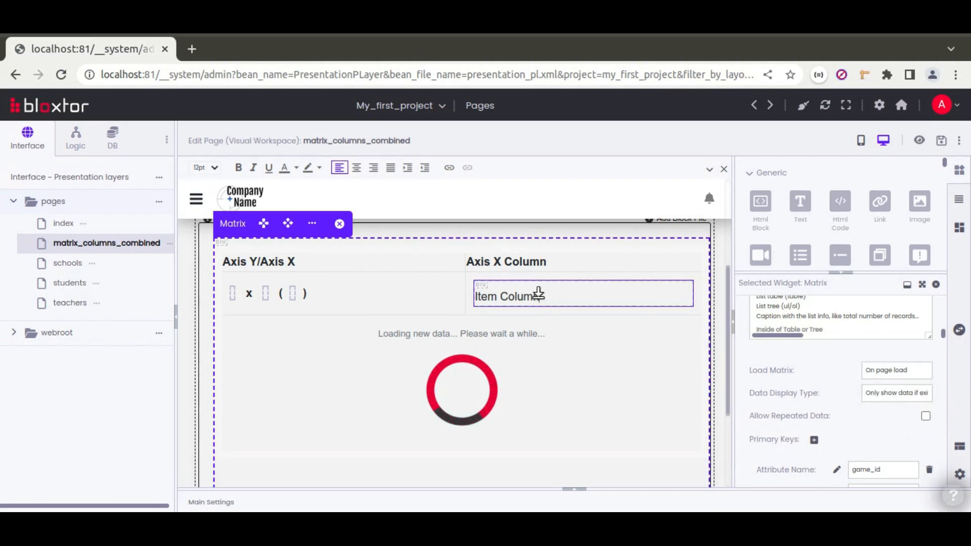
{"action": "left_click", "coordinate": [565, 294]}
{"action": "key", "text": "BackSpace"}
{"action": "key", "text": "BackSpace"}
{"action": "key", "text": "BackSpace"}
{"action": "key", "text": "BackSpace"}
{"action": "key", "text": "BackSpace"}
{"action": "key", "text": "BackSpace"}
{"action": "key", "text": "BackSpace"}
{"action": "key", "text": "BackSpace"}
{"action": "key", "text": "BackSpace"}
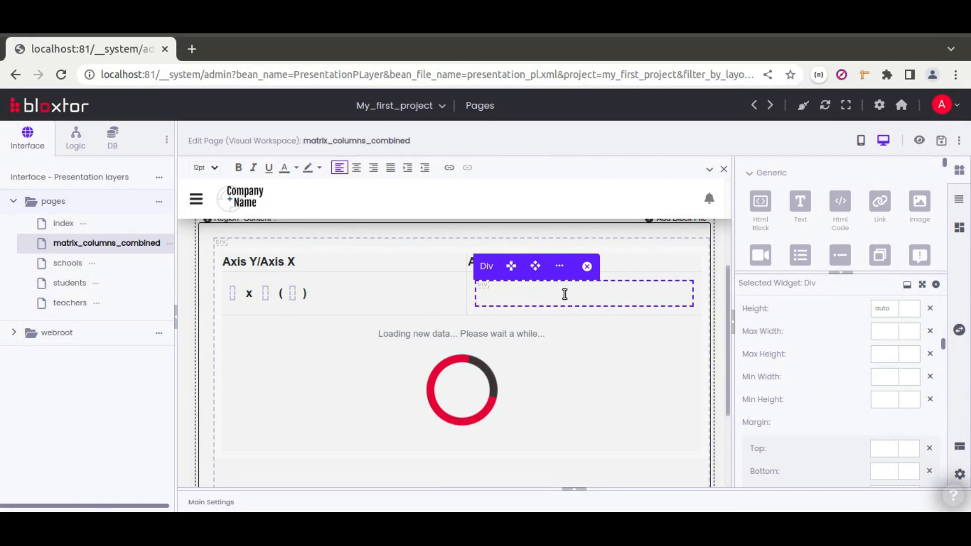
{"action": "left_click", "coordinate": [469, 293]}
Add the classes text-center and vertical-middle to the X table column.
{"action": "scroll", "coordinate": [766, 344], "scroll_direction": "down", "scroll_amount": 10}
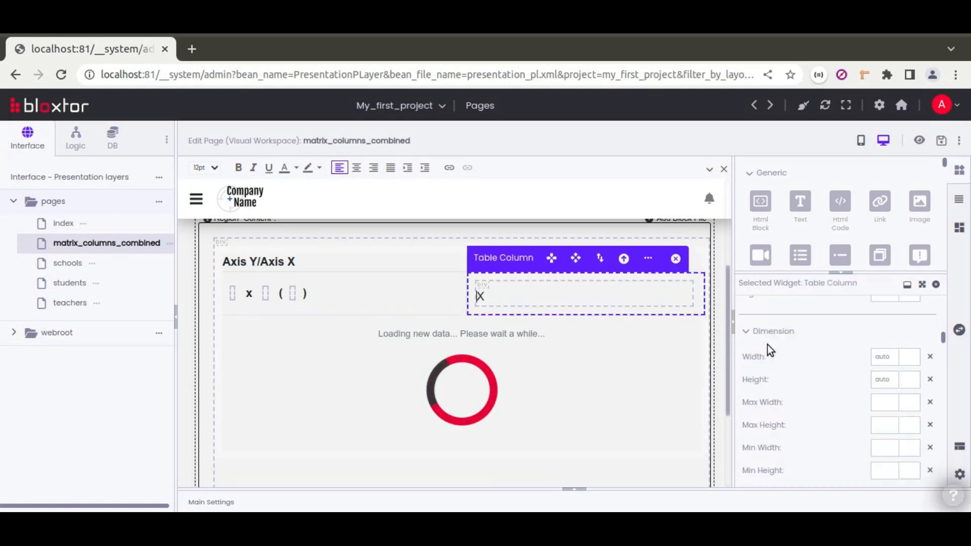
{"action": "left_click", "coordinate": [800, 325]}
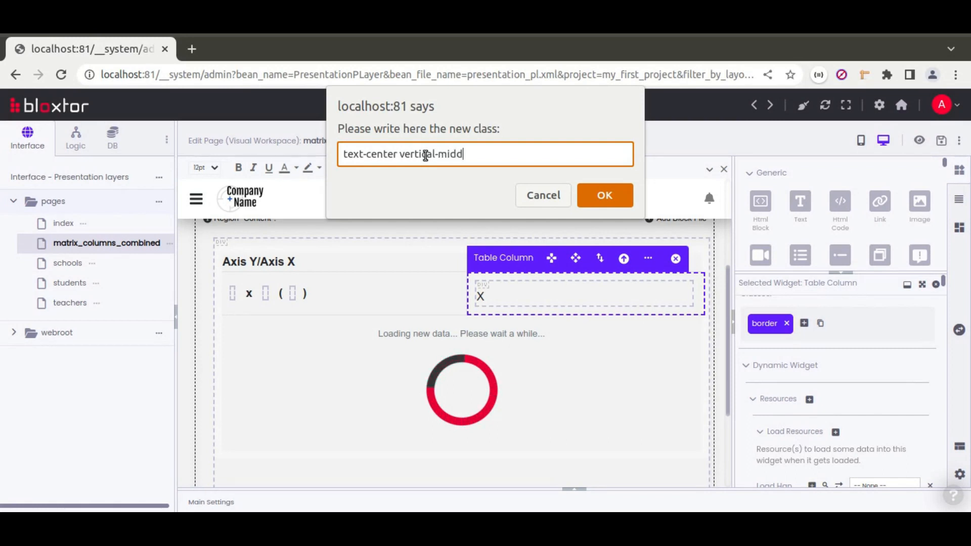
{"action": "triple_click", "coordinate": [425, 156]}
{"action": "key", "text": "ctrl+c"}
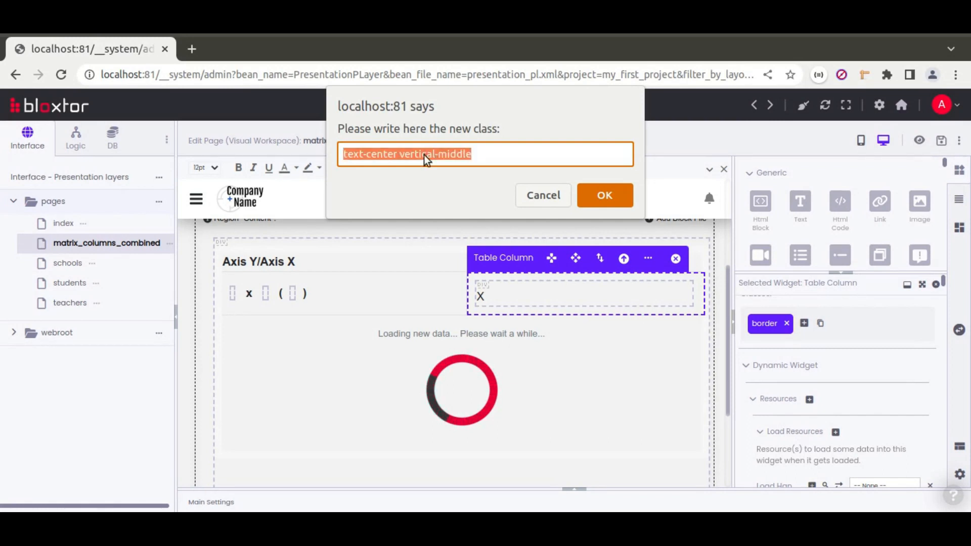
{"action": "left_click", "coordinate": [603, 196]}
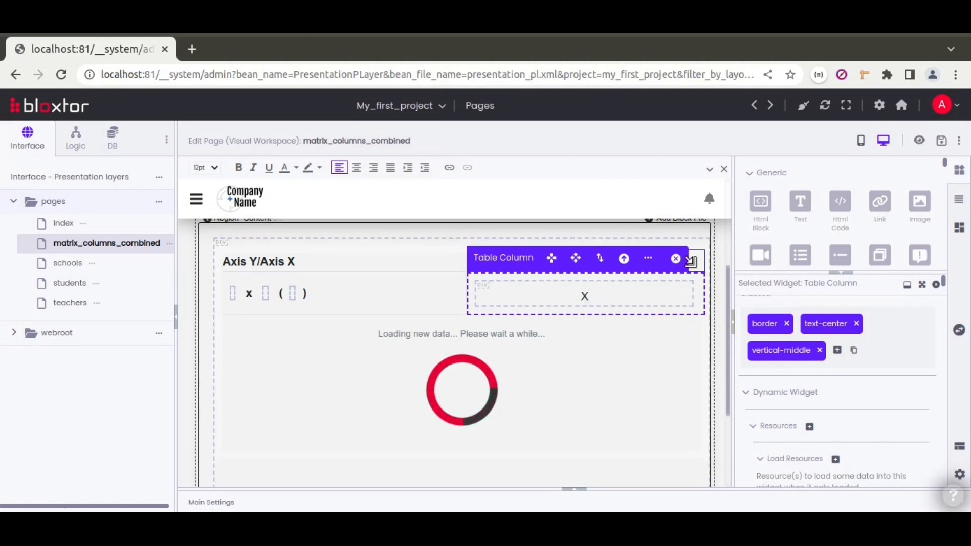
Add the same text-center vertical-middle classes to the Axis X Column and Axis Y/Axis X headings.
{"action": "left_click", "coordinate": [692, 262]}
{"action": "left_click", "coordinate": [803, 324]}
{"action": "key", "text": "ctrl+v"}
{"action": "key", "text": "Return"}
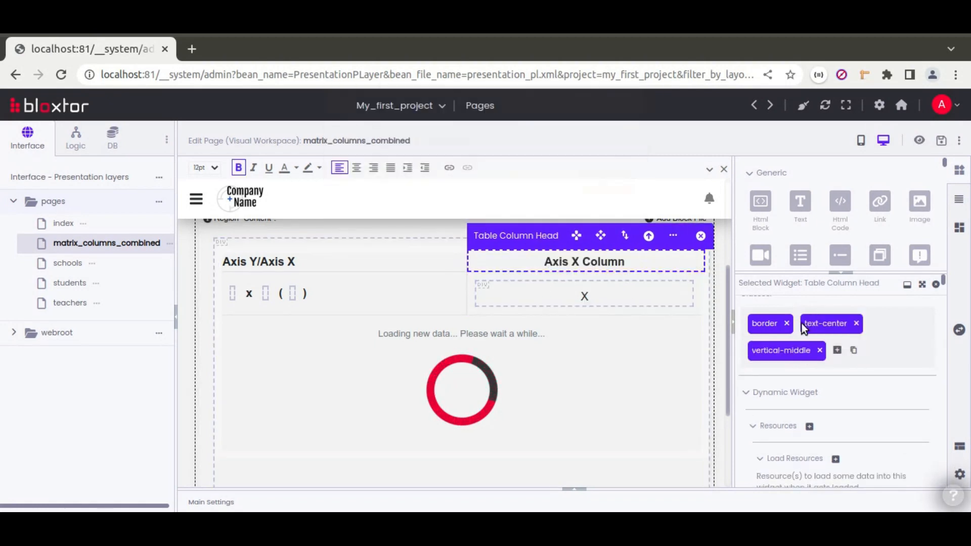
{"action": "left_click", "coordinate": [397, 260]}
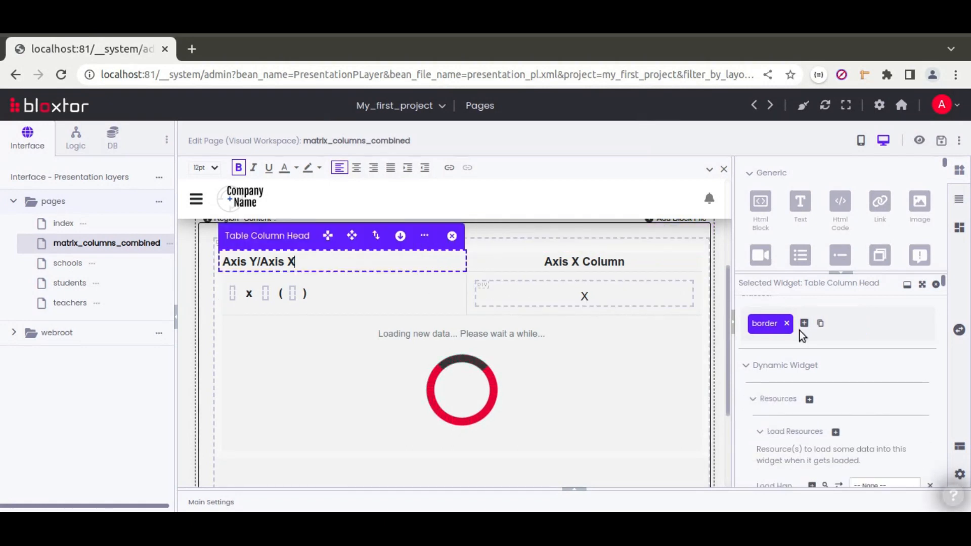
{"action": "left_click", "coordinate": [803, 324]}
{"action": "key", "text": "ctrl+v"}
{"action": "key", "text": "Return"}
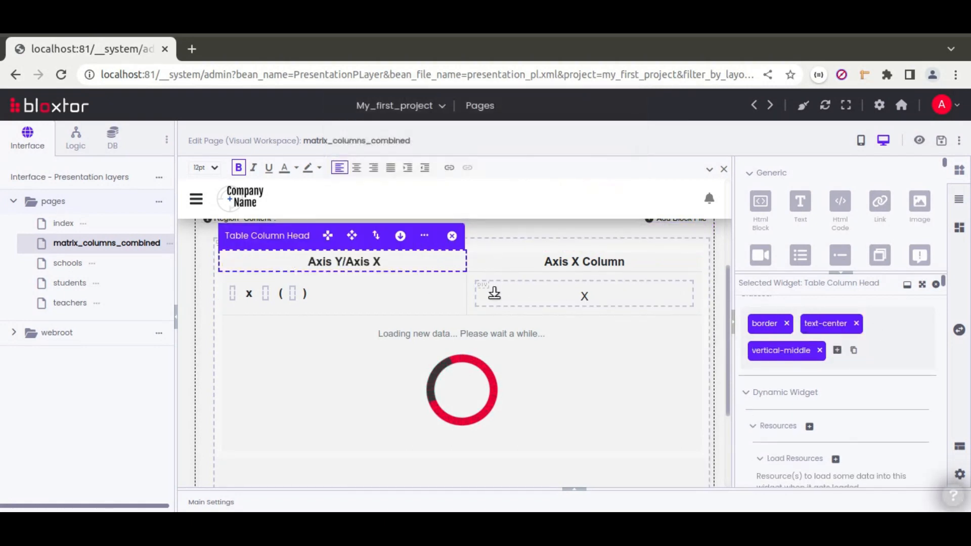
Rename the corner heading to 'Games/Results' and save the page.
{"action": "left_click_drag", "start_coordinate": [308, 262], "coordinate": [382, 262]}
{"action": "type", "text": "Game"}
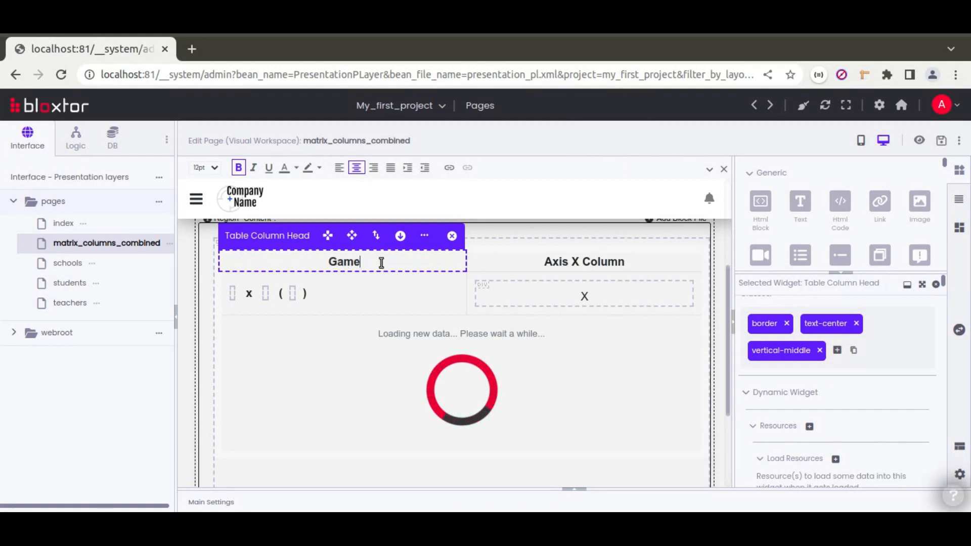
{"action": "type", "text": "s/Results"}
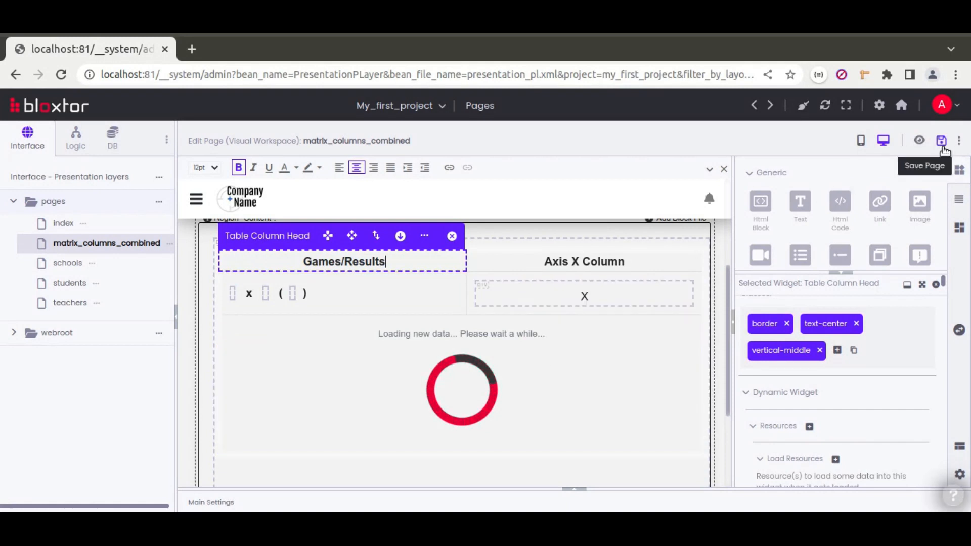
{"action": "left_click", "coordinate": [942, 143]}
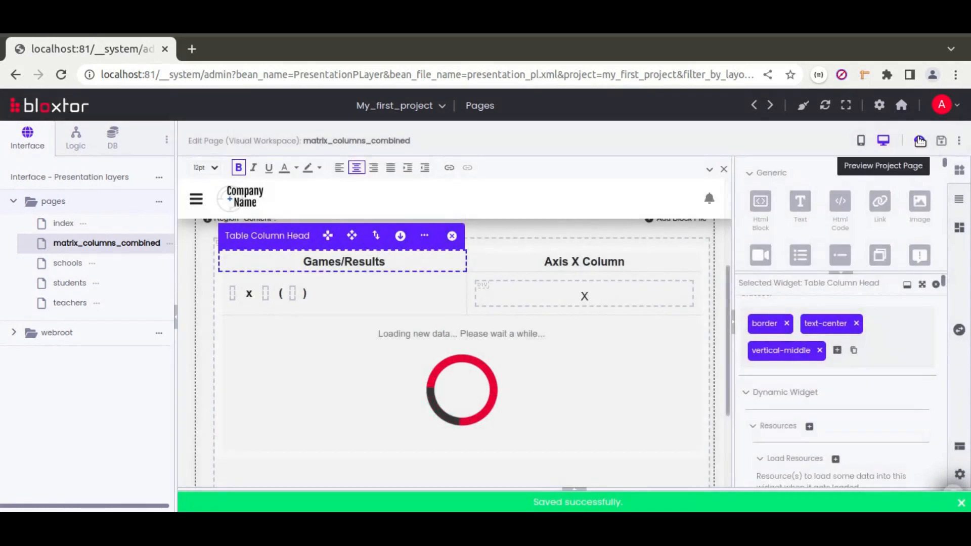
Preview the page, check the eight games listed against empty 1, x, 2 columns, then return to the editor.
{"action": "left_click", "coordinate": [919, 141]}
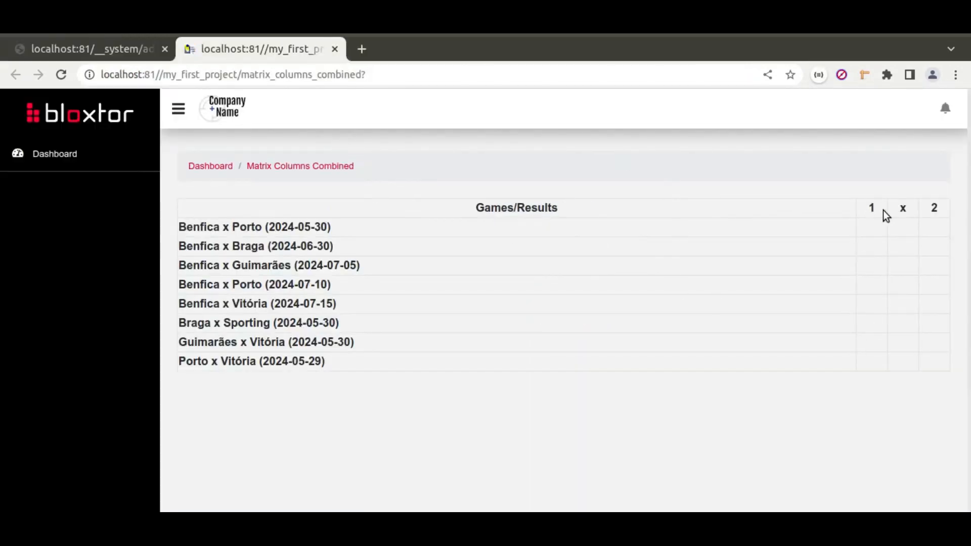
{"action": "mouse_move", "coordinate": [195, 226]}
{"action": "left_mouse_down"}
{"action": "mouse_move", "coordinate": [295, 226]}
{"action": "mouse_move", "coordinate": [293, 343]}
{"action": "mouse_move", "coordinate": [317, 362]}
{"action": "mouse_move", "coordinate": [194, 226]}
{"action": "left_mouse_up"}
{"action": "left_click", "coordinate": [328, 368]}
{"action": "left_click", "coordinate": [216, 231]}
{"action": "double_click", "coordinate": [200, 228]}
{"action": "left_click", "coordinate": [240, 227]}
{"action": "left_click_drag", "start_coordinate": [292, 227], "coordinate": [298, 227]}
{"action": "left_click", "coordinate": [937, 205]}
{"action": "left_click_drag", "start_coordinate": [878, 237], "coordinate": [926, 349]}
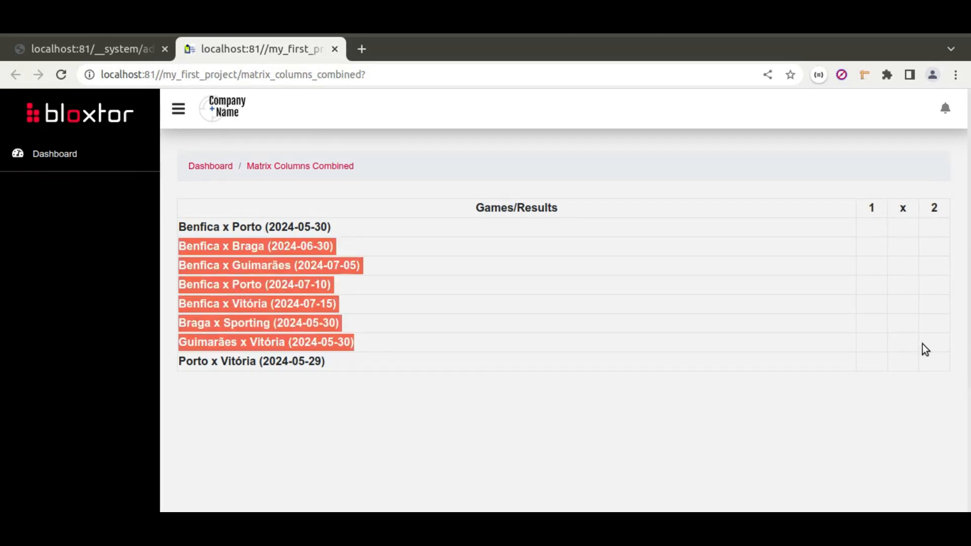
{"action": "left_click", "coordinate": [103, 55]}
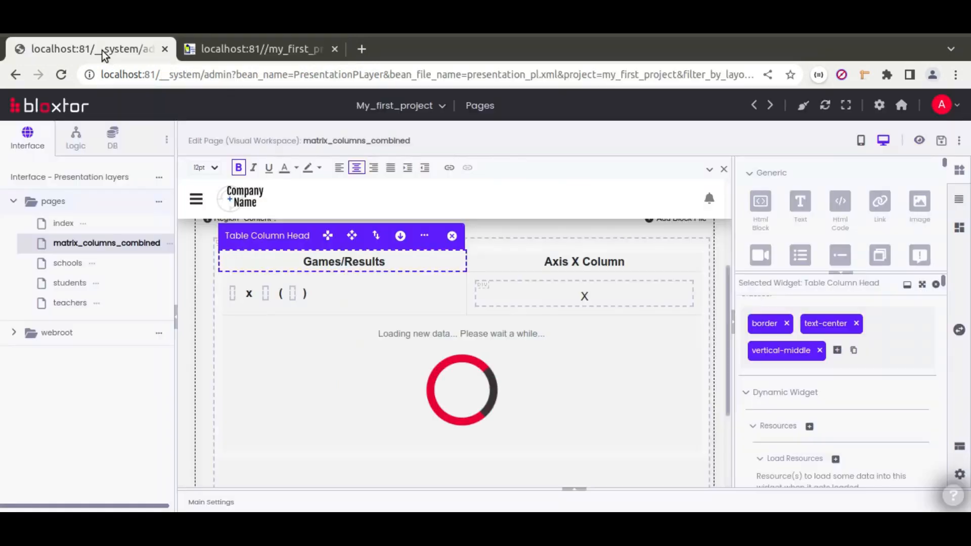
Select the matrix widget and widen its properties panel.
{"action": "left_click", "coordinate": [495, 240]}
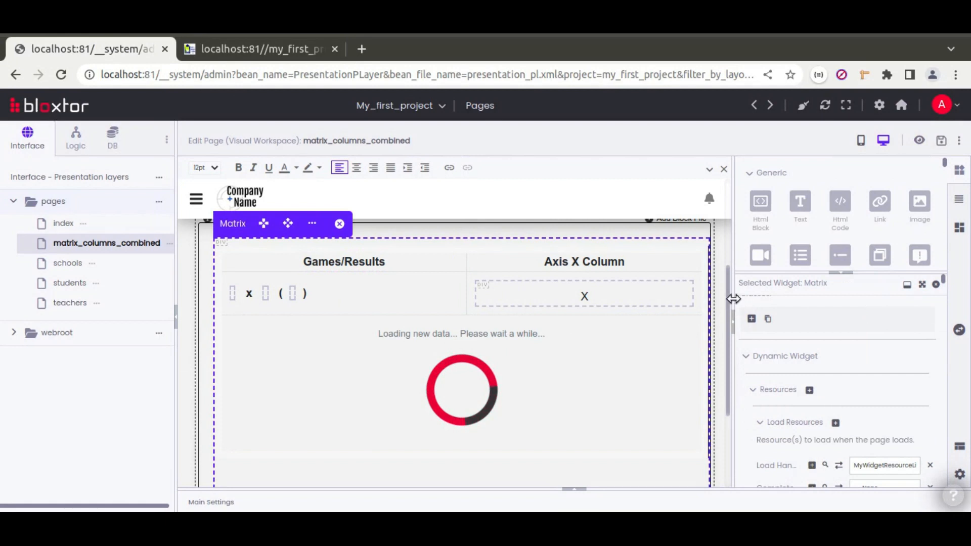
{"action": "left_click_drag", "start_coordinate": [733, 299], "coordinate": [671, 291]}
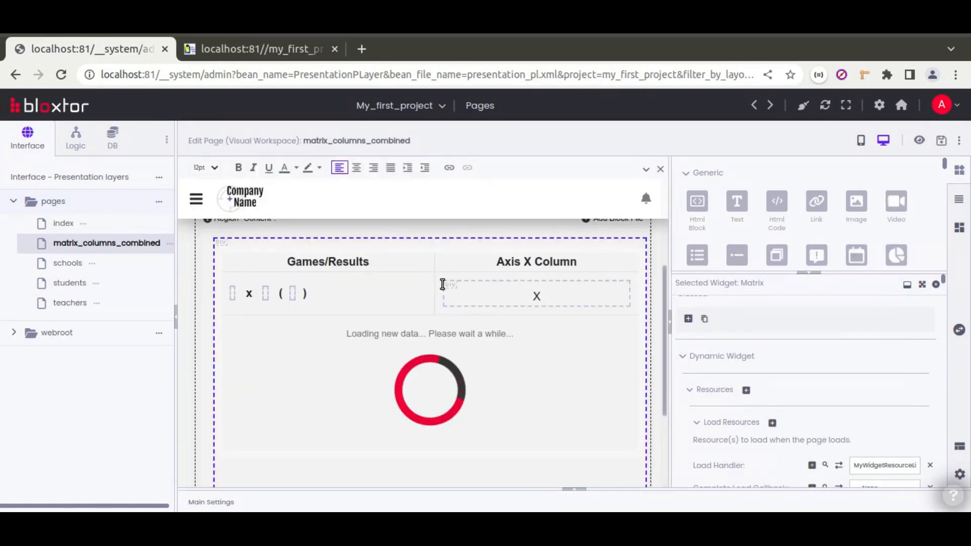
{"action": "scroll", "coordinate": [677, 370], "scroll_direction": "down", "scroll_amount": 2}
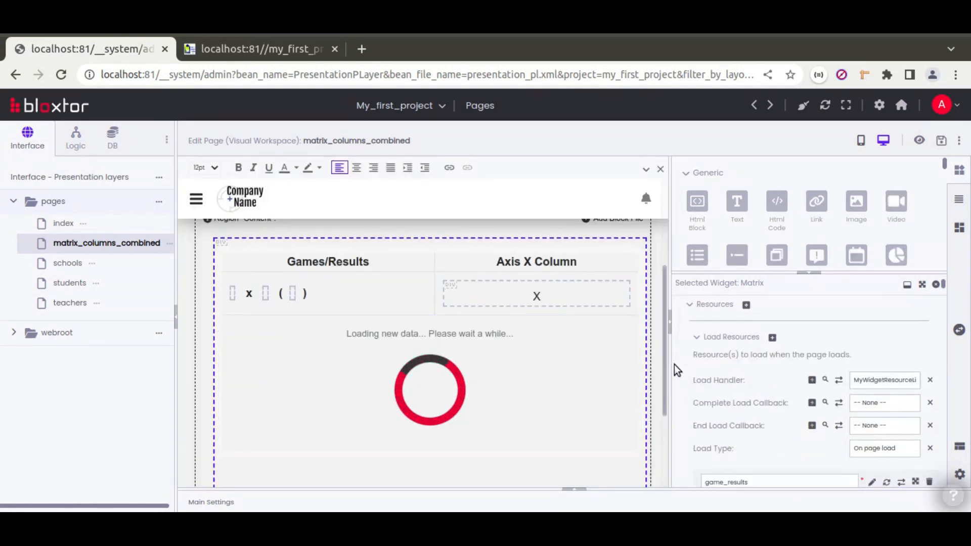
{"action": "scroll", "coordinate": [680, 386], "scroll_direction": "down", "scroll_amount": 6}
{"action": "scroll", "coordinate": [679, 387], "scroll_direction": "down", "scroll_amount": 8}
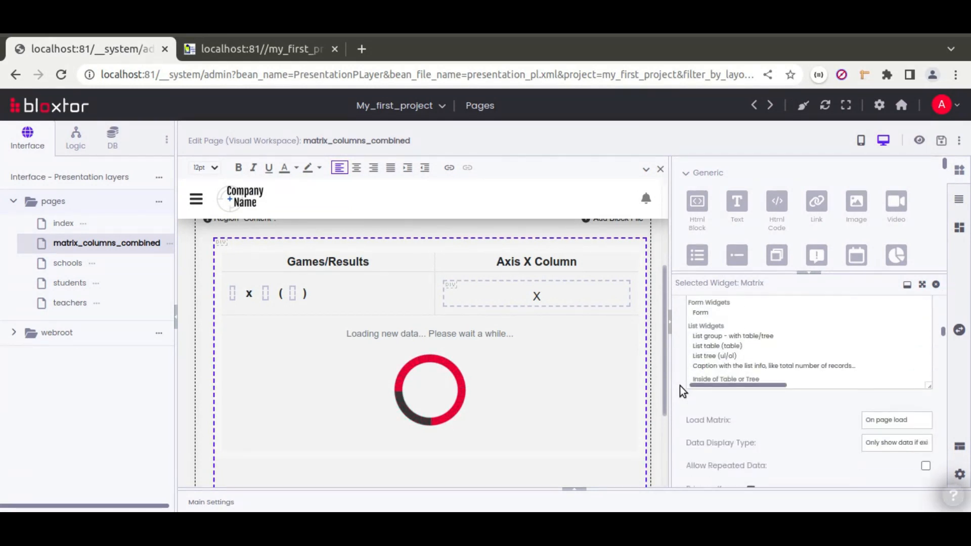
{"action": "scroll", "coordinate": [680, 387], "scroll_direction": "down", "scroll_amount": 4}
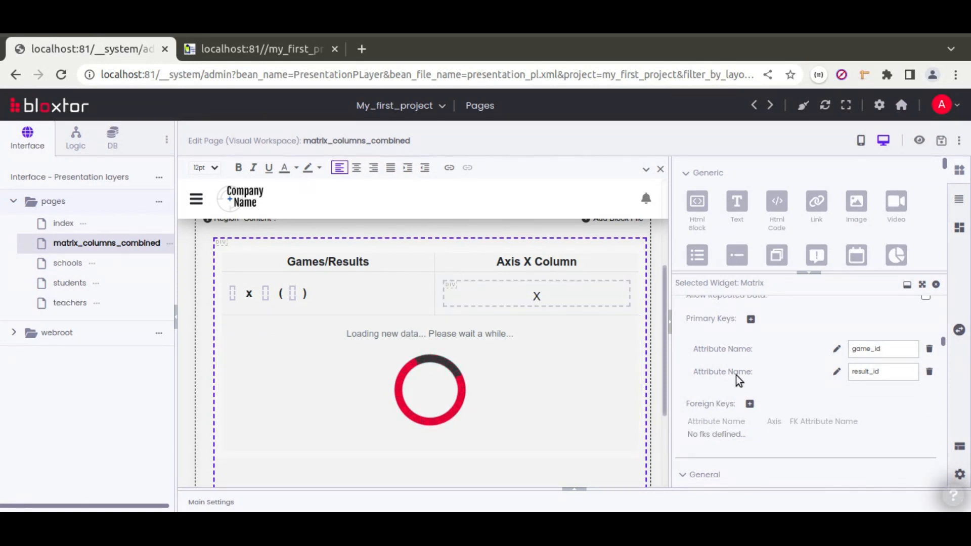
{"action": "scroll", "coordinate": [730, 373], "scroll_direction": "up", "scroll_amount": 2}
{"action": "scroll", "coordinate": [729, 372], "scroll_direction": "up", "scroll_amount": 4}
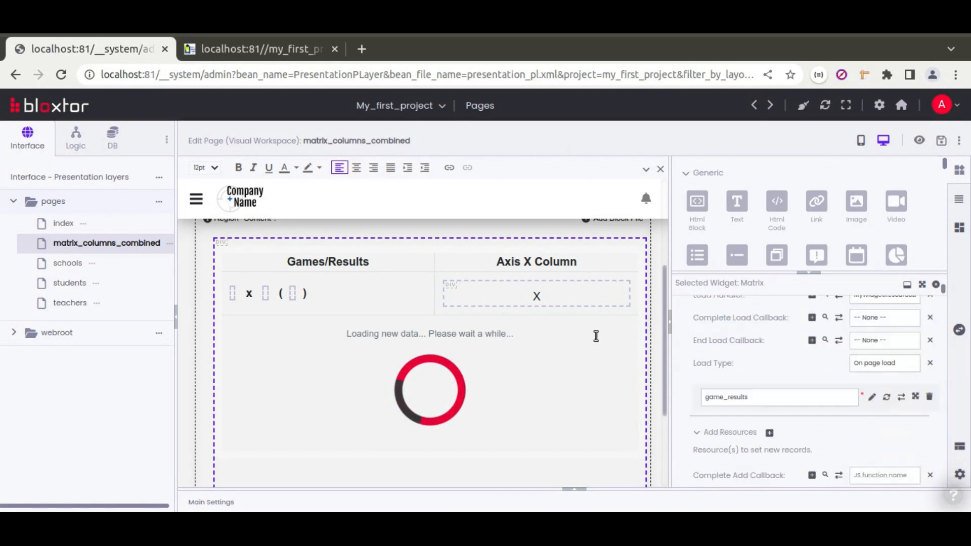
In Main Settings, expand the game_results resource and rename the first 'result' attribute to result_id.
{"action": "left_click", "coordinate": [580, 490]}
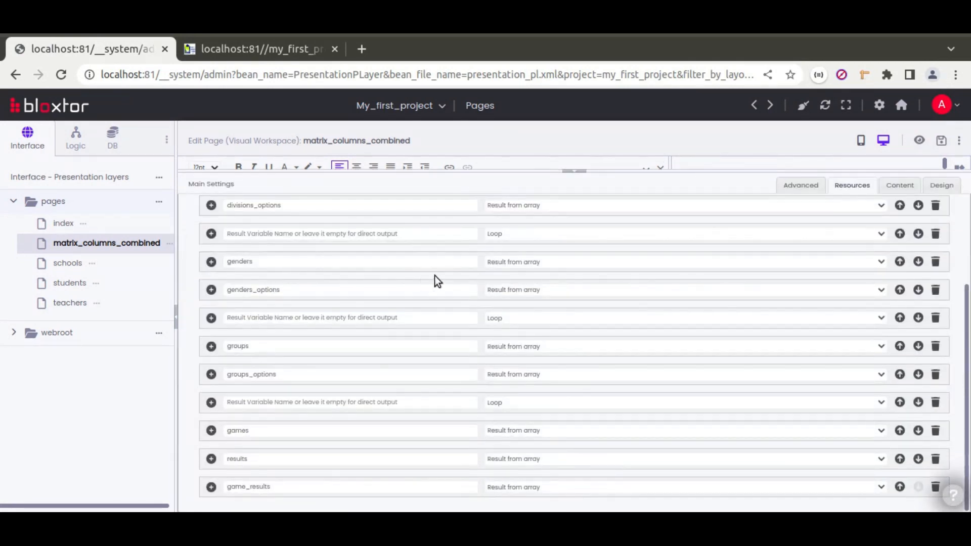
{"action": "scroll", "coordinate": [412, 336], "scroll_direction": "up", "scroll_amount": 4}
{"action": "scroll", "coordinate": [410, 336], "scroll_direction": "down", "scroll_amount": 4}
{"action": "left_click", "coordinate": [210, 487]}
{"action": "scroll", "coordinate": [392, 362], "scroll_direction": "down", "scroll_amount": 8}
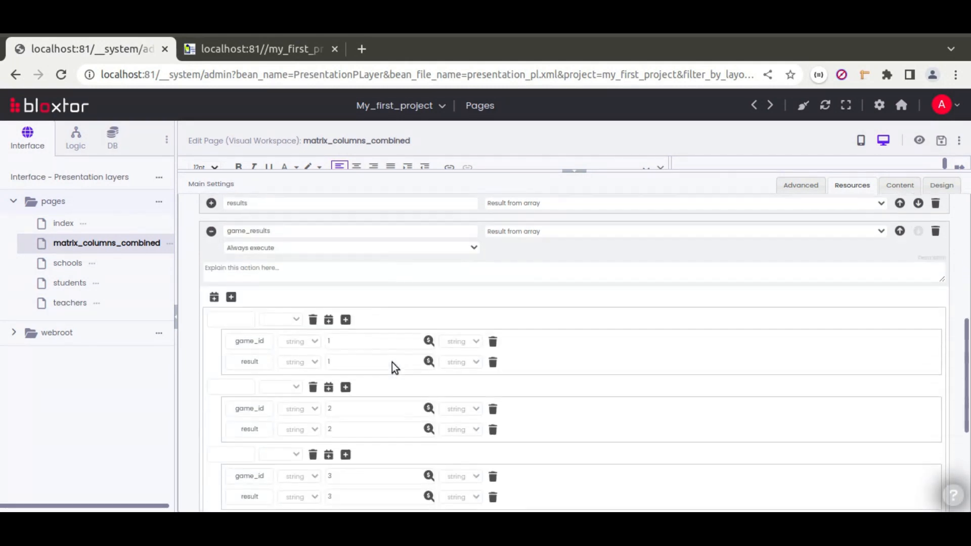
{"action": "left_click", "coordinate": [267, 278]}
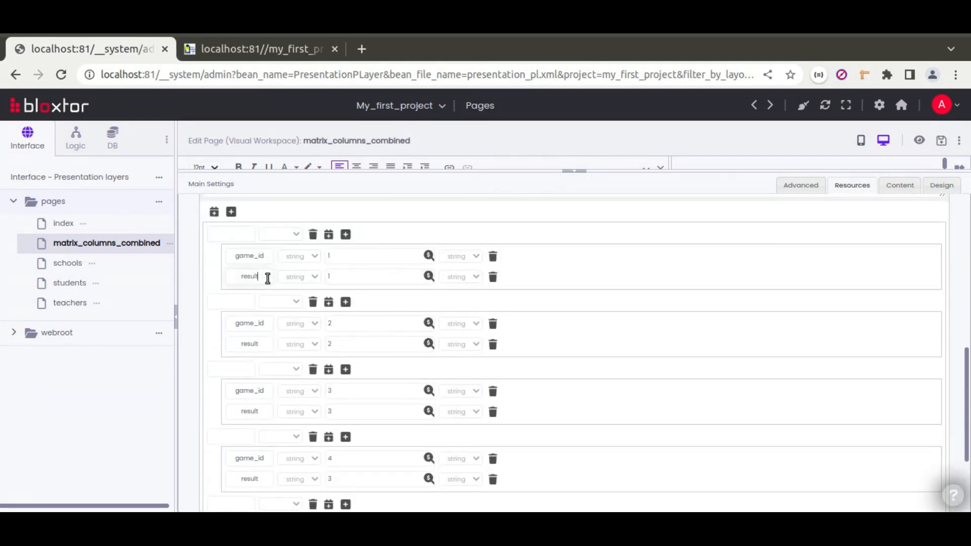
{"action": "type", "text": "_id"}
Confirm in Calc's Result Table sheet that the key column is result_id, then return to Bloxtor.
{"action": "left_click", "coordinate": [766, 522]}
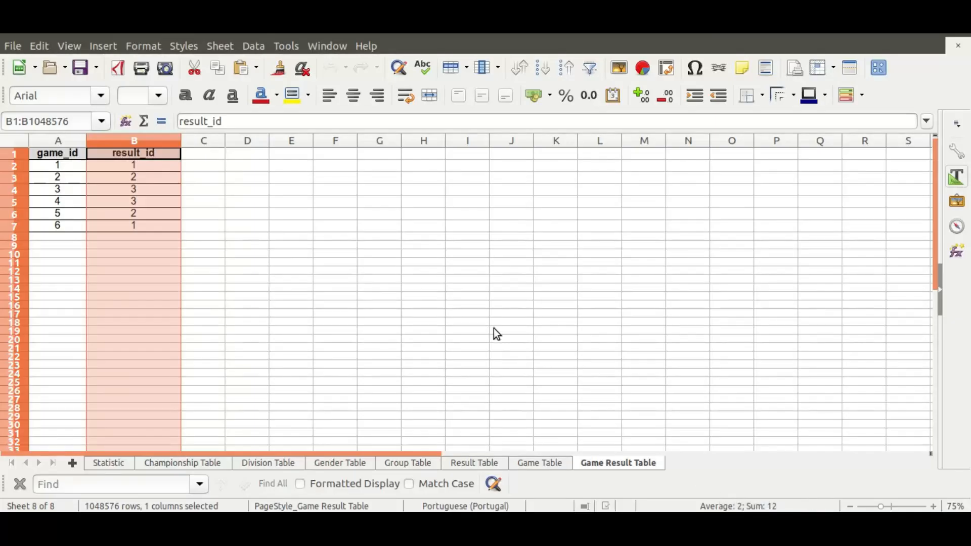
{"action": "left_click", "coordinate": [118, 156]}
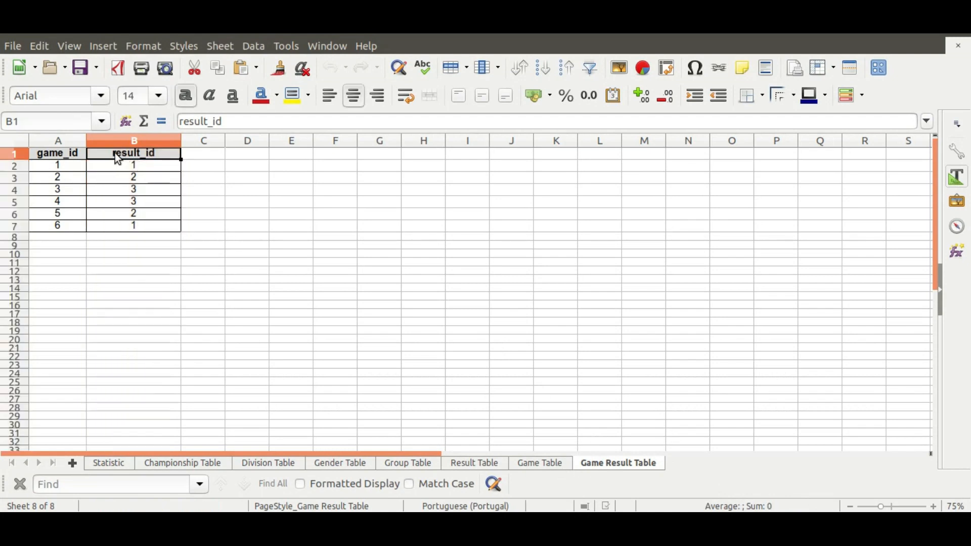
{"action": "left_click", "coordinate": [479, 462]}
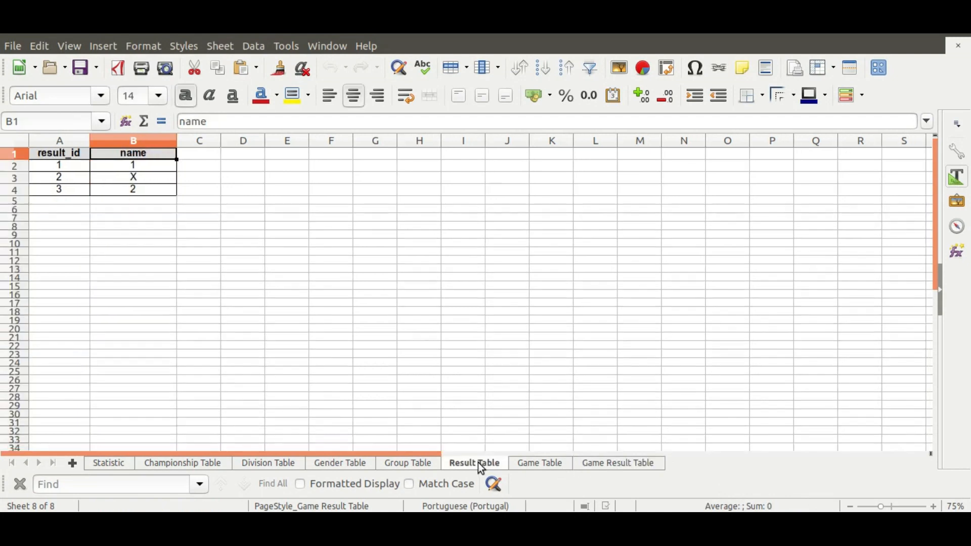
{"action": "left_click", "coordinate": [72, 155]}
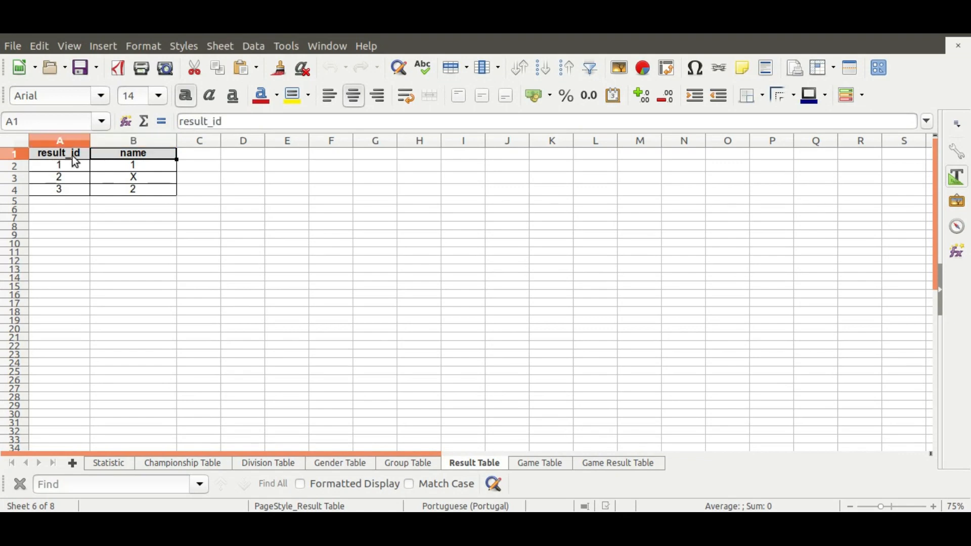
{"action": "key", "text": "alt+Tab"}
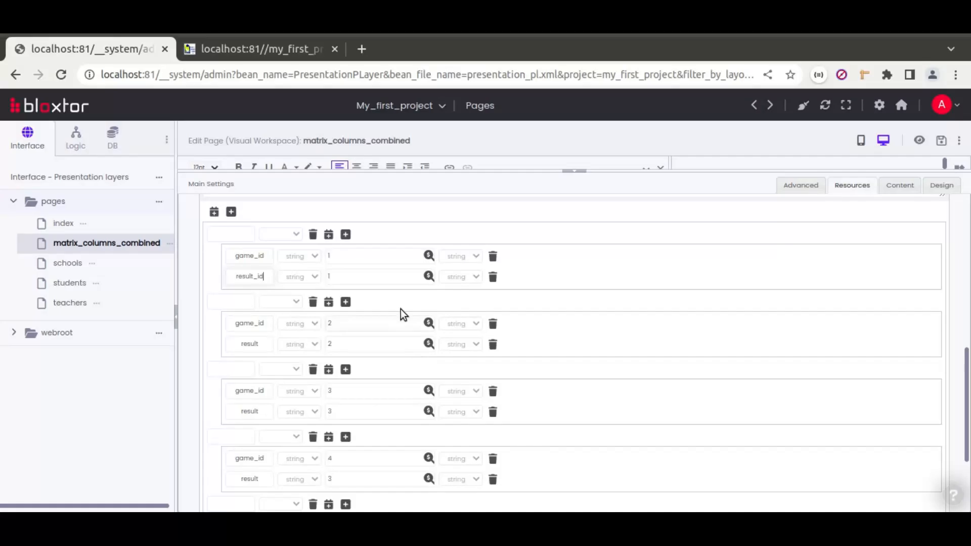
Rename the 'result' attribute to result_id in the remaining game_results rows.
{"action": "double_click", "coordinate": [252, 277]}
{"action": "key", "text": "ctrl+c"}
{"action": "double_click", "coordinate": [249, 343]}
{"action": "double_click", "coordinate": [253, 411]}
{"action": "key", "text": "ctrl+v"}
{"action": "double_click", "coordinate": [253, 479]}
{"action": "key", "text": "ctrl+v"}
{"action": "scroll", "coordinate": [253, 397], "scroll_direction": "down", "scroll_amount": 2}
{"action": "double_click", "coordinate": [255, 405]}
{"action": "key", "text": "ctrl+v"}
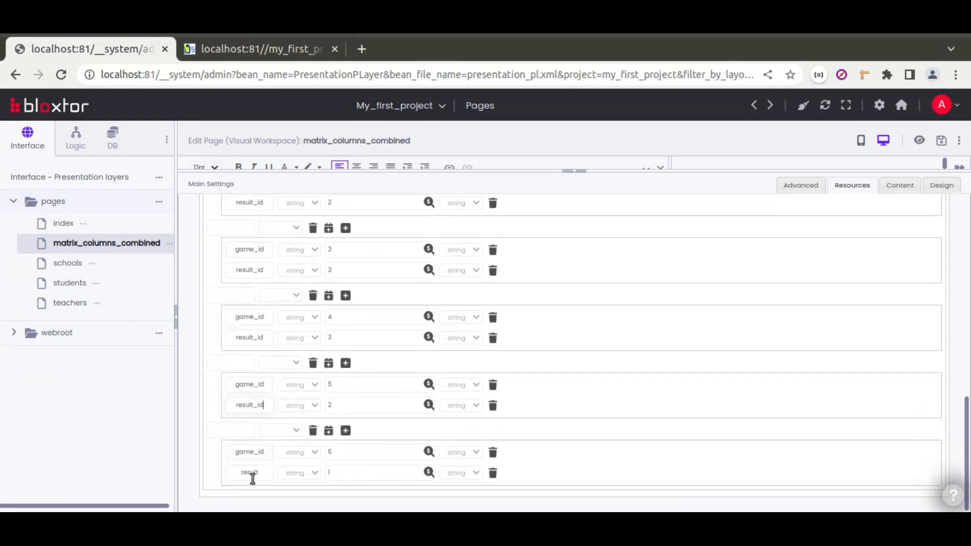
{"action": "double_click", "coordinate": [250, 473]}
{"action": "key", "text": "ctrl+v"}
{"action": "left_click", "coordinate": [574, 174]}
Try a Matrix foreign key result → result_id, delete it again, and save the page.
{"action": "scroll", "coordinate": [687, 372], "scroll_direction": "down", "scroll_amount": 10}
{"action": "scroll", "coordinate": [688, 371], "scroll_direction": "down", "scroll_amount": 10}
{"action": "scroll", "coordinate": [680, 380], "scroll_direction": "down", "scroll_amount": 4}
{"action": "left_click", "coordinate": [748, 405]}
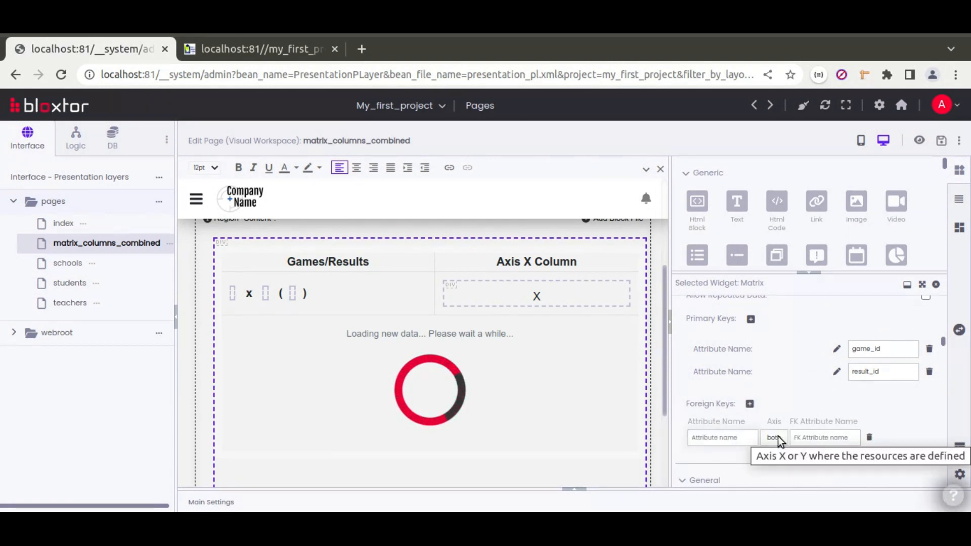
{"action": "left_click", "coordinate": [718, 438]}
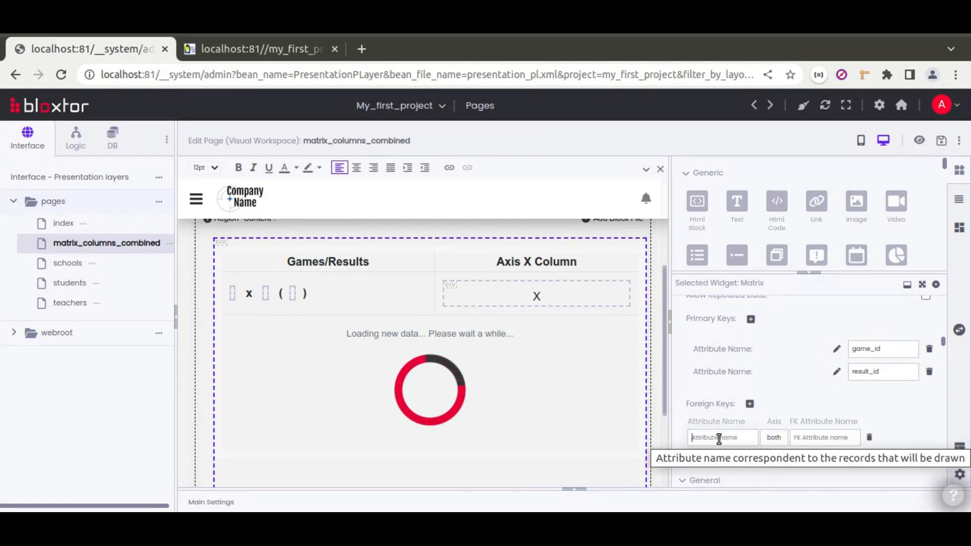
{"action": "type", "text": "resul"}
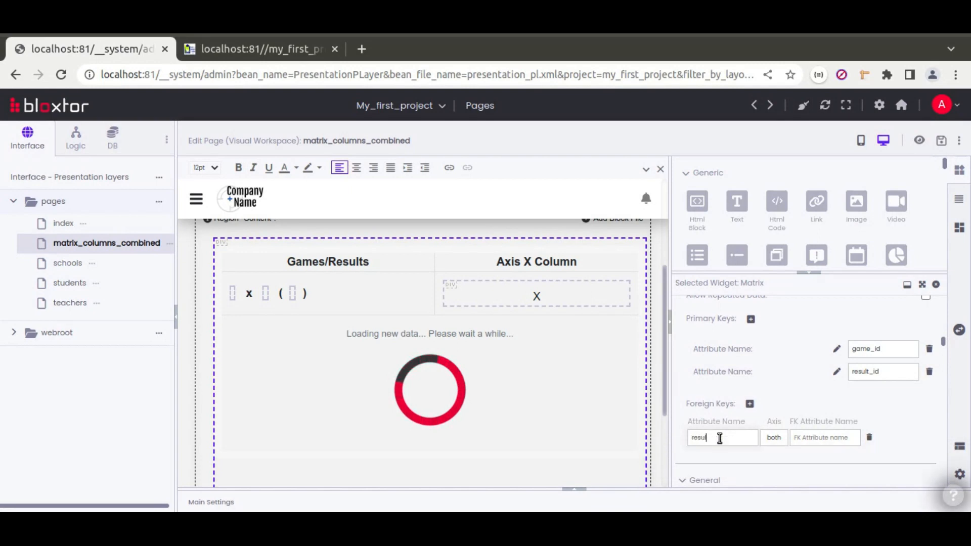
{"action": "type", "text": "t"}
{"action": "left_click", "coordinate": [820, 435]}
{"action": "type", "text": "result_id"}
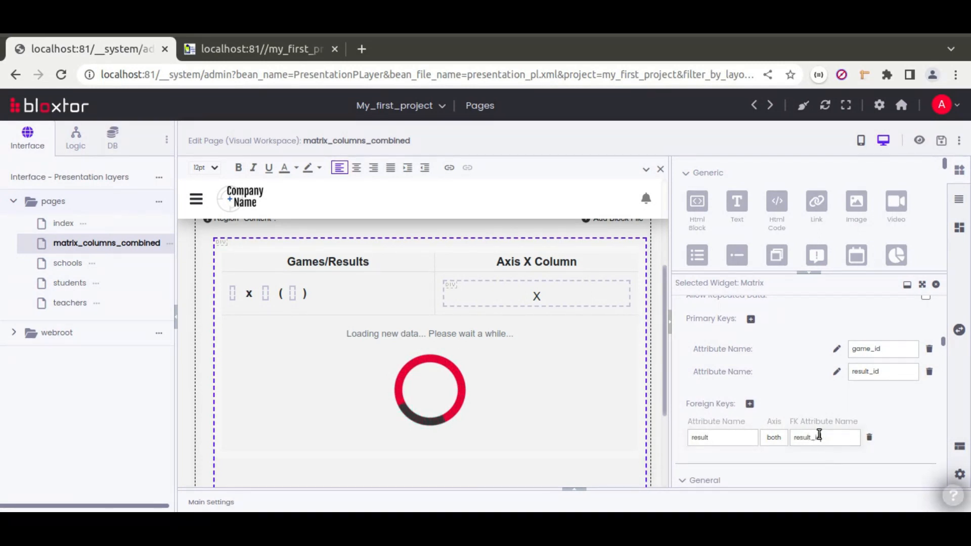
{"action": "left_click", "coordinate": [868, 437]}
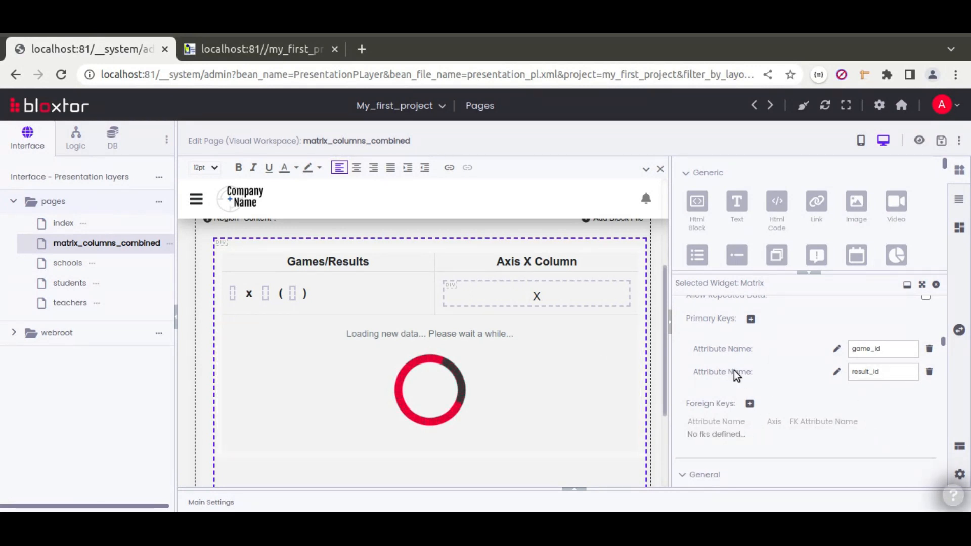
{"action": "left_click", "coordinate": [921, 140]}
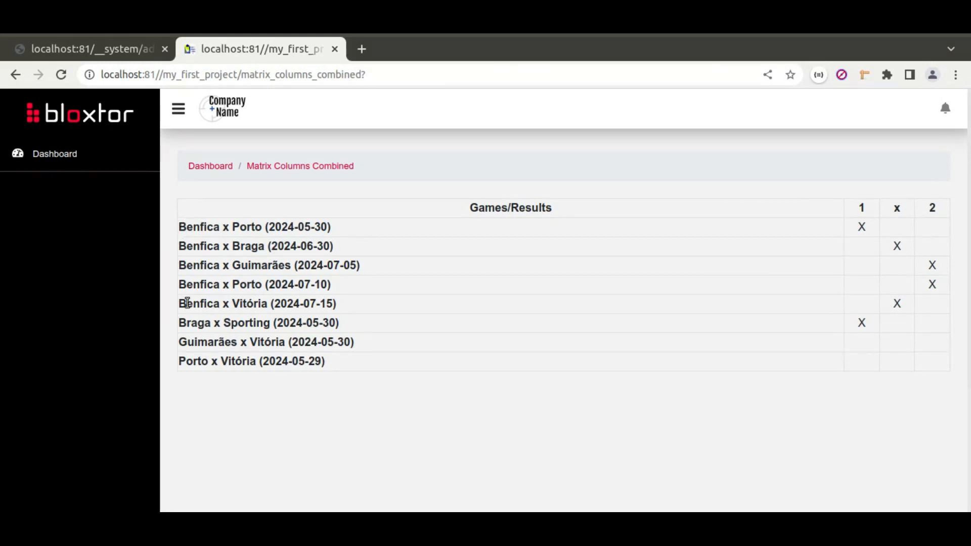
Inspect the first two games' rows in the preview, then return to the editor.
{"action": "left_click_drag", "start_coordinate": [194, 227], "coordinate": [335, 228]}
{"action": "left_click_drag", "start_coordinate": [199, 246], "coordinate": [347, 248]}
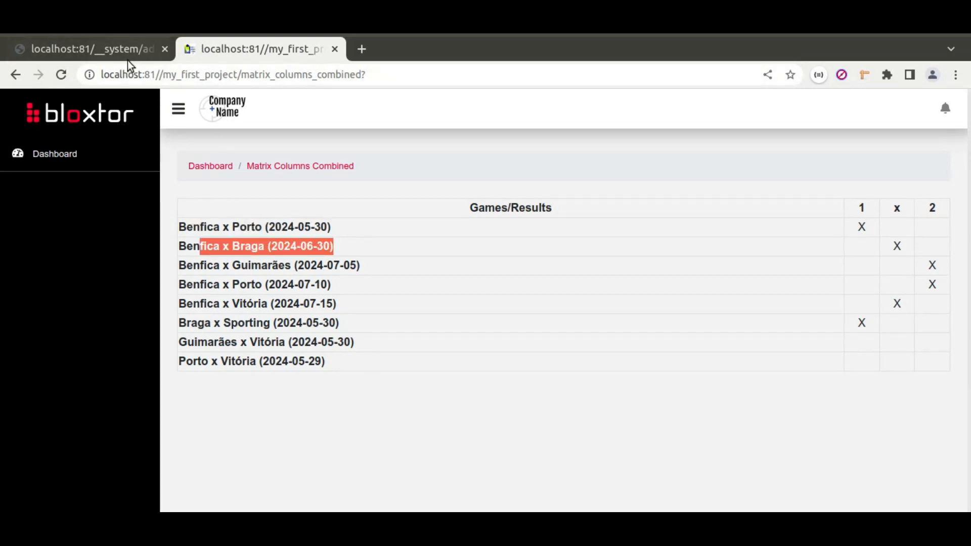
{"action": "left_click", "coordinate": [111, 50]}
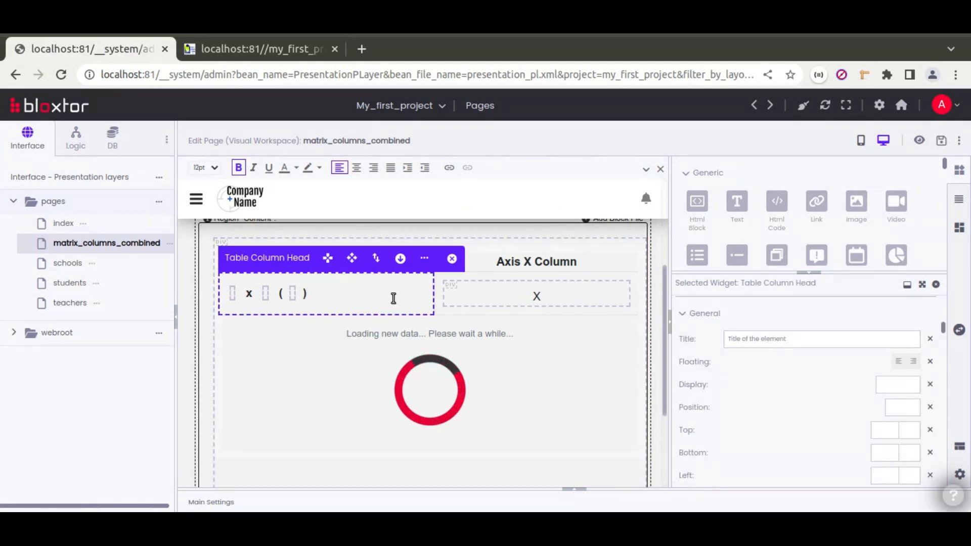
Compare against the Game/Result table on Calc's Statistic sheet, then switch back to Bloxtor.
{"action": "key", "text": "alt+Tab"}
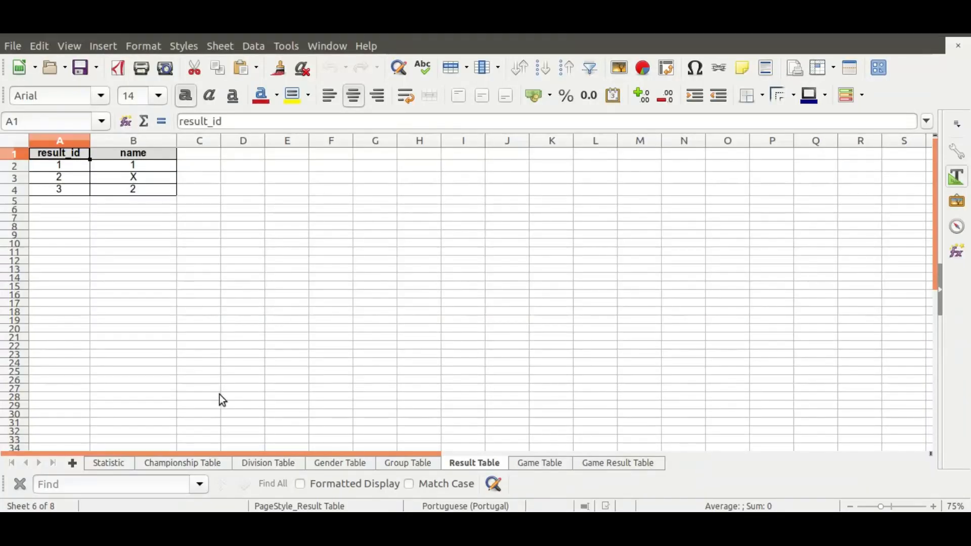
{"action": "left_click", "coordinate": [121, 463]}
{"action": "left_click", "coordinate": [191, 196]}
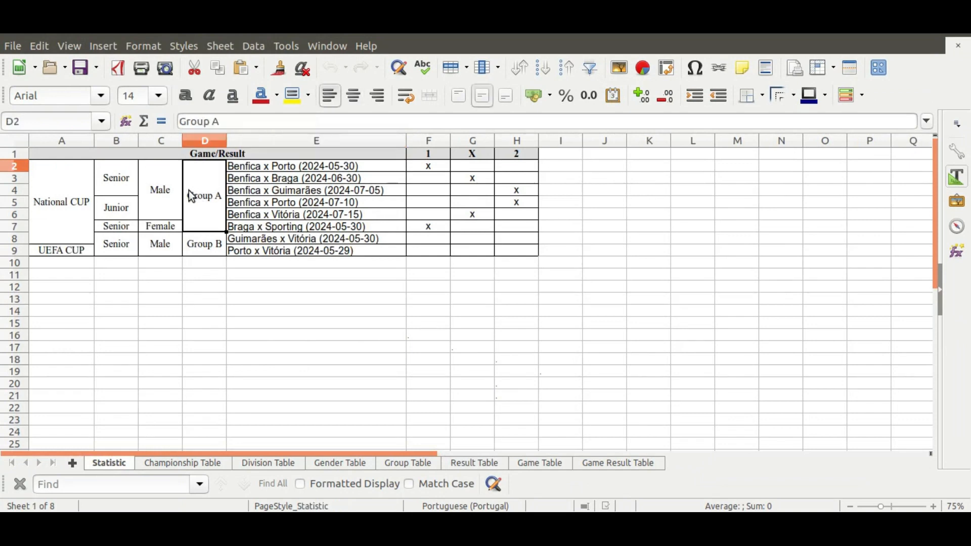
{"action": "key", "text": "Left"}
{"action": "key", "text": "Left"}
{"action": "key", "text": "Left"}
{"action": "key", "text": "alt+Tab"}
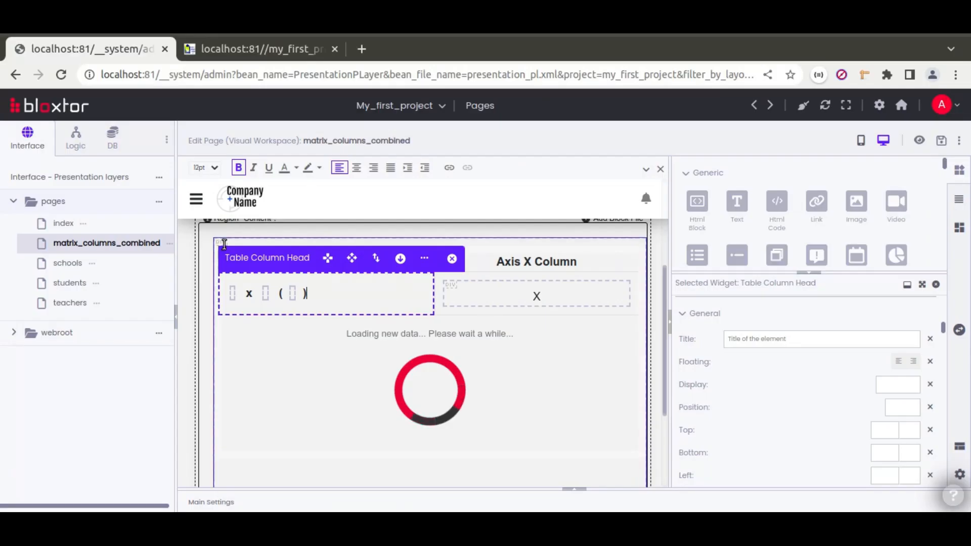
Open the matrix's Table Body properties from the Axis X column and add one cell to its row.
{"action": "right_click", "coordinate": [474, 273]}
{"action": "left_click", "coordinate": [474, 273]}
{"action": "scroll", "coordinate": [841, 228], "scroll_direction": "down", "scroll_amount": 5}
{"action": "left_click_drag", "start_coordinate": [779, 272], "coordinate": [774, 357]}
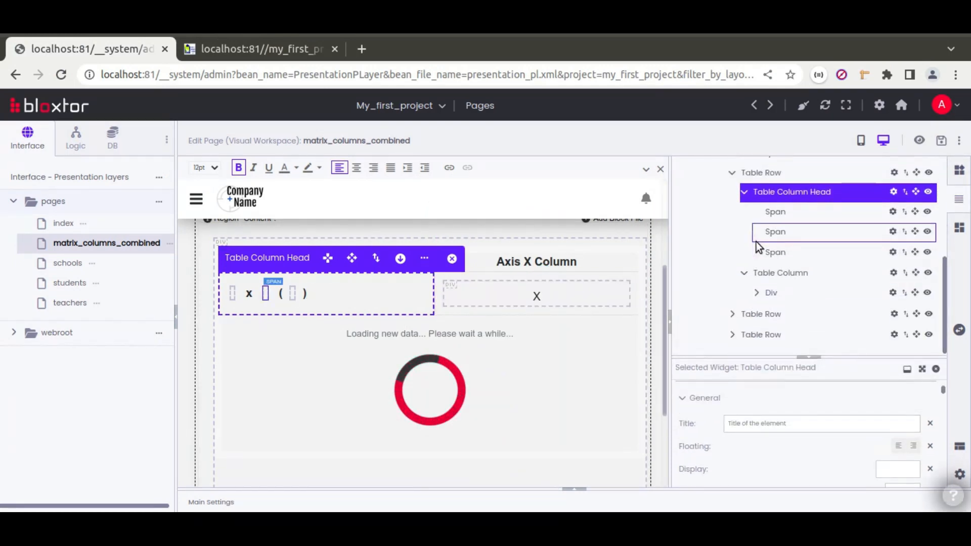
{"action": "scroll", "coordinate": [757, 242], "scroll_direction": "up", "scroll_amount": 2}
{"action": "left_click", "coordinate": [757, 241]}
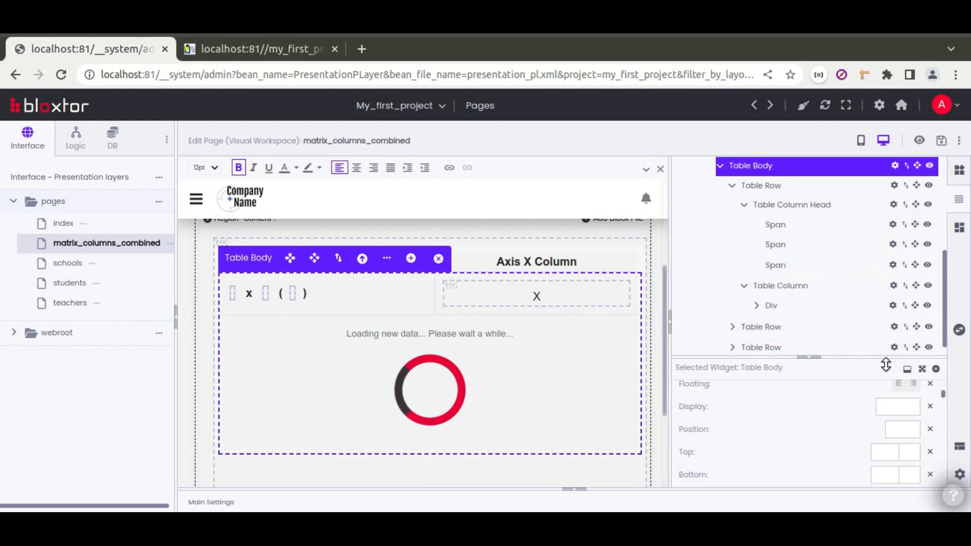
{"action": "left_click", "coordinate": [922, 369]}
{"action": "scroll", "coordinate": [778, 338], "scroll_direction": "down", "scroll_amount": 10}
{"action": "scroll", "coordinate": [776, 336], "scroll_direction": "up", "scroll_amount": 10}
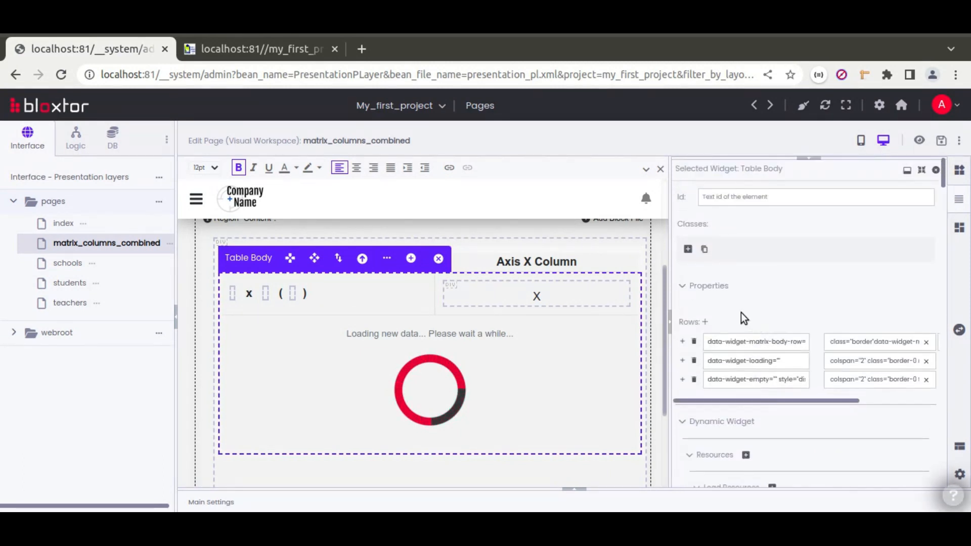
{"action": "left_click", "coordinate": [682, 342]}
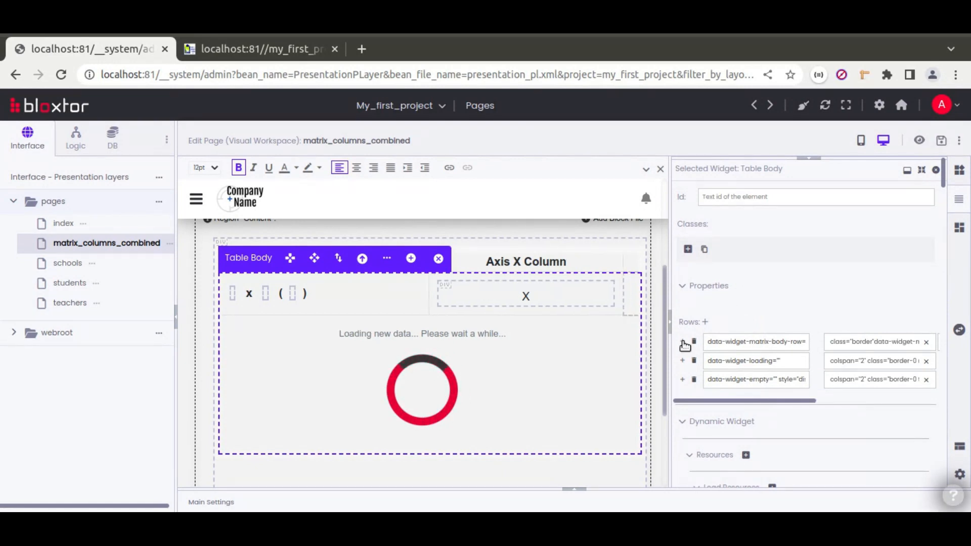
Add three more cells to the body row and move the X column to the right end.
{"action": "left_click", "coordinate": [683, 342]}
{"action": "left_click", "coordinate": [683, 342]}
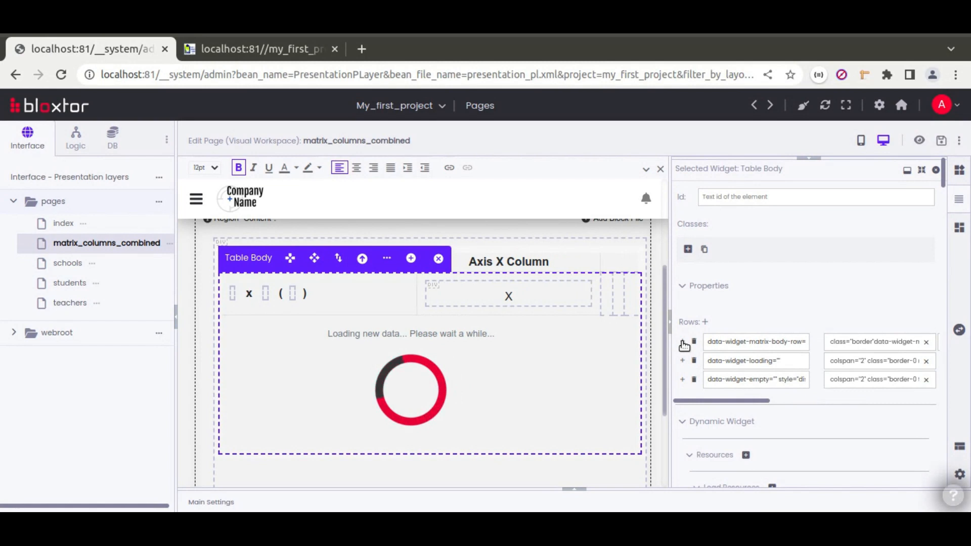
{"action": "left_click", "coordinate": [683, 342]}
{"action": "left_click", "coordinate": [429, 306]}
{"action": "left_click", "coordinate": [386, 259]}
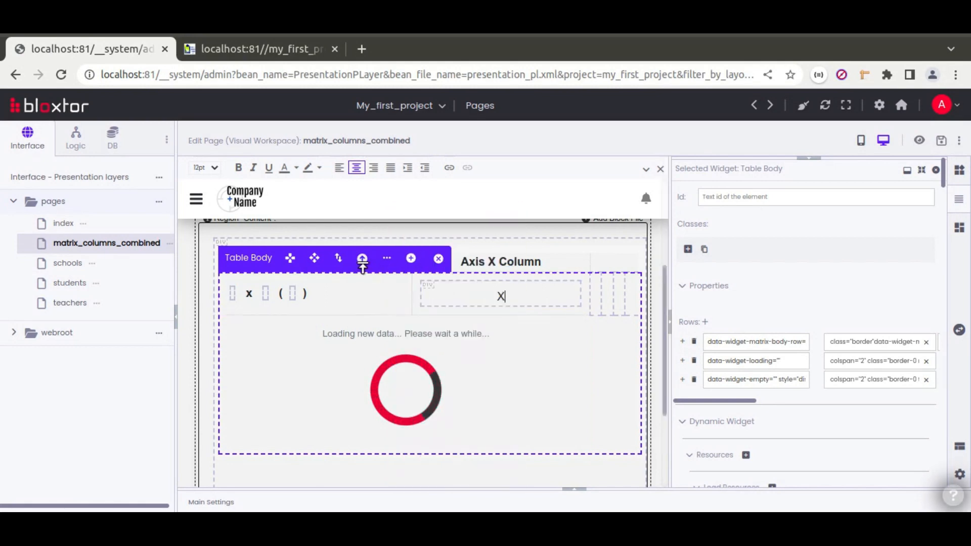
{"action": "left_click", "coordinate": [415, 298]}
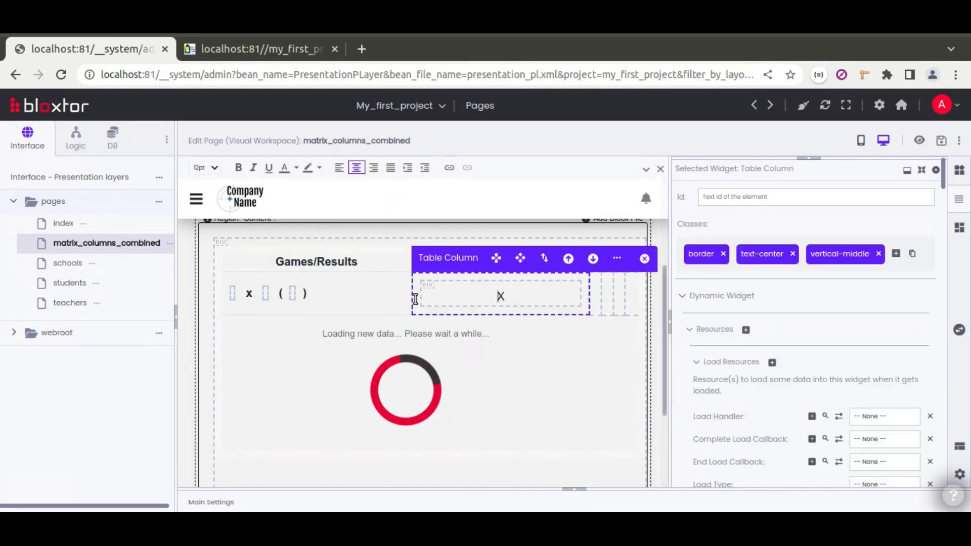
{"action": "left_click", "coordinate": [592, 259]}
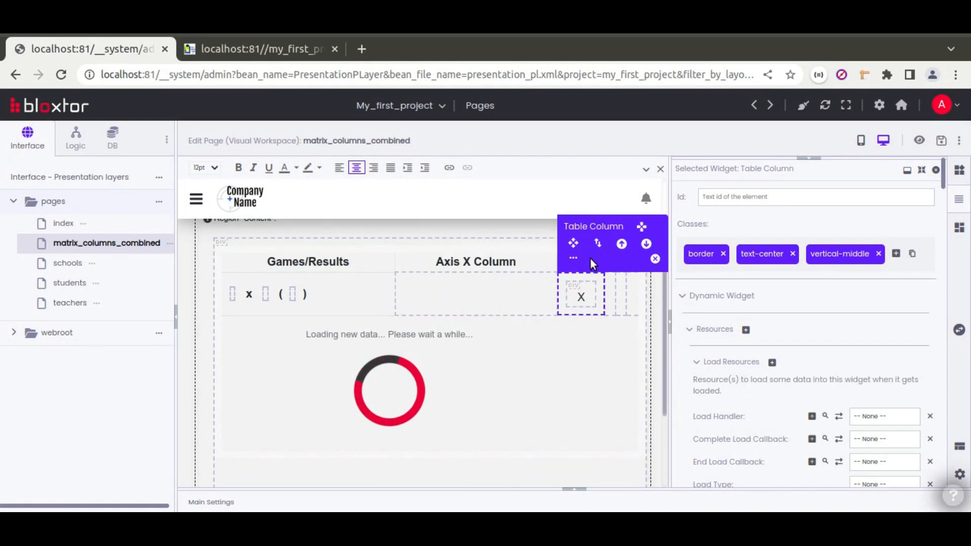
{"action": "left_click", "coordinate": [647, 245]}
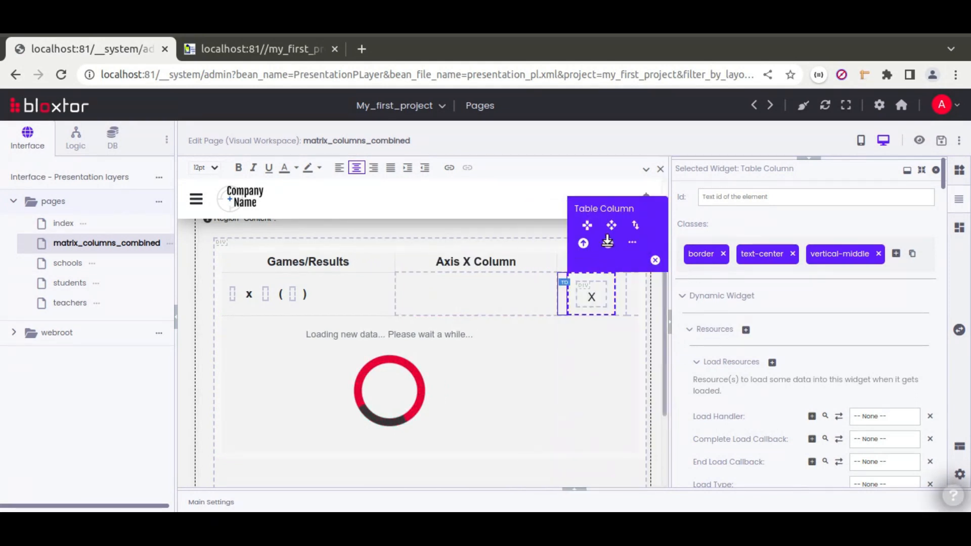
{"action": "left_click", "coordinate": [606, 241]}
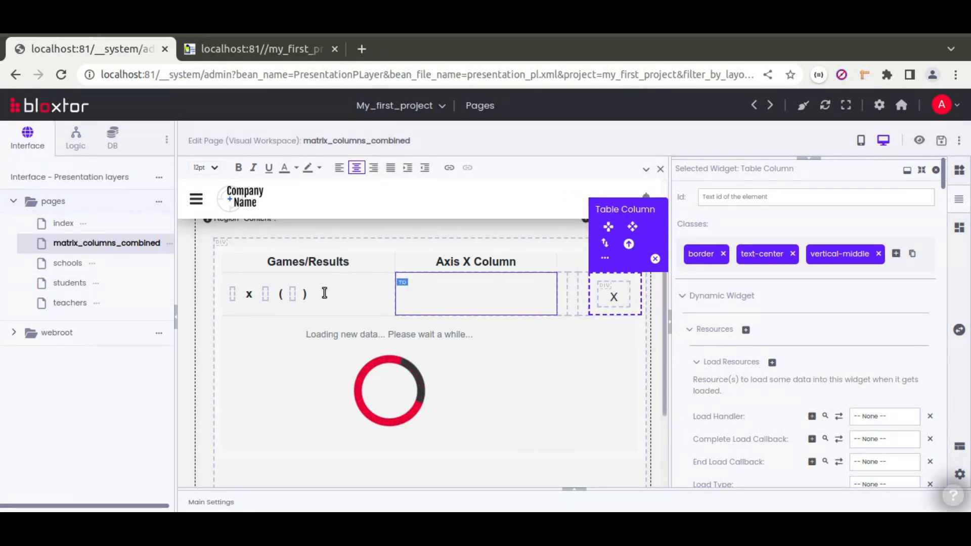
Move the game-name template cell right until it sits just beside the X cell.
{"action": "left_click", "coordinate": [362, 296]}
{"action": "left_click", "coordinate": [398, 259]}
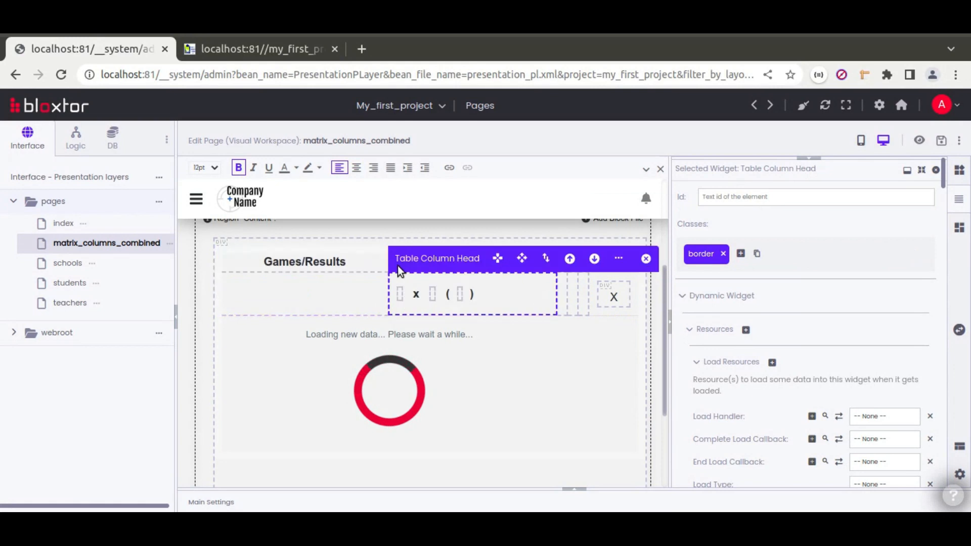
{"action": "left_click", "coordinate": [594, 258]}
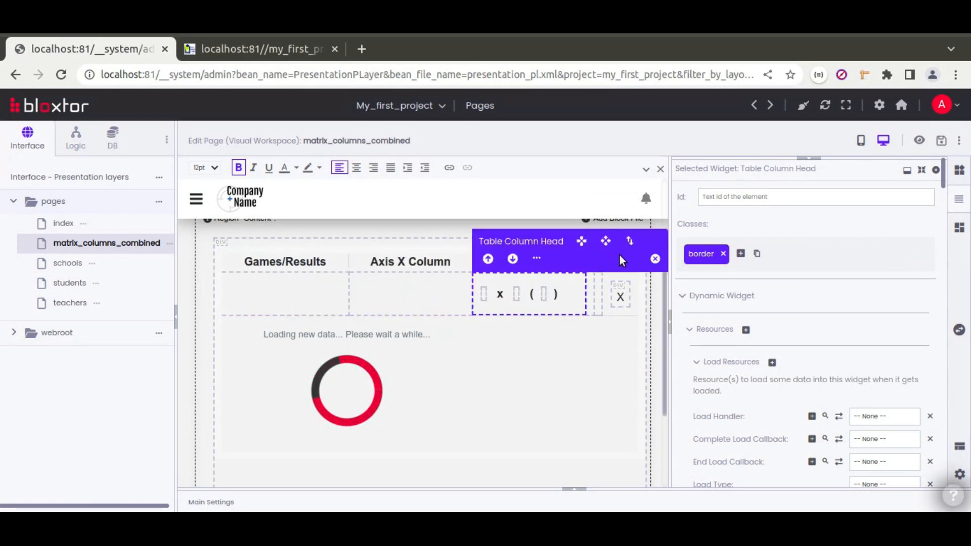
{"action": "left_click", "coordinate": [514, 258]}
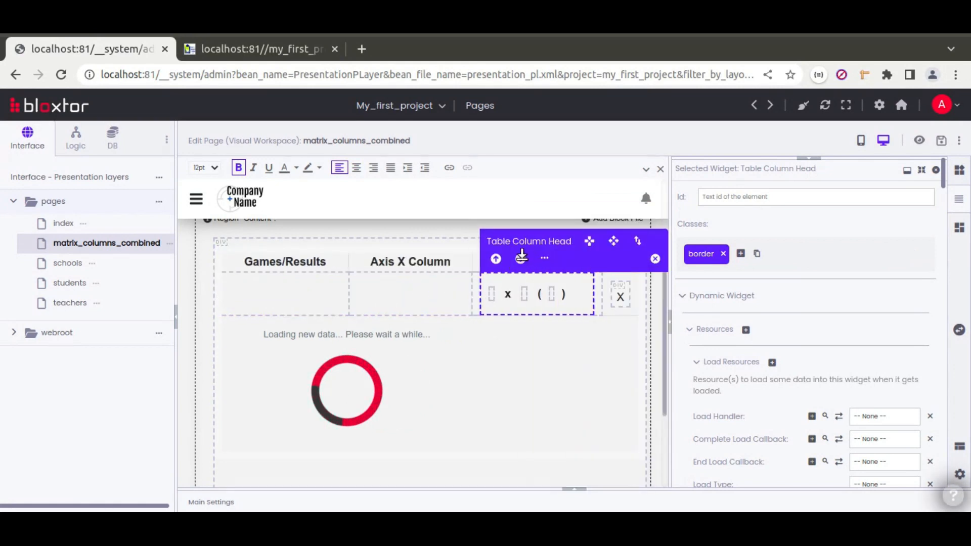
{"action": "left_click", "coordinate": [522, 257]}
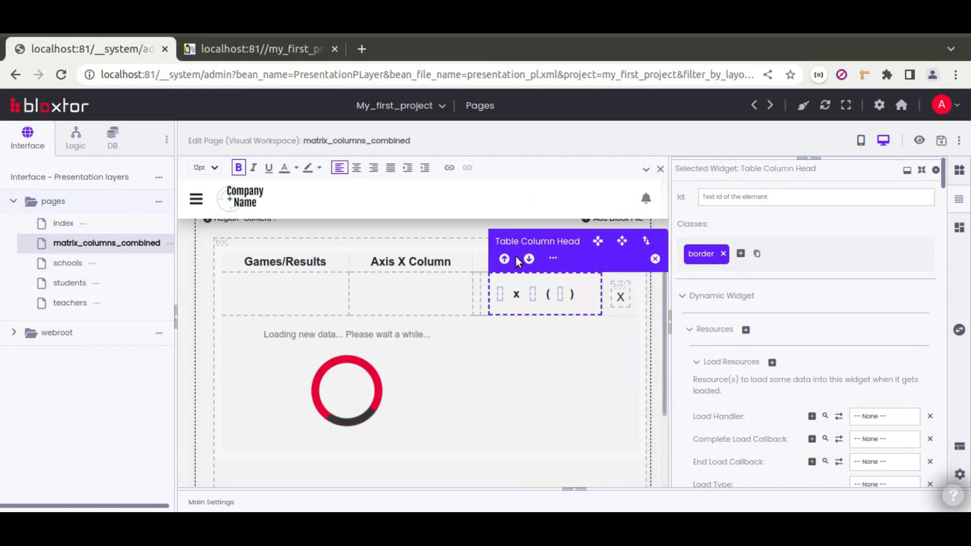
{"action": "left_click", "coordinate": [528, 257]}
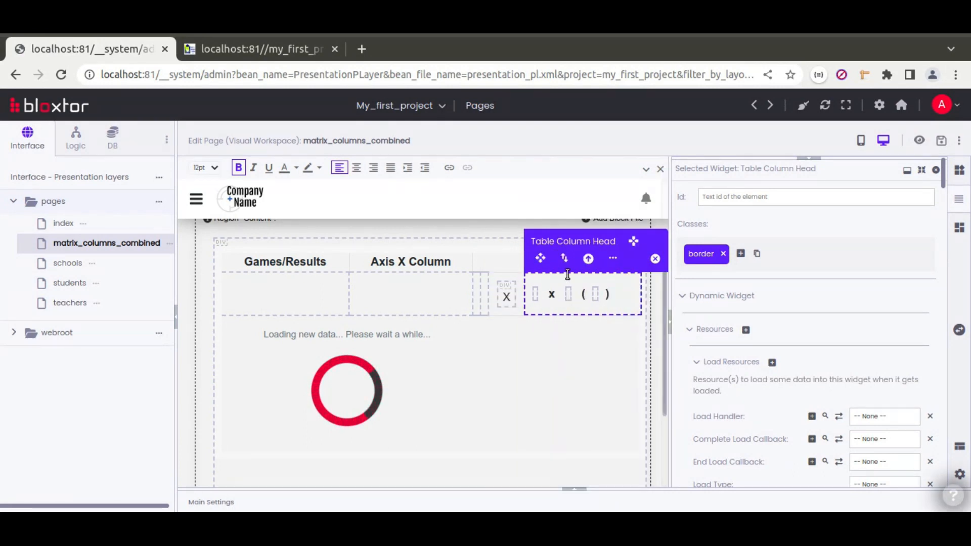
{"action": "left_click", "coordinate": [587, 258]}
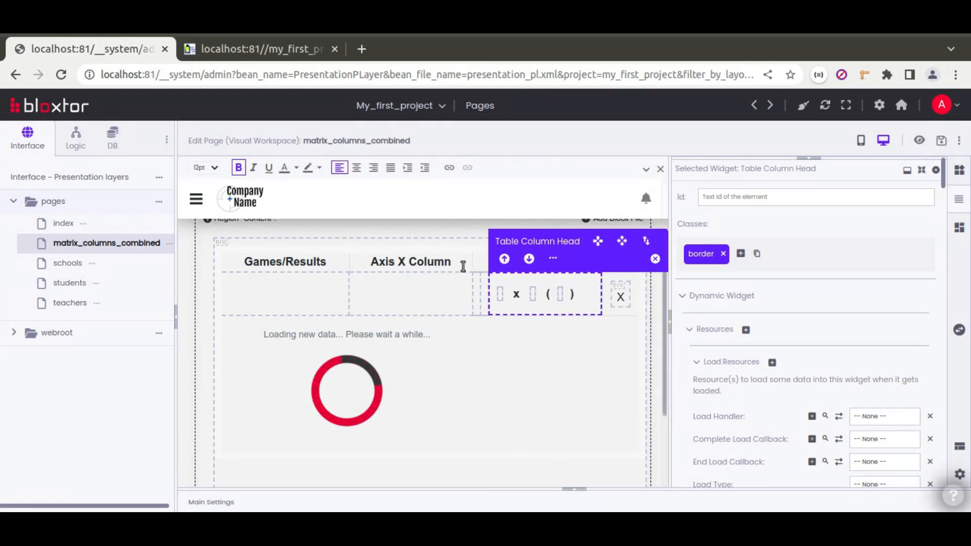
{"action": "left_click", "coordinate": [306, 262]}
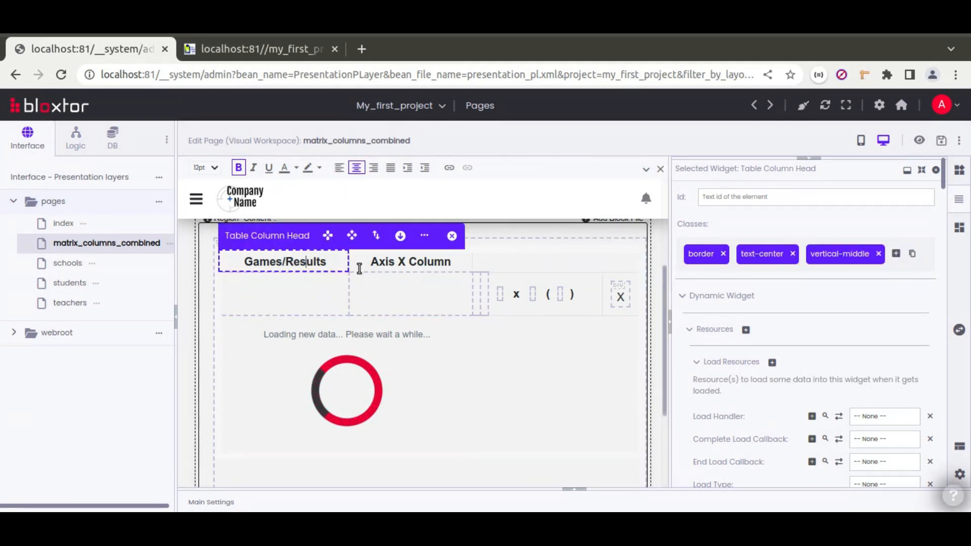
Give the Games/Results header an extra attribute colspan with value 5.
{"action": "scroll", "coordinate": [678, 342], "scroll_direction": "down", "scroll_amount": 15}
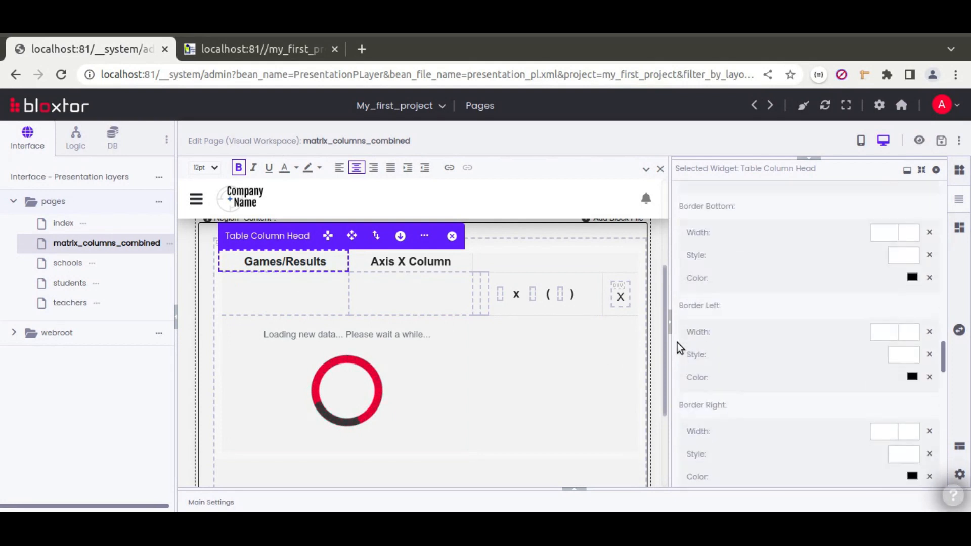
{"action": "scroll", "coordinate": [683, 342], "scroll_direction": "up", "scroll_amount": 5}
{"action": "left_click", "coordinate": [720, 289]}
{"action": "scroll", "coordinate": [728, 298], "scroll_direction": "up", "scroll_amount": 5}
{"action": "left_click", "coordinate": [708, 312]}
{"action": "scroll", "coordinate": [709, 312], "scroll_direction": "down", "scroll_amount": 1}
{"action": "left_click", "coordinate": [708, 291]}
{"action": "left_click", "coordinate": [705, 324]}
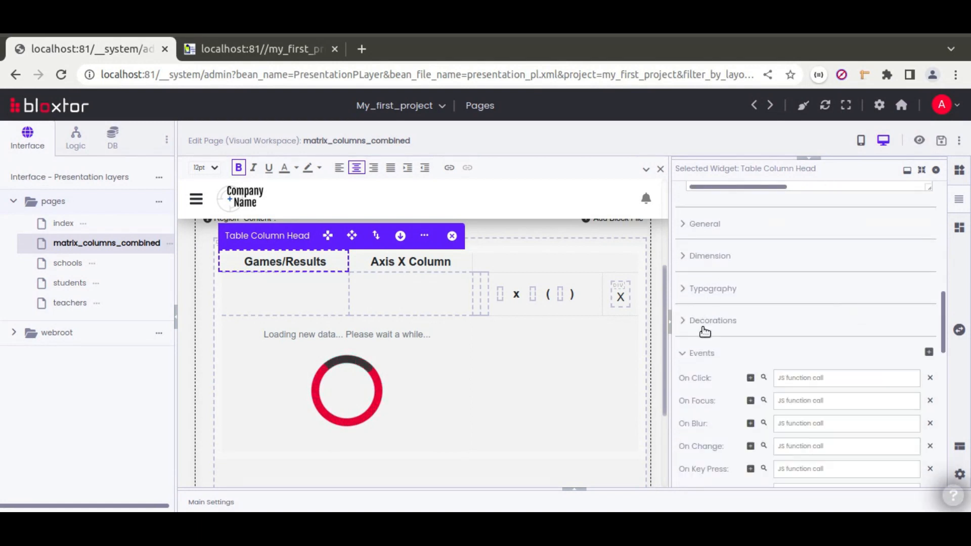
{"action": "left_click", "coordinate": [698, 350]}
{"action": "scroll", "coordinate": [739, 342], "scroll_direction": "down", "scroll_amount": 2}
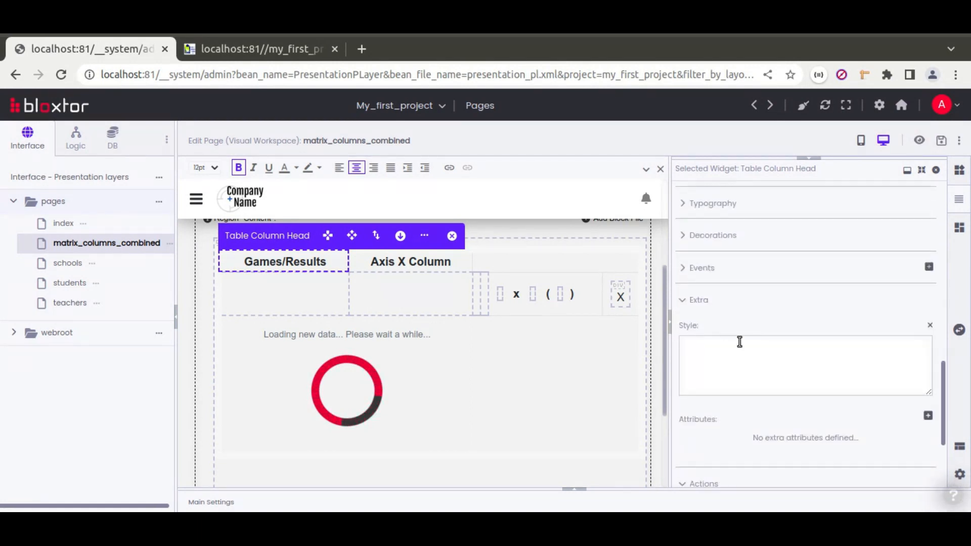
{"action": "left_click", "coordinate": [928, 415]}
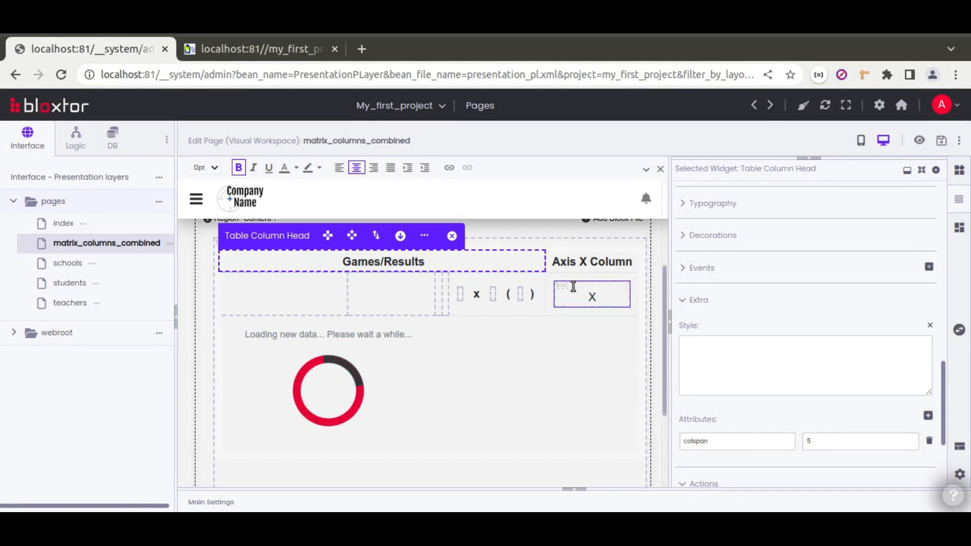
Check the headers and the first empty body cell to verify the five-column span.
{"action": "left_click_drag", "start_coordinate": [555, 262], "coordinate": [630, 263]}
{"action": "left_click", "coordinate": [496, 261]}
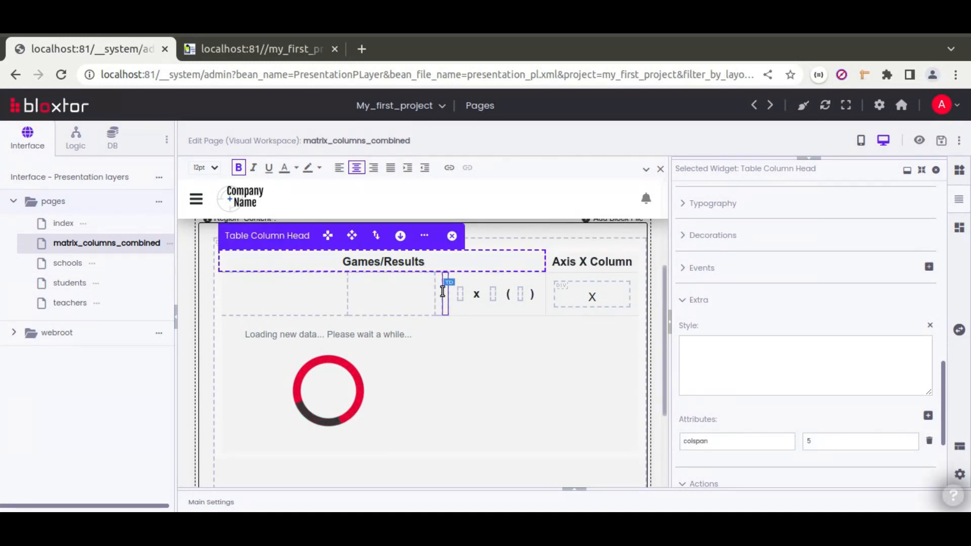
{"action": "left_click", "coordinate": [312, 291]}
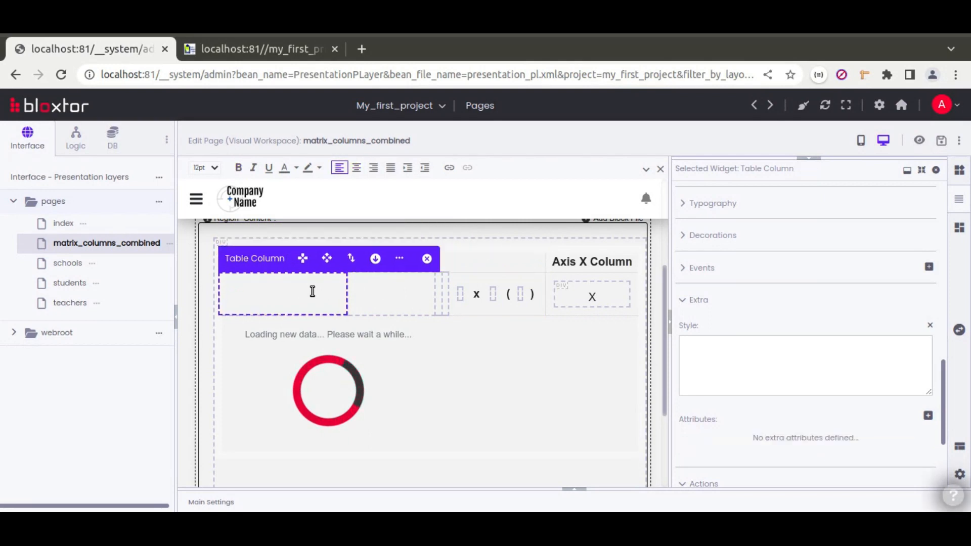
Make the first empty cell below Games/Results a Head Column inside the matrix.
{"action": "scroll", "coordinate": [676, 320], "scroll_direction": "up", "scroll_amount": 5}
{"action": "scroll", "coordinate": [776, 310], "scroll_direction": "down", "scroll_amount": 10}
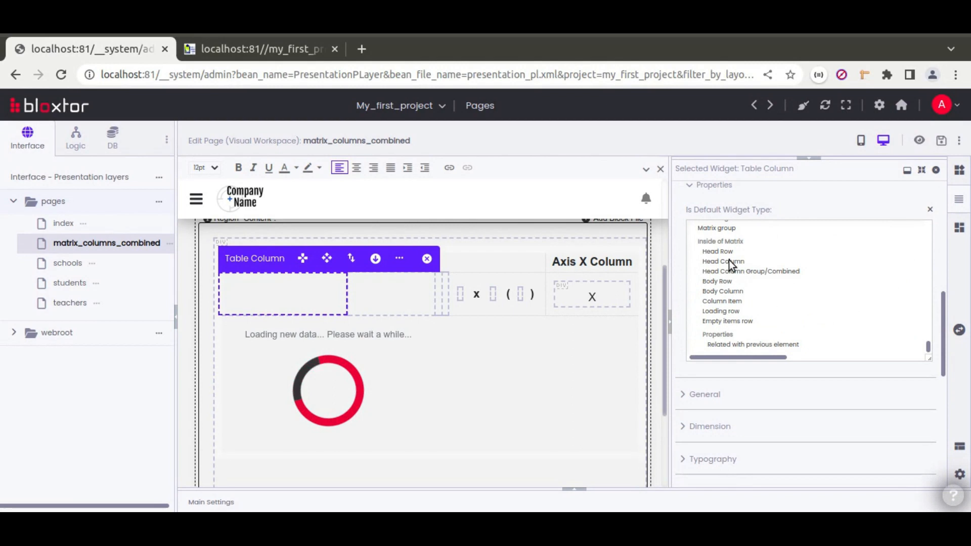
{"action": "left_click", "coordinate": [728, 260]}
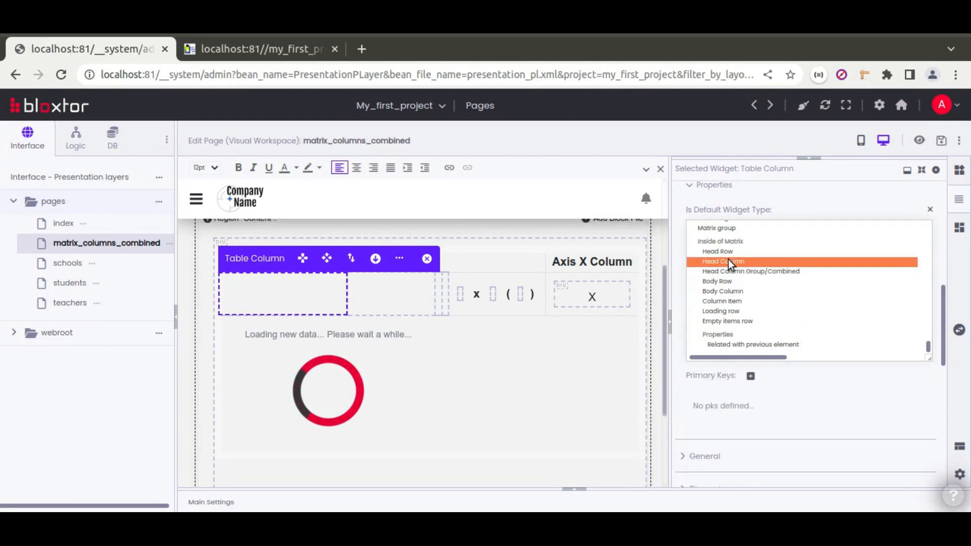
Inspect the widget types of the neighbouring narrow cells and the 1 x 2 head cell, then reselect the first cell.
{"action": "left_click", "coordinate": [398, 298]}
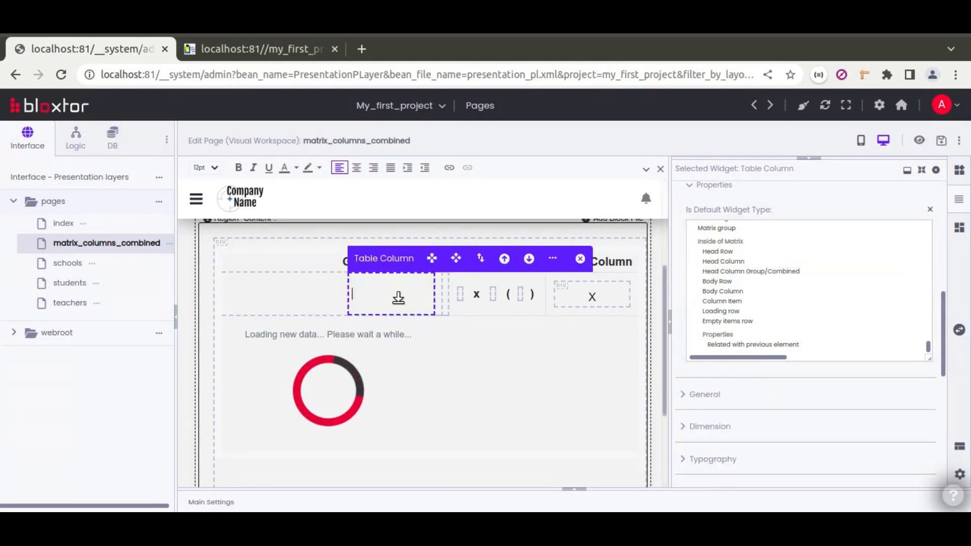
{"action": "left_click", "coordinate": [738, 343]}
{"action": "left_click", "coordinate": [440, 298]}
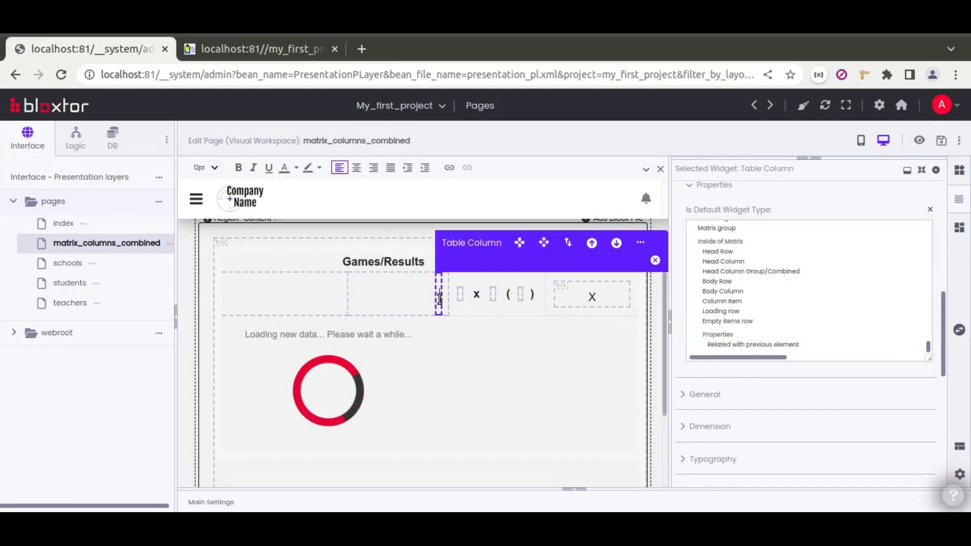
{"action": "left_click", "coordinate": [723, 345]}
{"action": "left_click", "coordinate": [449, 298]}
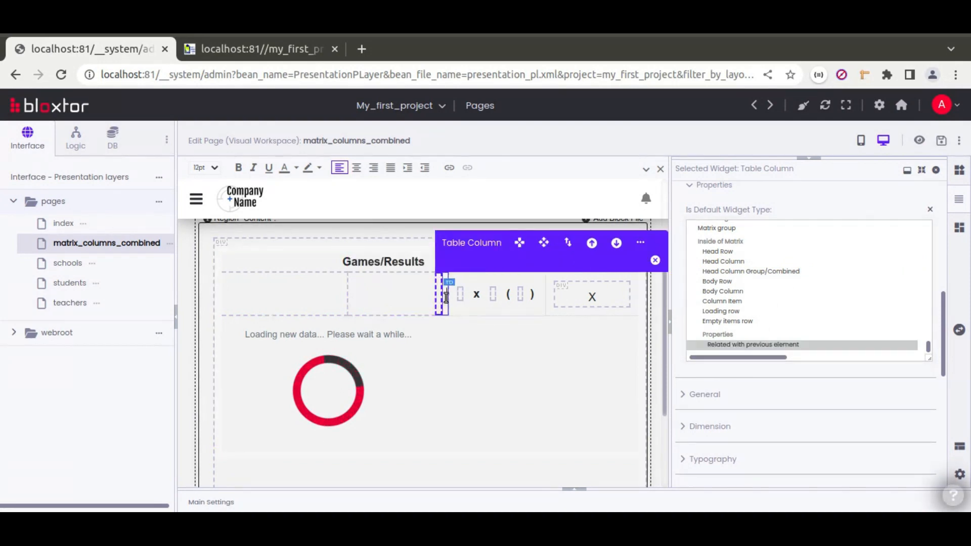
{"action": "left_click", "coordinate": [727, 343]}
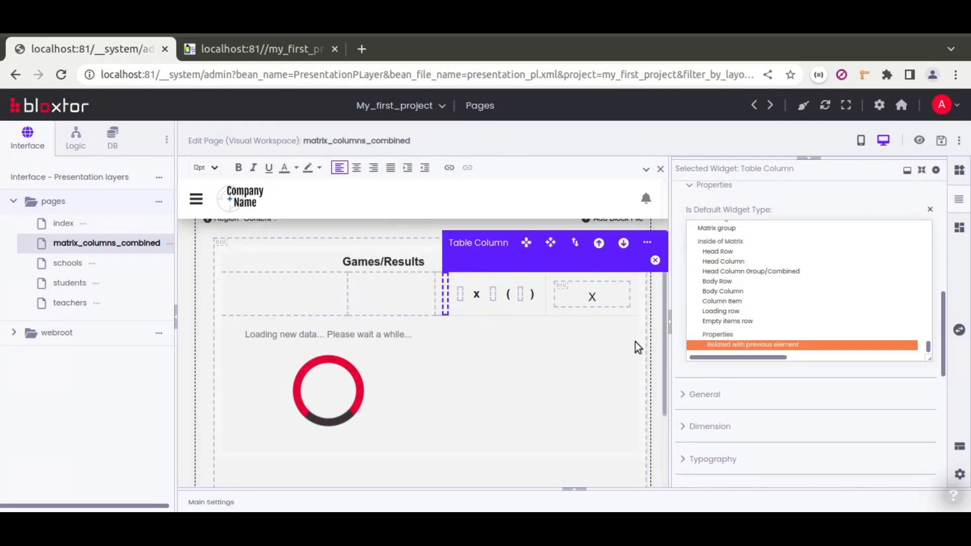
{"action": "left_click", "coordinate": [463, 309]}
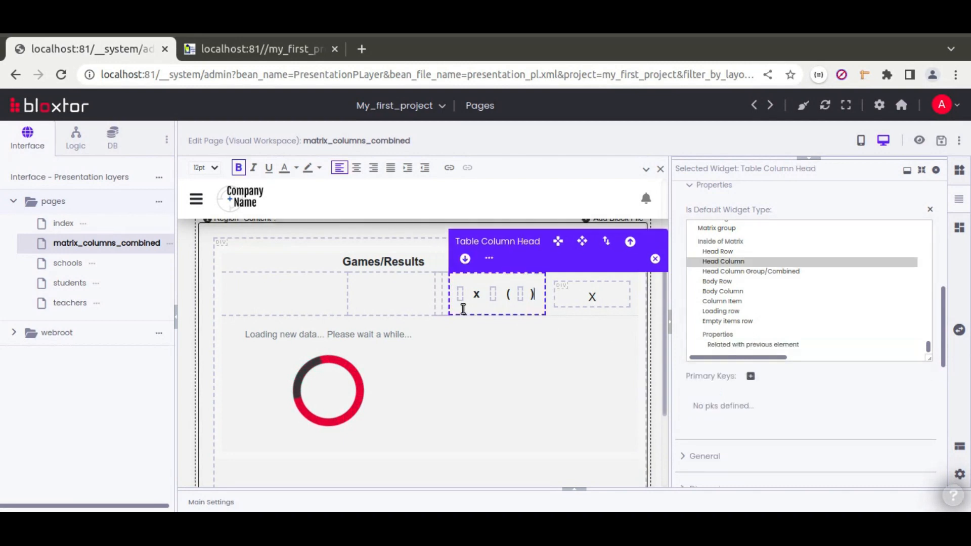
{"action": "left_click", "coordinate": [744, 344]}
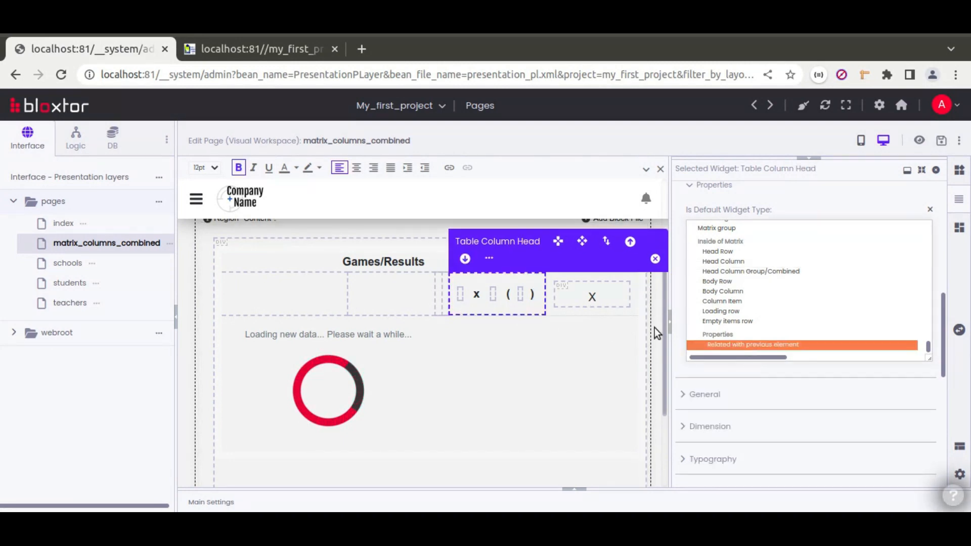
{"action": "left_click", "coordinate": [296, 289]}
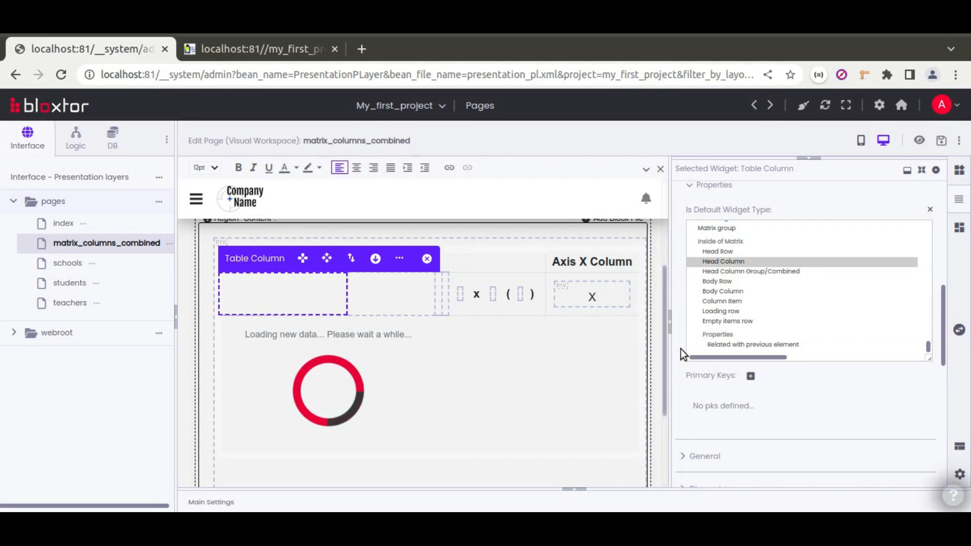
{"action": "scroll", "coordinate": [681, 349], "scroll_direction": "up", "scroll_amount": 3}
Set the first two ID cells' Display Type to Show Resource Attribute.
{"action": "left_click", "coordinate": [885, 256]}
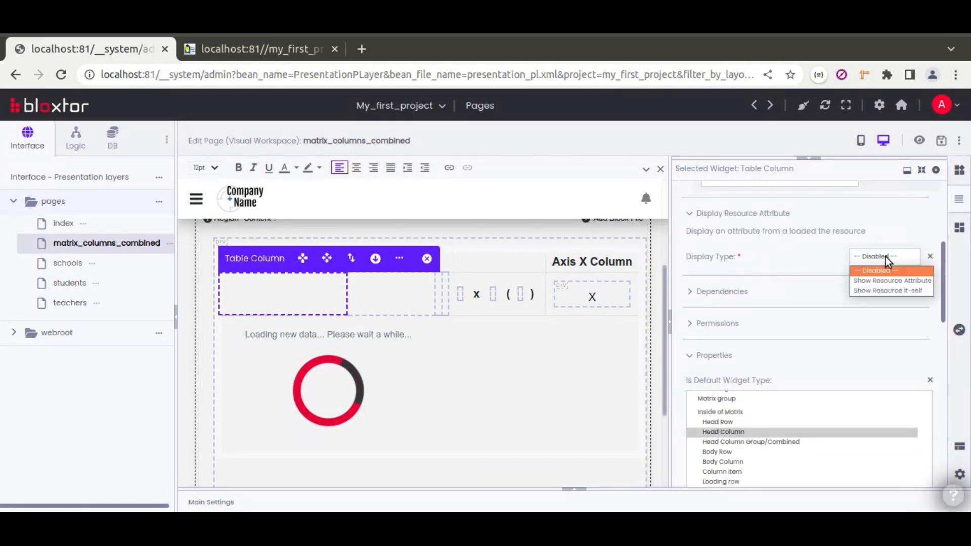
{"action": "left_click", "coordinate": [885, 281]}
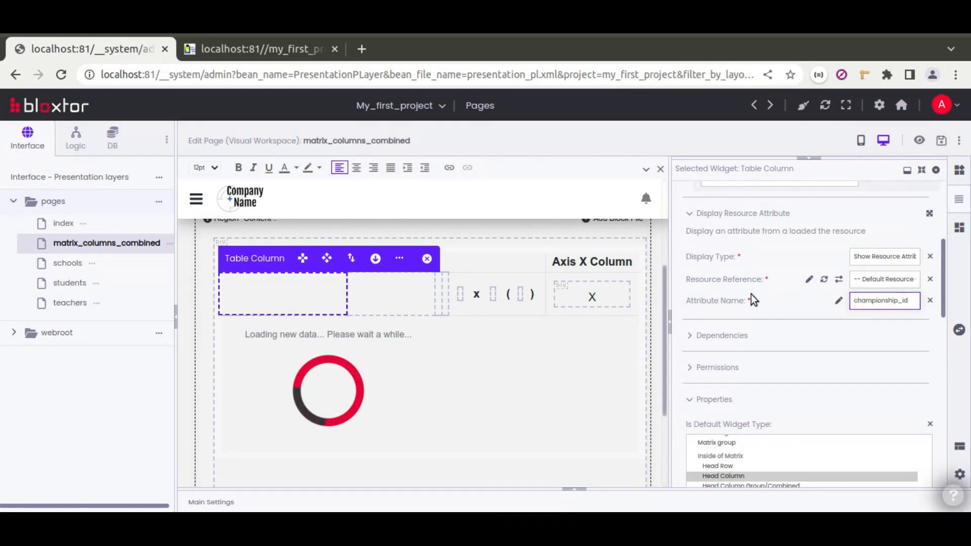
{"action": "left_click", "coordinate": [374, 301]}
{"action": "left_click", "coordinate": [872, 254]}
{"action": "left_click", "coordinate": [878, 281]}
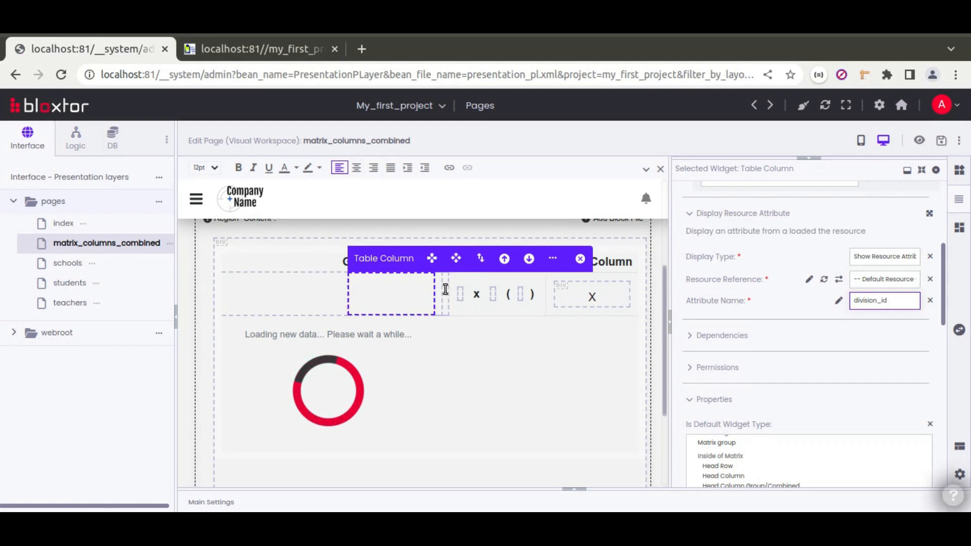
Make the third narrow cell show the resource attribute gender_id.
{"action": "left_click", "coordinate": [444, 290]}
{"action": "left_click", "coordinate": [866, 255]}
{"action": "left_click", "coordinate": [870, 280]}
{"action": "type", "text": "gender_id"}
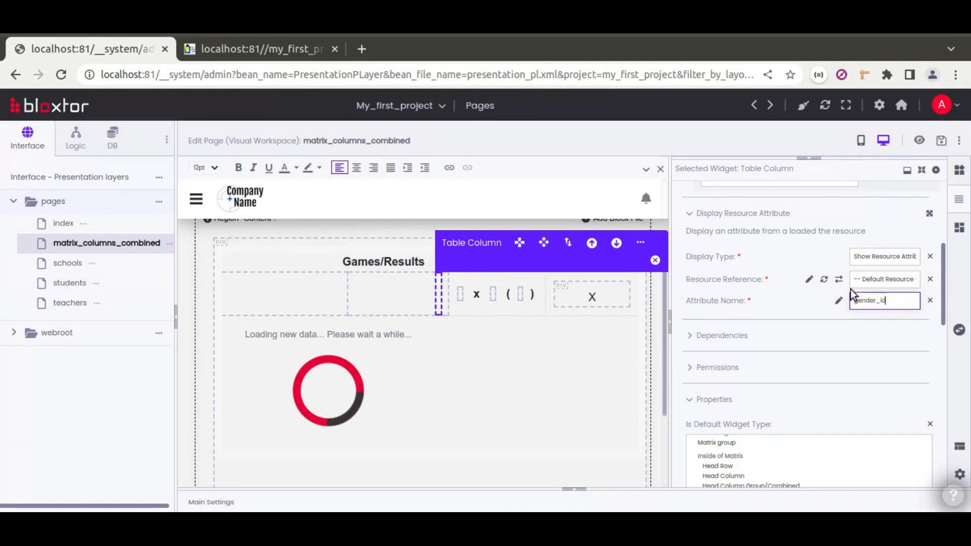
Make the fourth narrow cell show the resource attribute group_id.
{"action": "left_click", "coordinate": [446, 290]}
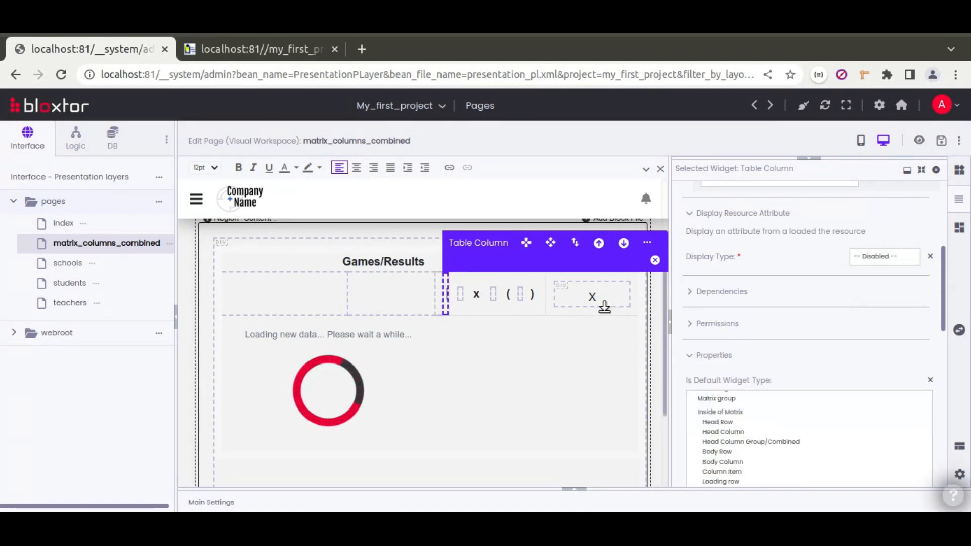
{"action": "left_click", "coordinate": [858, 260]}
{"action": "left_click", "coordinate": [867, 281]}
{"action": "left_click", "coordinate": [864, 302]}
{"action": "type", "text": "group_id"}
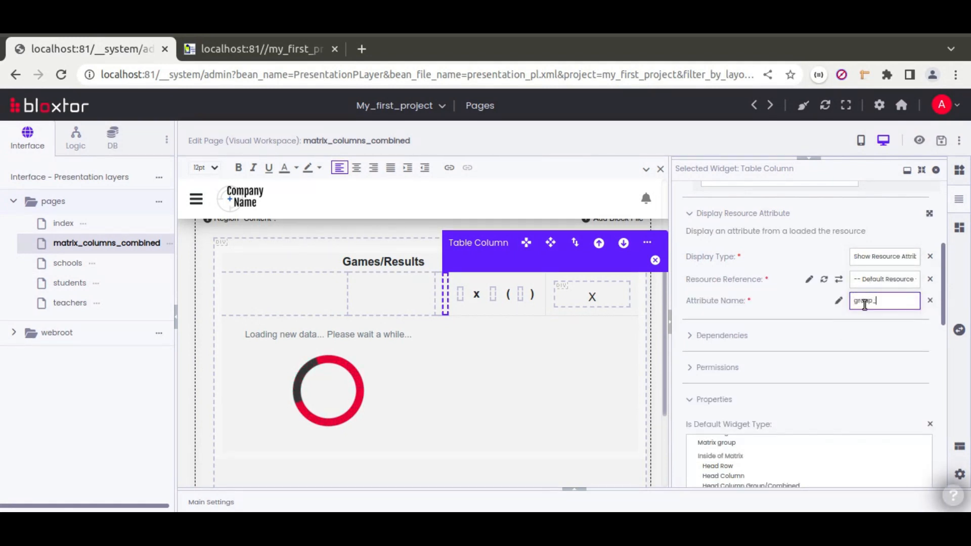
{"action": "left_click", "coordinate": [716, 301]}
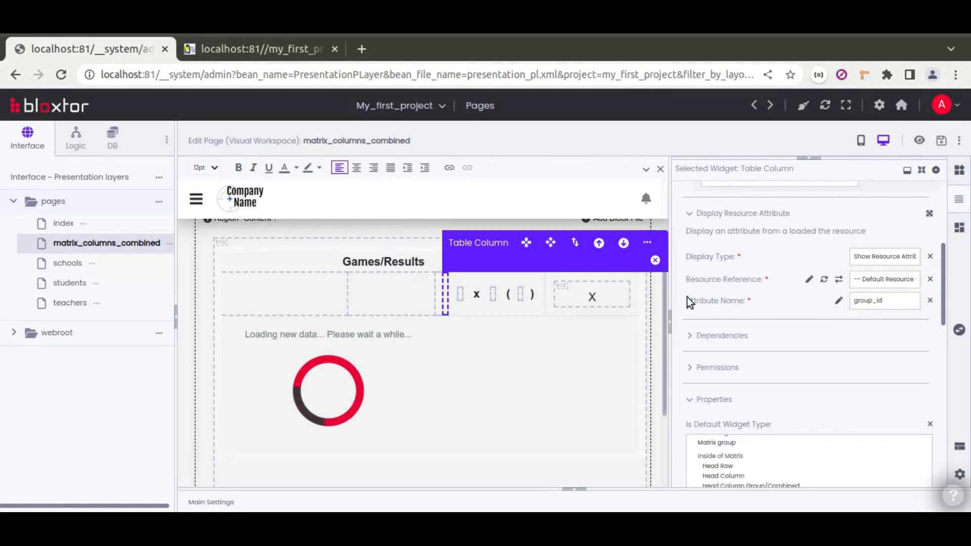
{"action": "left_click", "coordinate": [918, 141]}
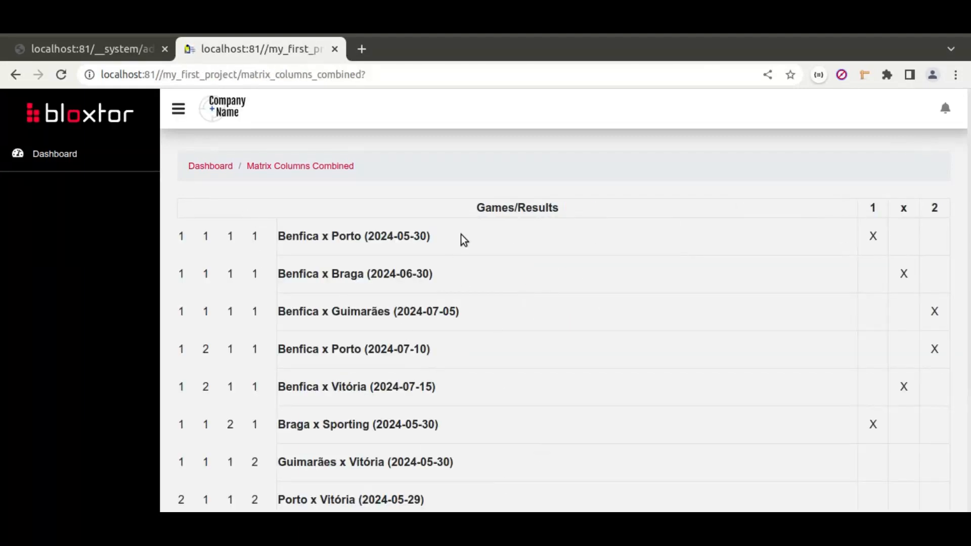
Scroll through the preview to check the four ID columns and the X marks under 1, x, 2.
{"action": "scroll", "coordinate": [253, 272], "scroll_direction": "down", "scroll_amount": 2}
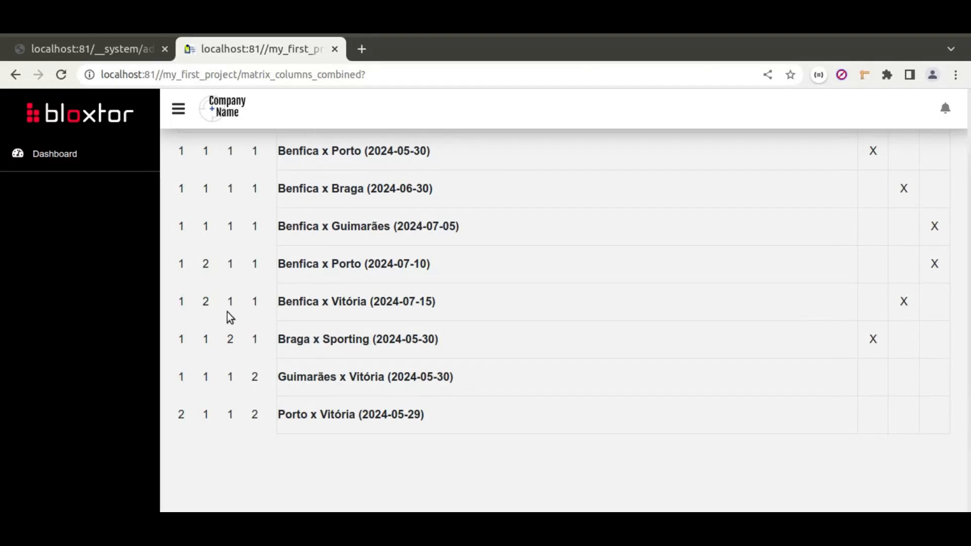
{"action": "scroll", "coordinate": [230, 318], "scroll_direction": "up", "scroll_amount": 2}
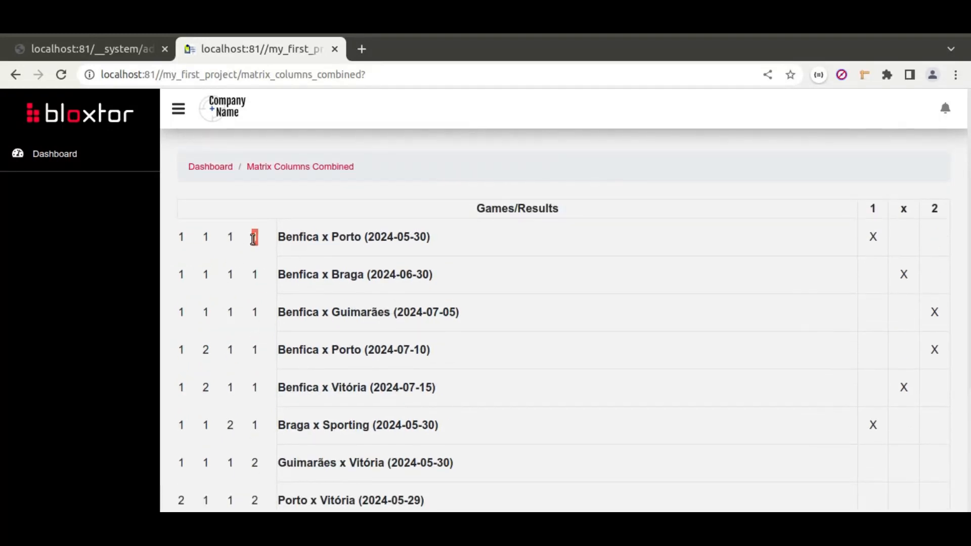
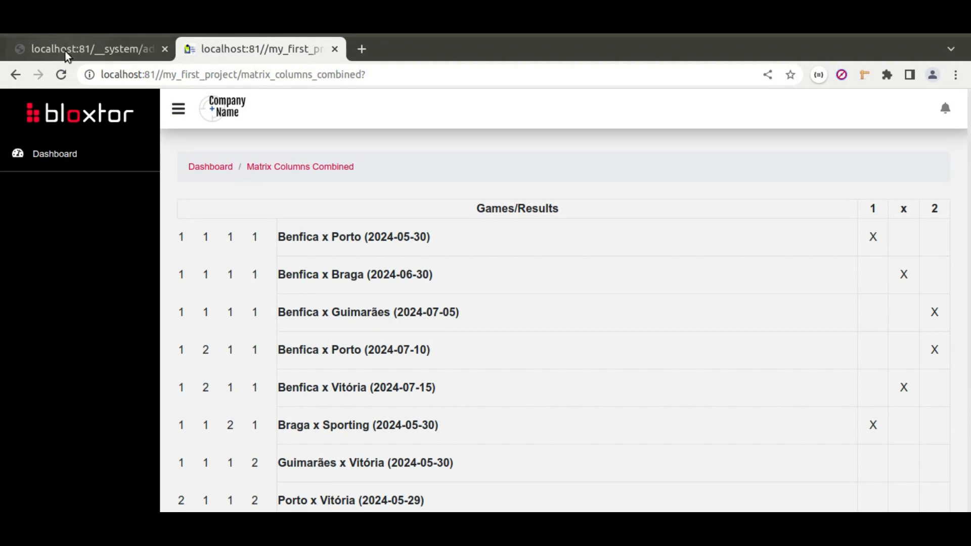
Return to the __system/admin tab with the matrix_columns_combined page editor.
{"action": "left_click", "coordinate": [65, 51]}
Make the championship_id column take available values from the championships_options resource, then switch to Calc.
{"action": "left_click", "coordinate": [301, 302]}
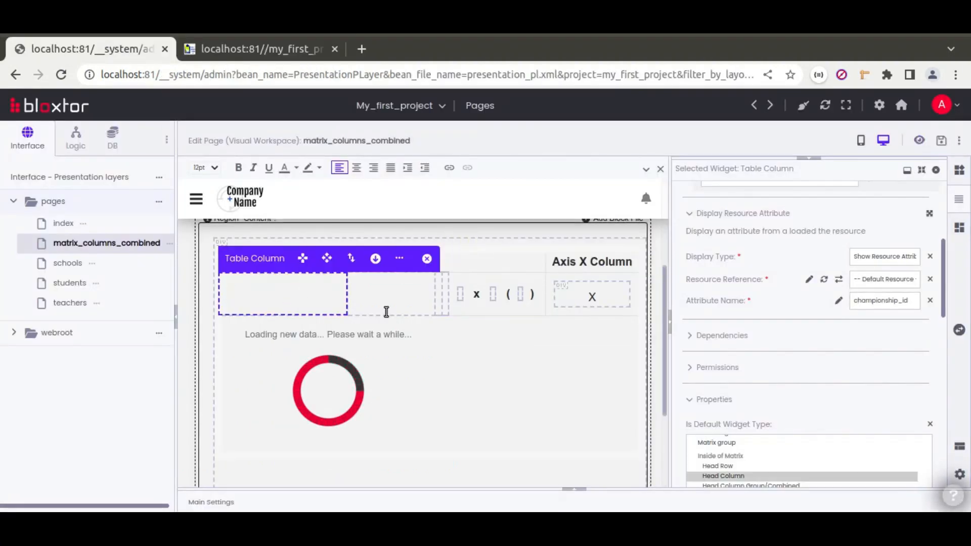
{"action": "left_click", "coordinate": [930, 216]}
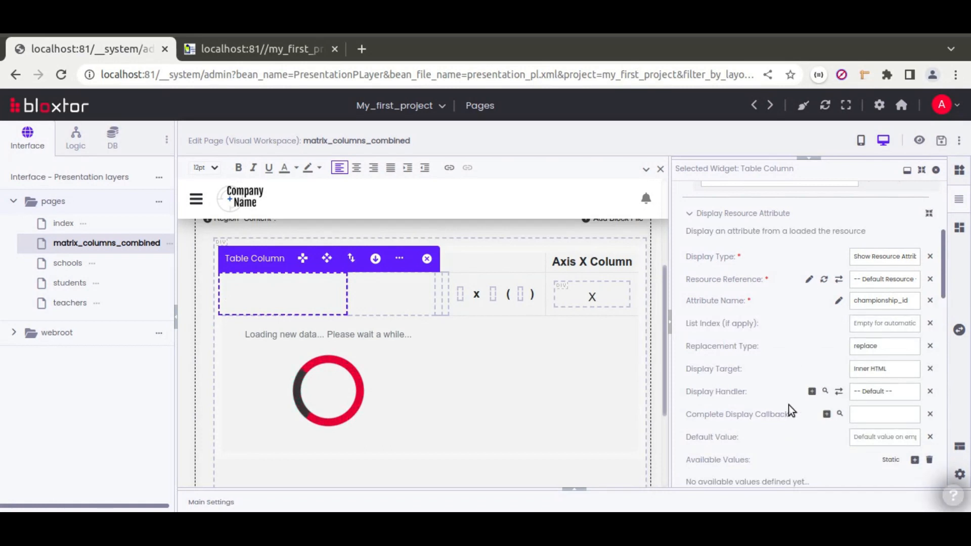
{"action": "scroll", "coordinate": [787, 405], "scroll_direction": "down", "scroll_amount": 2}
{"action": "left_click", "coordinate": [883, 375]}
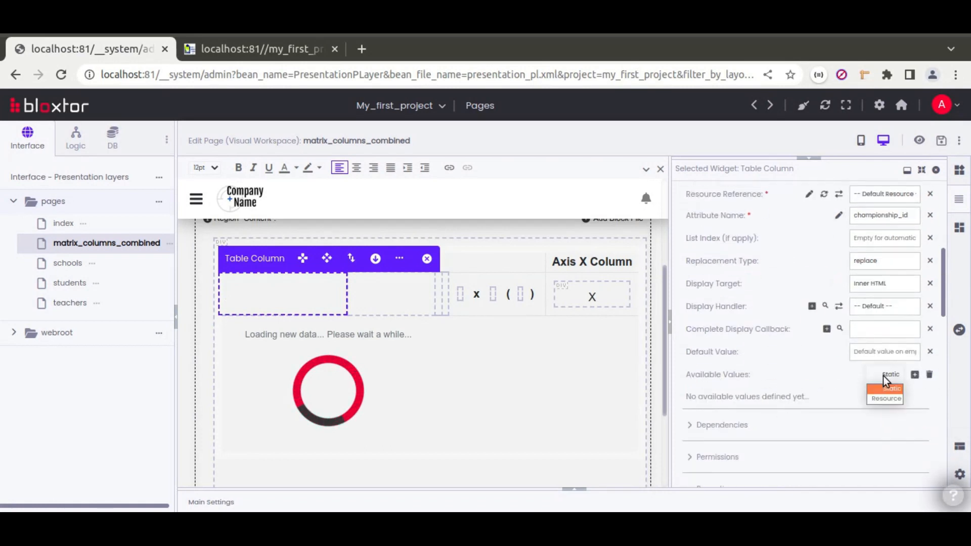
{"action": "left_click", "coordinate": [886, 397]}
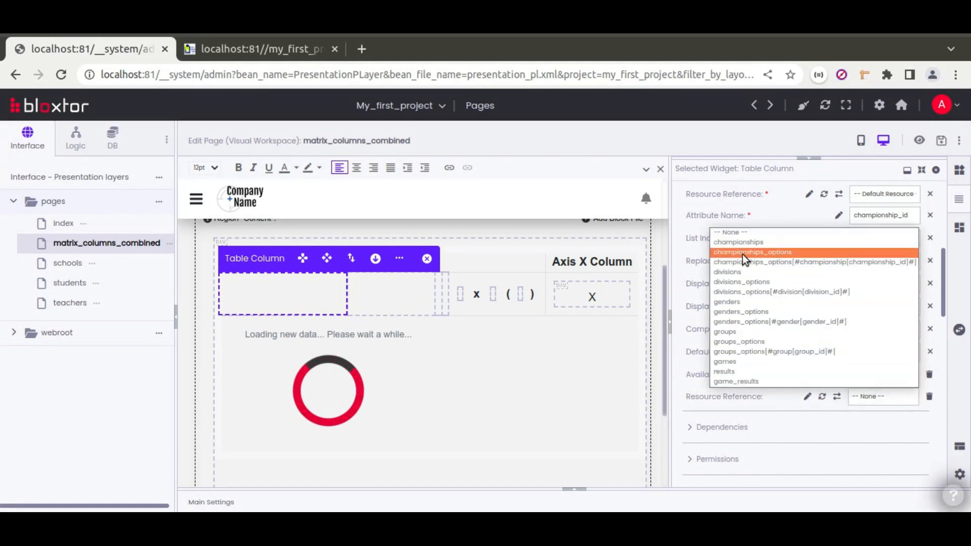
{"action": "left_click", "coordinate": [775, 254]}
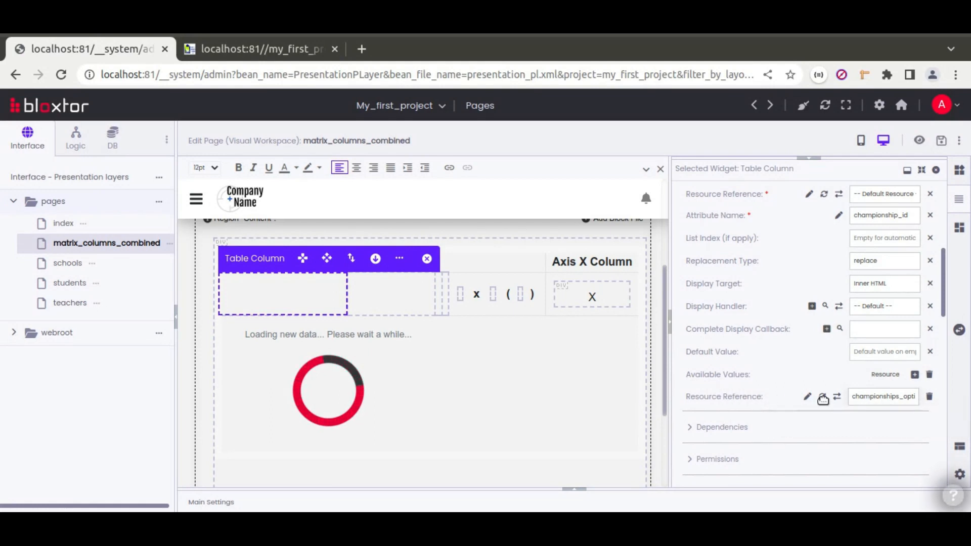
{"action": "key", "text": "alt+Tab"}
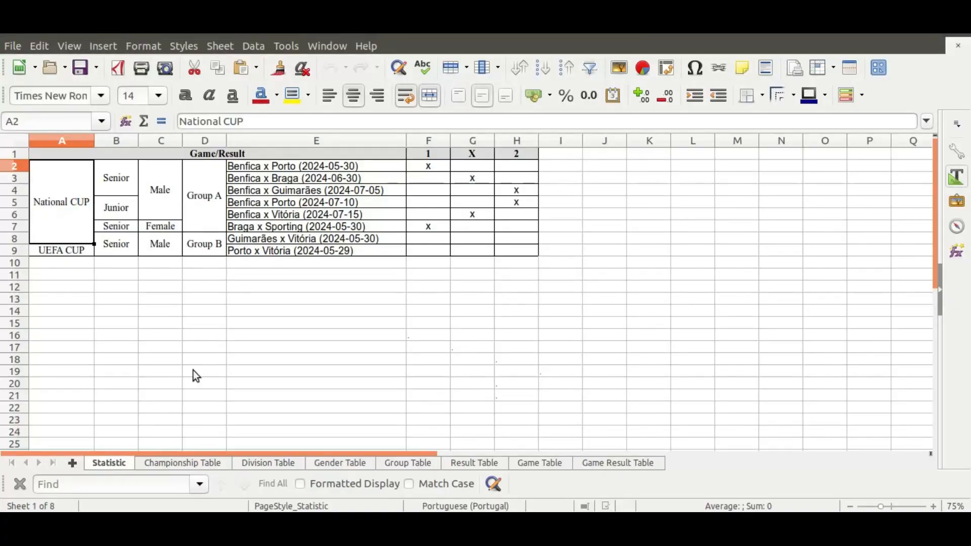
Check the Championship Table sheet: id 1 is National CUP, id 2 is UEFA CUP.
{"action": "left_click", "coordinate": [213, 463]}
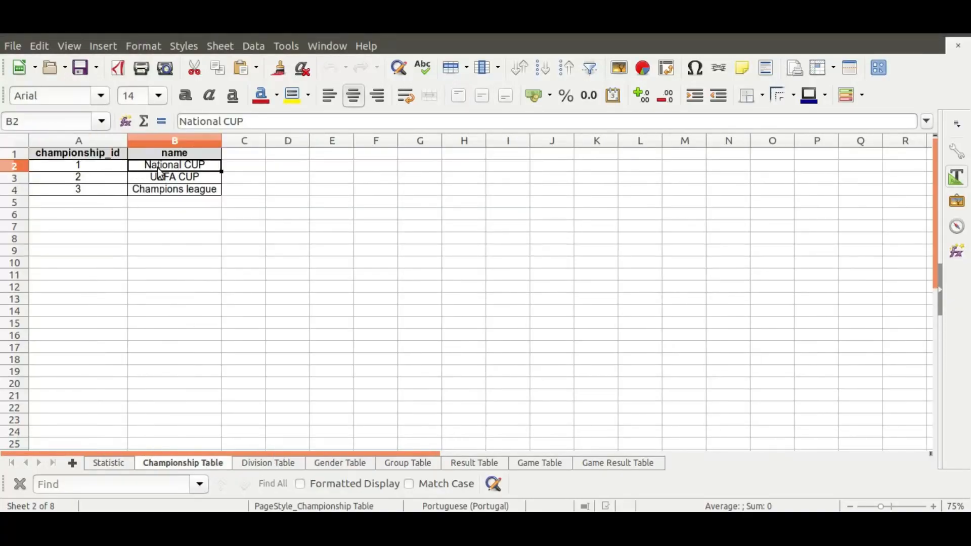
{"action": "left_click", "coordinate": [81, 165]}
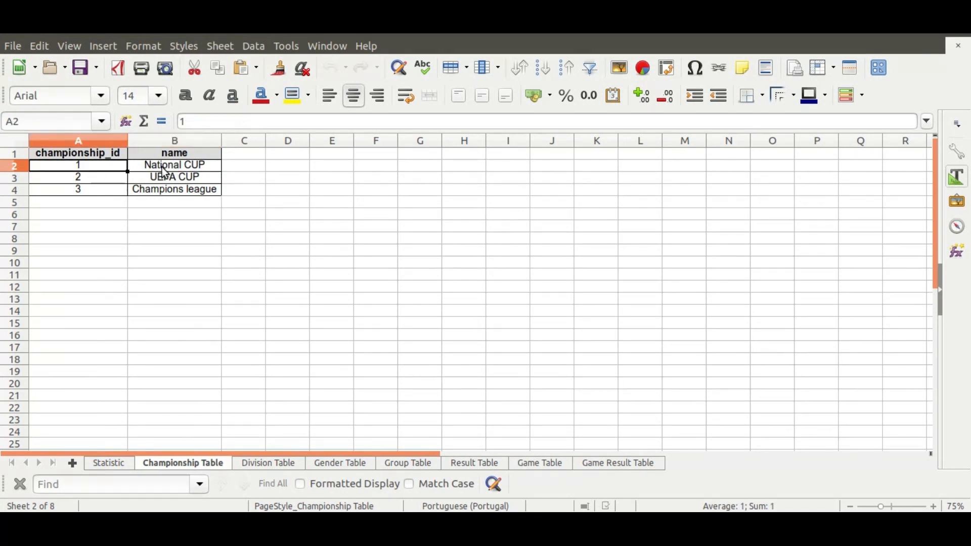
{"action": "left_click", "coordinate": [189, 168]}
{"action": "left_click", "coordinate": [101, 177]}
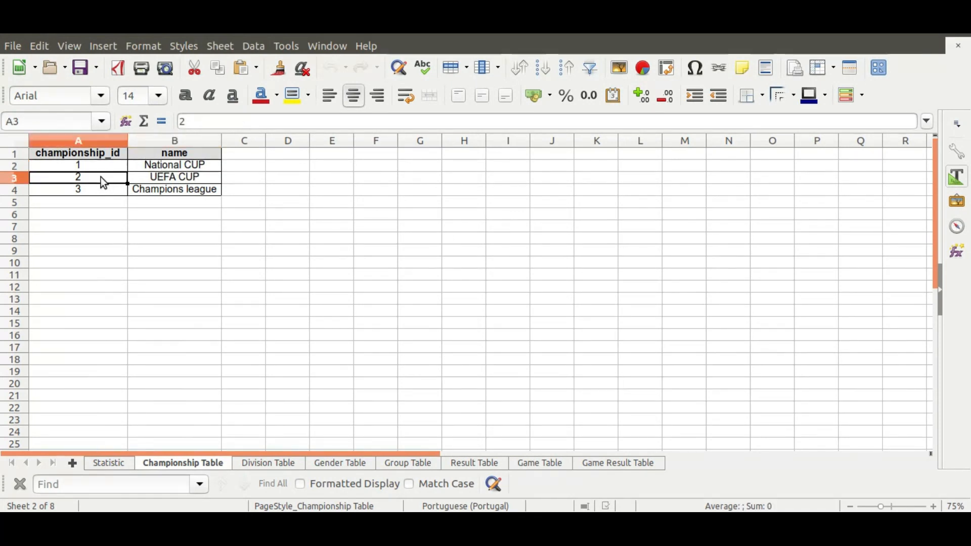
{"action": "left_click", "coordinate": [181, 177]}
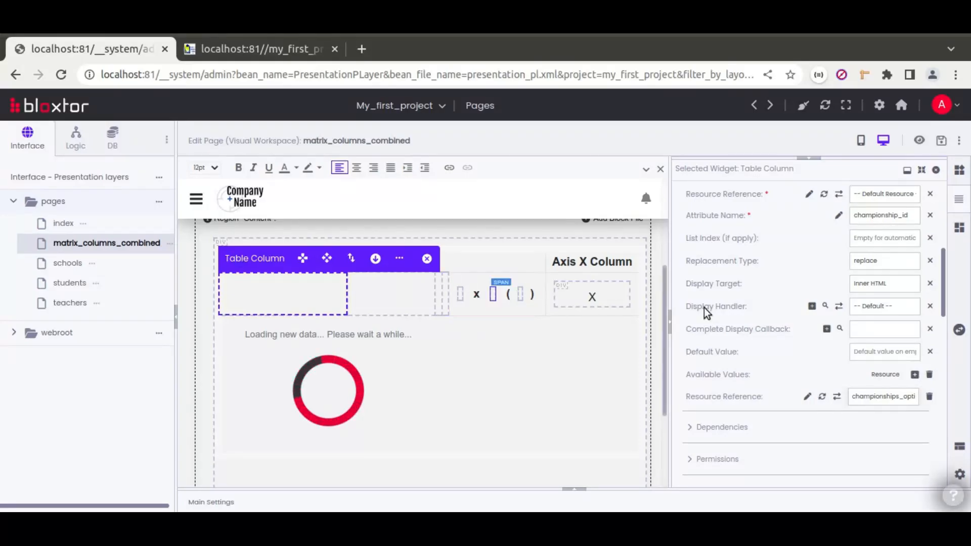
Make the division_id column take available values from the divisions_options resource.
{"action": "left_click", "coordinate": [381, 289]}
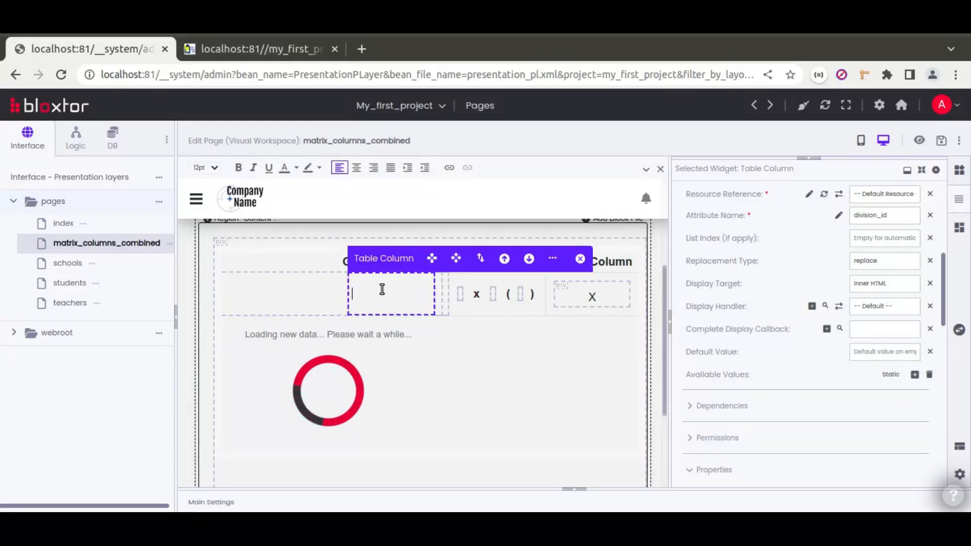
{"action": "left_click", "coordinate": [894, 374]}
{"action": "left_click", "coordinate": [886, 399]}
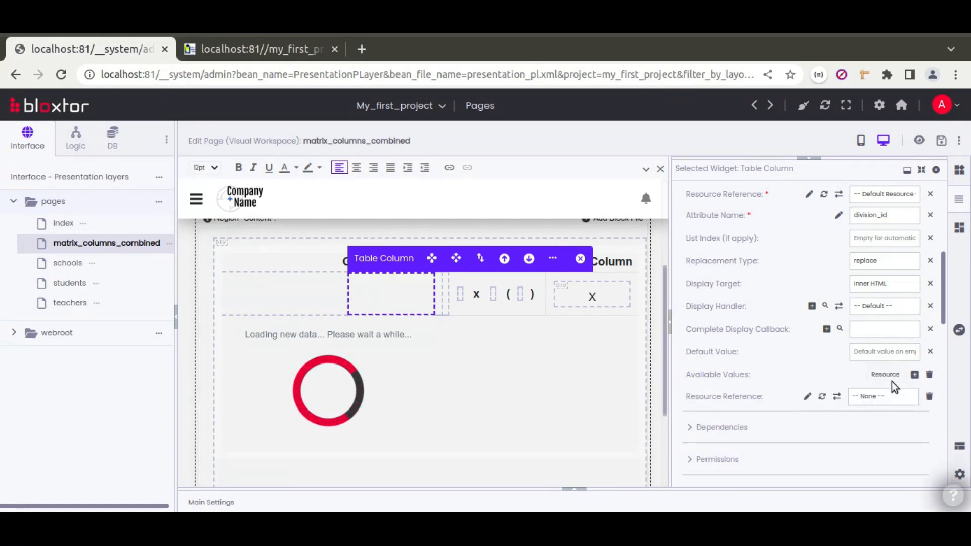
{"action": "left_click", "coordinate": [868, 396]}
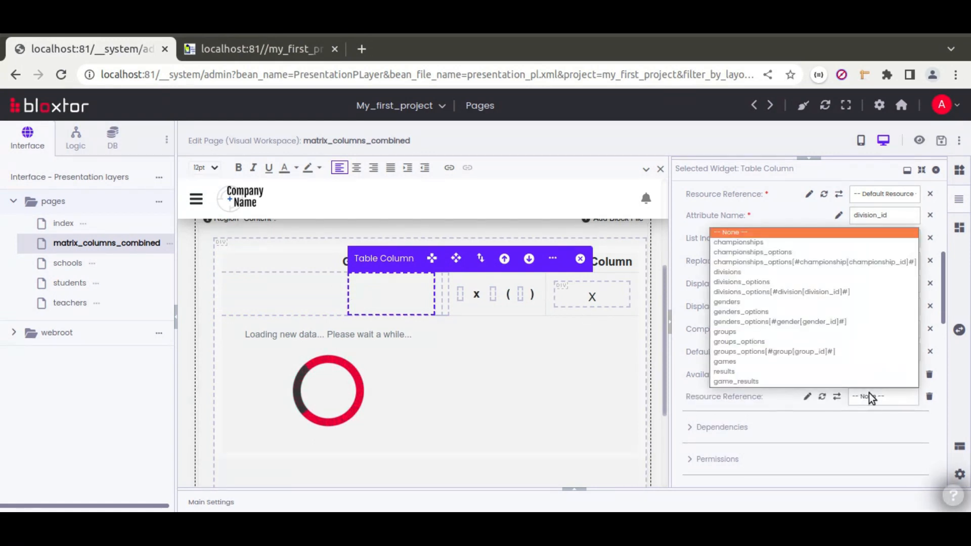
{"action": "left_click", "coordinate": [753, 282]}
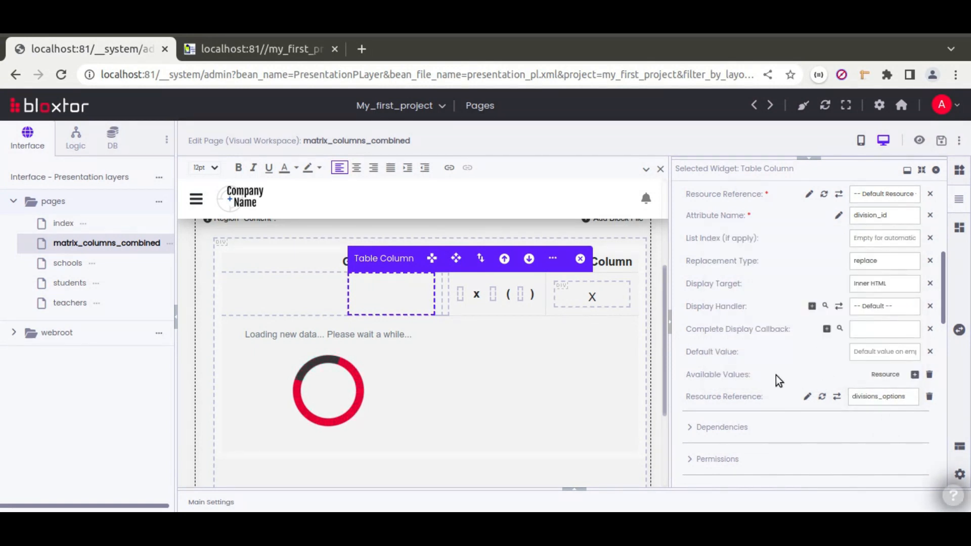
Make the gender_id column take available values from the genders_options resource.
{"action": "left_click", "coordinate": [439, 297]}
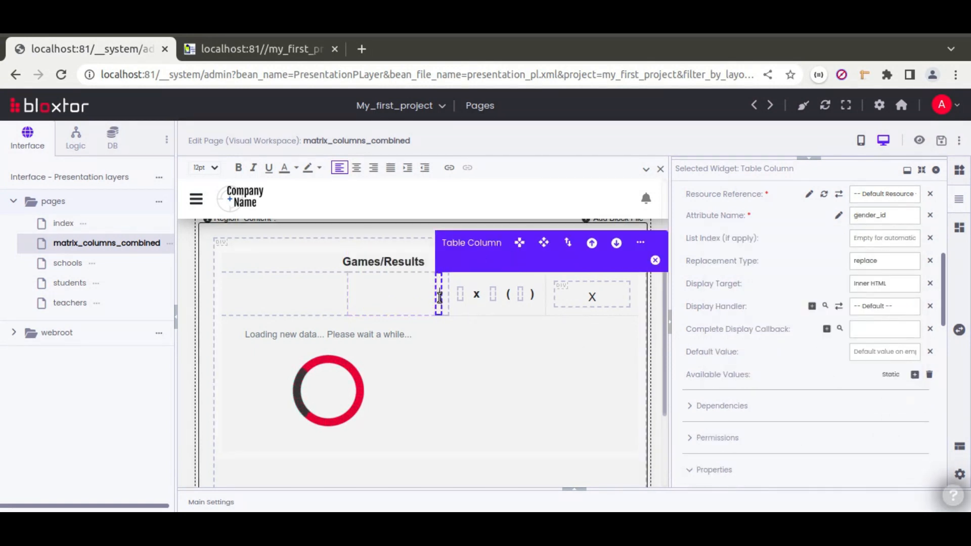
{"action": "left_click", "coordinate": [891, 375]}
{"action": "left_click", "coordinate": [888, 400]}
{"action": "left_click", "coordinate": [915, 375]}
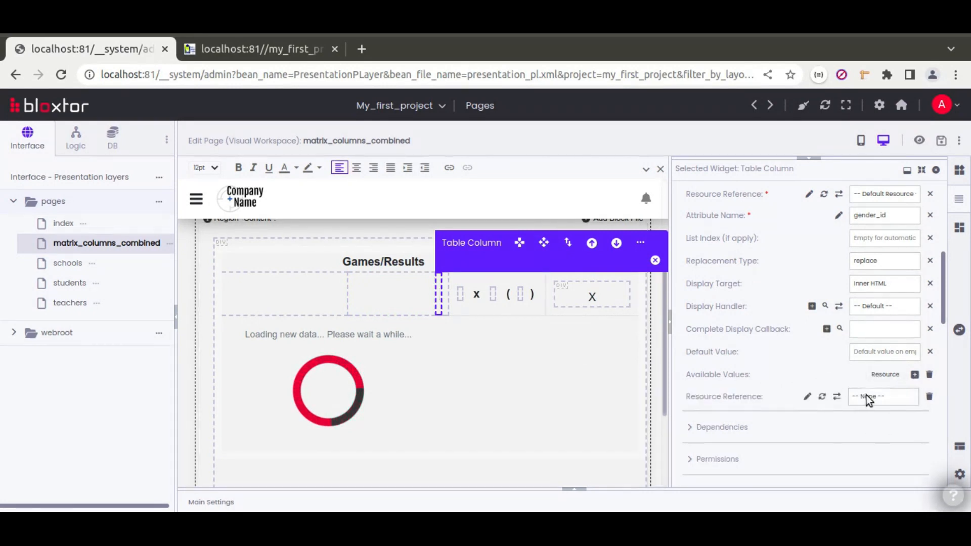
{"action": "left_click", "coordinate": [867, 395]}
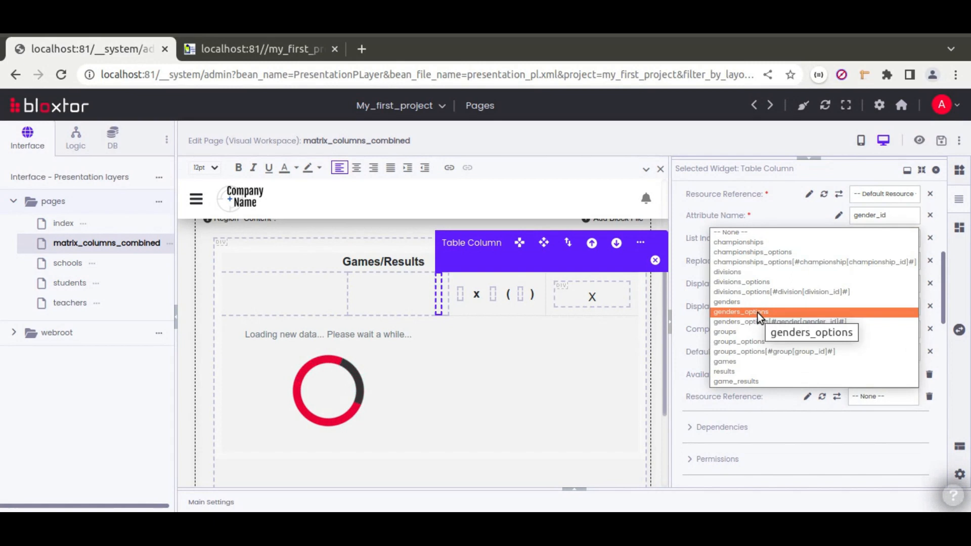
{"action": "left_click", "coordinate": [739, 312]}
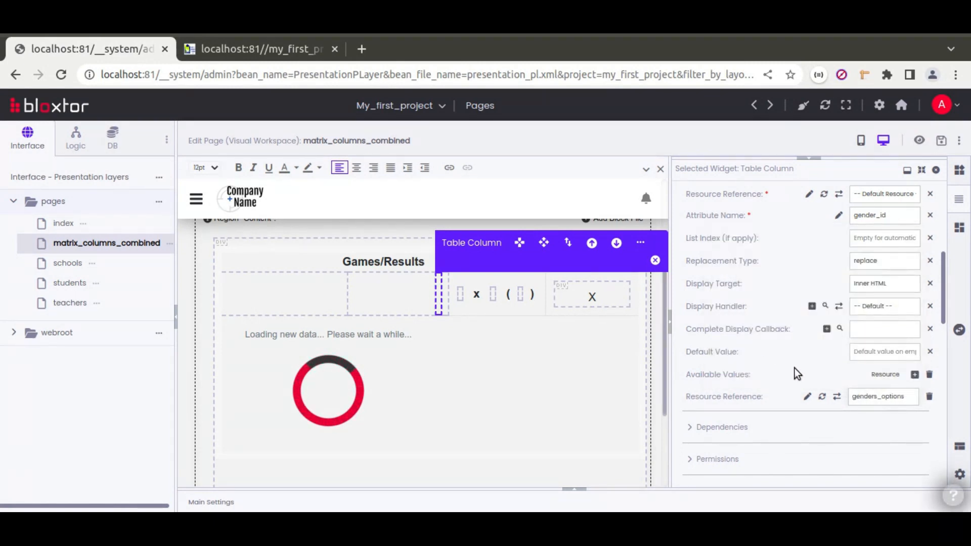
Make the group_id column take available values from the groups_options resource.
{"action": "left_click", "coordinate": [447, 298]}
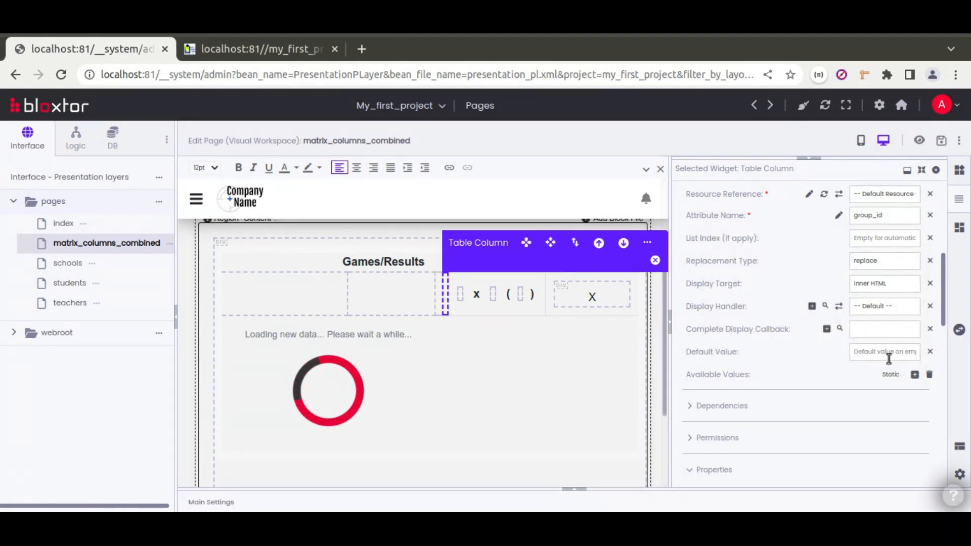
{"action": "left_click", "coordinate": [892, 375]}
{"action": "left_click", "coordinate": [884, 396]}
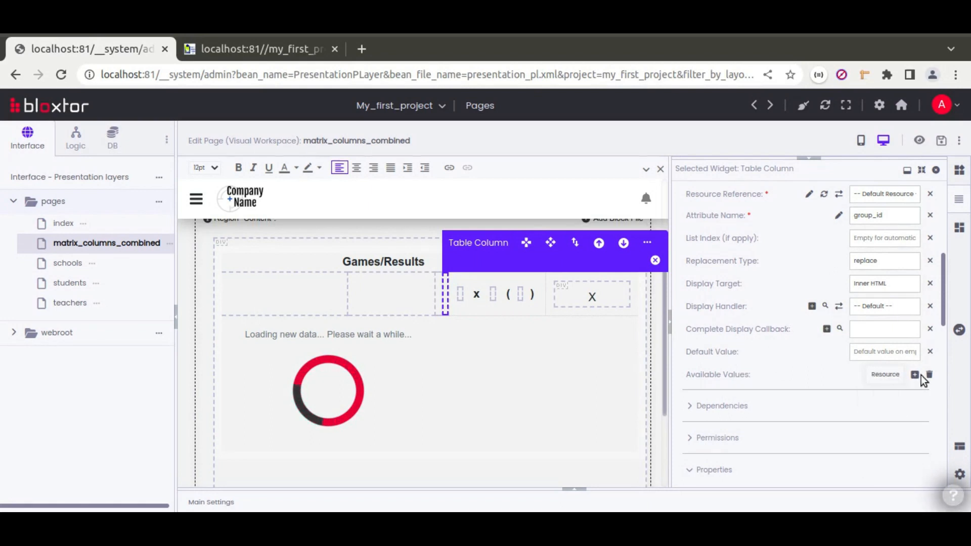
{"action": "left_click", "coordinate": [871, 395]}
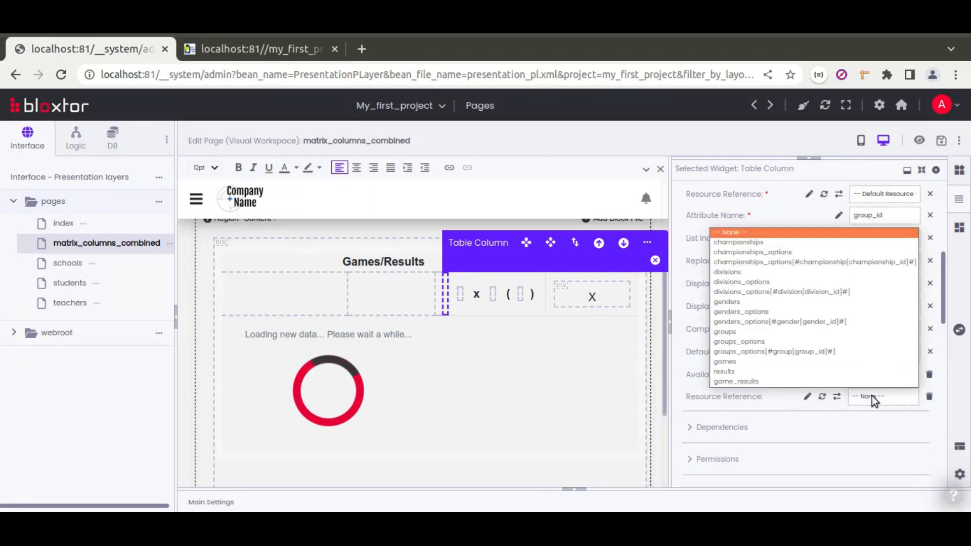
{"action": "key", "text": "Escape"}
{"action": "left_click", "coordinate": [749, 345]}
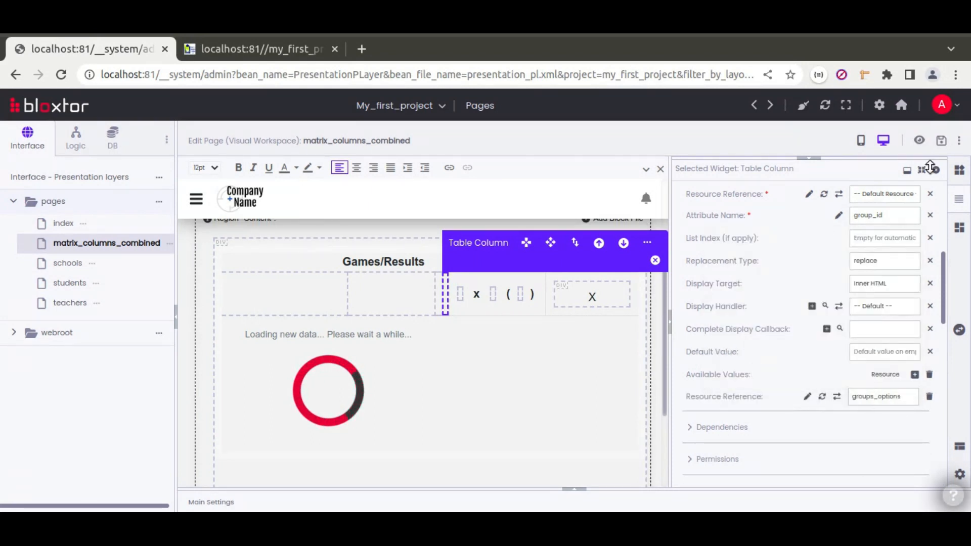
Save the page and show its main settings and resources.
{"action": "left_click", "coordinate": [942, 143]}
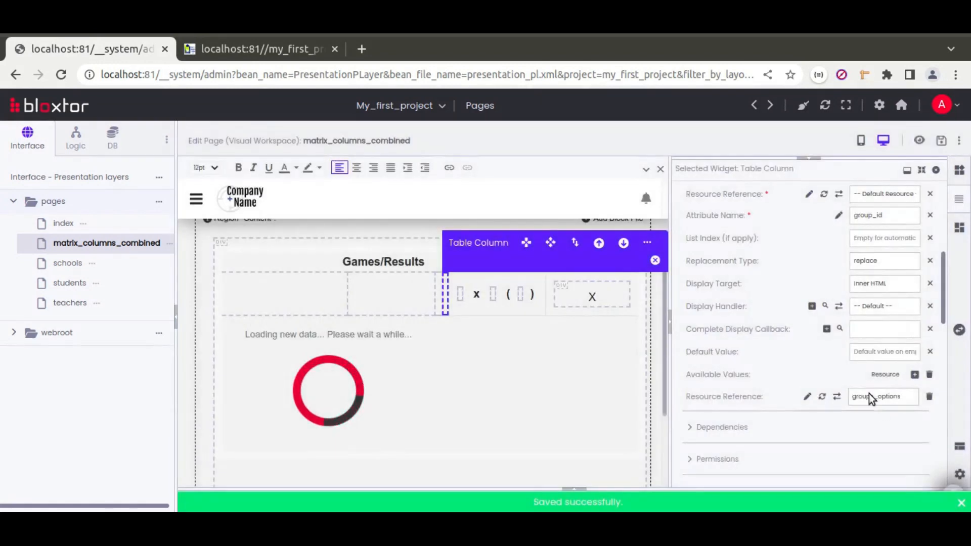
{"action": "left_click", "coordinate": [960, 502]}
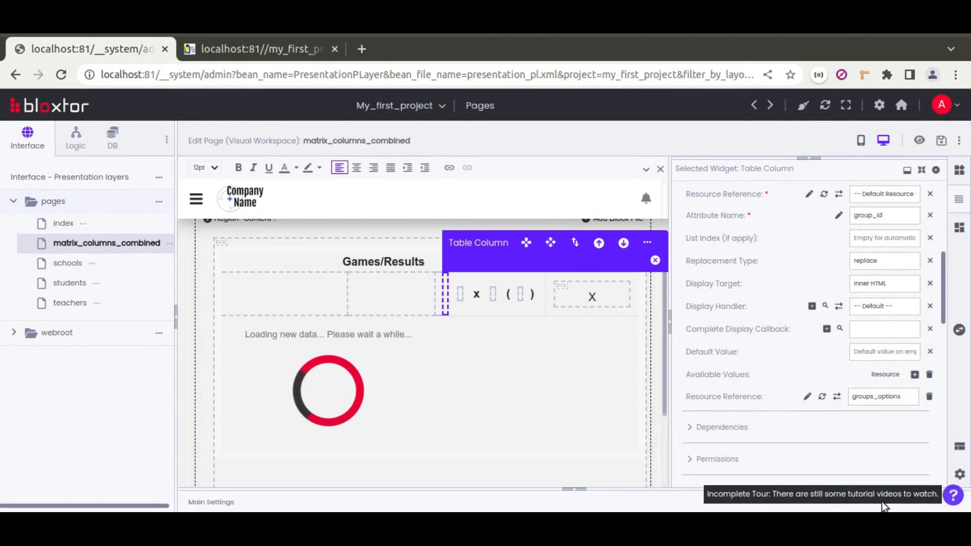
{"action": "left_click", "coordinate": [576, 488]}
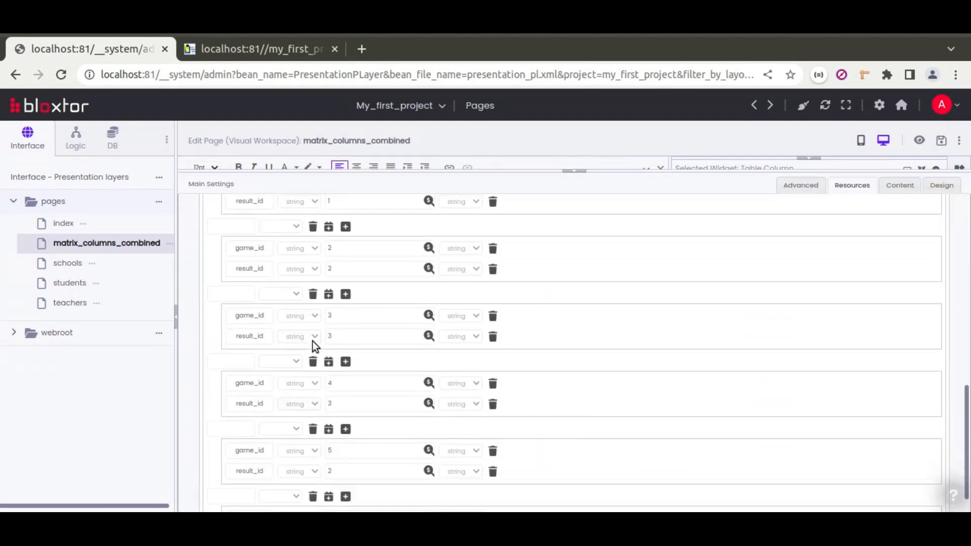
Expand the championships_options and Loop resource actions to inspect their settings.
{"action": "scroll", "coordinate": [238, 299], "scroll_direction": "up", "scroll_amount": 2}
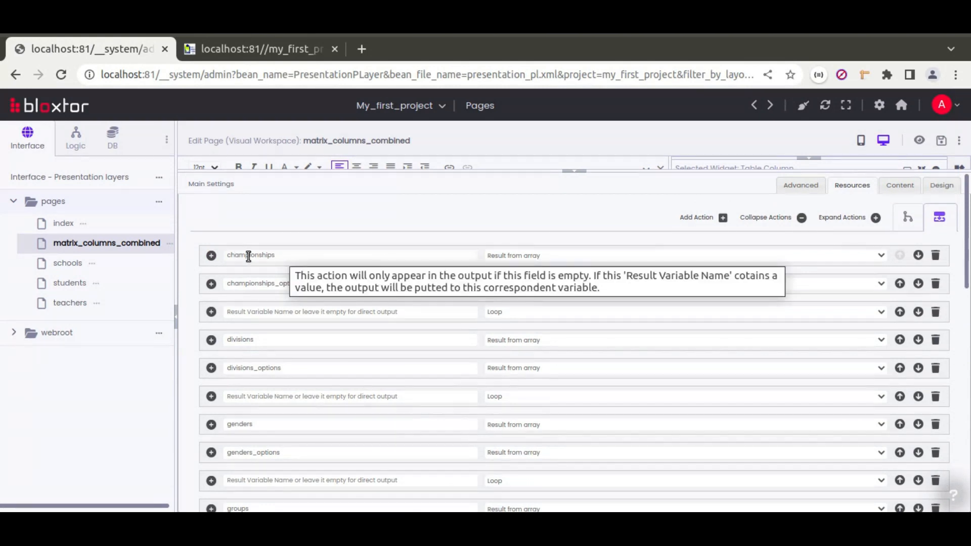
{"action": "left_click", "coordinate": [211, 285]}
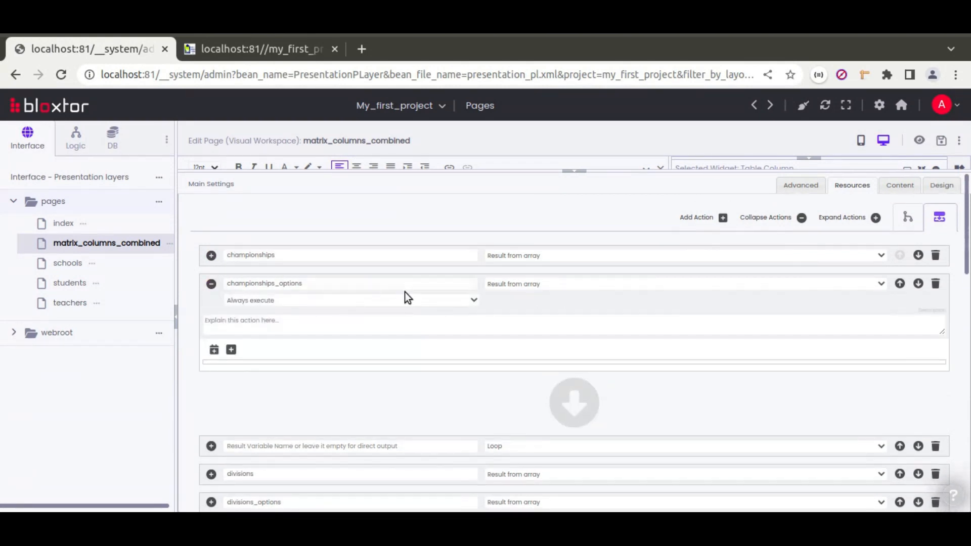
{"action": "double_click", "coordinate": [285, 285]}
{"action": "left_click", "coordinate": [212, 445]}
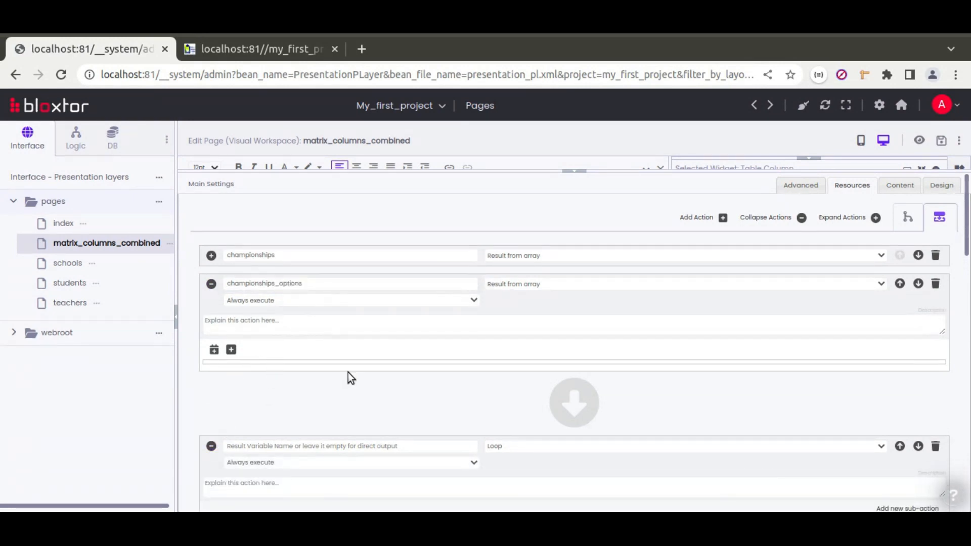
{"action": "scroll", "coordinate": [348, 372], "scroll_direction": "down", "scroll_amount": 3}
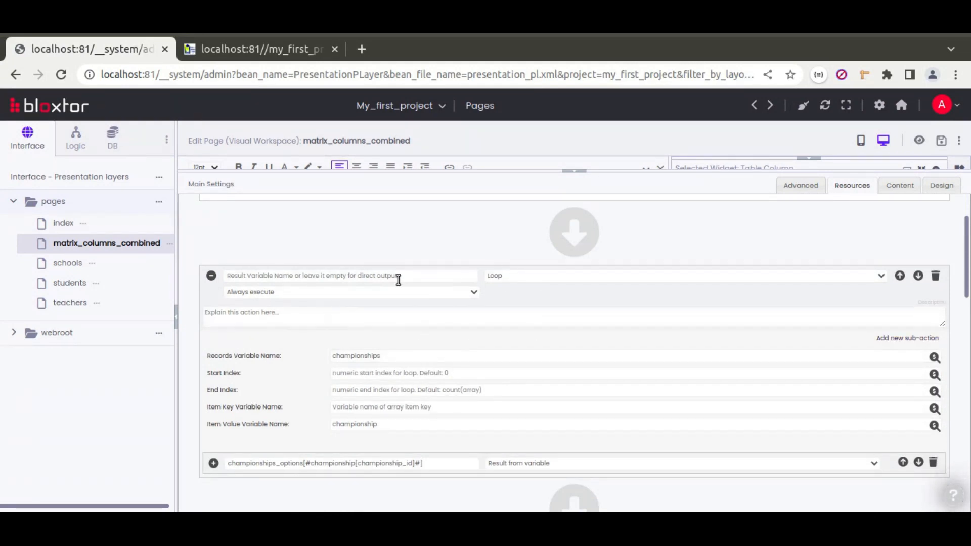
{"action": "scroll", "coordinate": [314, 347], "scroll_direction": "up", "scroll_amount": 3}
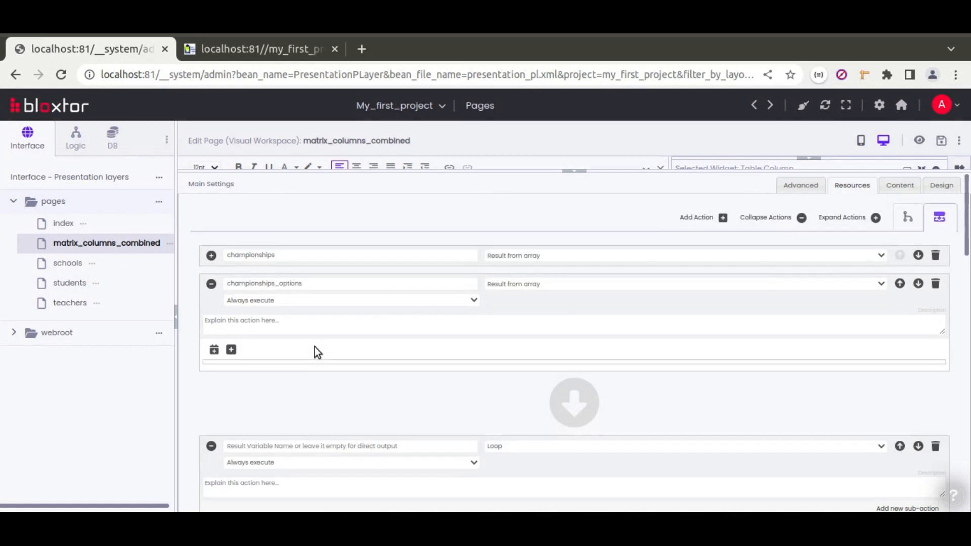
Review the championships action's three items and the Loop's championship item variable.
{"action": "left_click", "coordinate": [211, 256]}
{"action": "scroll", "coordinate": [316, 410], "scroll_direction": "down", "scroll_amount": 2}
{"action": "scroll", "coordinate": [317, 419], "scroll_direction": "up", "scroll_amount": 2}
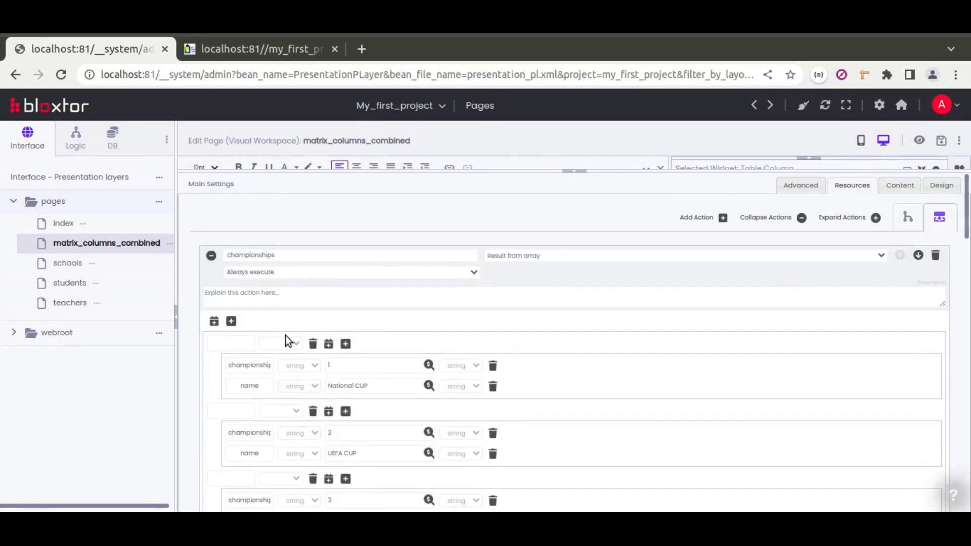
{"action": "left_click", "coordinate": [212, 256]}
{"action": "scroll", "coordinate": [362, 341], "scroll_direction": "down", "scroll_amount": 5}
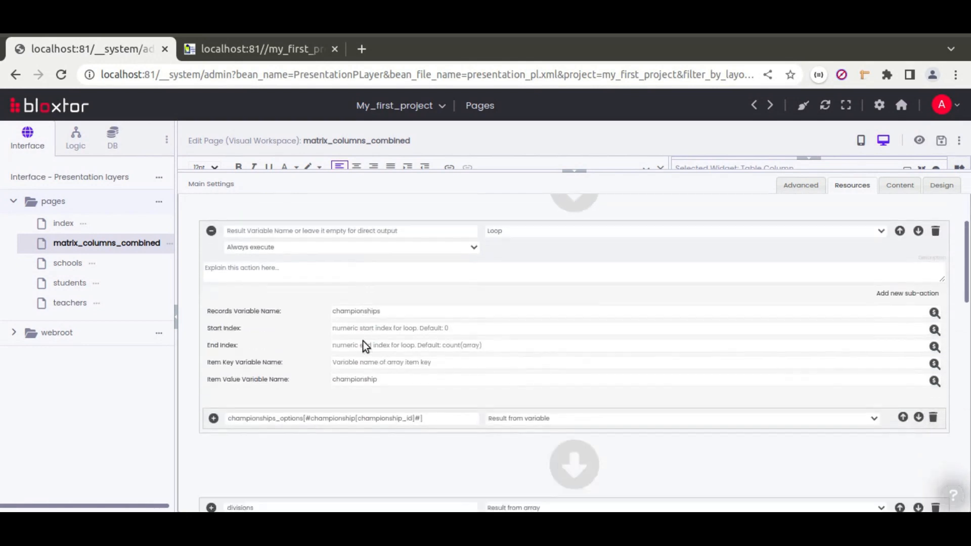
{"action": "double_click", "coordinate": [352, 339]}
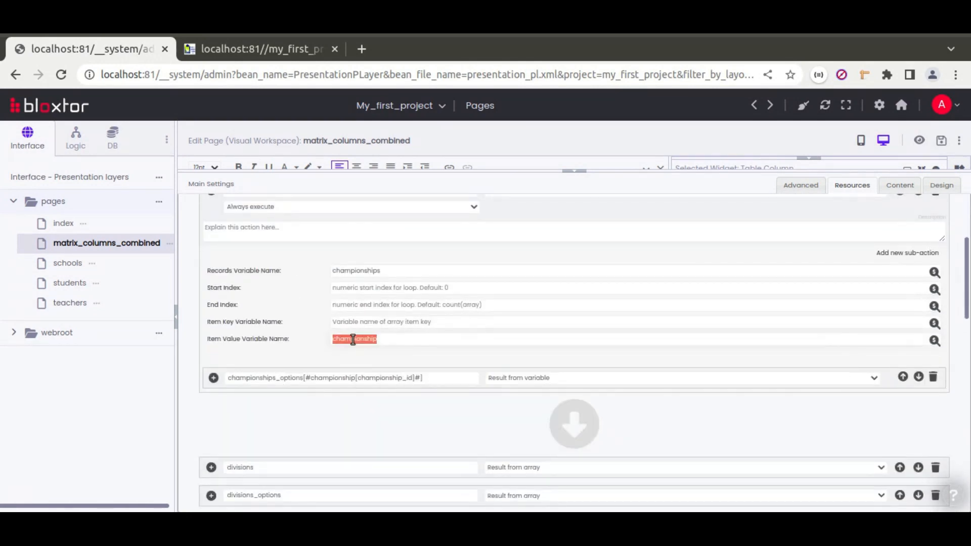
{"action": "scroll", "coordinate": [254, 339], "scroll_direction": "up", "scroll_amount": 5}
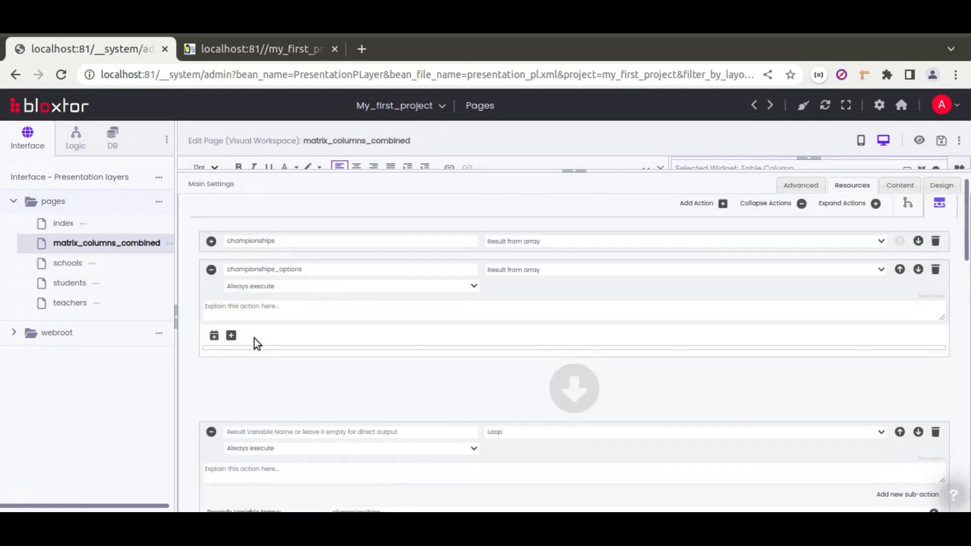
{"action": "left_click", "coordinate": [212, 256]}
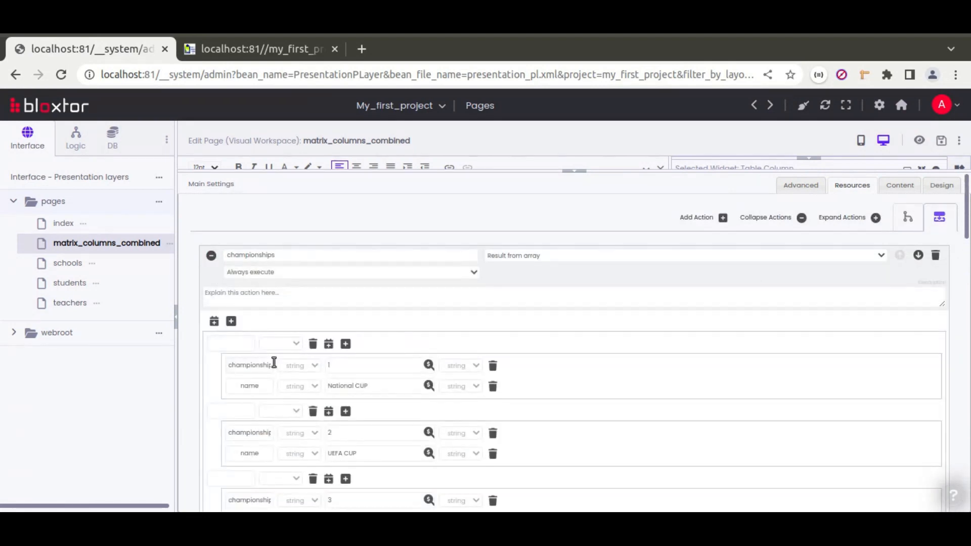
{"action": "scroll", "coordinate": [258, 344], "scroll_direction": "down", "scroll_amount": 2}
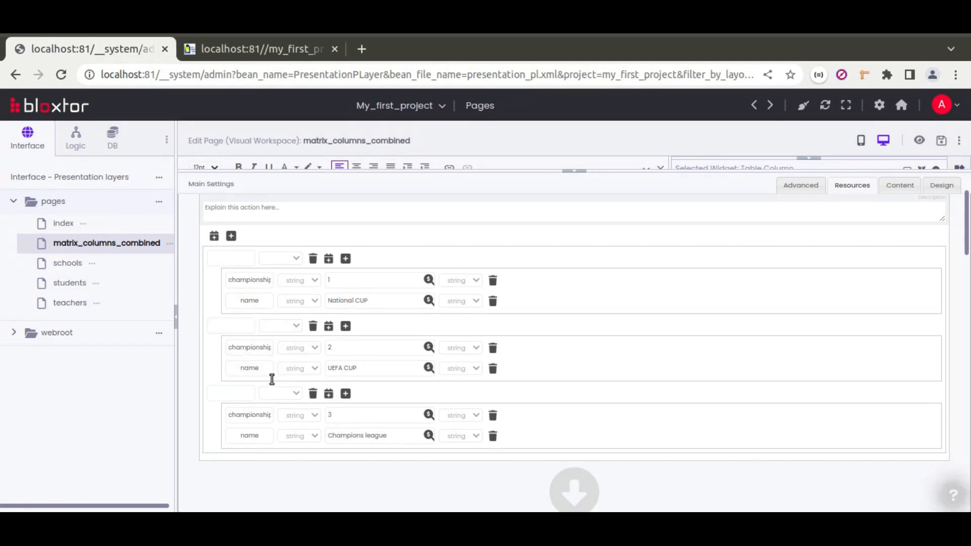
{"action": "scroll", "coordinate": [236, 430], "scroll_direction": "down", "scroll_amount": 5}
{"action": "scroll", "coordinate": [307, 334], "scroll_direction": "down", "scroll_amount": 2}
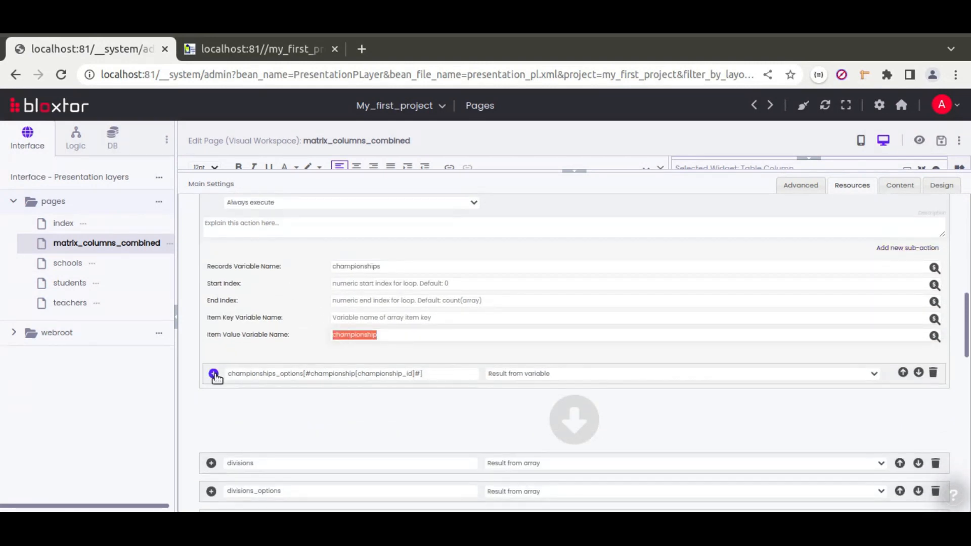
Inspect the Loop's championships_options sub-action, keyed by #championship[championship_id] with value name.
{"action": "left_click", "coordinate": [214, 374]}
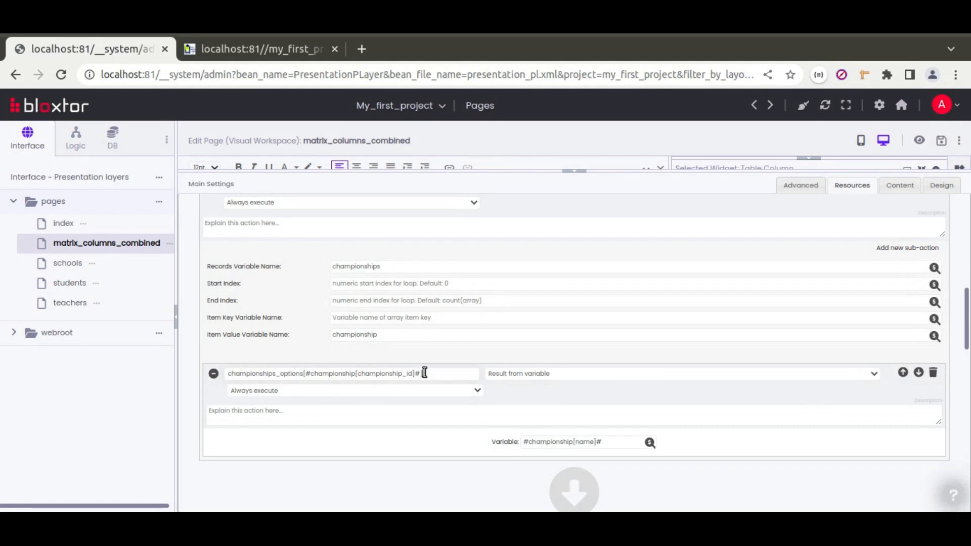
{"action": "left_click_drag", "start_coordinate": [425, 373], "coordinate": [248, 373]}
{"action": "double_click", "coordinate": [273, 373]}
{"action": "scroll", "coordinate": [260, 331], "scroll_direction": "up", "scroll_amount": 3}
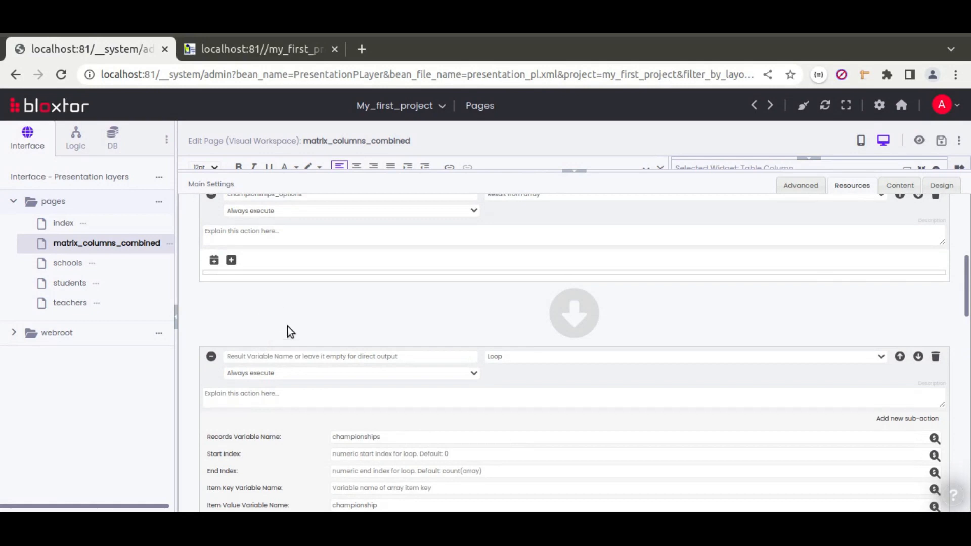
{"action": "scroll", "coordinate": [291, 319], "scroll_direction": "up", "scroll_amount": 2}
{"action": "double_click", "coordinate": [260, 281]}
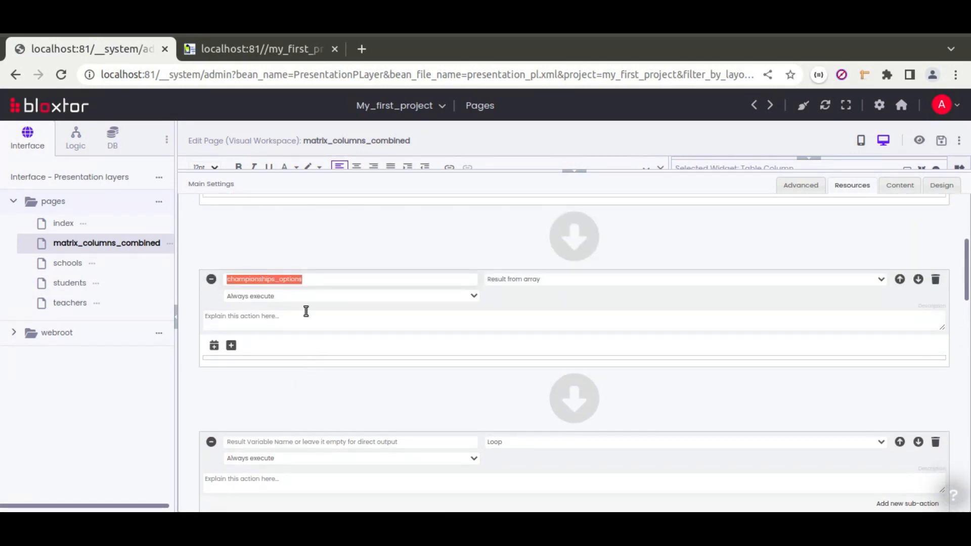
{"action": "scroll", "coordinate": [303, 384], "scroll_direction": "down", "scroll_amount": 5}
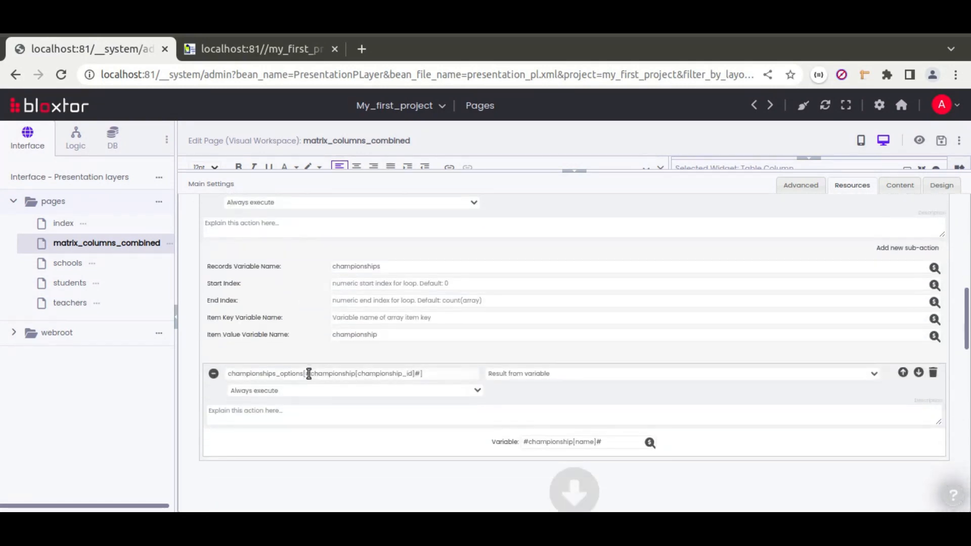
{"action": "left_click_drag", "start_coordinate": [306, 373], "coordinate": [417, 376]}
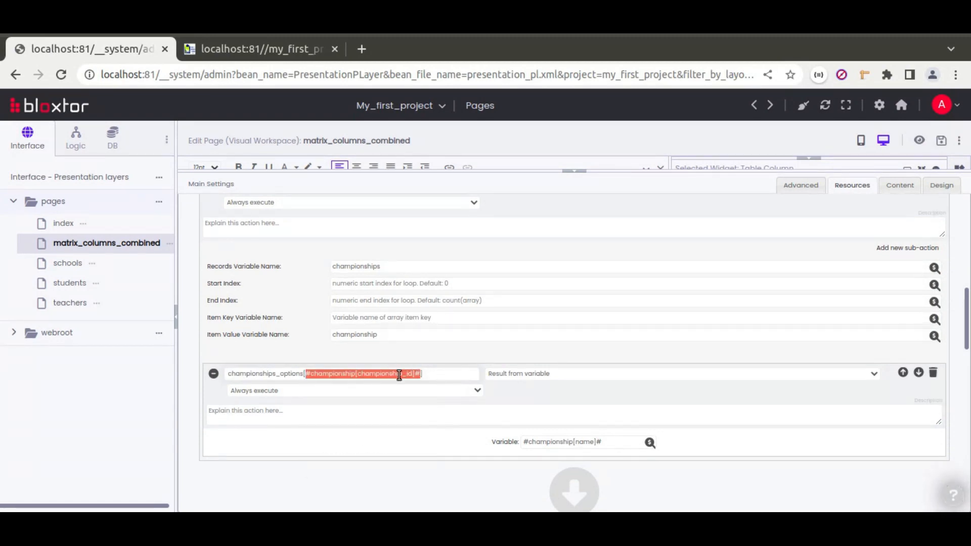
{"action": "double_click", "coordinate": [587, 442]}
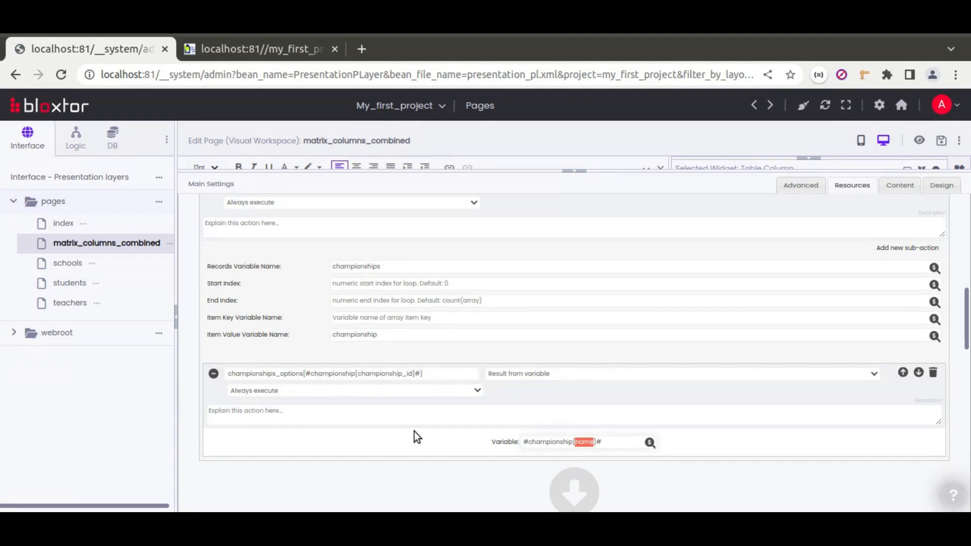
Collapse the Loop, championships_options and championships actions and hide the resource settings.
{"action": "scroll", "coordinate": [354, 405], "scroll_direction": "up", "scroll_amount": 4}
{"action": "left_click", "coordinate": [213, 358]}
{"action": "scroll", "coordinate": [250, 347], "scroll_direction": "up", "scroll_amount": 1}
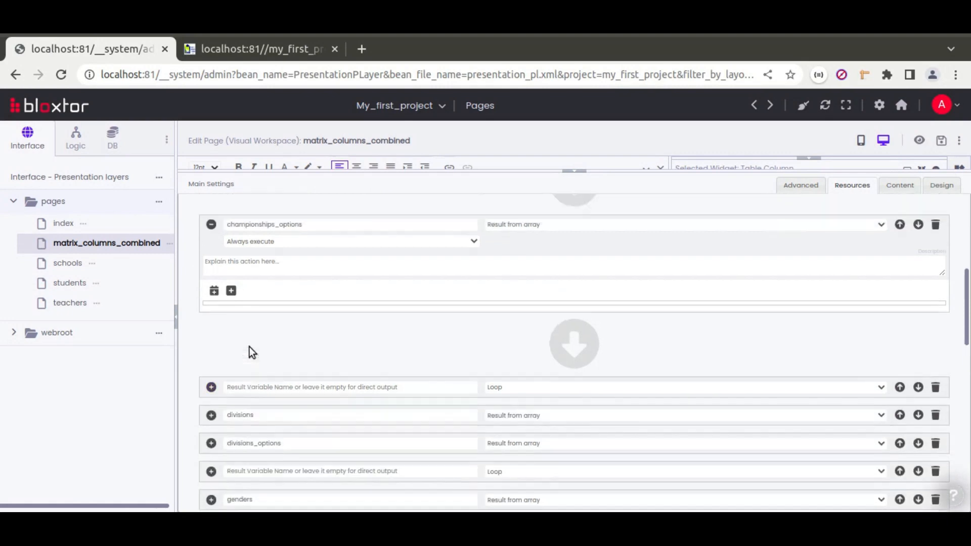
{"action": "scroll", "coordinate": [249, 347], "scroll_direction": "up", "scroll_amount": 1}
{"action": "left_click", "coordinate": [211, 278]}
{"action": "scroll", "coordinate": [348, 331], "scroll_direction": "up", "scroll_amount": 3}
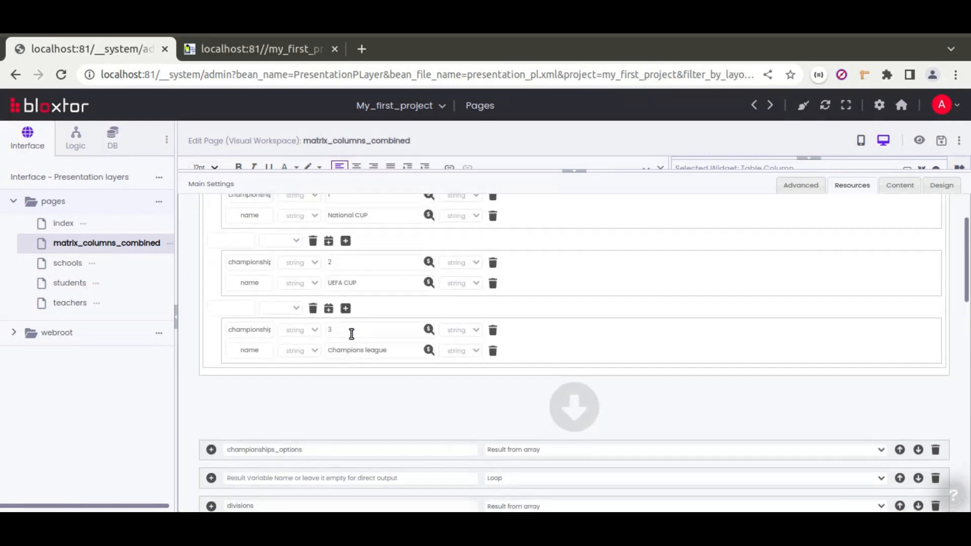
{"action": "scroll", "coordinate": [273, 406], "scroll_direction": "up", "scroll_amount": 3}
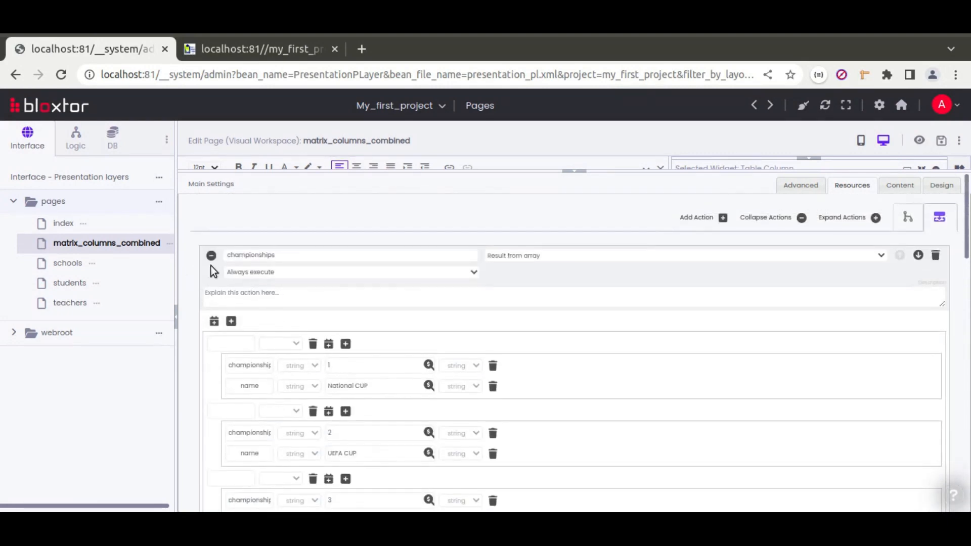
{"action": "left_click", "coordinate": [212, 256]}
{"action": "left_click", "coordinate": [580, 173]}
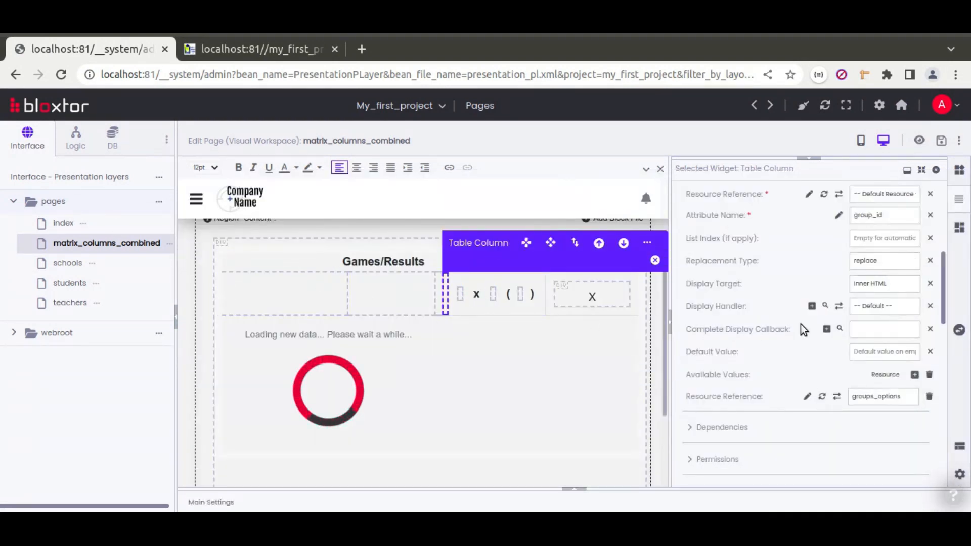
Start a new Get Options resource for the column's reference, then cancel the chooser.
{"action": "left_click", "coordinate": [808, 396]}
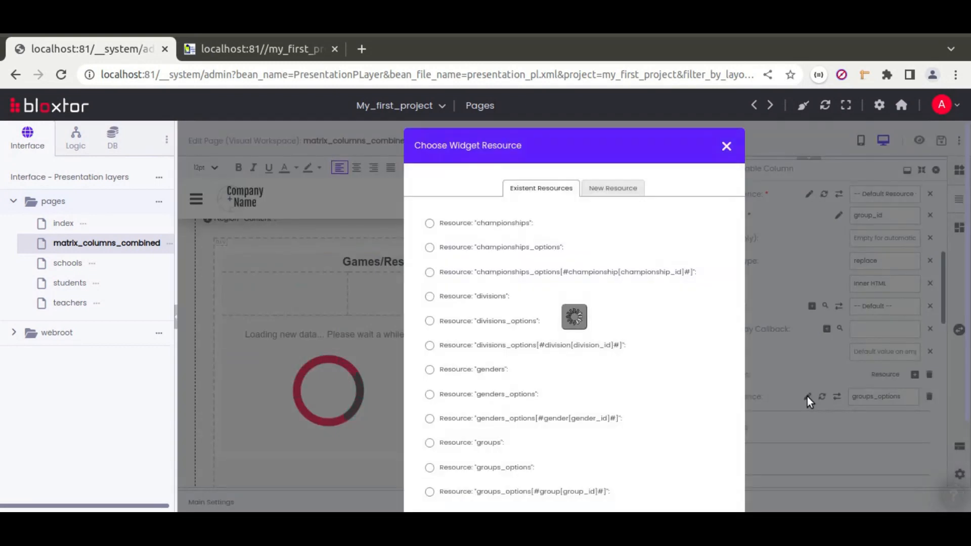
{"action": "left_click", "coordinate": [624, 190]}
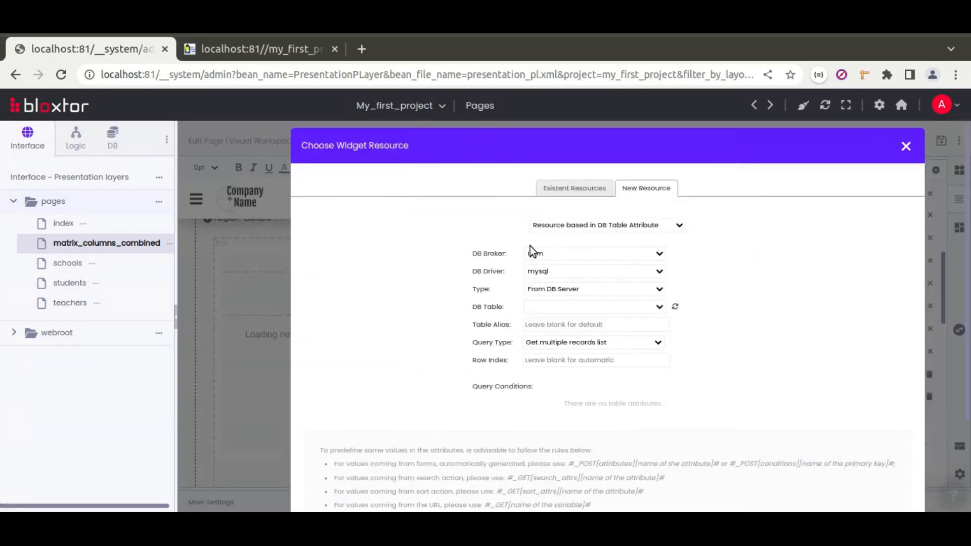
{"action": "left_click", "coordinate": [581, 307]}
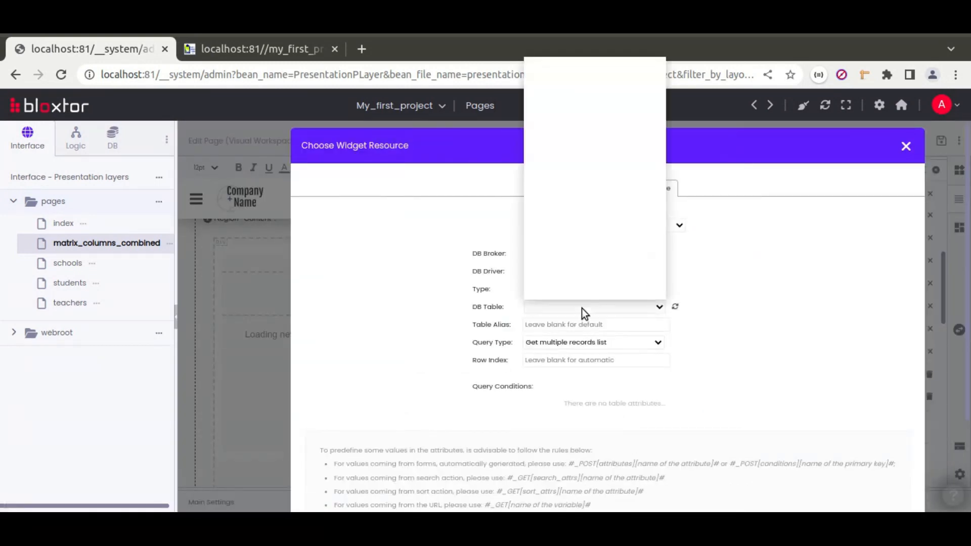
{"action": "left_click", "coordinate": [743, 312]}
{"action": "left_click", "coordinate": [614, 344]}
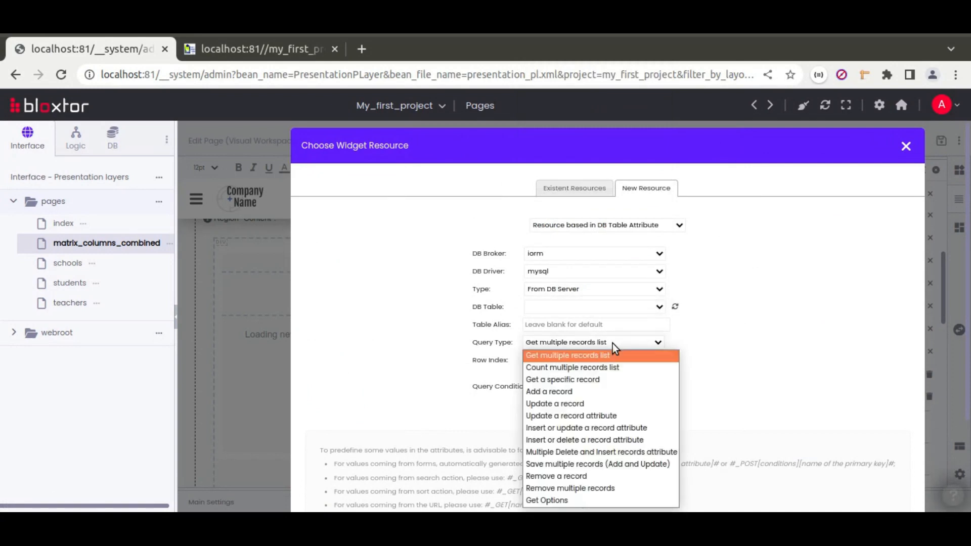
{"action": "left_click", "coordinate": [554, 500]}
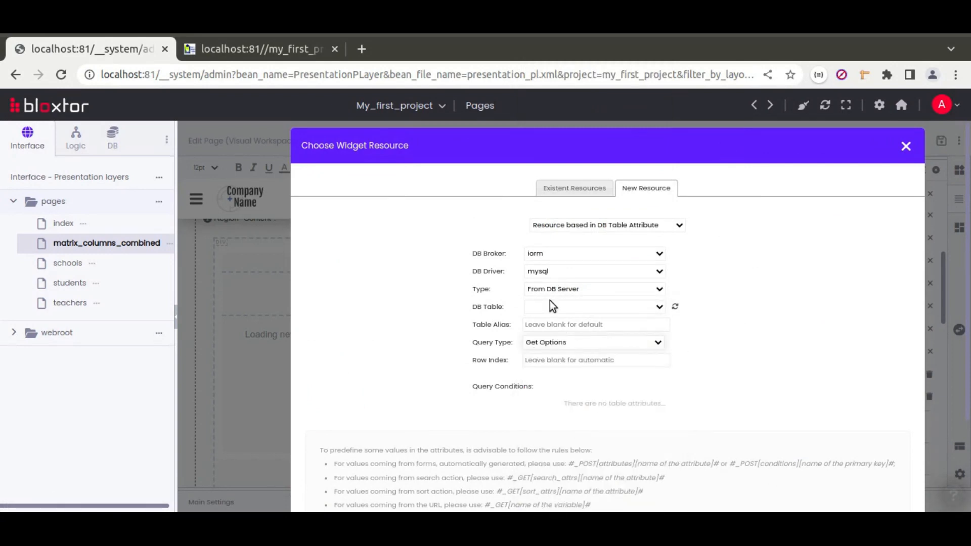
{"action": "left_click", "coordinate": [905, 147]}
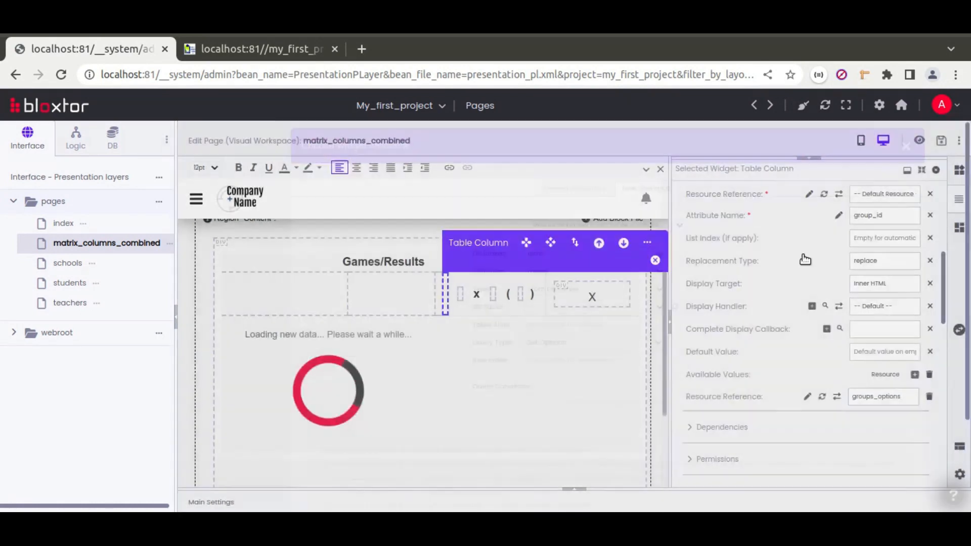
Re-expand the championships action in the resources list, then hide main settings again.
{"action": "left_click", "coordinate": [574, 494]}
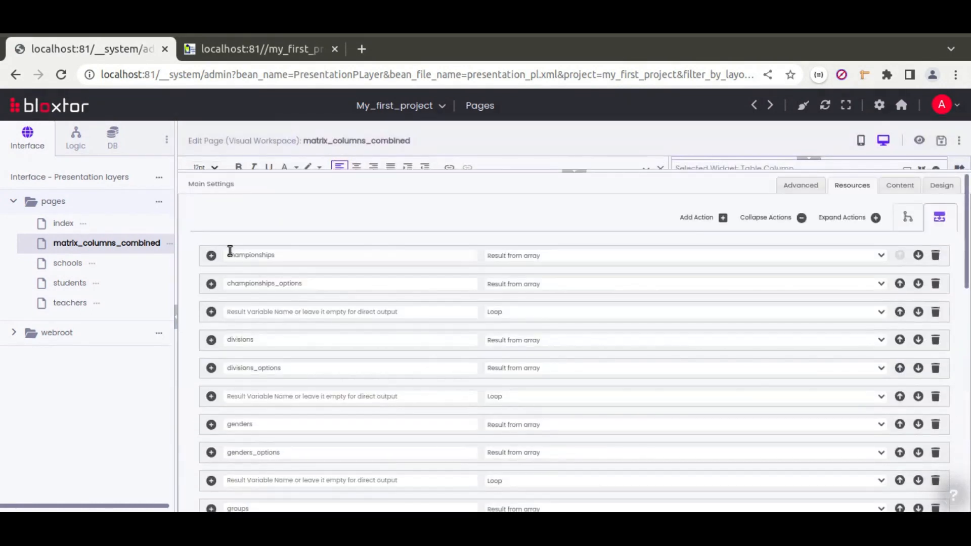
{"action": "left_click", "coordinate": [211, 255]}
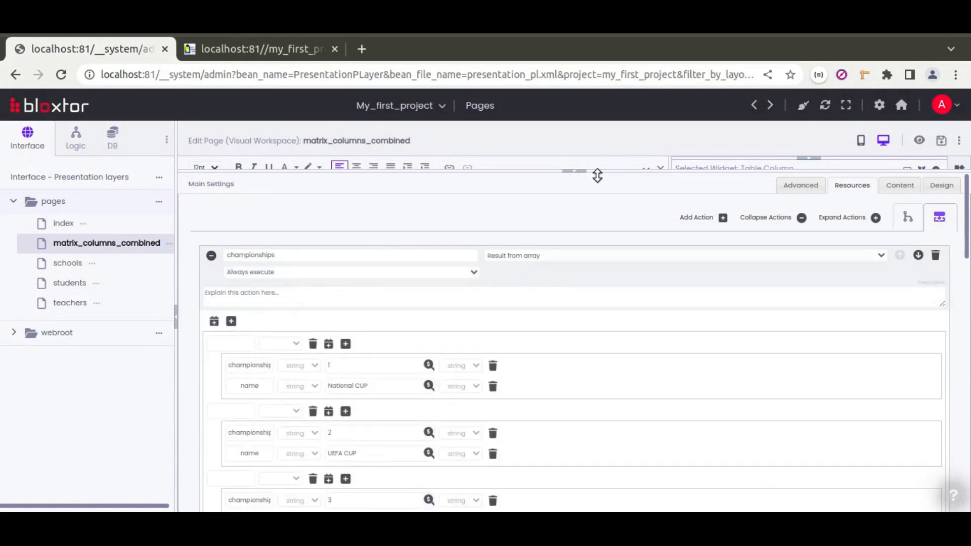
{"action": "left_click", "coordinate": [574, 172]}
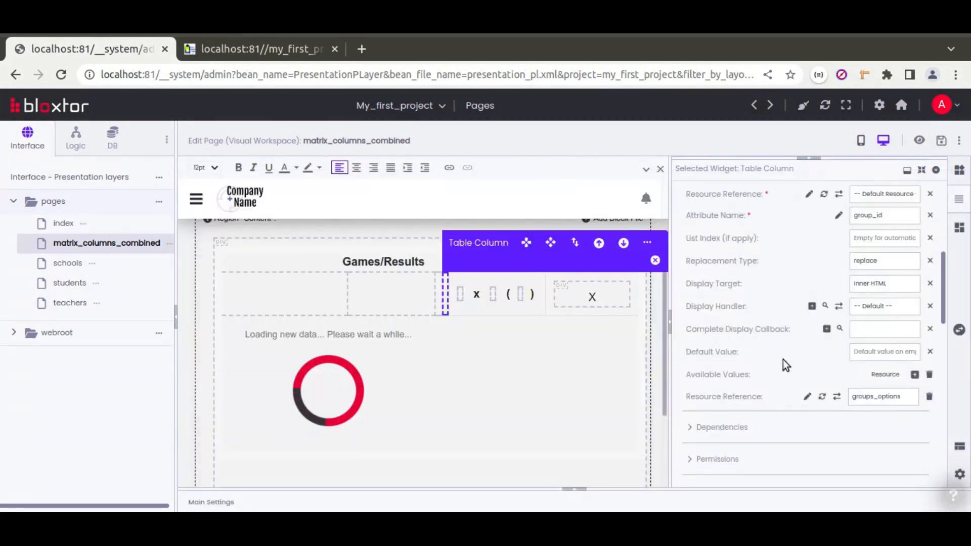
{"action": "scroll", "coordinate": [771, 323], "scroll_direction": "up", "scroll_amount": 5}
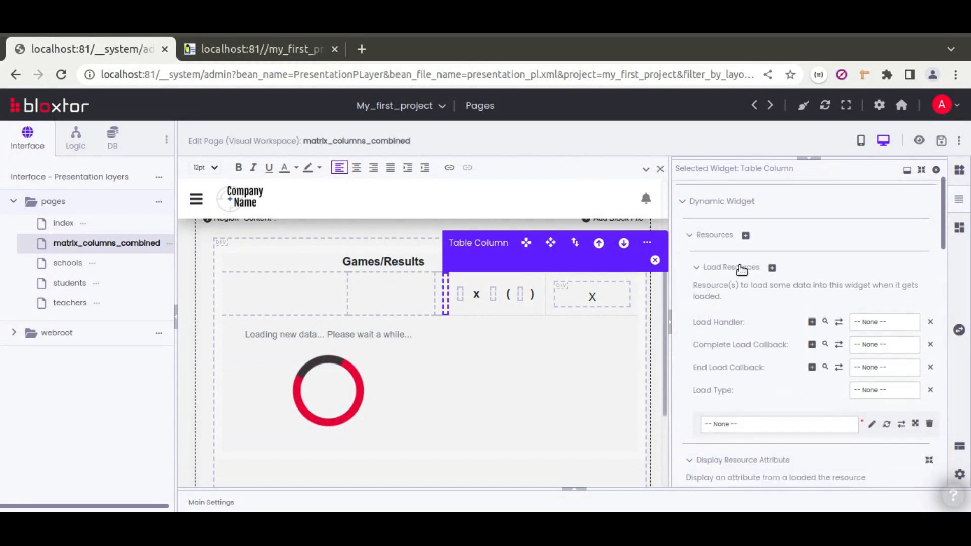
{"action": "left_click", "coordinate": [871, 424]}
{"action": "left_click", "coordinate": [538, 343]}
{"action": "left_click", "coordinate": [529, 356]}
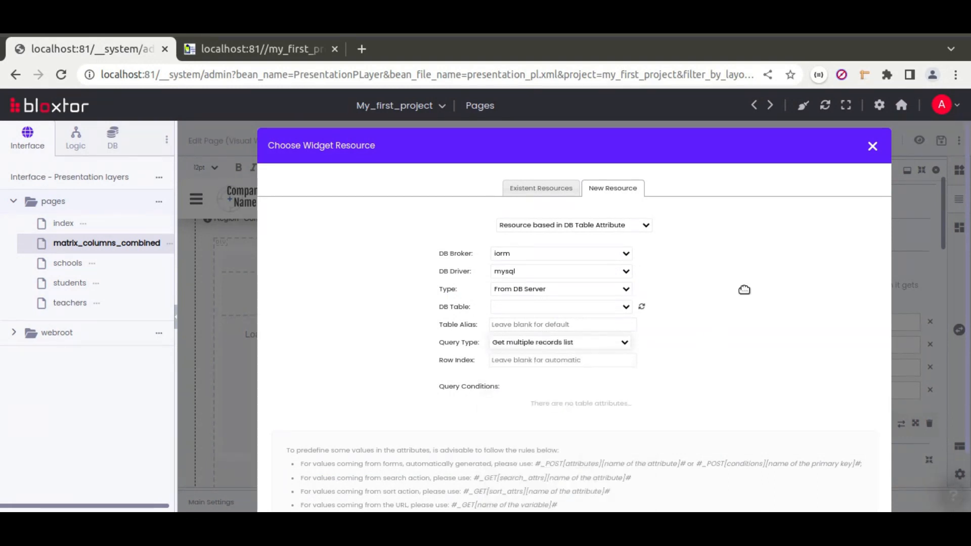
{"action": "left_click", "coordinate": [872, 147]}
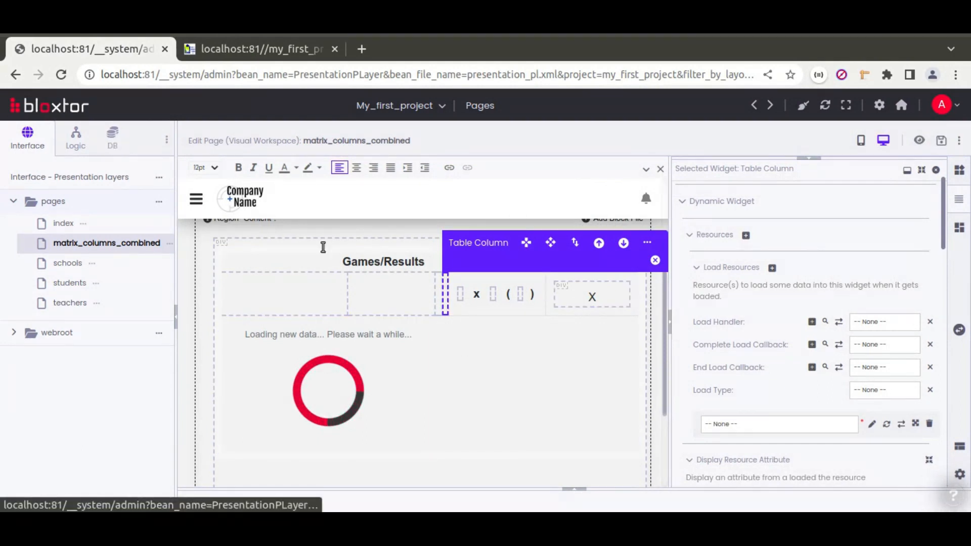
{"action": "left_click", "coordinate": [575, 490]}
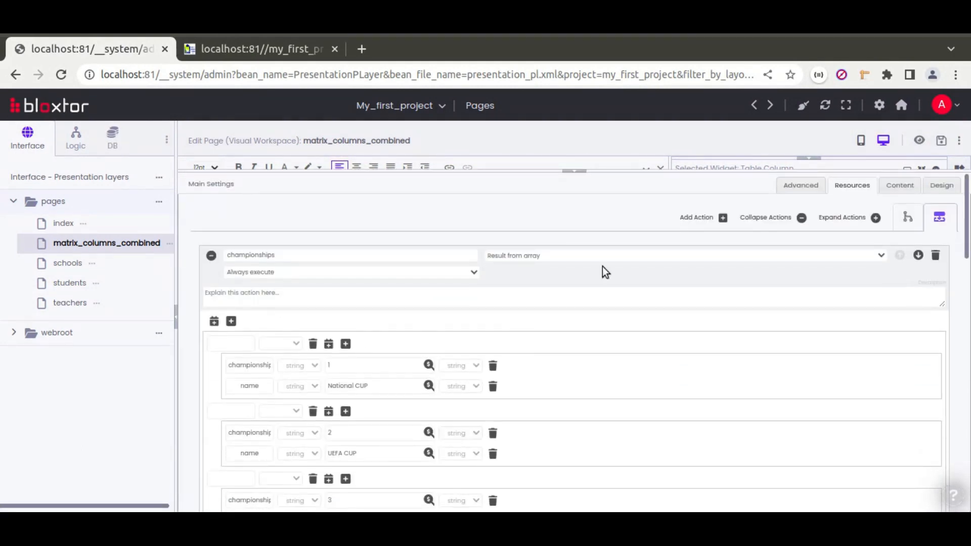
{"action": "left_click", "coordinate": [574, 177]}
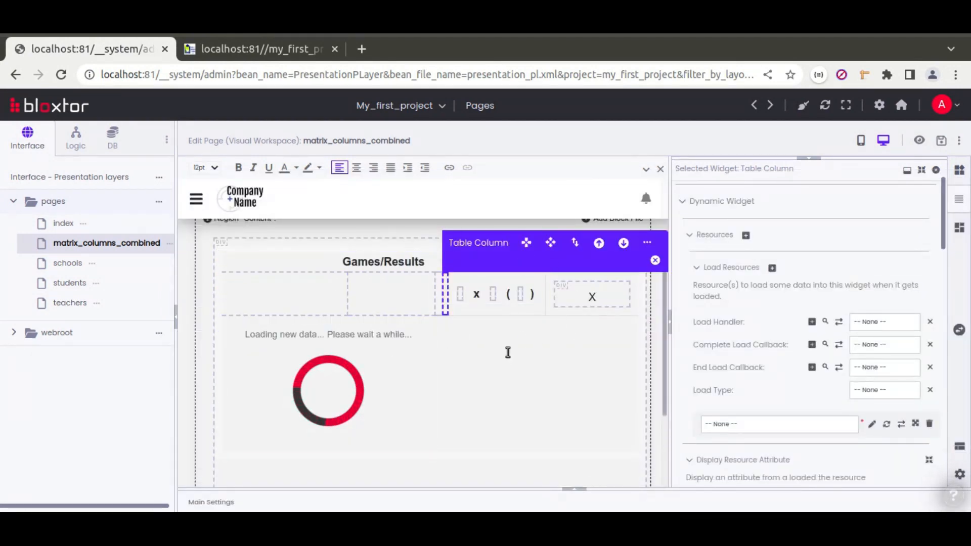
{"action": "scroll", "coordinate": [538, 350], "scroll_direction": "up", "scroll_amount": 3}
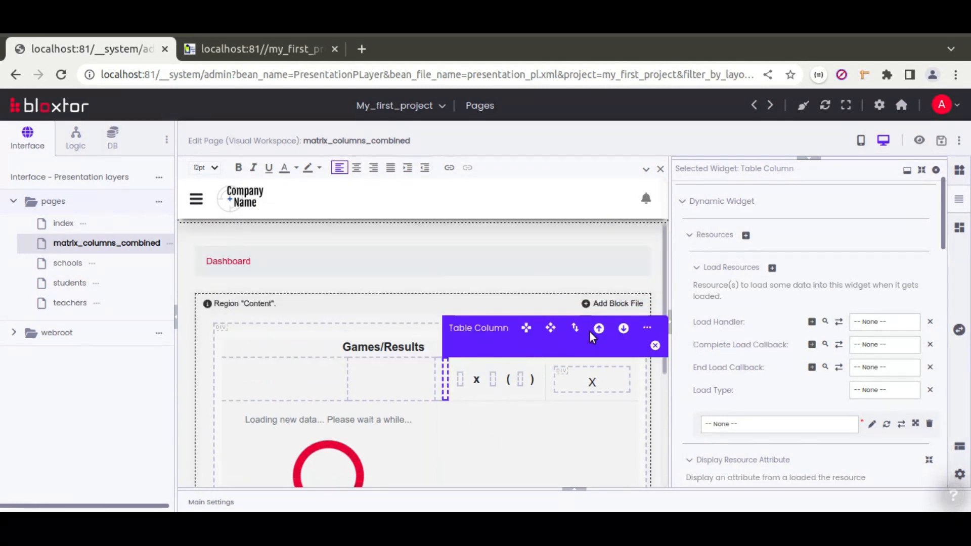
{"action": "scroll", "coordinate": [589, 331], "scroll_direction": "down", "scroll_amount": 3}
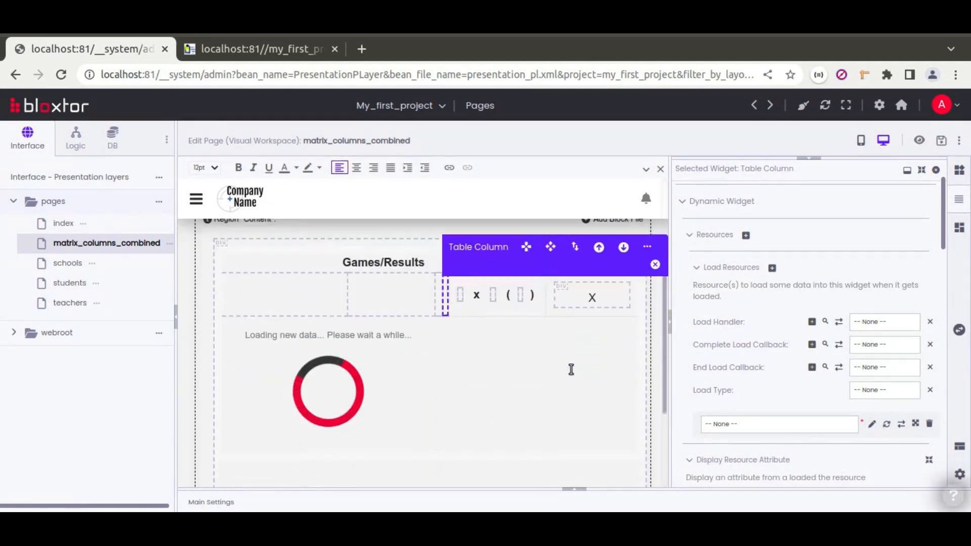
Set the loading-message cell's colspan to 7.
{"action": "left_click", "coordinate": [410, 364]}
{"action": "scroll", "coordinate": [684, 368], "scroll_direction": "down", "scroll_amount": 10}
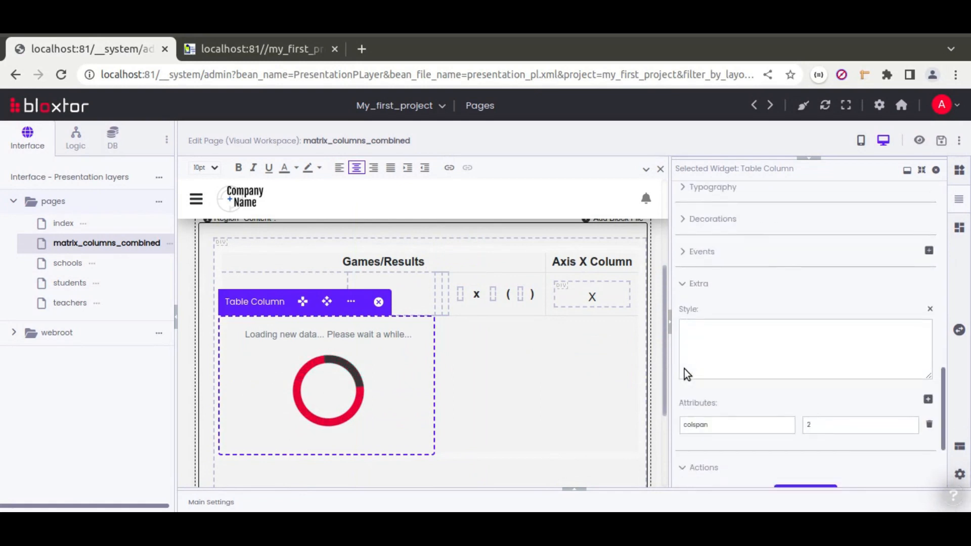
{"action": "scroll", "coordinate": [684, 369], "scroll_direction": "down", "scroll_amount": 5}
{"action": "left_click_drag", "start_coordinate": [815, 287], "coordinate": [795, 287]}
{"action": "type", "text": "7"}
{"action": "left_click", "coordinate": [723, 272]}
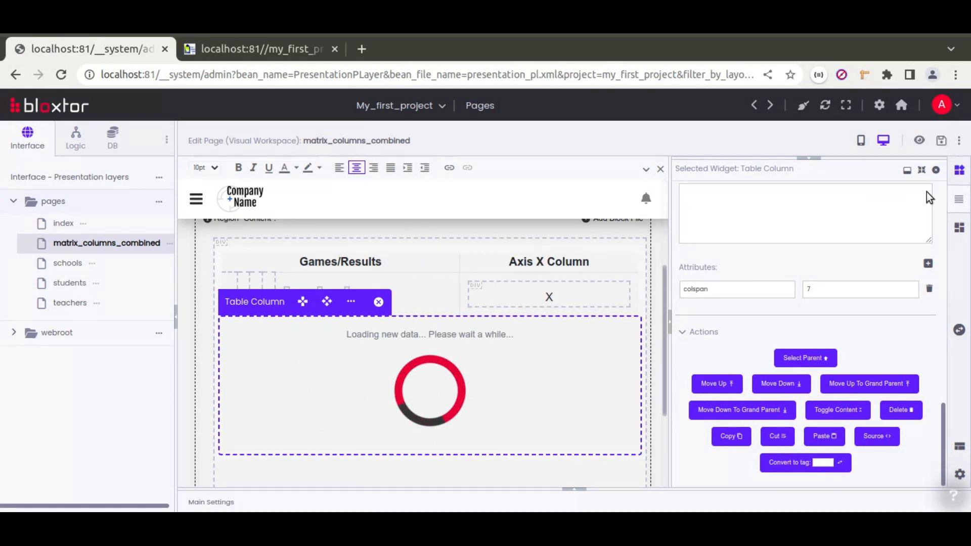
Set colspan 7 on the Table Column inside the second Table Row.
{"action": "left_click_drag", "start_coordinate": [827, 156], "coordinate": [831, 235]}
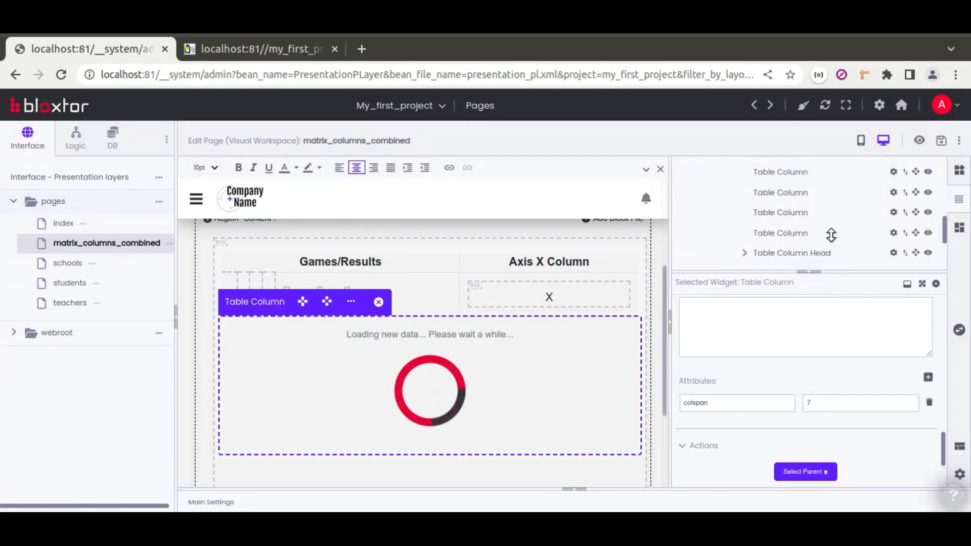
{"action": "scroll", "coordinate": [829, 229], "scroll_direction": "down", "scroll_amount": 3}
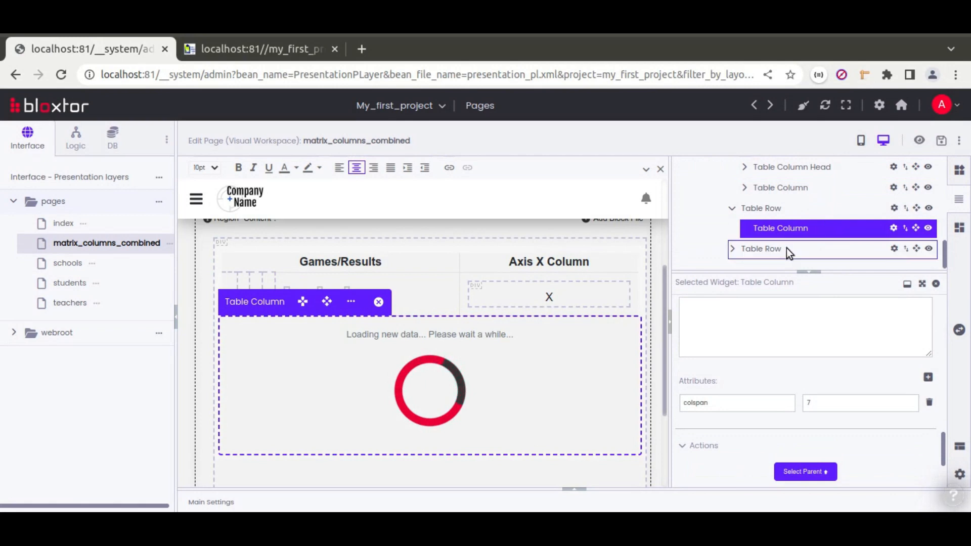
{"action": "left_click", "coordinate": [731, 250]}
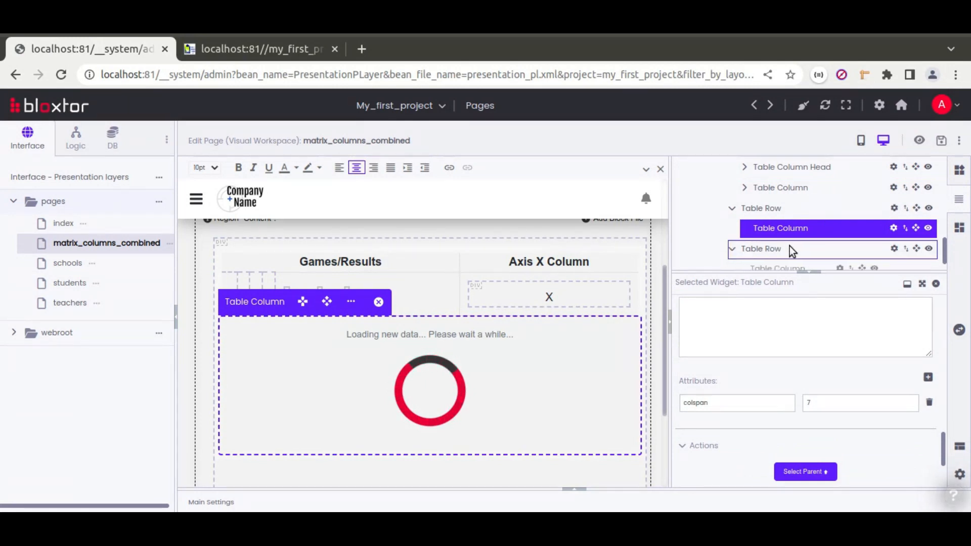
{"action": "left_click", "coordinate": [785, 248]}
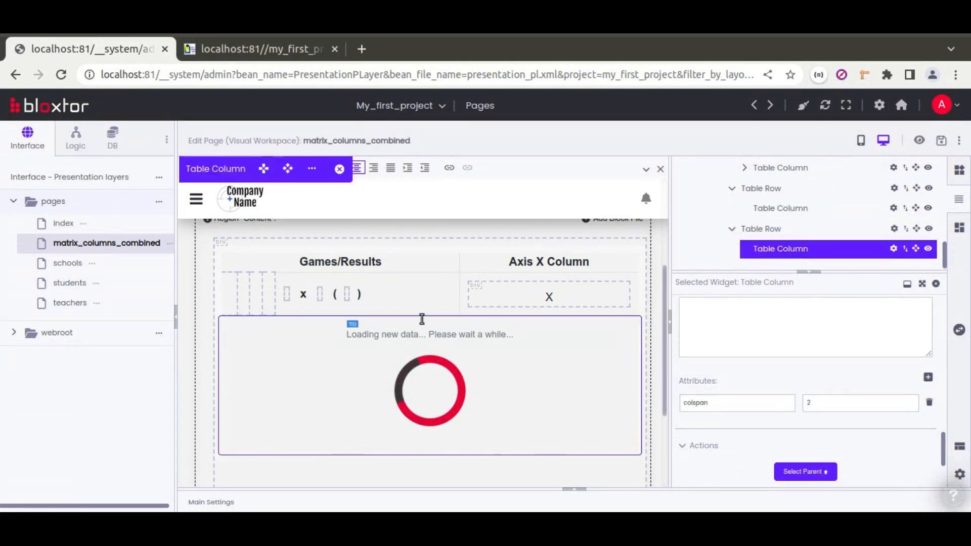
{"action": "double_click", "coordinate": [822, 406]}
{"action": "type", "text": "7"}
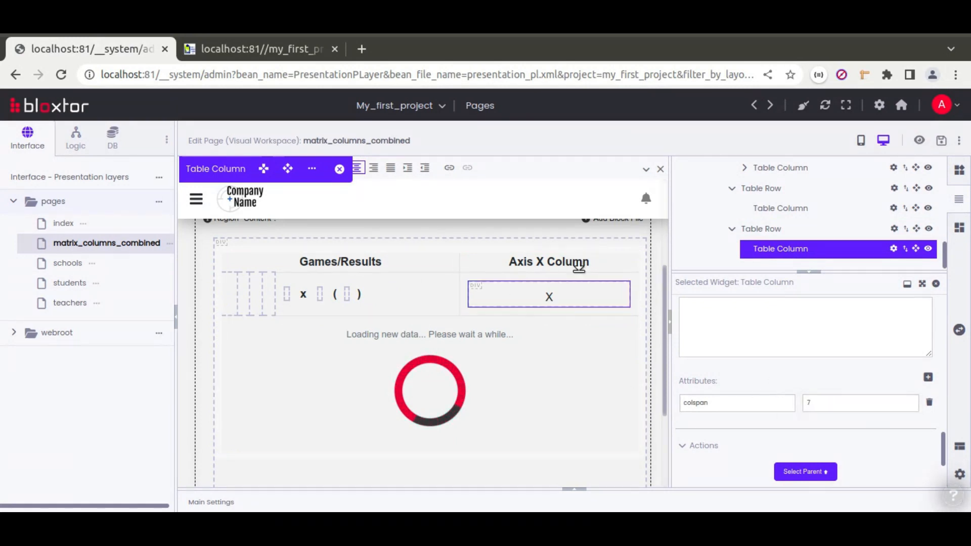
Save the page and reload the rendered matrix page.
{"action": "left_click", "coordinate": [928, 142]}
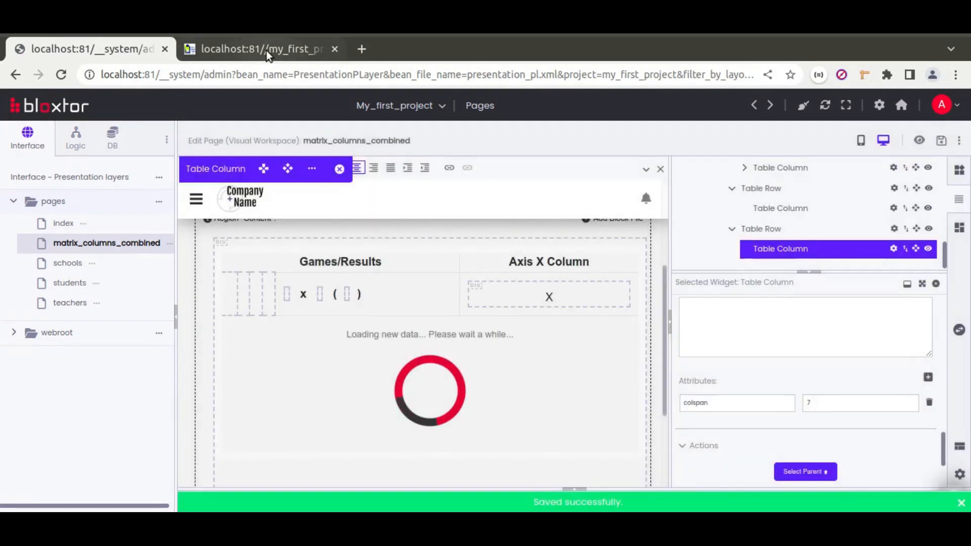
{"action": "left_click", "coordinate": [266, 50]}
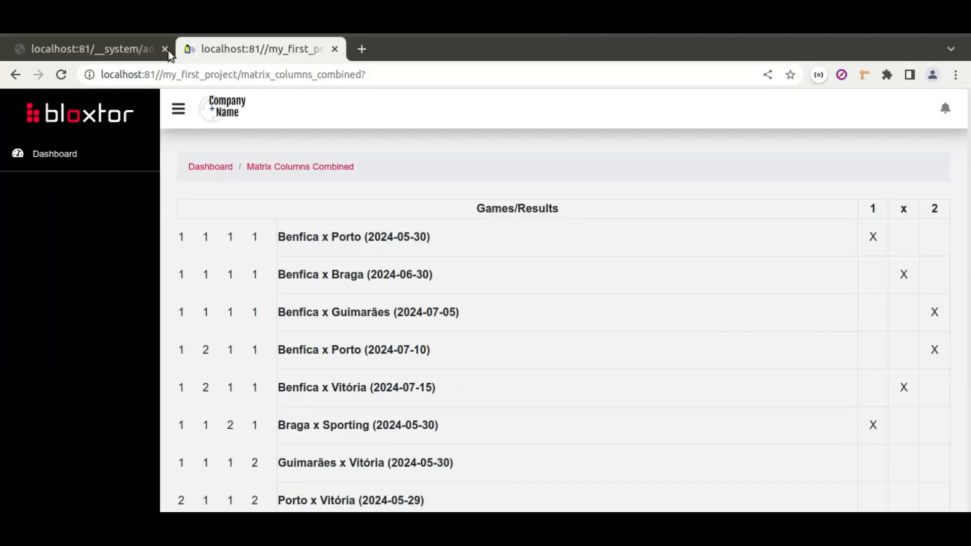
{"action": "left_click", "coordinate": [59, 78]}
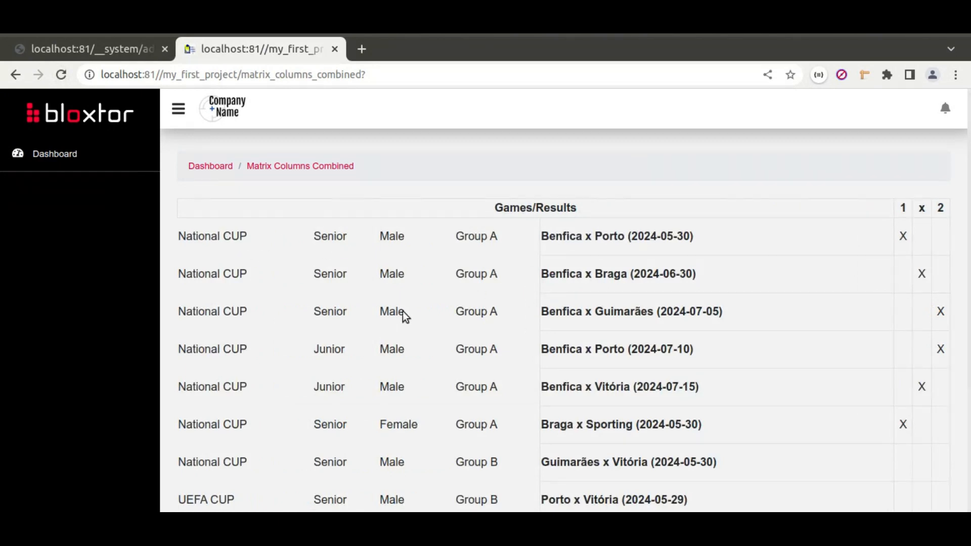
Check the rendered table shows National CUP, Senior, Male, Group A text instead of ids.
{"action": "scroll", "coordinate": [460, 303], "scroll_direction": "down", "scroll_amount": 3}
{"action": "scroll", "coordinate": [325, 283], "scroll_direction": "up", "scroll_amount": 2}
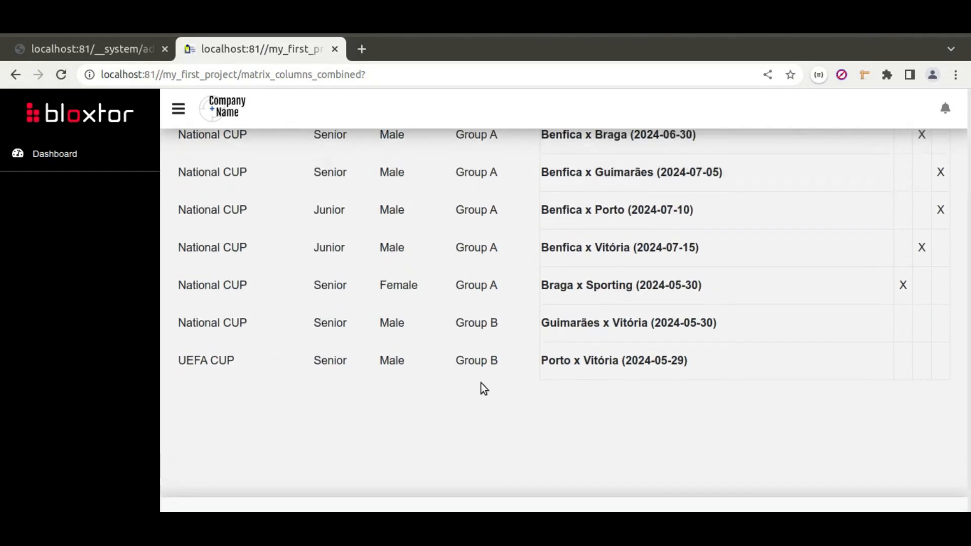
{"action": "scroll", "coordinate": [466, 312], "scroll_direction": "up", "scroll_amount": 2}
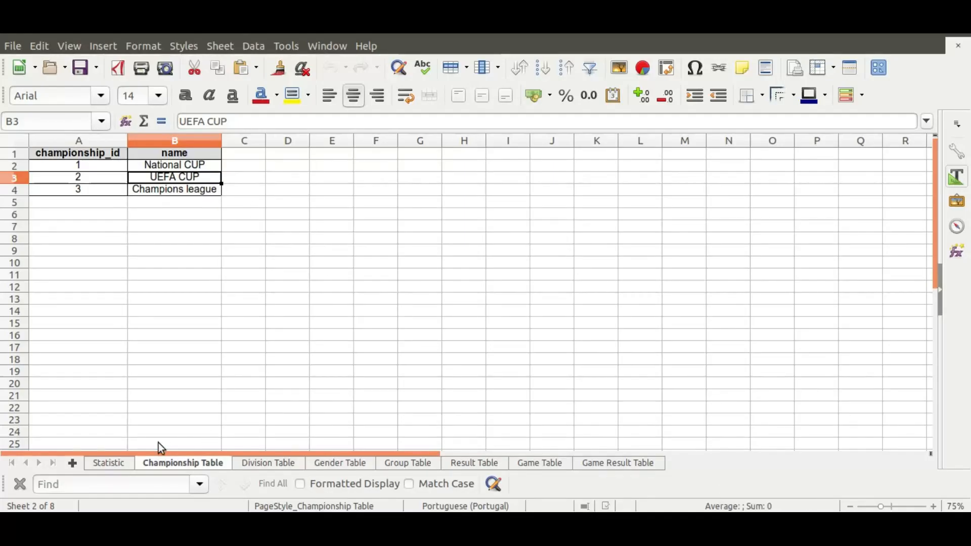
{"action": "left_click", "coordinate": [123, 464]}
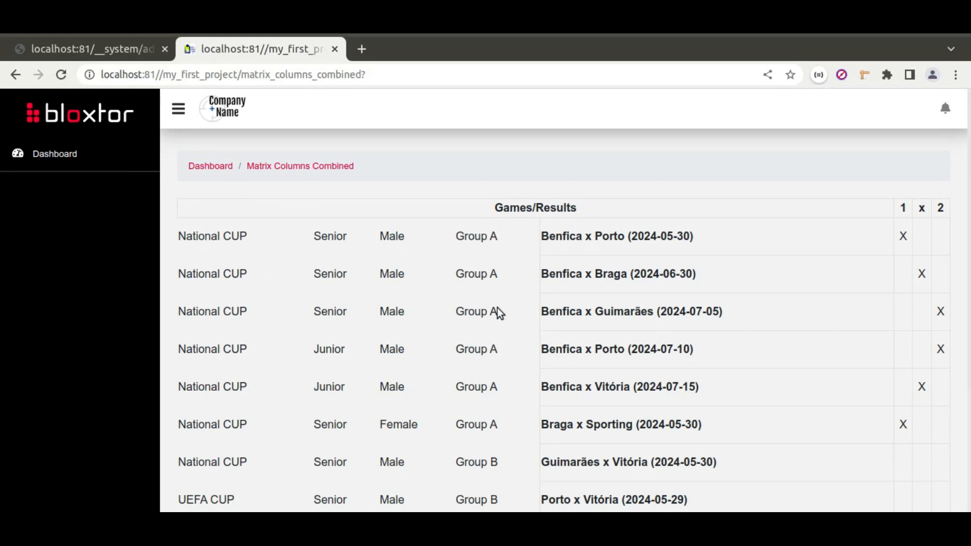
{"action": "left_click_drag", "start_coordinate": [222, 236], "coordinate": [489, 422]}
{"action": "left_click", "coordinate": [514, 304]}
Set the first small header cell's default widget type to Head Column Group/Combined.
{"action": "left_click", "coordinate": [107, 47]}
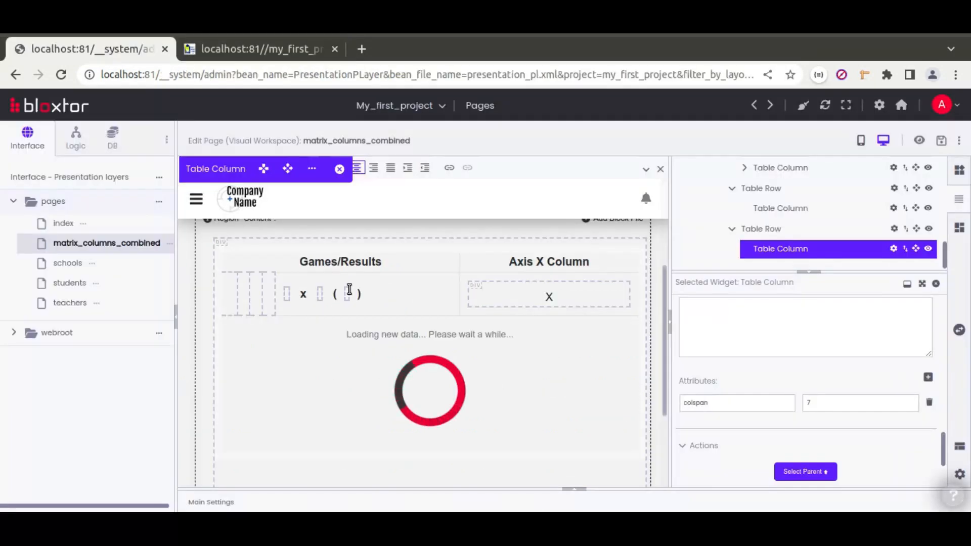
{"action": "left_click", "coordinate": [229, 293]}
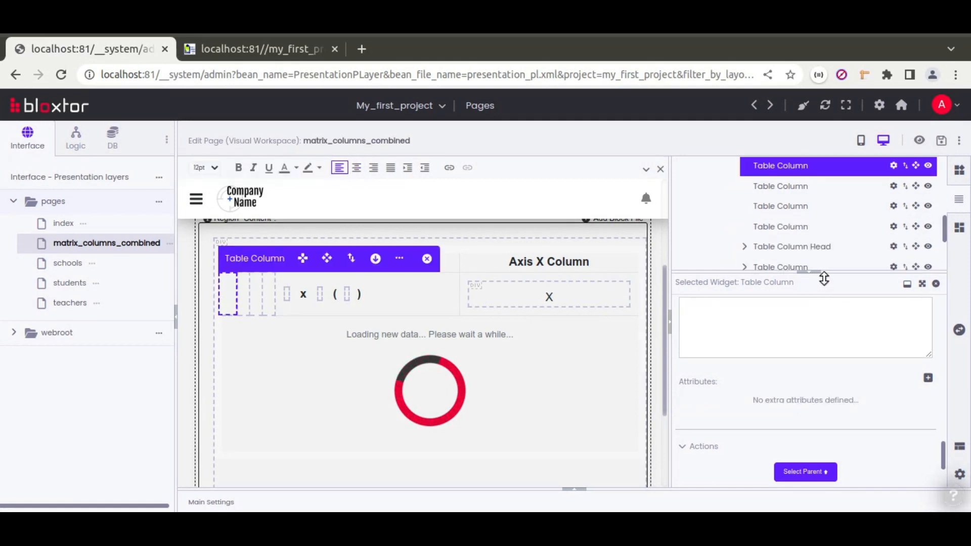
{"action": "left_click", "coordinate": [922, 284]}
{"action": "scroll", "coordinate": [685, 305], "scroll_direction": "up", "scroll_amount": 10}
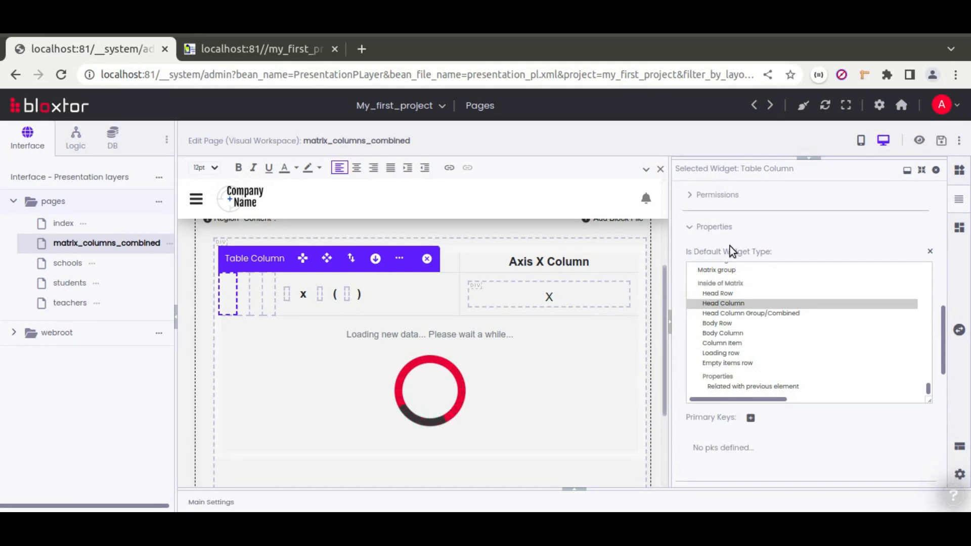
{"action": "left_click", "coordinate": [748, 312], "text": "ctrl"}
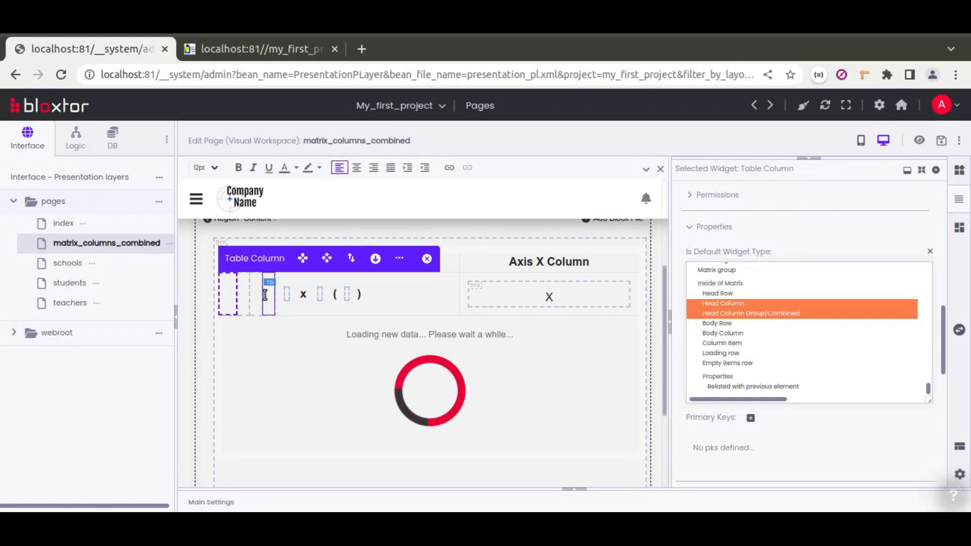
Make the next two header cells Head Column Group/Combined, the last also related with previous element, and save.
{"action": "left_click", "coordinate": [247, 289]}
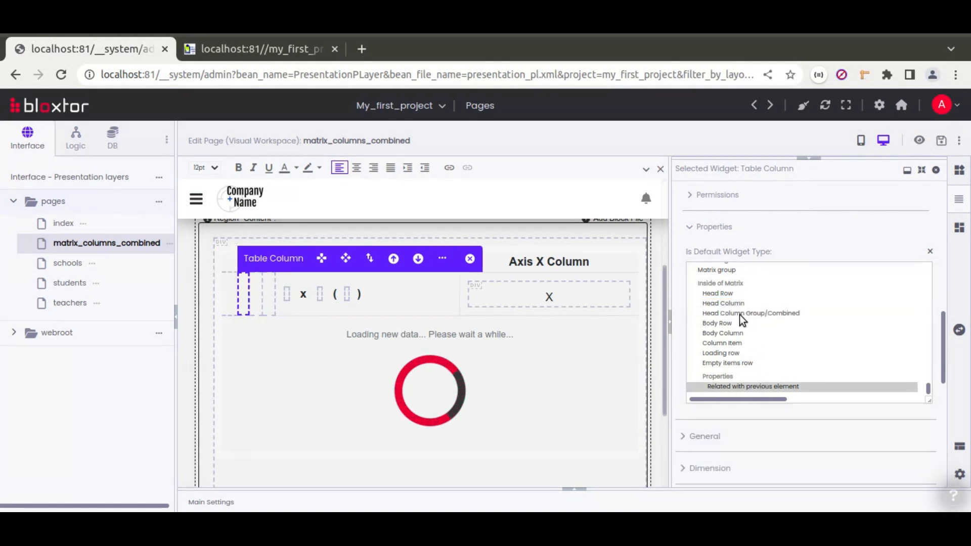
{"action": "left_click", "coordinate": [739, 314], "text": "ctrl"}
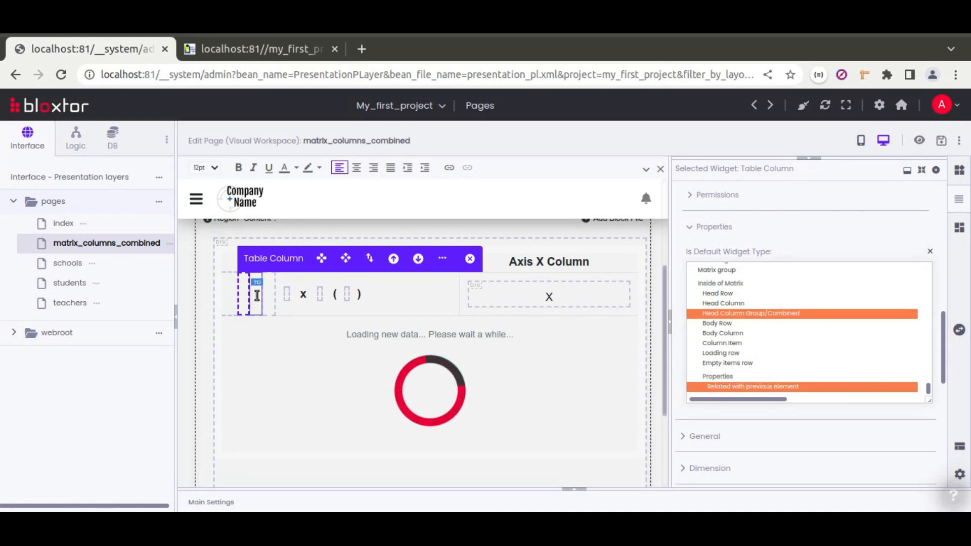
{"action": "left_click", "coordinate": [257, 296]}
{"action": "left_click", "coordinate": [735, 313], "text": "ctrl"}
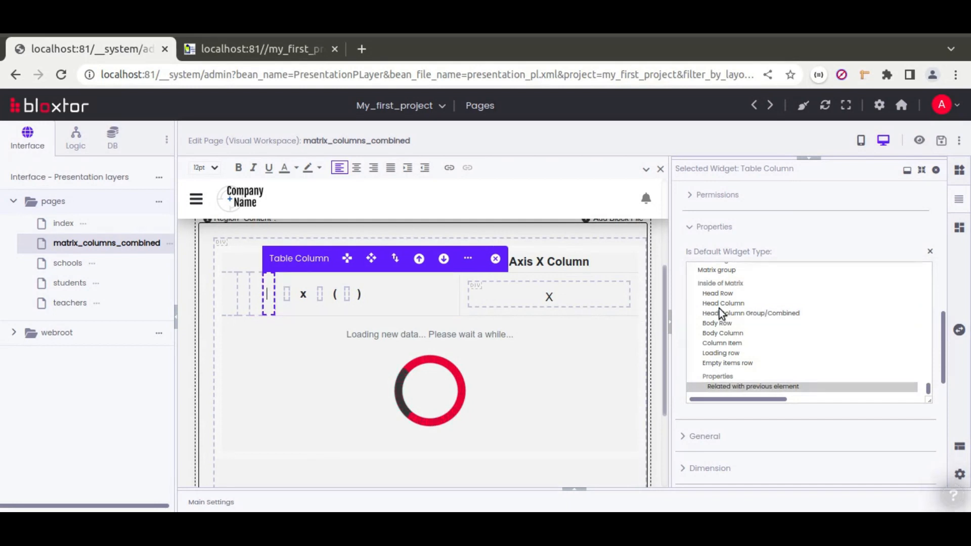
{"action": "left_click", "coordinate": [742, 311], "text": "ctrl"}
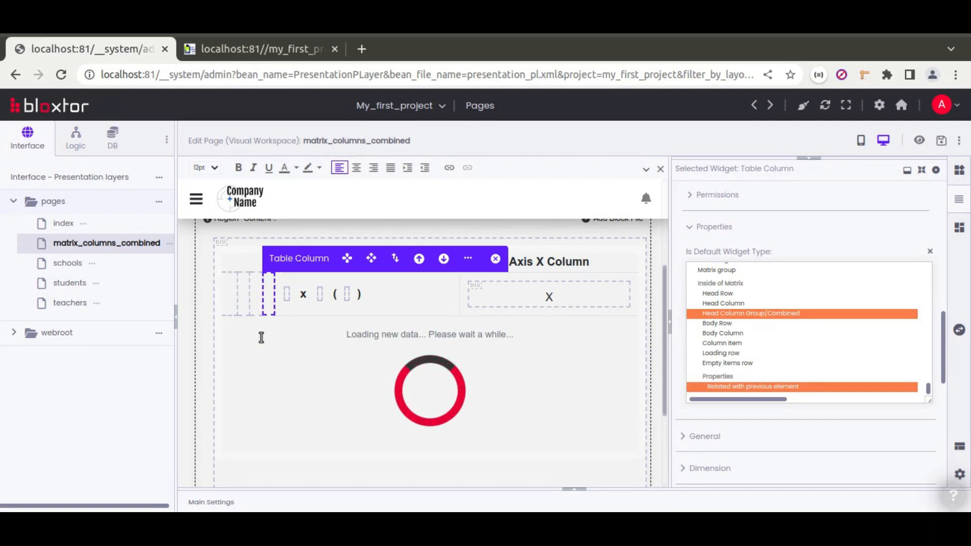
{"action": "left_click", "coordinate": [941, 141]}
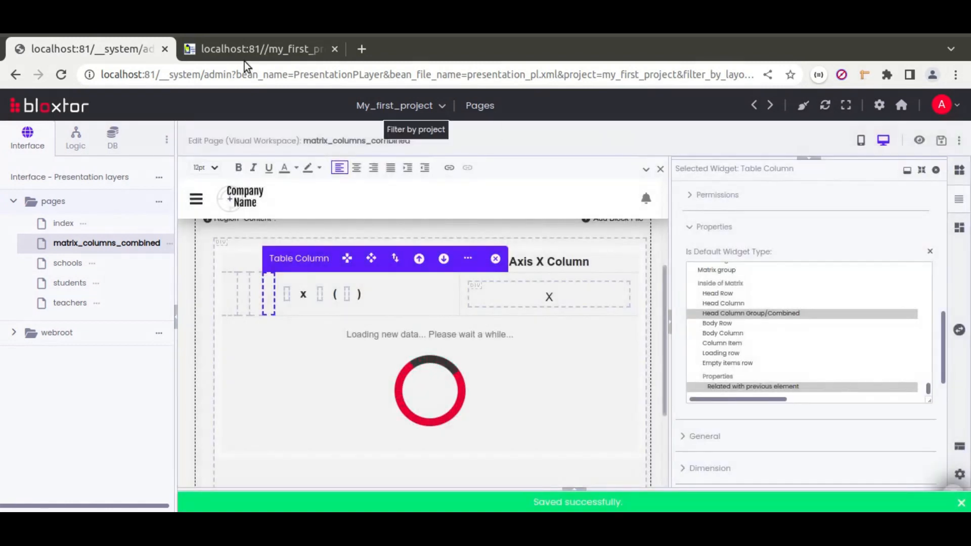
Reload the rendered page to confirm the merged group cells, then select the first body column cell.
{"action": "left_click", "coordinate": [232, 42]}
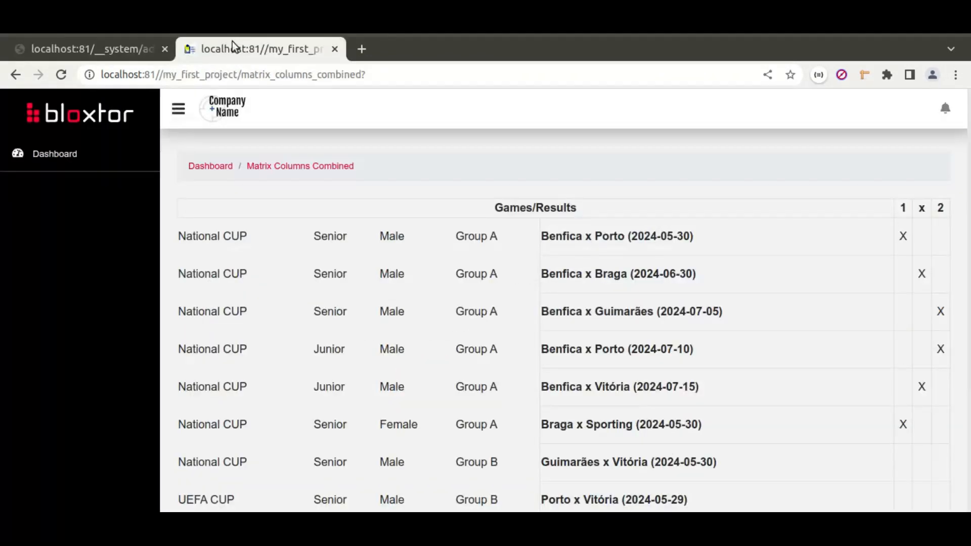
{"action": "left_click", "coordinate": [60, 76]}
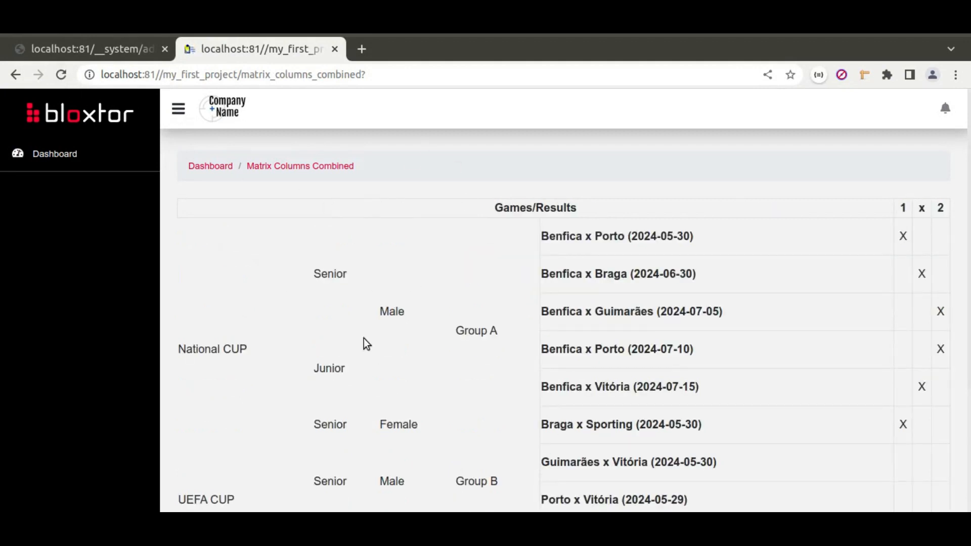
{"action": "left_click", "coordinate": [108, 44]}
{"action": "left_click", "coordinate": [227, 298]}
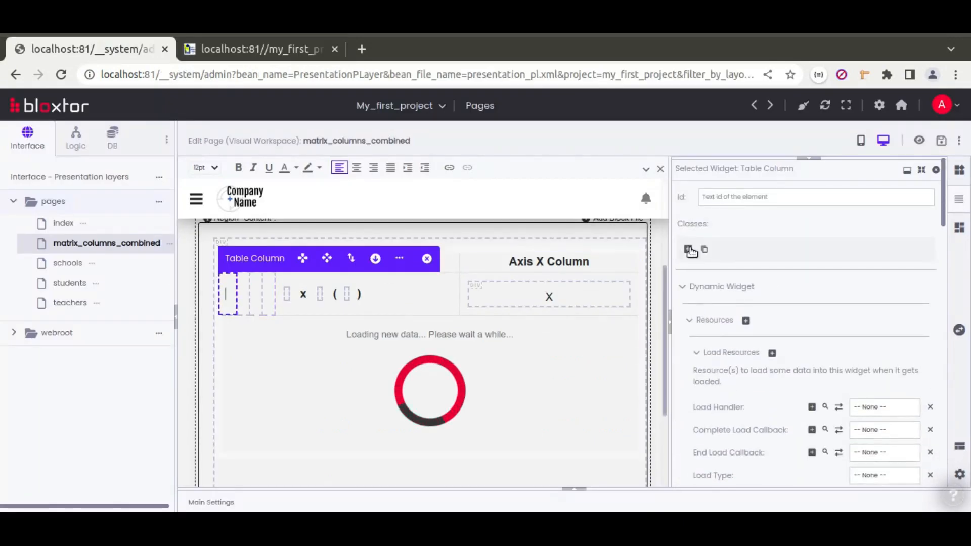
Give the first body column the classes 'border text-center vertical-middle'.
{"action": "left_click", "coordinate": [687, 249]}
{"action": "type", "text": "borde"}
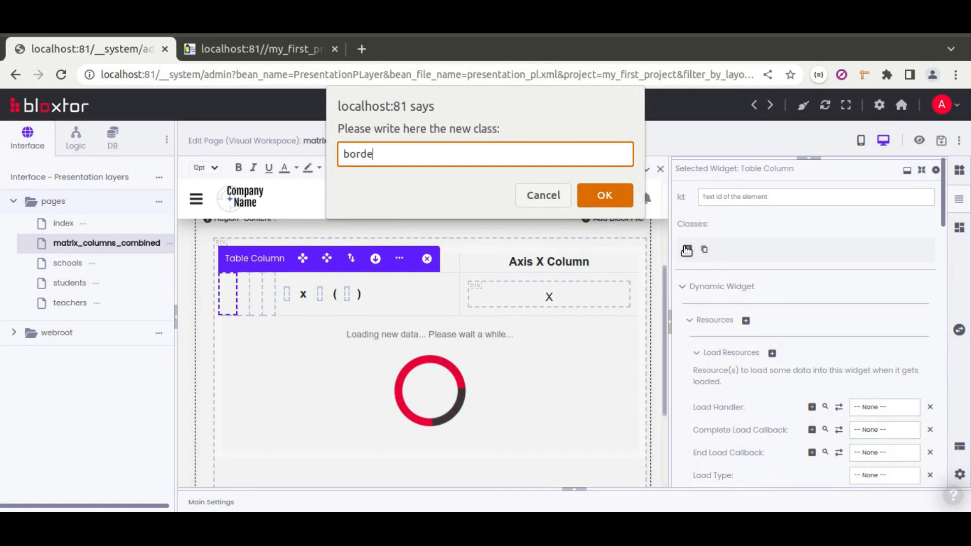
{"action": "type", "text": "r text-"}
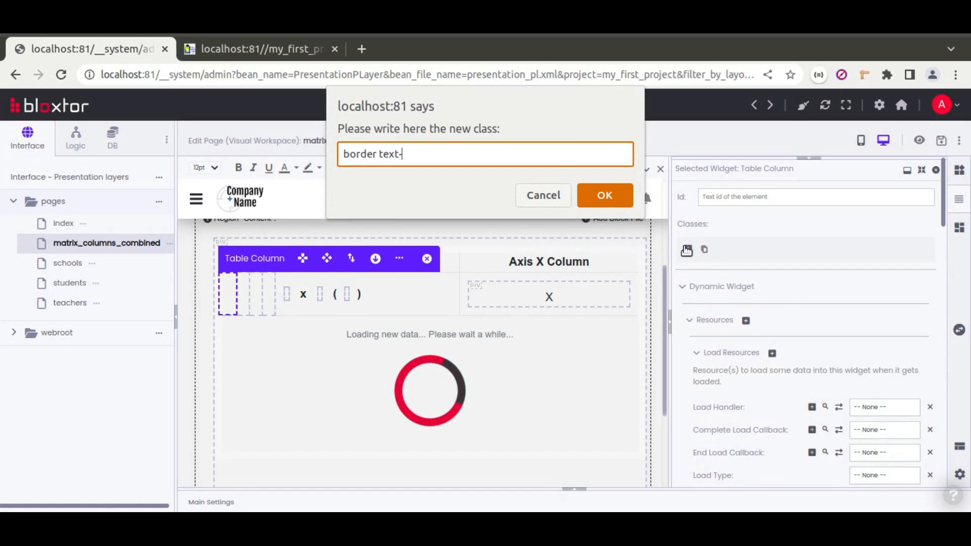
{"action": "type", "text": "center vertoca"}
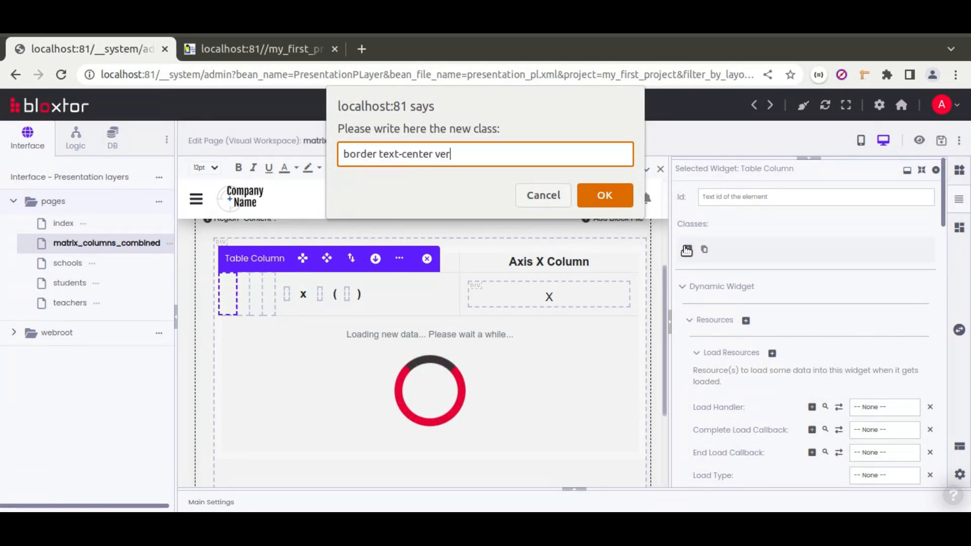
{"action": "key", "text": "BackSpace"}
{"action": "key", "text": "BackSpace"}
{"action": "key", "text": "BackSpace"}
{"action": "type", "text": "ical-middle"}
{"action": "key", "text": "ctrl+a"}
{"action": "key", "text": "ctrl+c"}
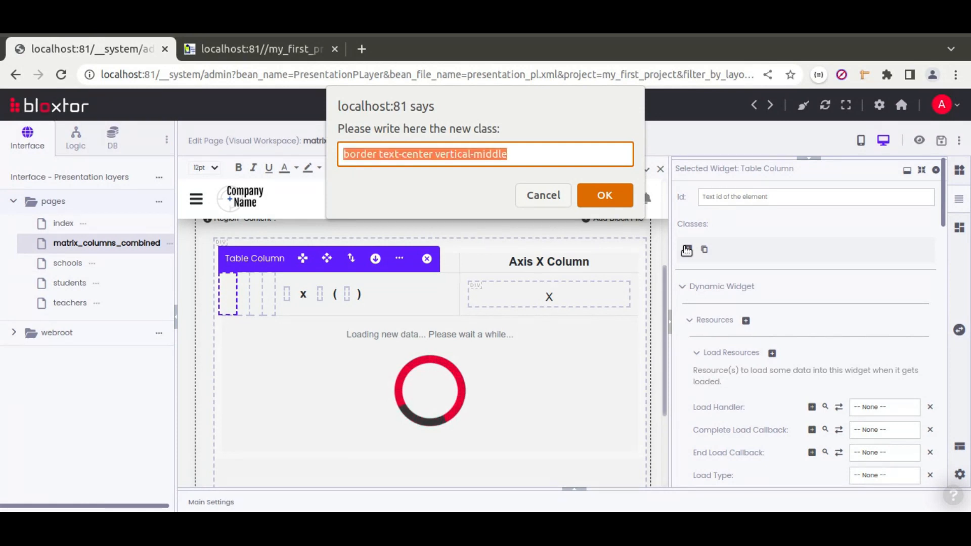
{"action": "left_click", "coordinate": [611, 192]}
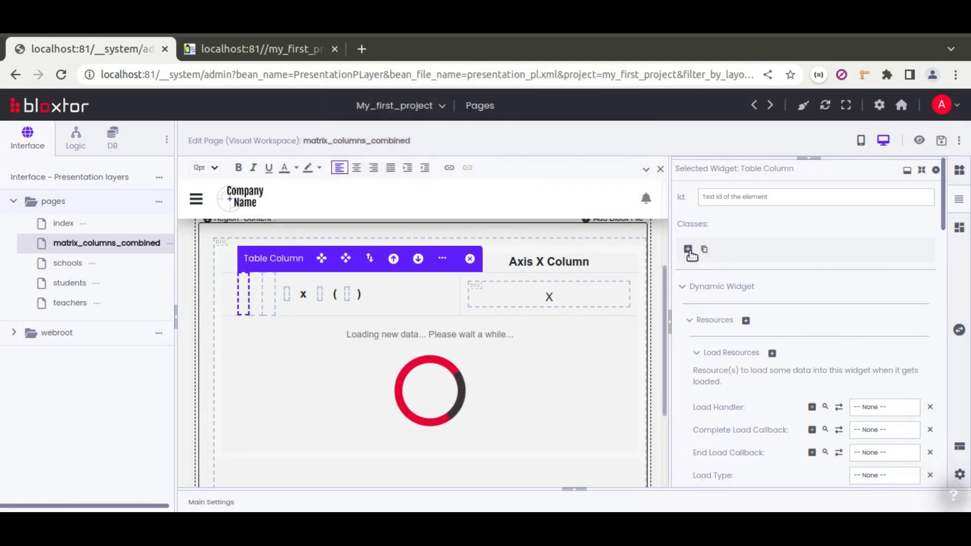
Apply the same 'border text-center vertical-middle' classes to the next three body columns.
{"action": "left_click", "coordinate": [688, 249]}
{"action": "key", "text": "ctrl+v"}
{"action": "left_click", "coordinate": [622, 196]}
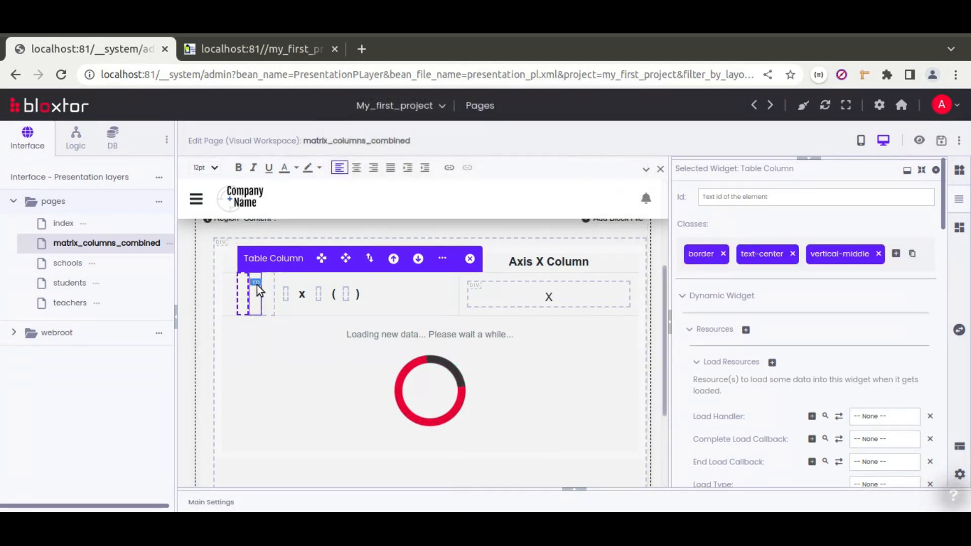
{"action": "left_click", "coordinate": [687, 251]}
{"action": "key", "text": "ctrl+v"}
{"action": "left_click", "coordinate": [613, 195]}
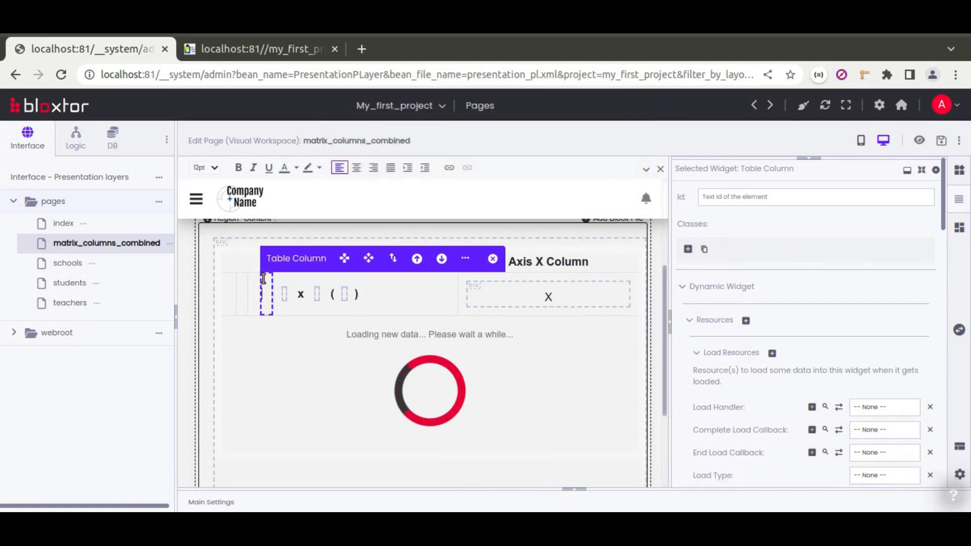
{"action": "left_click", "coordinate": [688, 250]}
{"action": "key", "text": "ctrl+v"}
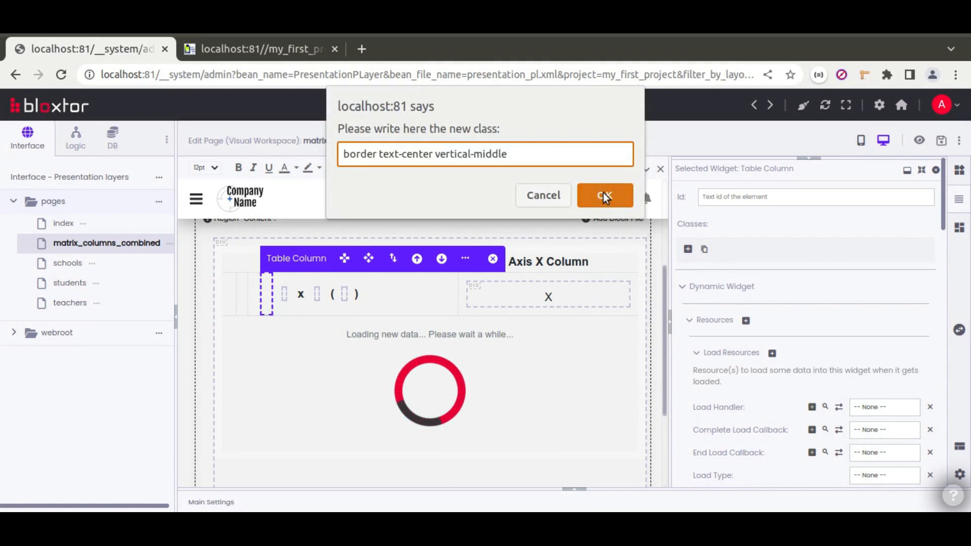
{"action": "left_click", "coordinate": [604, 195]}
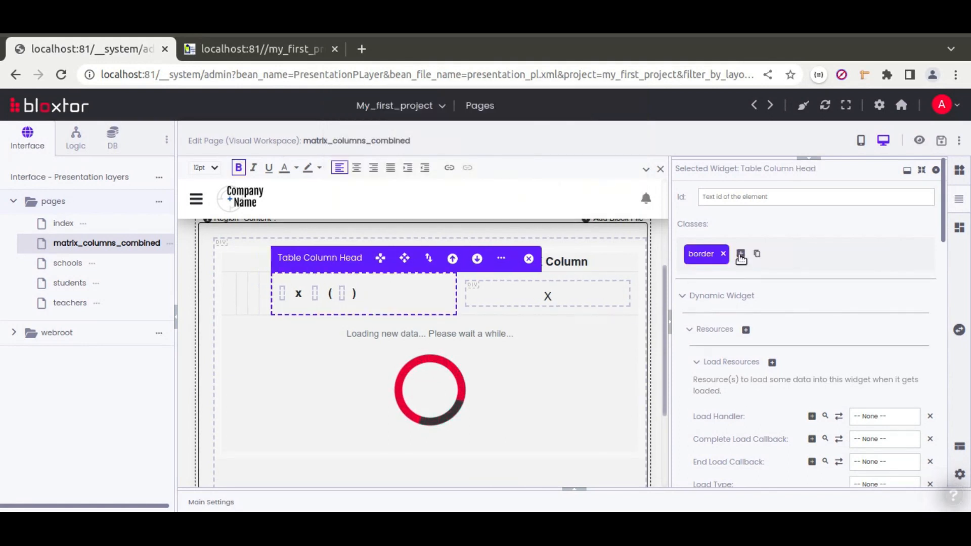
Replace the header column's class with the same class set and save the page.
{"action": "left_click", "coordinate": [740, 255]}
{"action": "key", "text": "ctrl+v"}
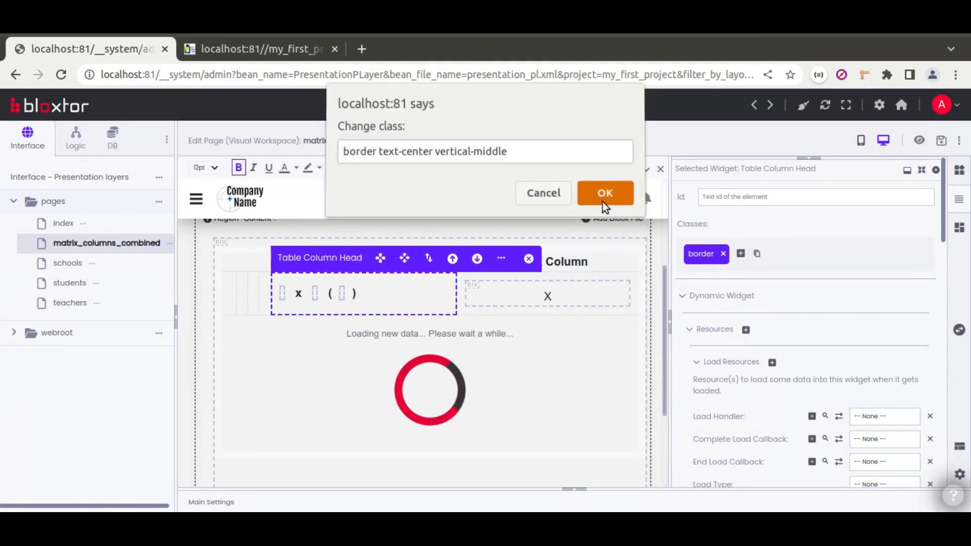
{"action": "left_click", "coordinate": [604, 195]}
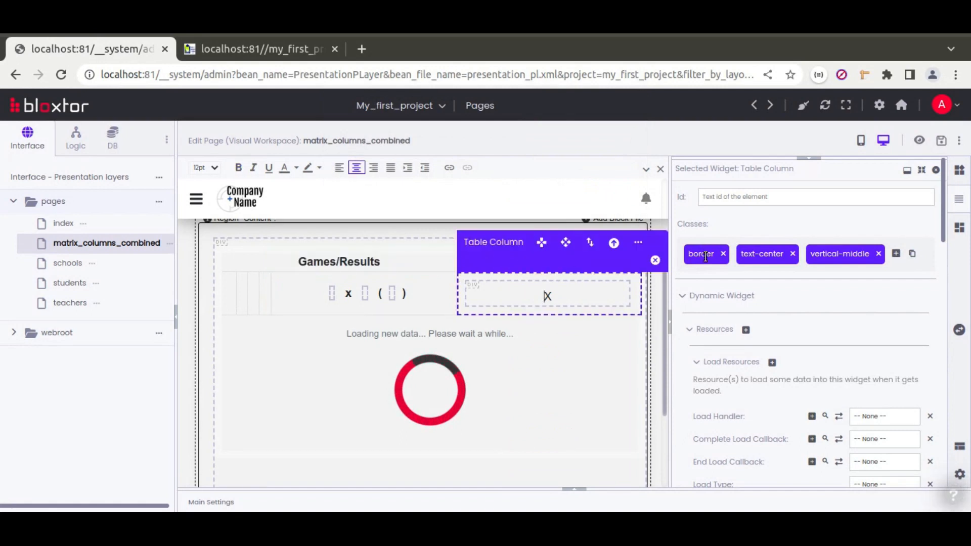
{"action": "left_click", "coordinate": [942, 143]}
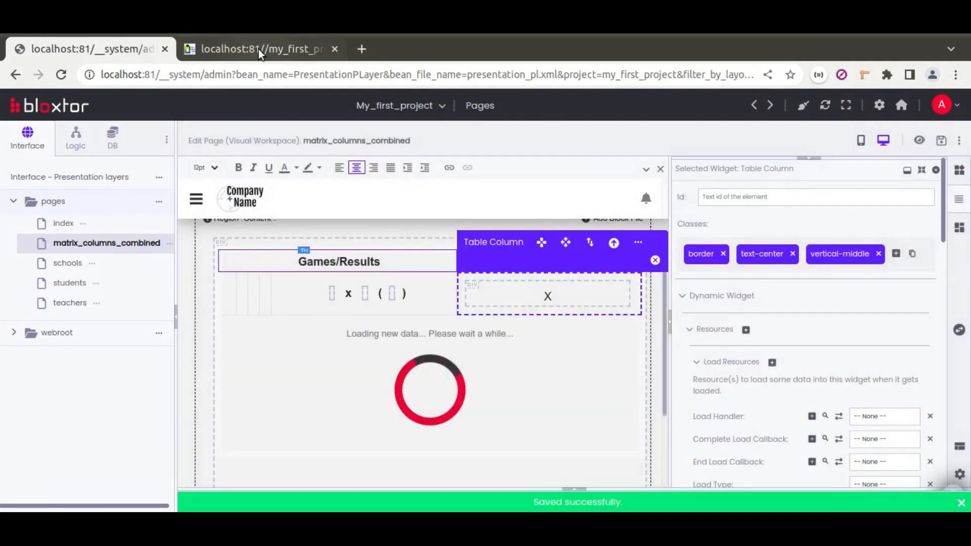
Reload the rendered page and compare the bordered, centred Games/Results table with the Calc reference.
{"action": "left_click", "coordinate": [259, 49]}
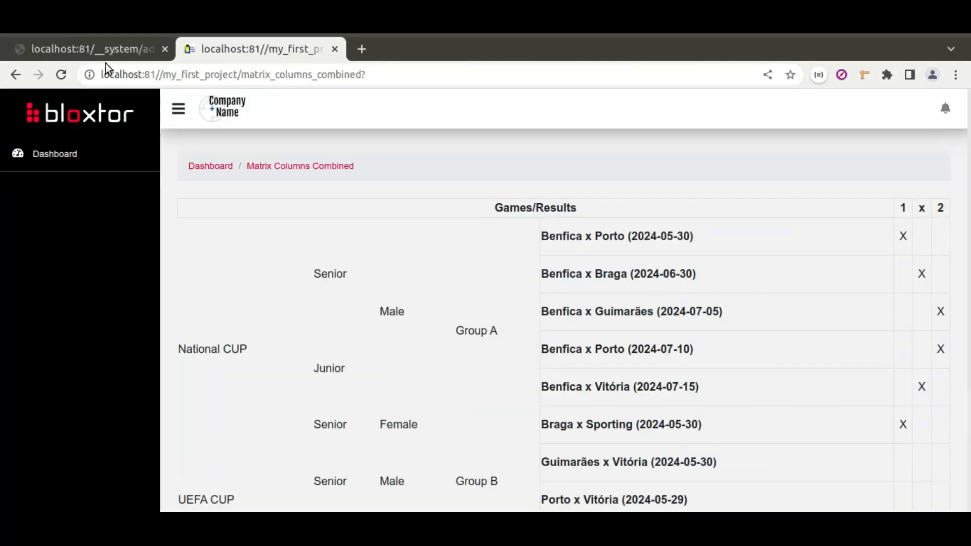
{"action": "left_click", "coordinate": [61, 75]}
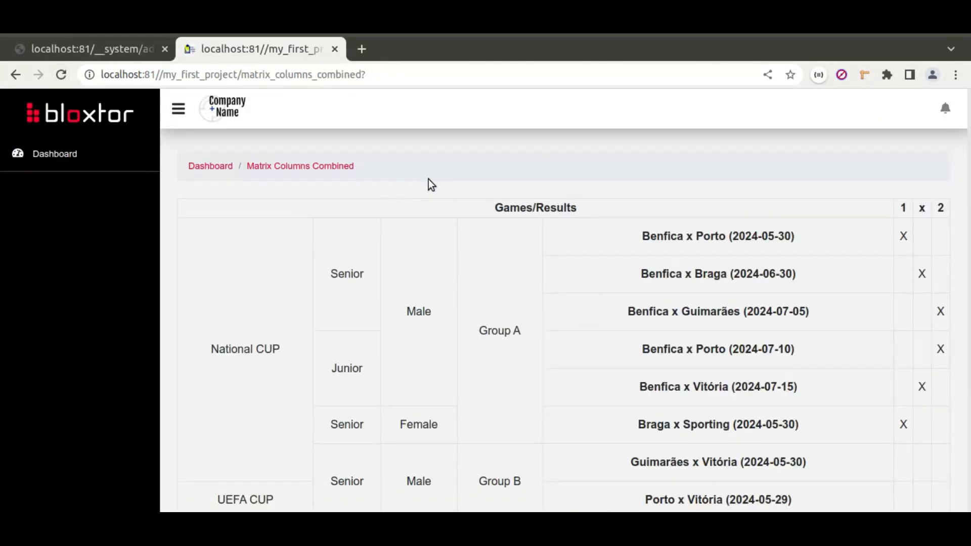
{"action": "scroll", "coordinate": [499, 312], "scroll_direction": "down", "scroll_amount": 2}
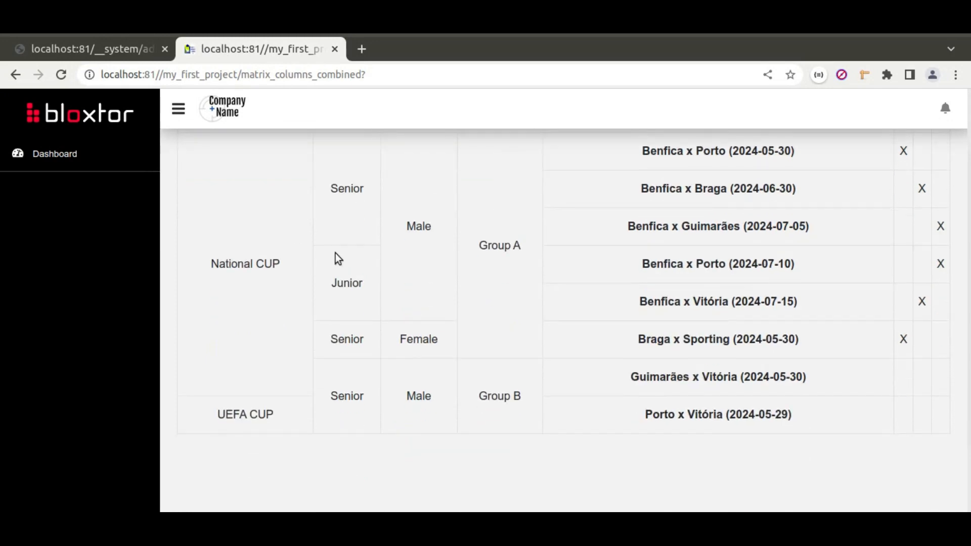
{"action": "scroll", "coordinate": [465, 345], "scroll_direction": "up", "scroll_amount": 2}
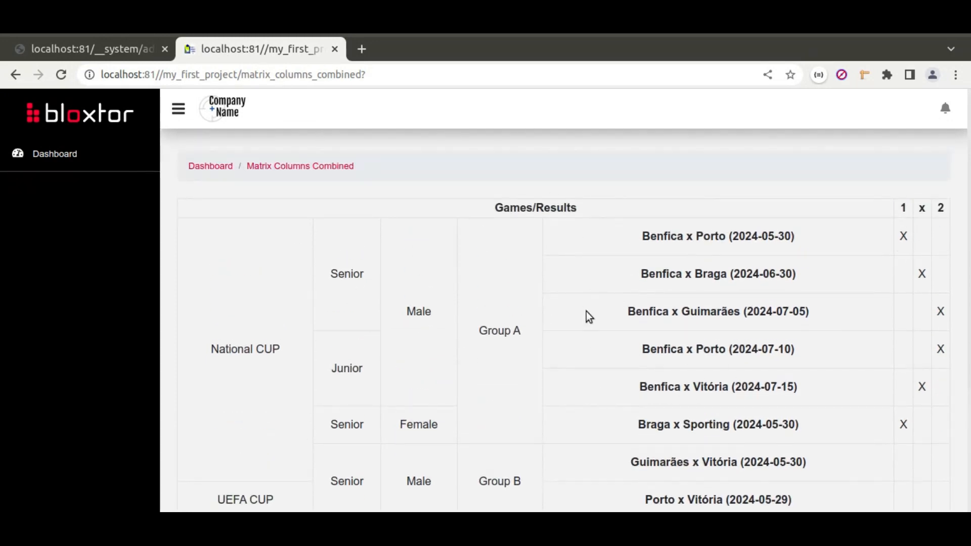
{"action": "key", "text": "alt+Tab"}
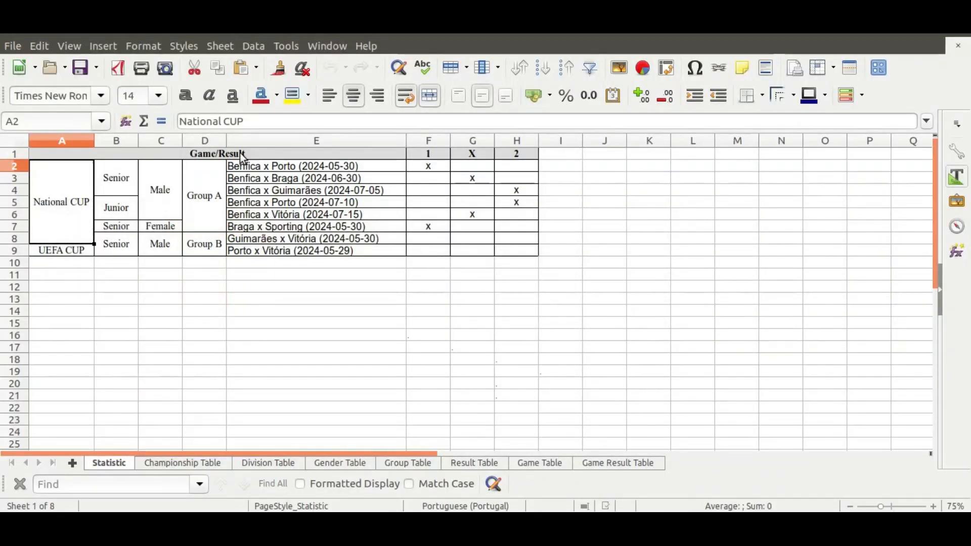
{"action": "key", "text": "alt+Tab"}
{"action": "left_click", "coordinate": [107, 57]}
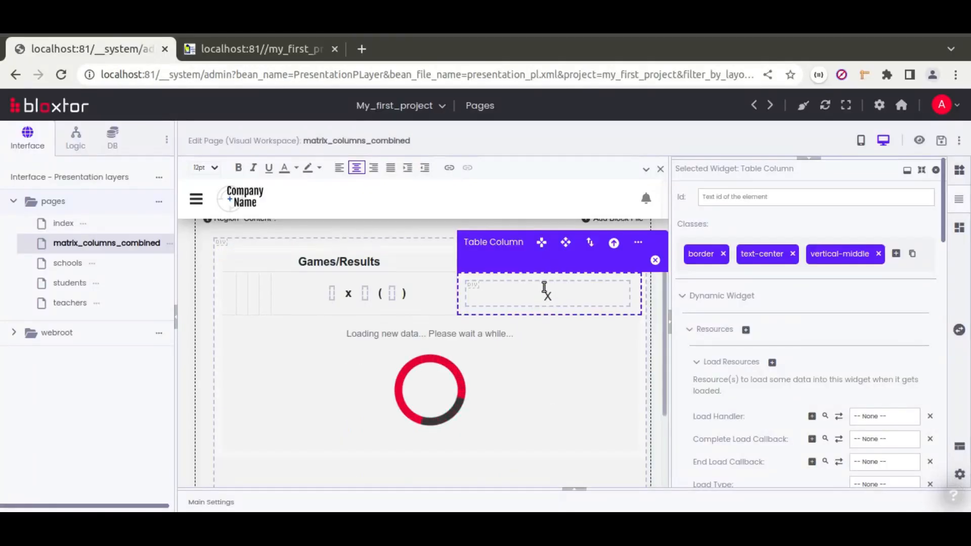
Remove text-center from the Table Column Head's classes and save the page.
{"action": "left_click", "coordinate": [415, 289]}
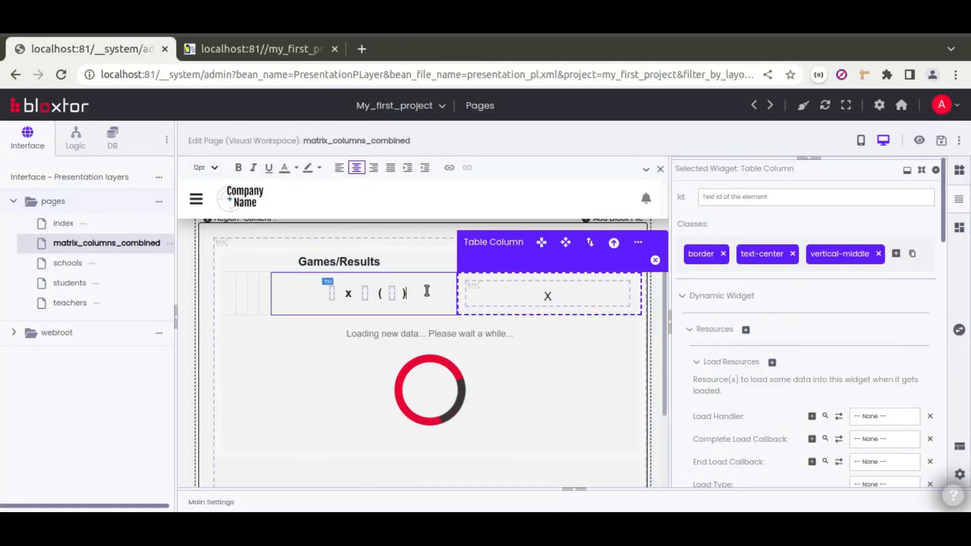
{"action": "left_click", "coordinate": [791, 254]}
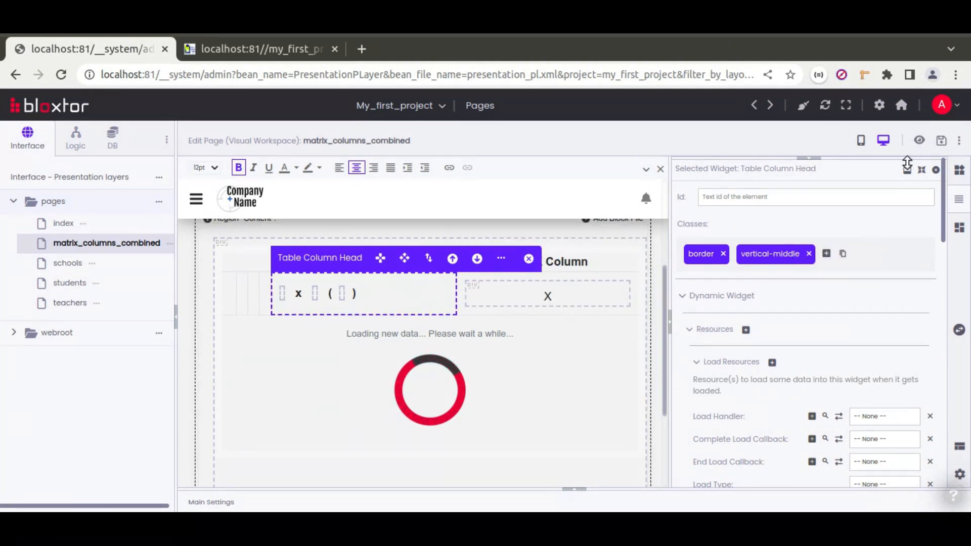
{"action": "left_click", "coordinate": [942, 143]}
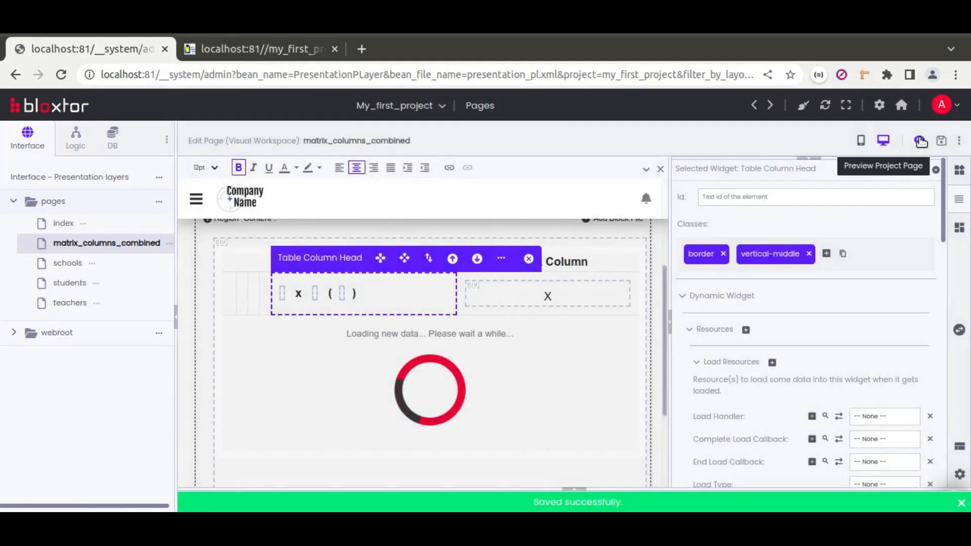
Preview the saved page and compare the left-aligned game names with the spreadsheet.
{"action": "left_click", "coordinate": [920, 139]}
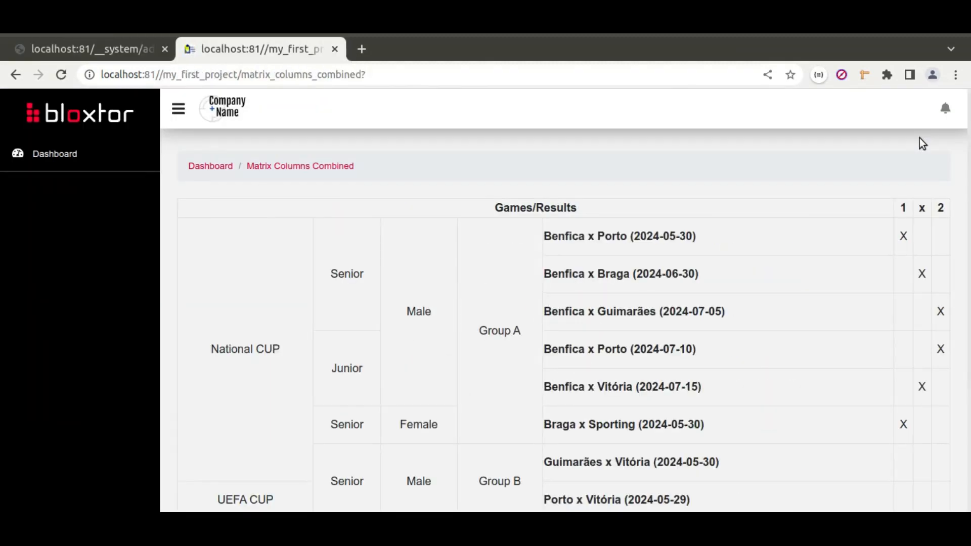
{"action": "key", "text": "alt+Tab"}
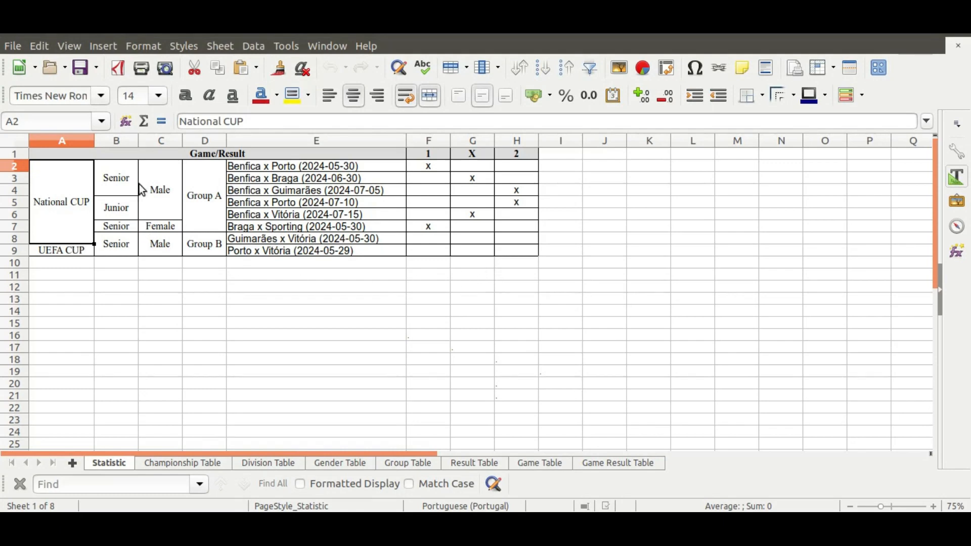
{"action": "key", "text": "alt+Tab"}
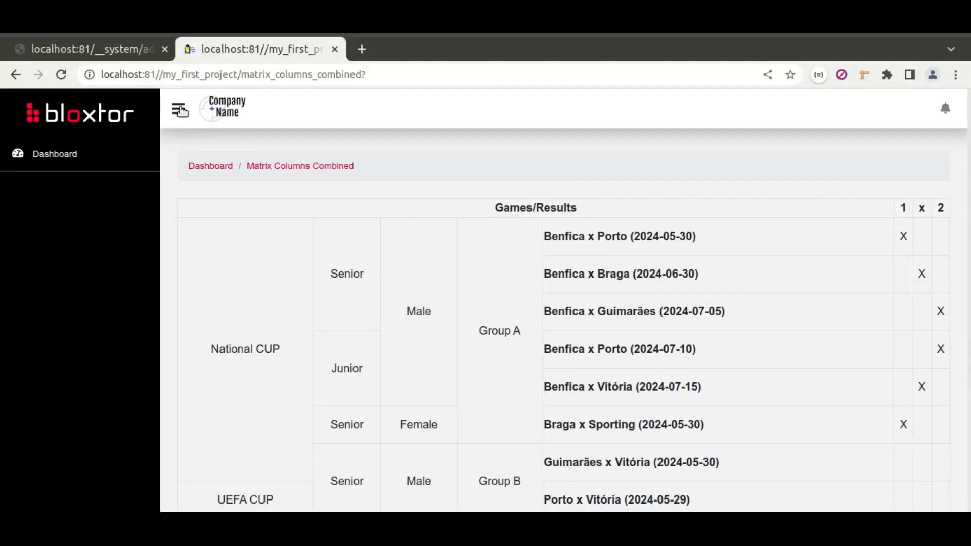
{"action": "left_click", "coordinate": [104, 49]}
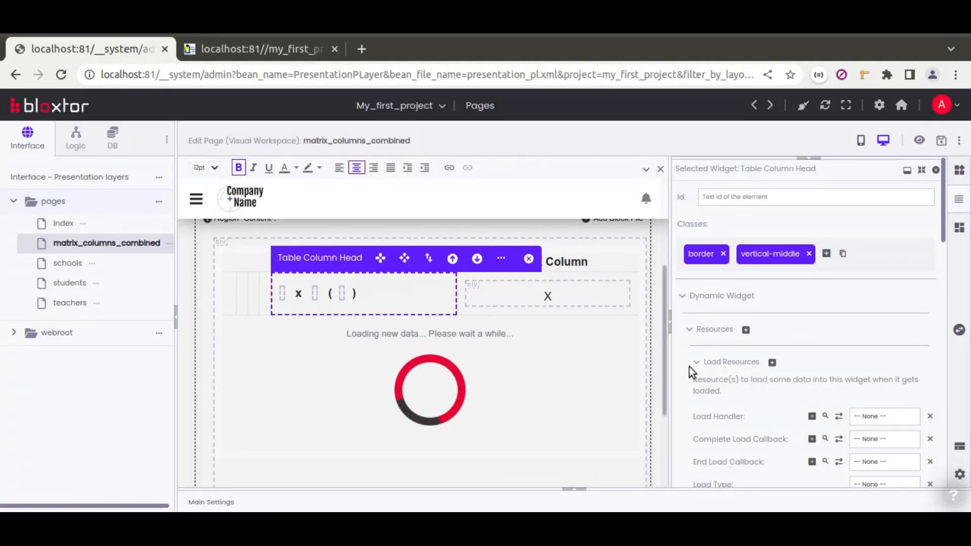
Set the Table Column Head's Typography weight to 400 - normal.
{"action": "scroll", "coordinate": [680, 353], "scroll_direction": "down", "scroll_amount": 8}
{"action": "scroll", "coordinate": [720, 369], "scroll_direction": "down", "scroll_amount": 2}
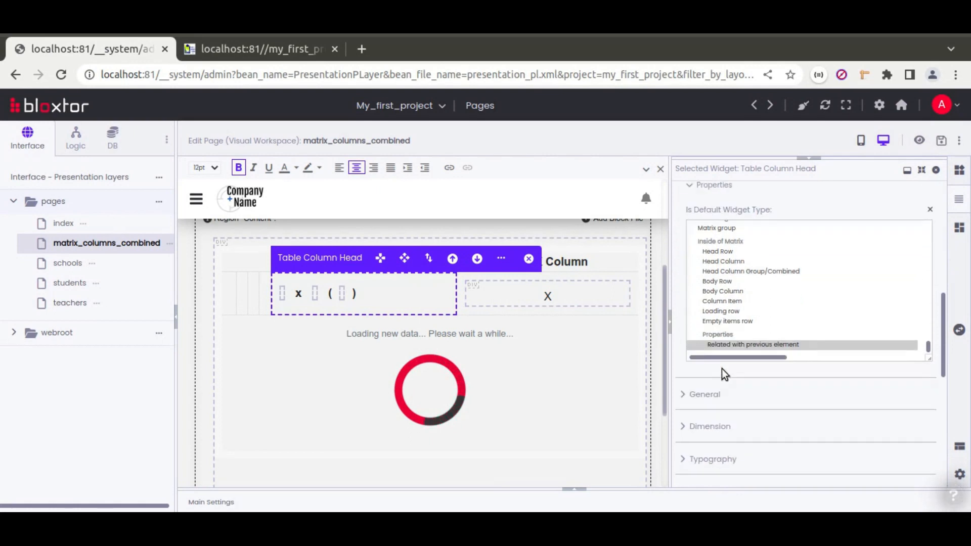
{"action": "left_click", "coordinate": [710, 458]}
{"action": "scroll", "coordinate": [688, 413], "scroll_direction": "down", "scroll_amount": 6}
{"action": "scroll", "coordinate": [689, 416], "scroll_direction": "up", "scroll_amount": 2}
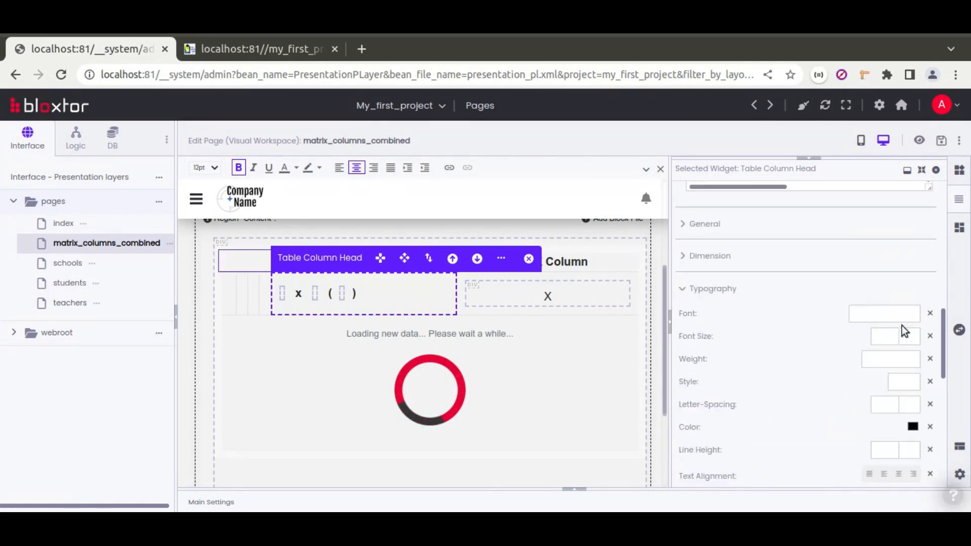
{"action": "left_click", "coordinate": [895, 359]}
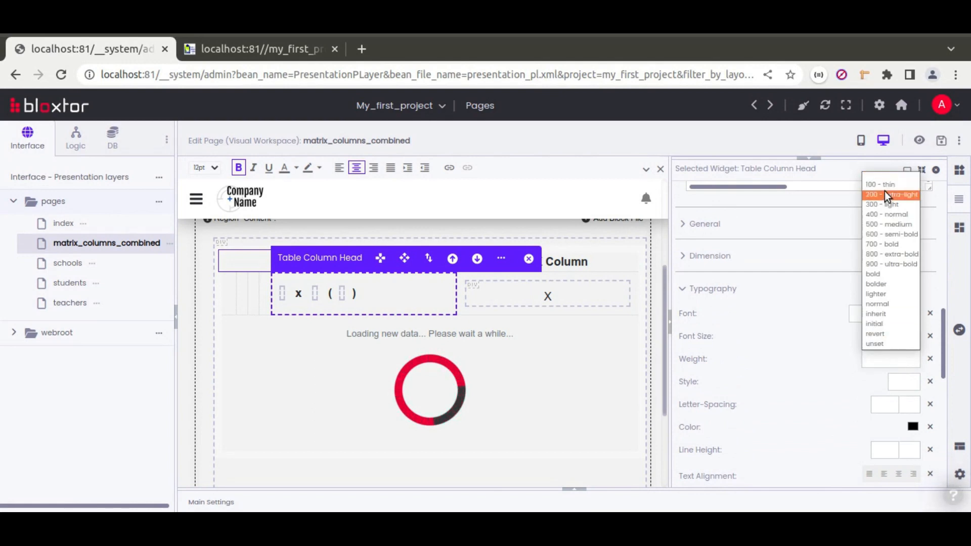
{"action": "left_click", "coordinate": [887, 186]}
{"action": "left_click", "coordinate": [882, 357]}
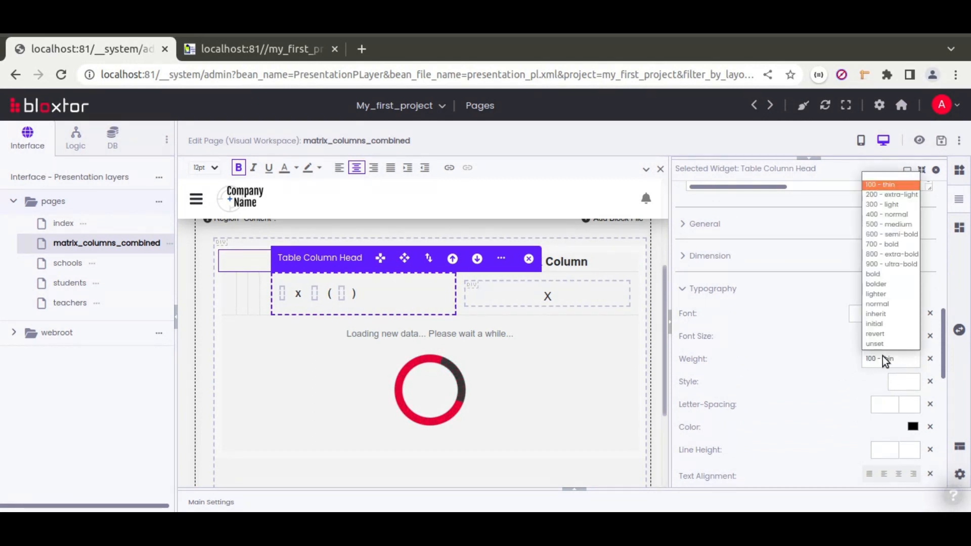
{"action": "left_click", "coordinate": [900, 215]}
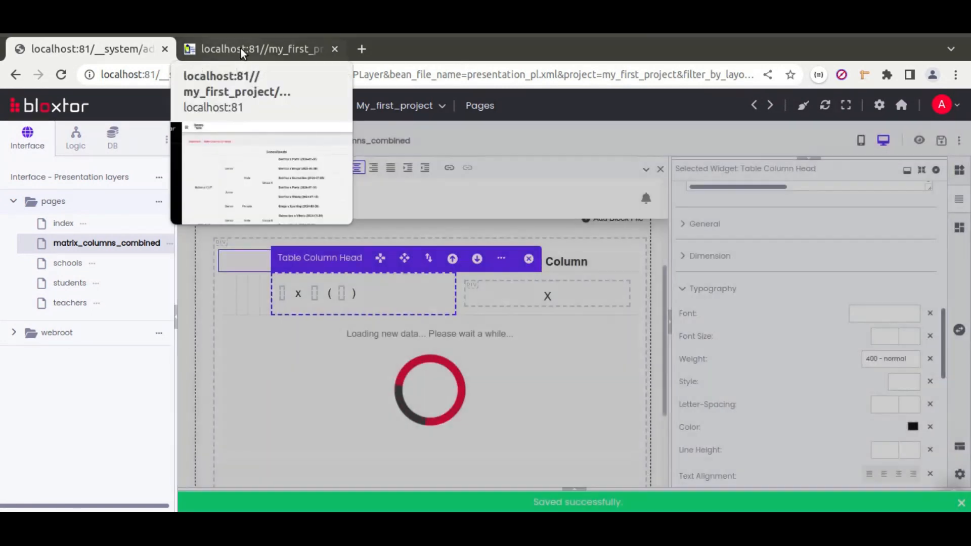
Reload the preview and check the non-bold game names against the Calc reference.
{"action": "left_click", "coordinate": [241, 48]}
{"action": "left_click", "coordinate": [62, 74]}
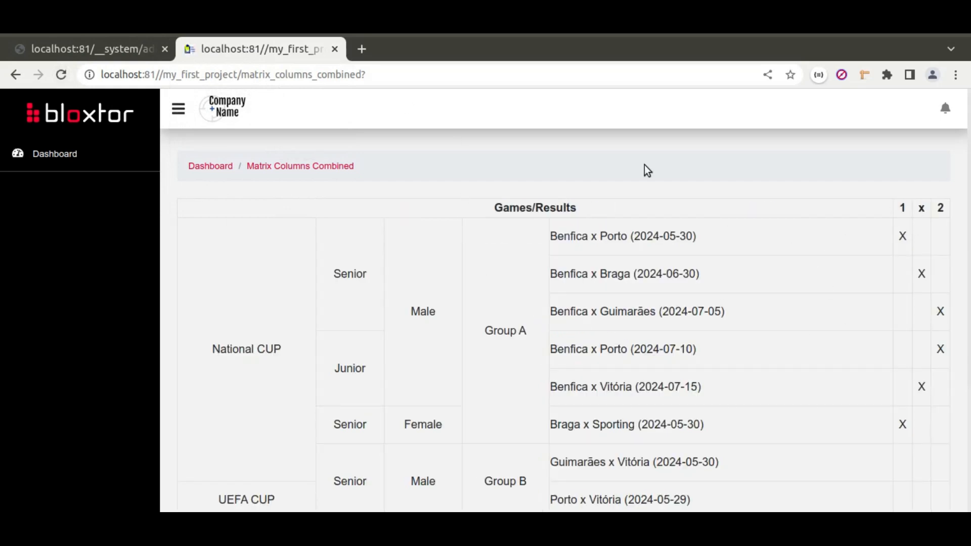
{"action": "key", "text": "alt+Tab"}
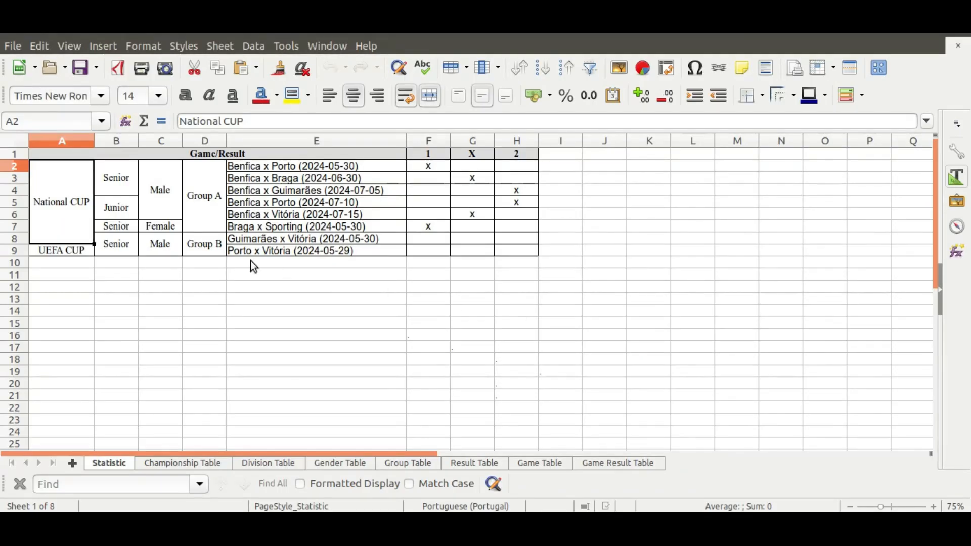
{"action": "key", "text": "alt+Tab"}
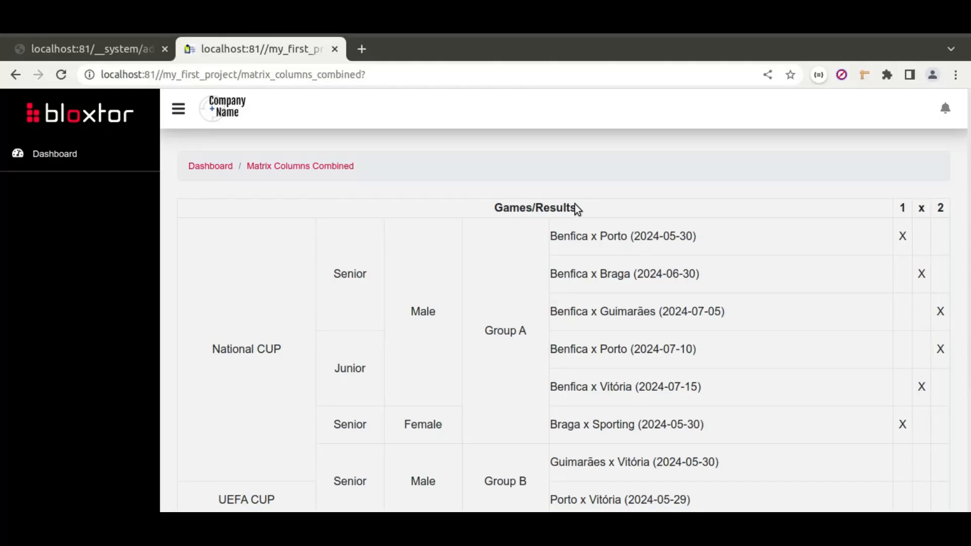
{"action": "left_click", "coordinate": [64, 47]}
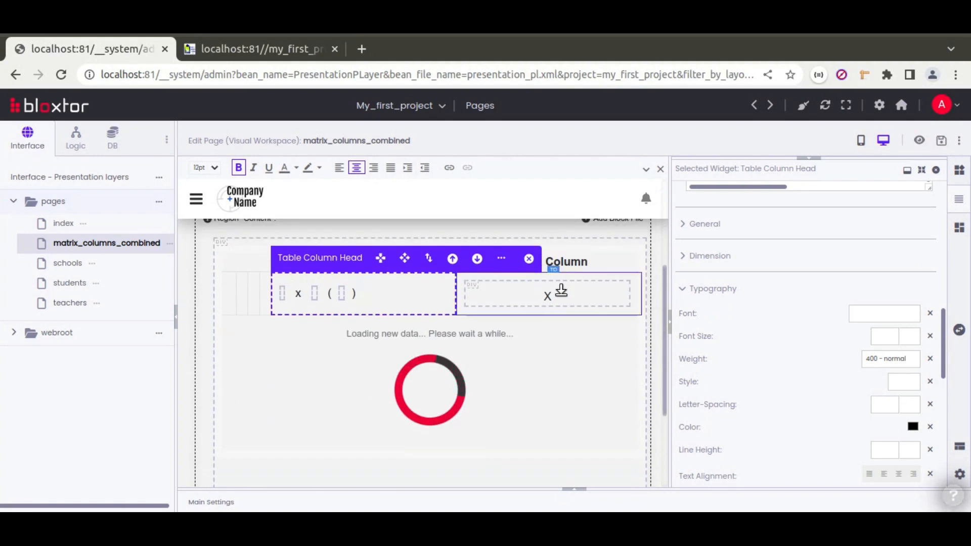
Add the bg-light class to the Axis X Column header.
{"action": "left_click", "coordinate": [578, 262]}
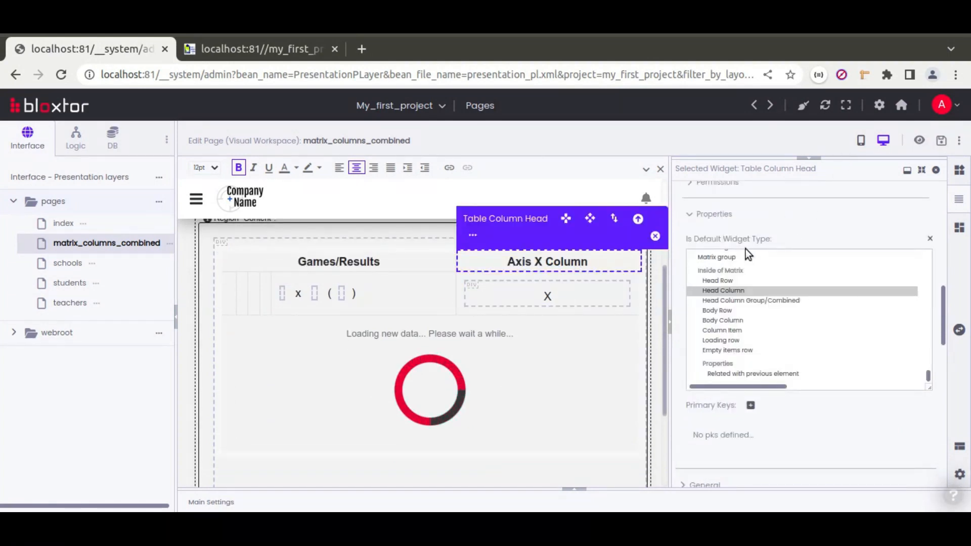
{"action": "scroll", "coordinate": [718, 242], "scroll_direction": "up", "scroll_amount": 10}
{"action": "left_click", "coordinate": [893, 254]}
{"action": "type", "text": "bg-light"}
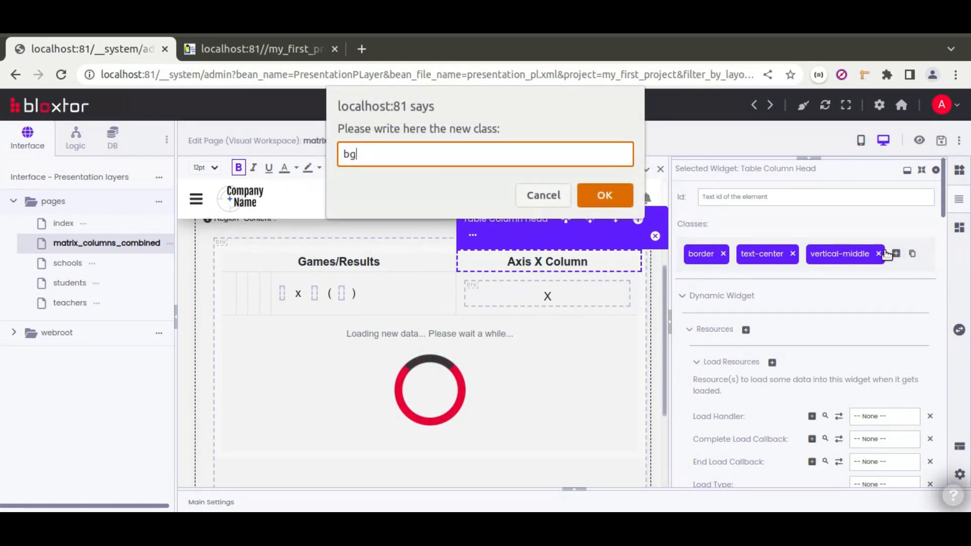
{"action": "key", "text": "ctrl+a"}
{"action": "key", "text": "ctrl+c"}
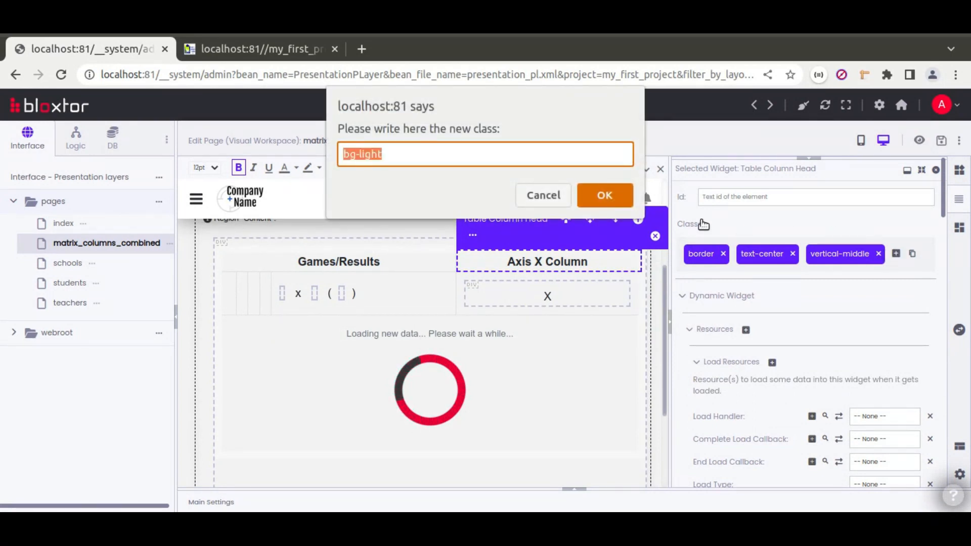
{"action": "left_click", "coordinate": [625, 196]}
Add bg-light to the Games/Results header too, save, and open the page preview.
{"action": "left_click", "coordinate": [408, 260]}
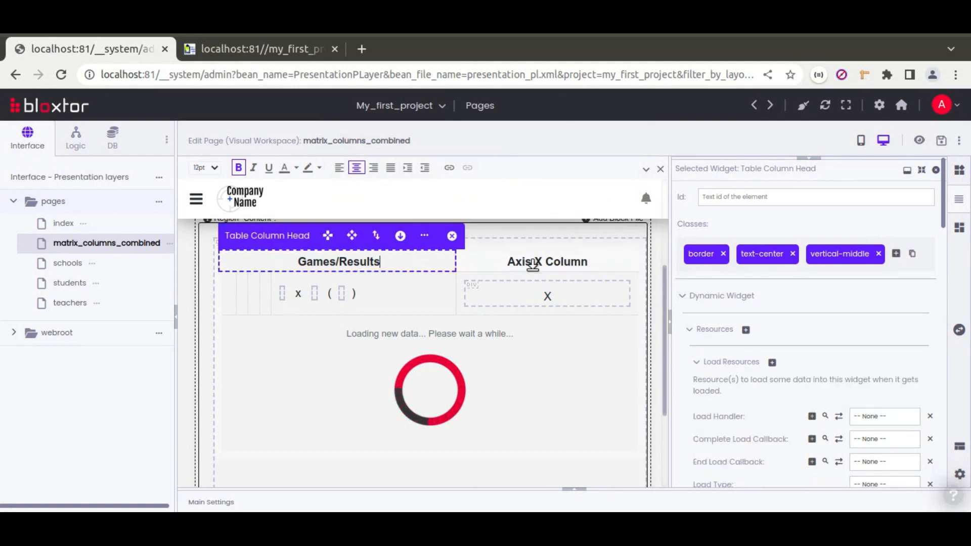
{"action": "left_click", "coordinate": [896, 253]}
{"action": "key", "text": "ctrl+v"}
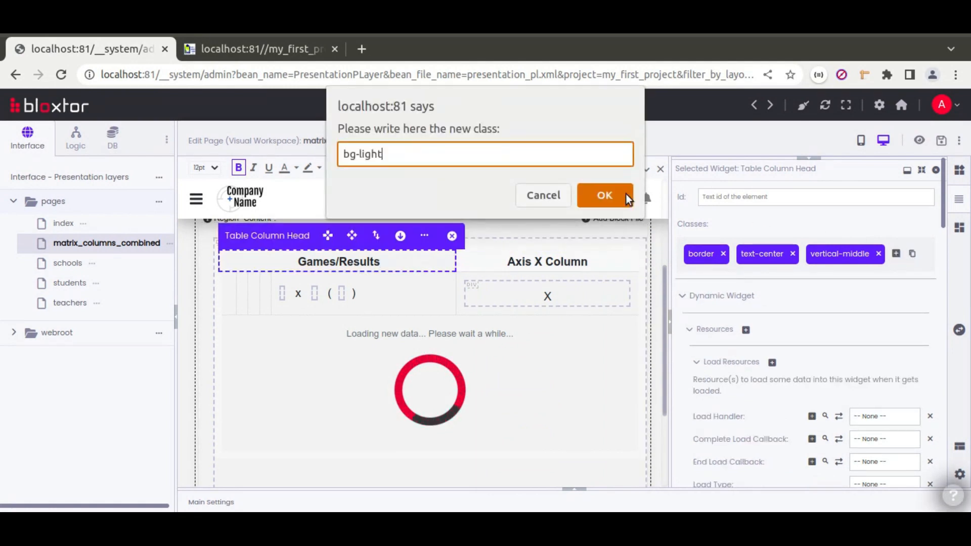
{"action": "left_click", "coordinate": [625, 196]}
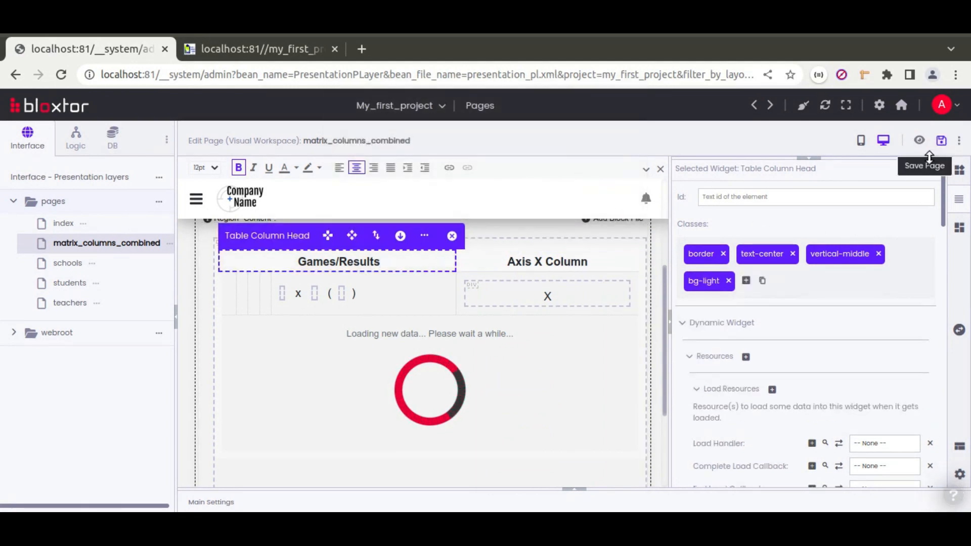
{"action": "left_click", "coordinate": [942, 142]}
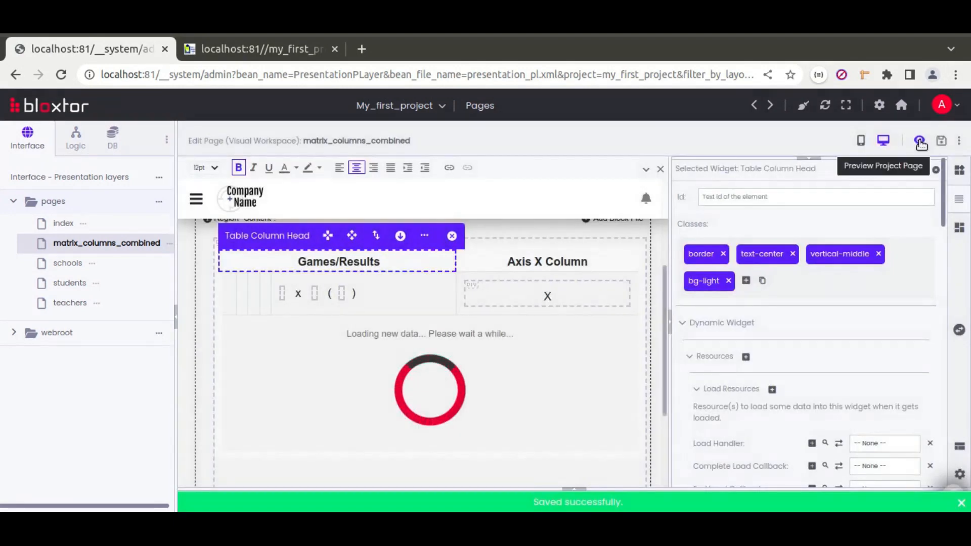
{"action": "left_click", "coordinate": [919, 141]}
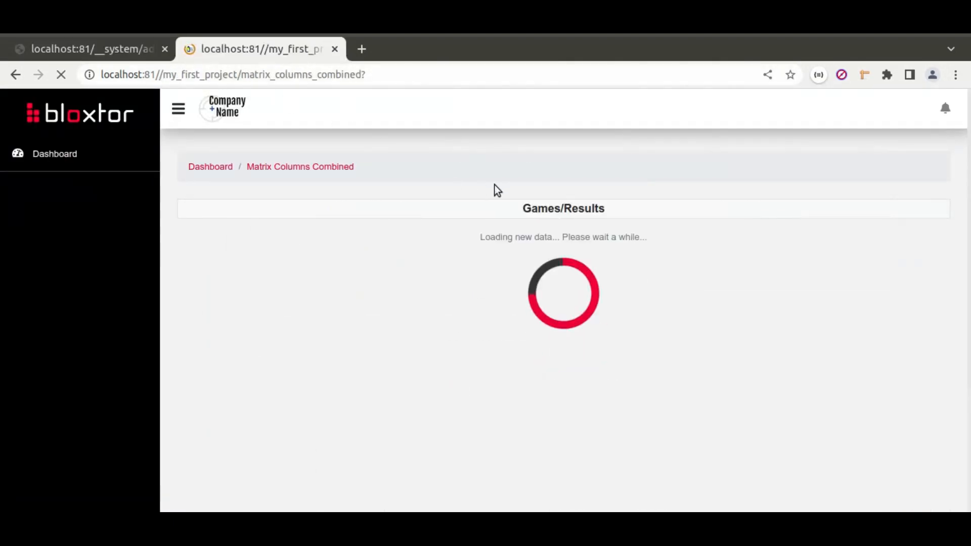
{"action": "key", "text": "alt+Tab"}
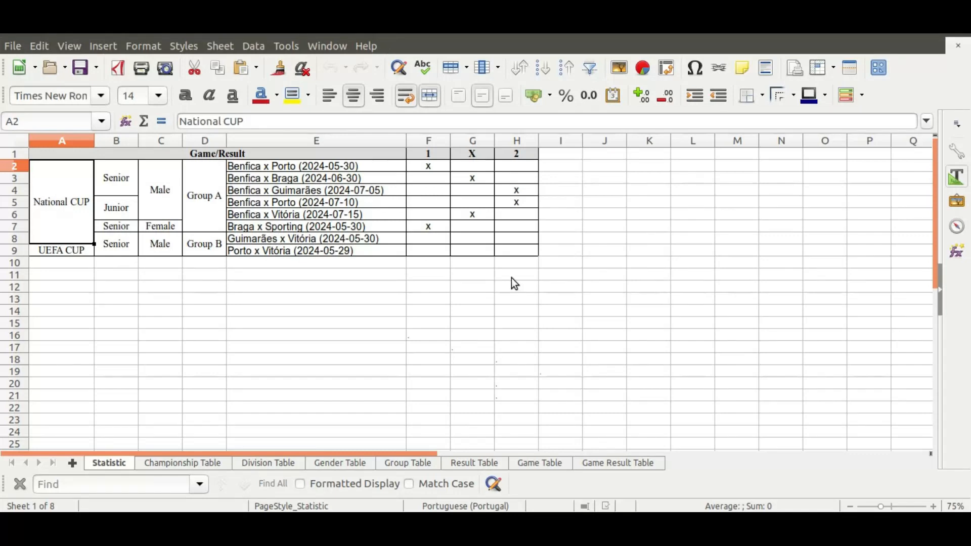
{"action": "key", "text": "alt+Tab"}
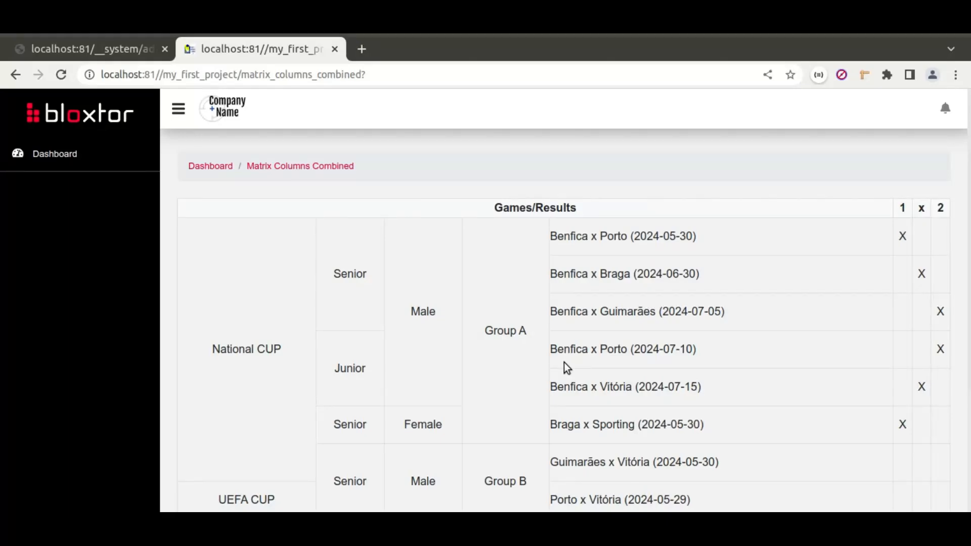
{"action": "scroll", "coordinate": [559, 349], "scroll_direction": "down", "scroll_amount": 3}
{"action": "scroll", "coordinate": [560, 351], "scroll_direction": "up", "scroll_amount": 3}
{"action": "key", "text": "ctrl+minus"}
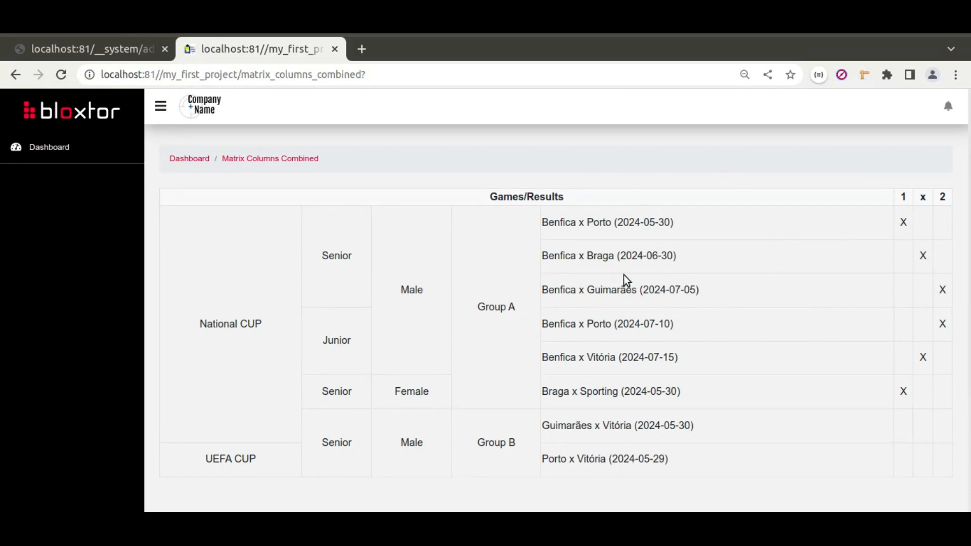
{"action": "left_click", "coordinate": [95, 56]}
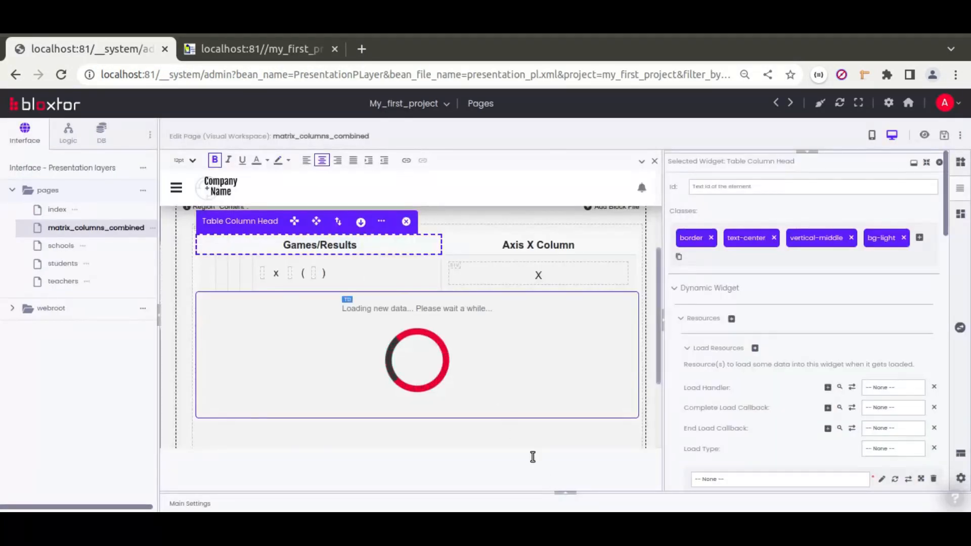
{"action": "left_click", "coordinate": [565, 494]}
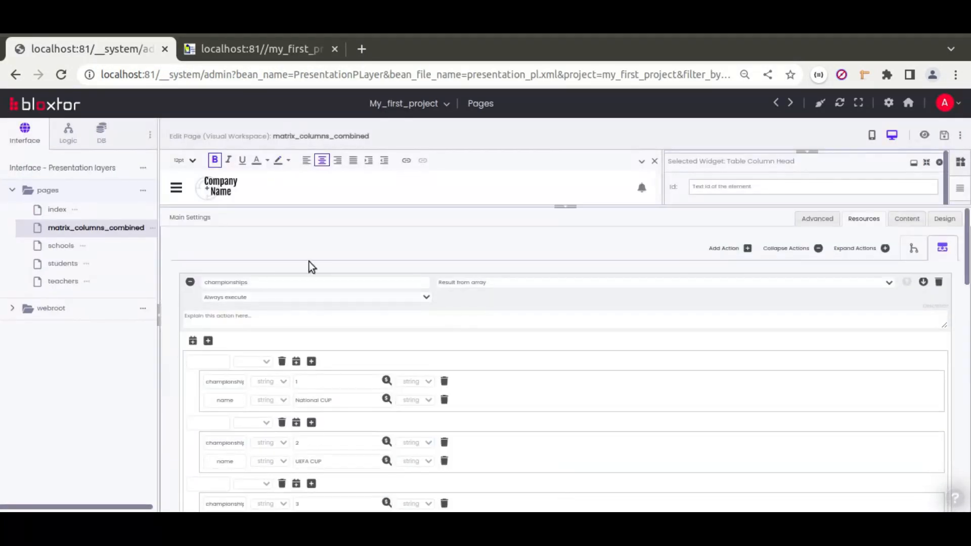
{"action": "left_click", "coordinate": [190, 282]}
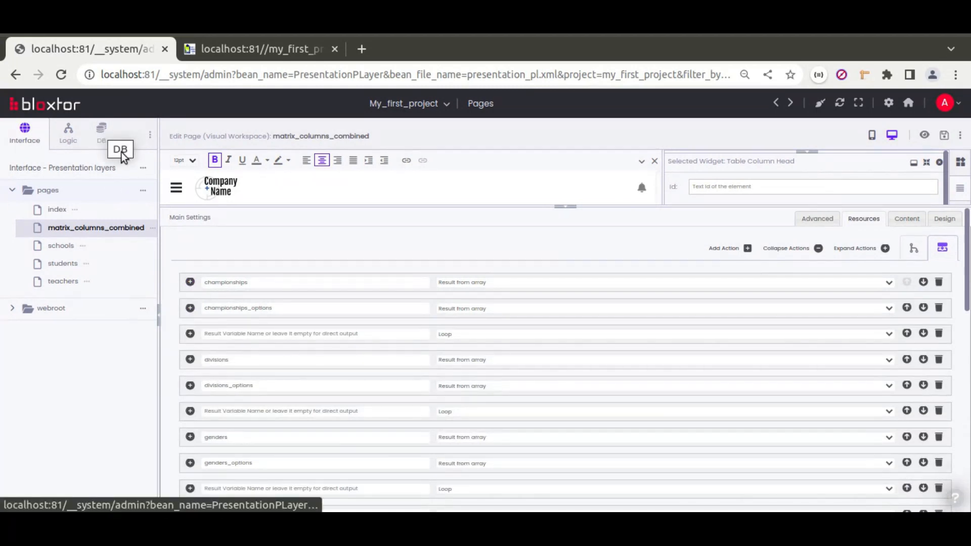
{"action": "left_click", "coordinate": [559, 209]}
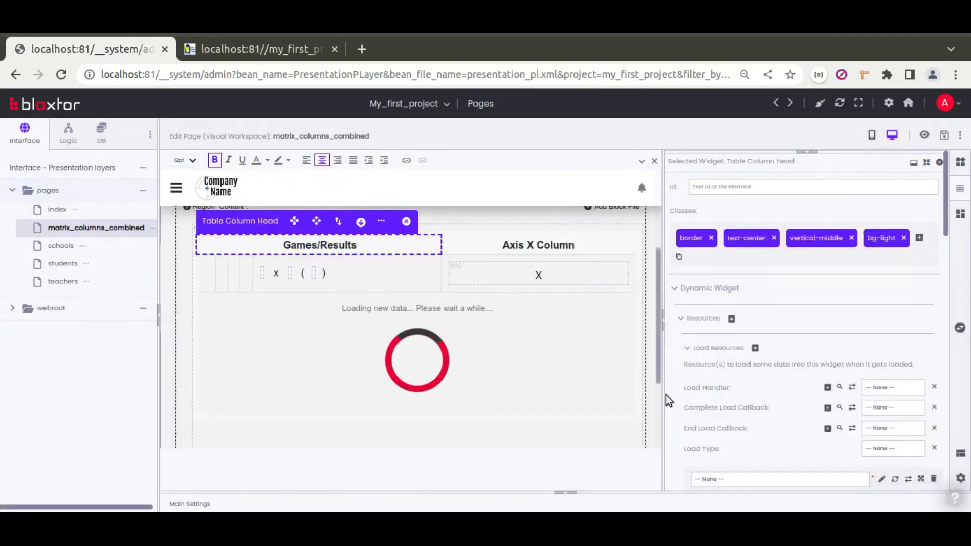
{"action": "key", "text": "alt+Tab"}
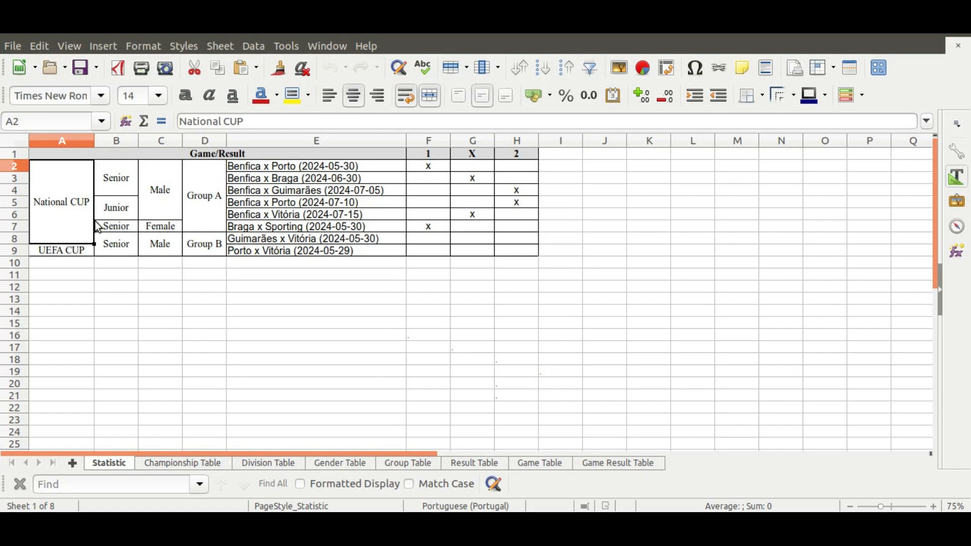
{"action": "key", "text": "alt+Tab"}
{"action": "left_click", "coordinate": [260, 45]}
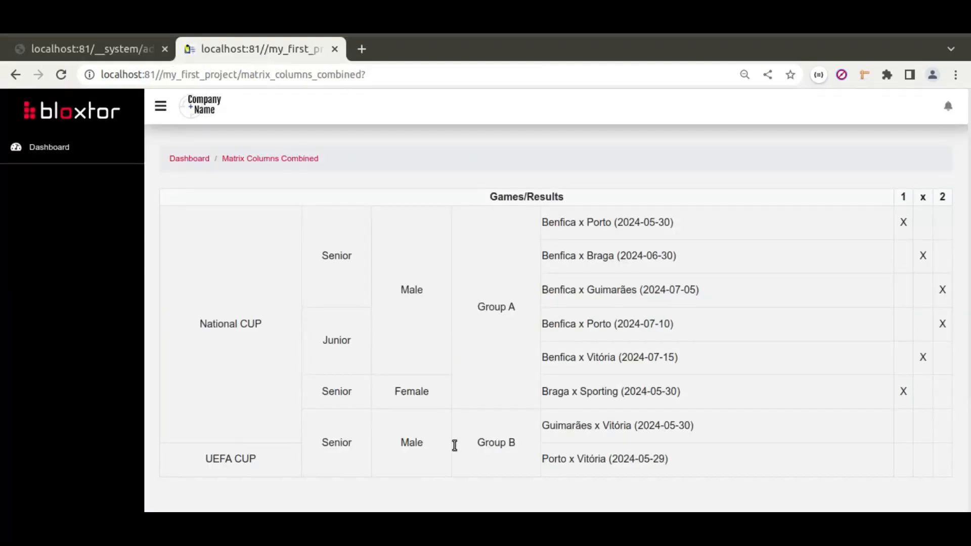